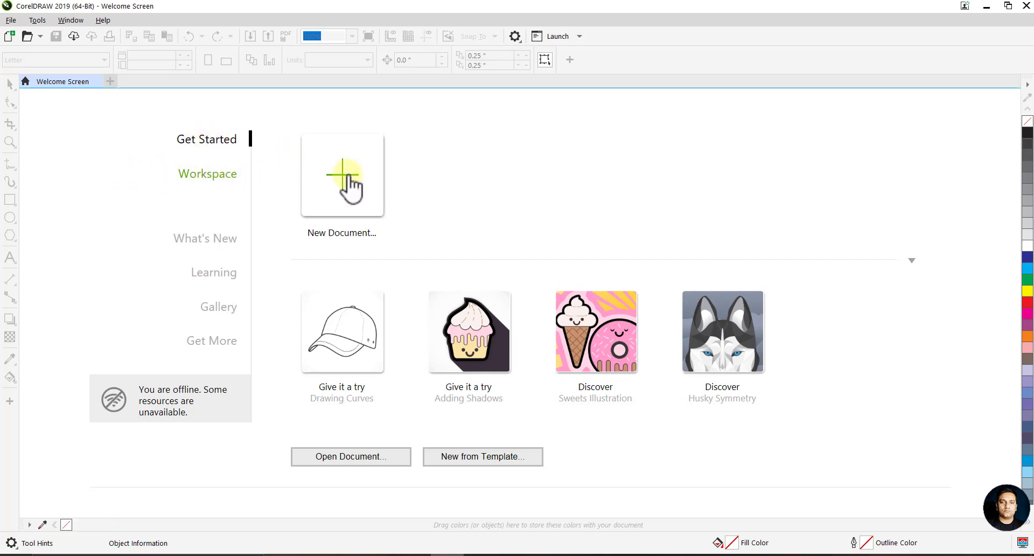
Step: Start a new document named doc1 with 1 page, keeping CMYK colour mode
{"action": "left_click", "coordinate": [347, 179]}
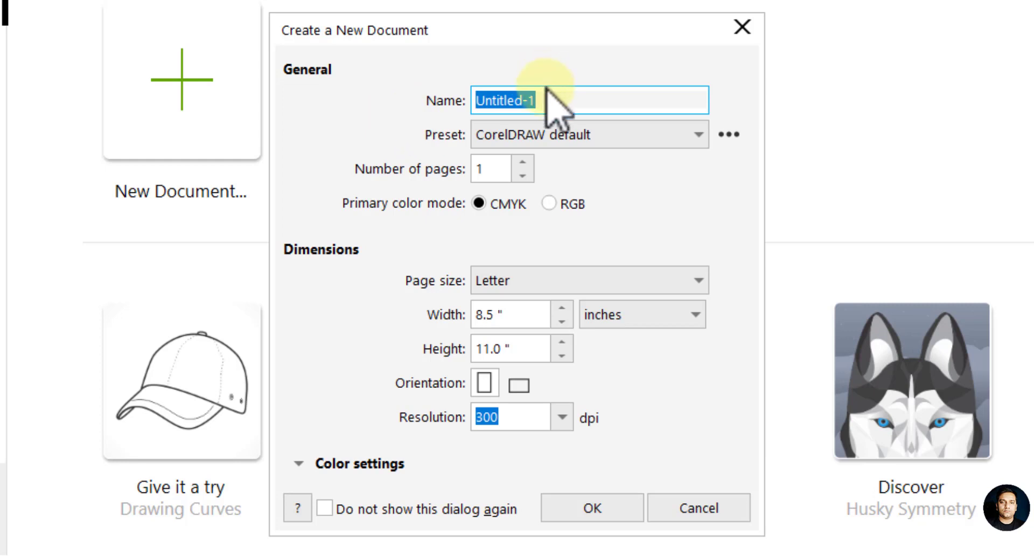
{"action": "type", "text": "doc1"}
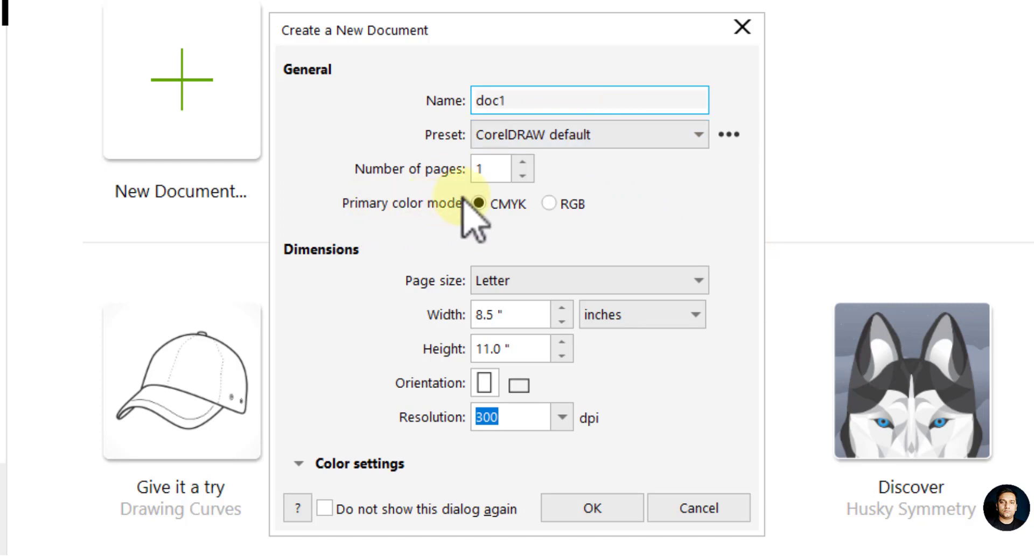
{"action": "left_click", "coordinate": [493, 169]}
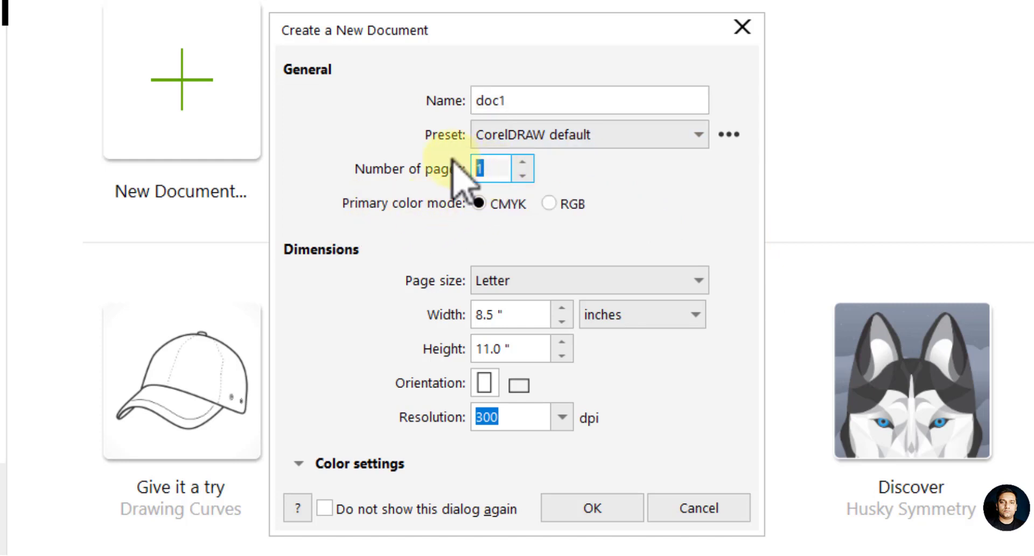
{"action": "left_click", "coordinate": [522, 162]}
{"action": "left_click", "coordinate": [522, 162]}
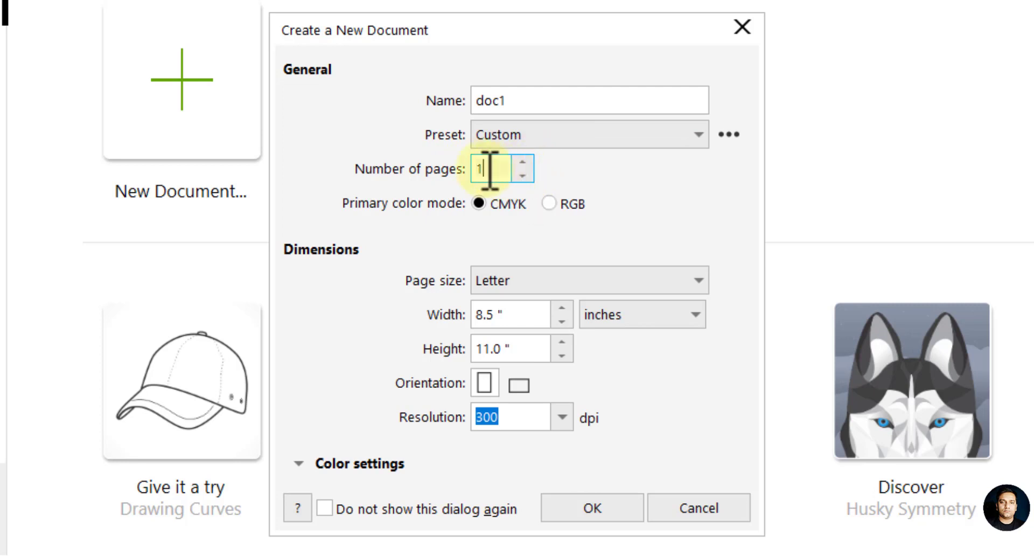
{"action": "left_click_drag", "start_coordinate": [484, 168], "coordinate": [445, 168]}
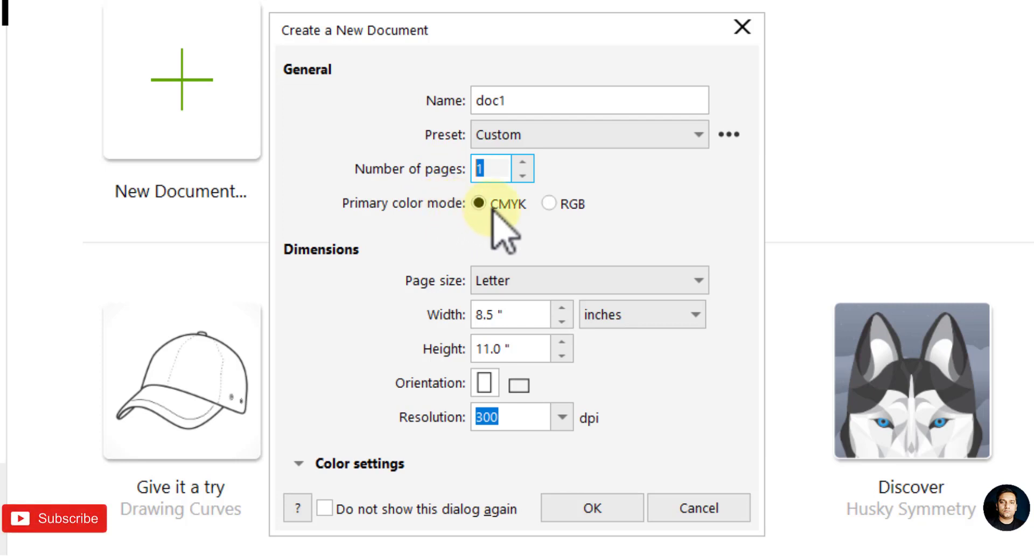
{"action": "left_click", "coordinate": [549, 204]}
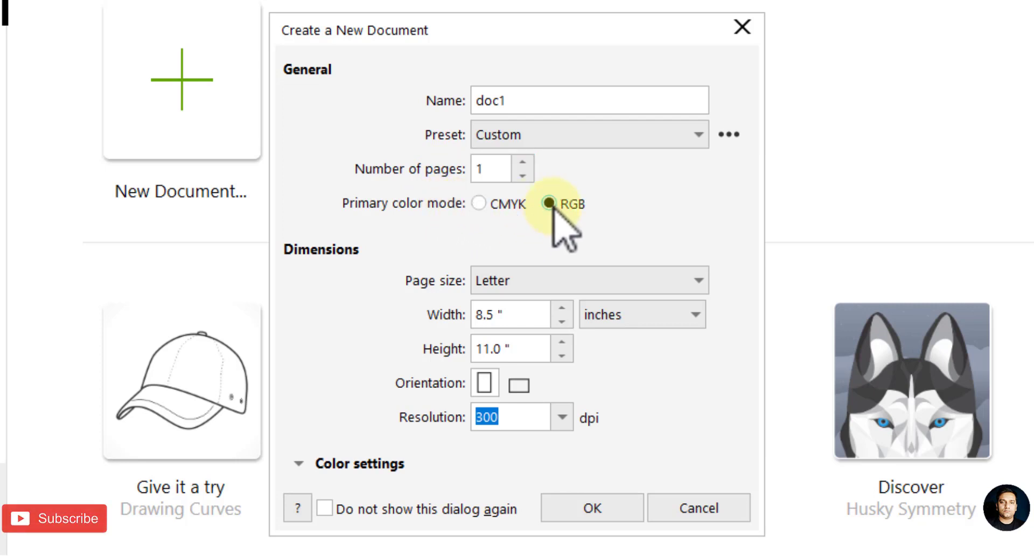
{"action": "left_click", "coordinate": [509, 204]}
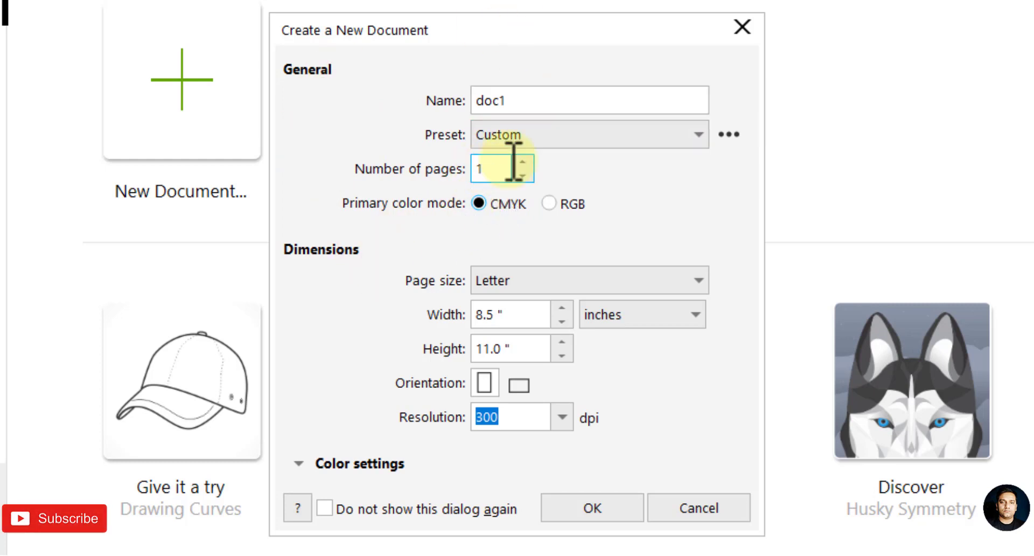
Step: Open and close the document preset list, leaving the preset unchanged
{"action": "left_click", "coordinate": [674, 143]}
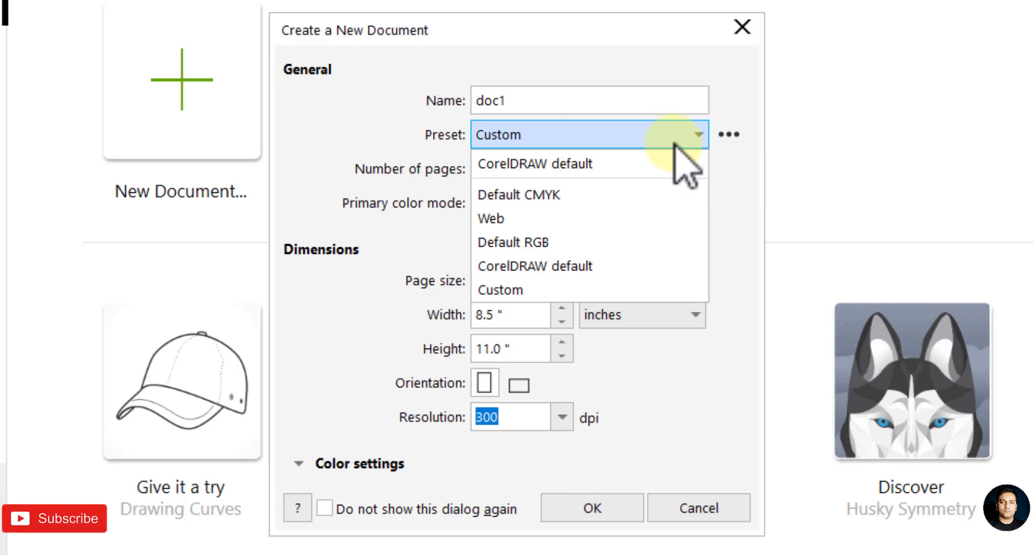
{"action": "left_click", "coordinate": [730, 135]}
{"action": "left_click", "coordinate": [730, 135]}
{"action": "left_click", "coordinate": [695, 151]}
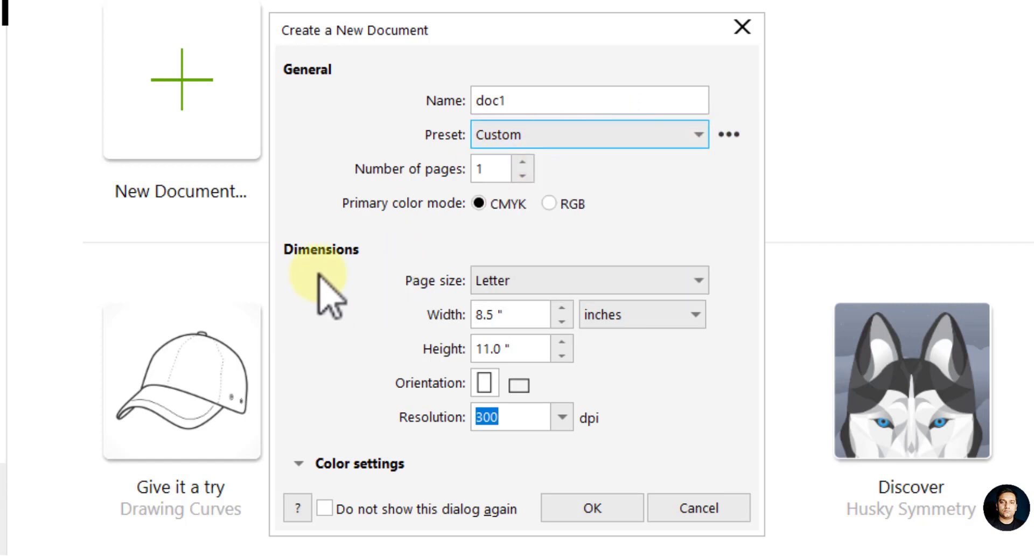
Step: Set the new document's page size to A3
{"action": "left_click", "coordinate": [534, 280]}
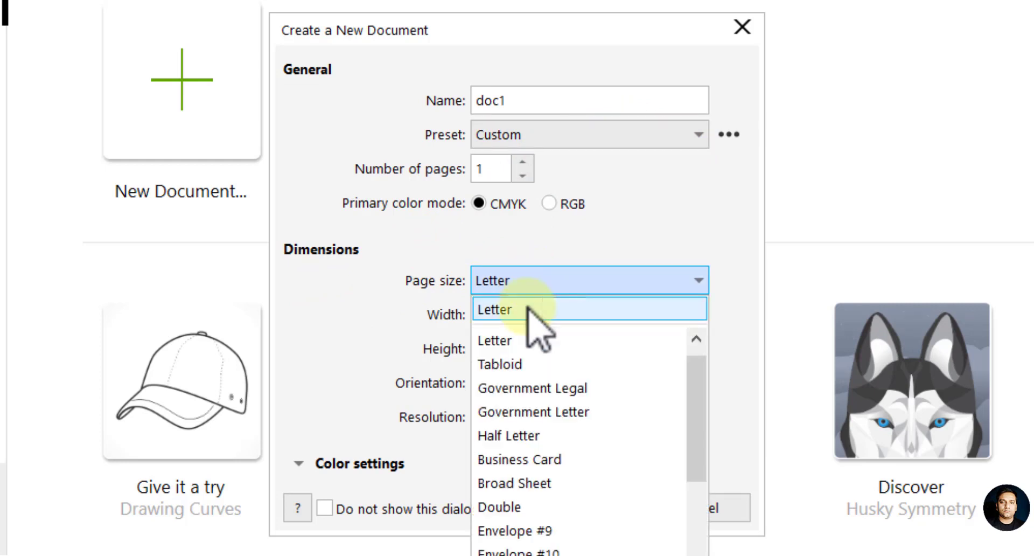
{"action": "scroll", "coordinate": [575, 487], "scroll_direction": "down", "scroll_amount": 1}
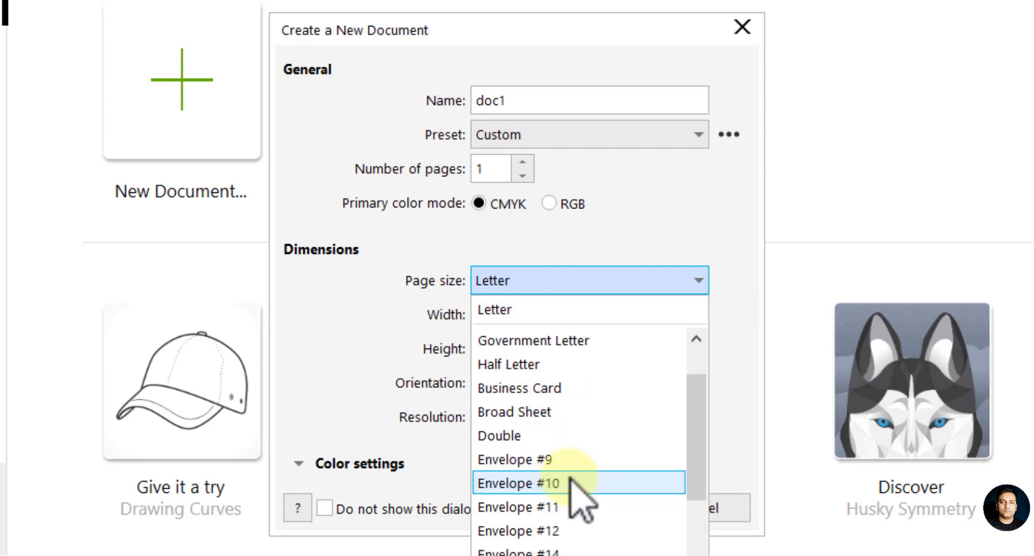
{"action": "scroll", "coordinate": [574, 488], "scroll_direction": "down", "scroll_amount": 3}
{"action": "scroll", "coordinate": [571, 517], "scroll_direction": "down", "scroll_amount": 1}
{"action": "scroll", "coordinate": [568, 538], "scroll_direction": "down", "scroll_amount": 1}
{"action": "scroll", "coordinate": [565, 544], "scroll_direction": "down", "scroll_amount": 3}
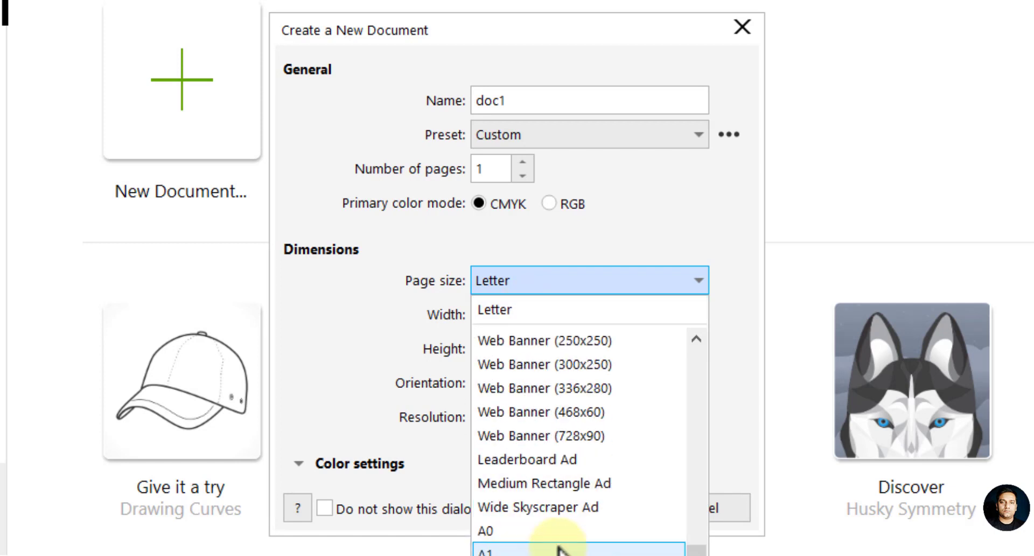
{"action": "scroll", "coordinate": [560, 549], "scroll_direction": "down", "scroll_amount": 3}
{"action": "scroll", "coordinate": [560, 550], "scroll_direction": "down", "scroll_amount": 2}
{"action": "scroll", "coordinate": [560, 549], "scroll_direction": "up", "scroll_amount": 1}
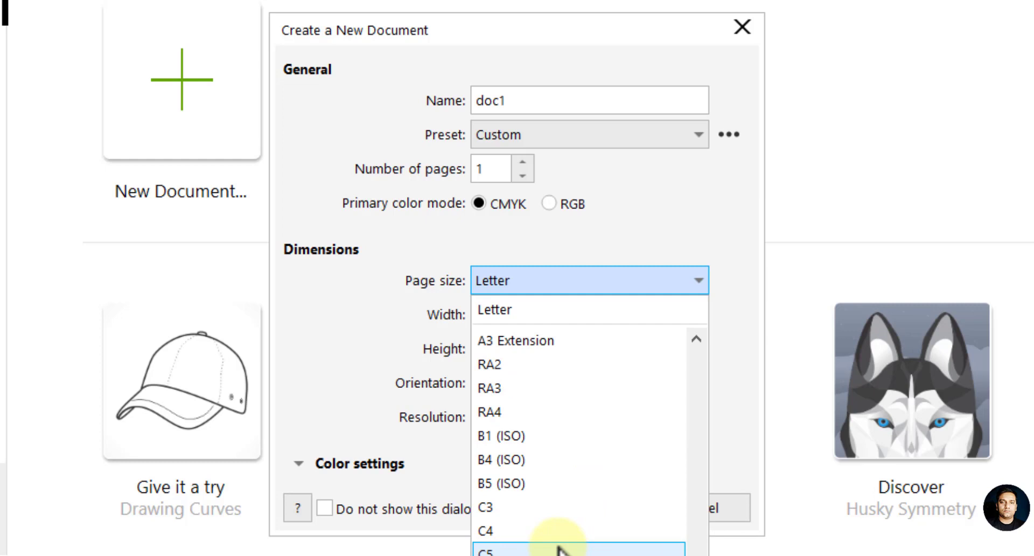
{"action": "scroll", "coordinate": [560, 549], "scroll_direction": "up", "scroll_amount": 2}
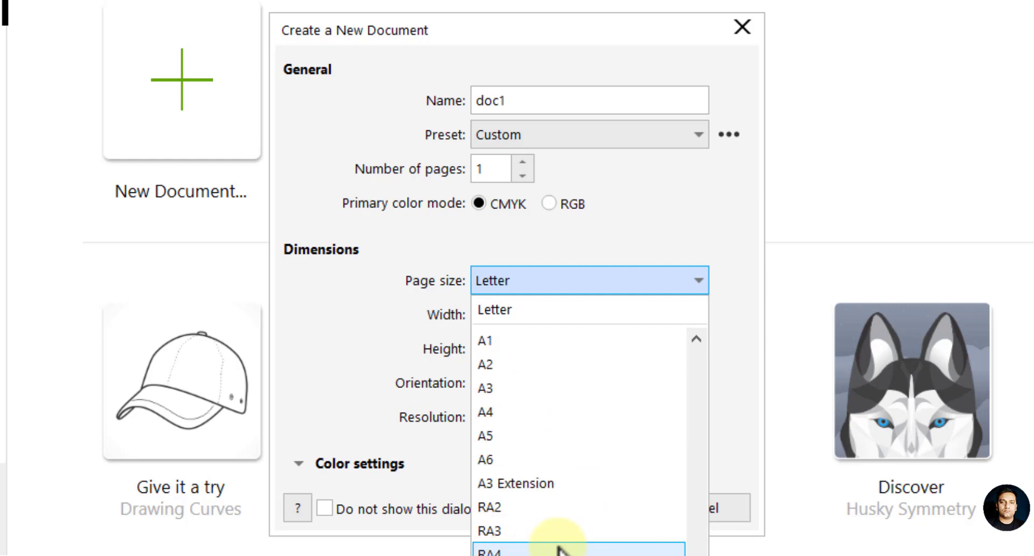
{"action": "left_click", "coordinate": [520, 390]}
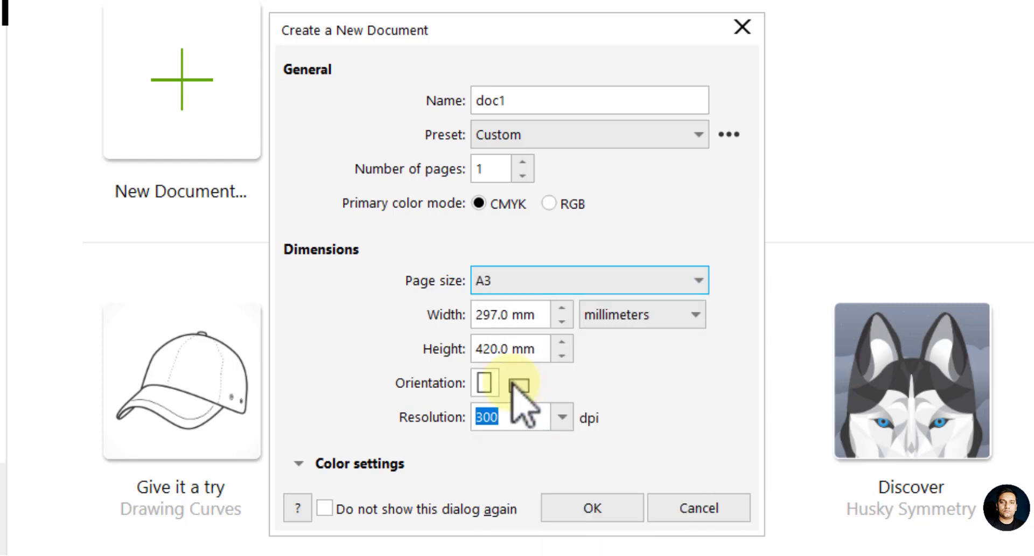
Step: Show the A3 page dimensions in inches (11.693 × 16.535)
{"action": "left_click", "coordinate": [541, 315]}
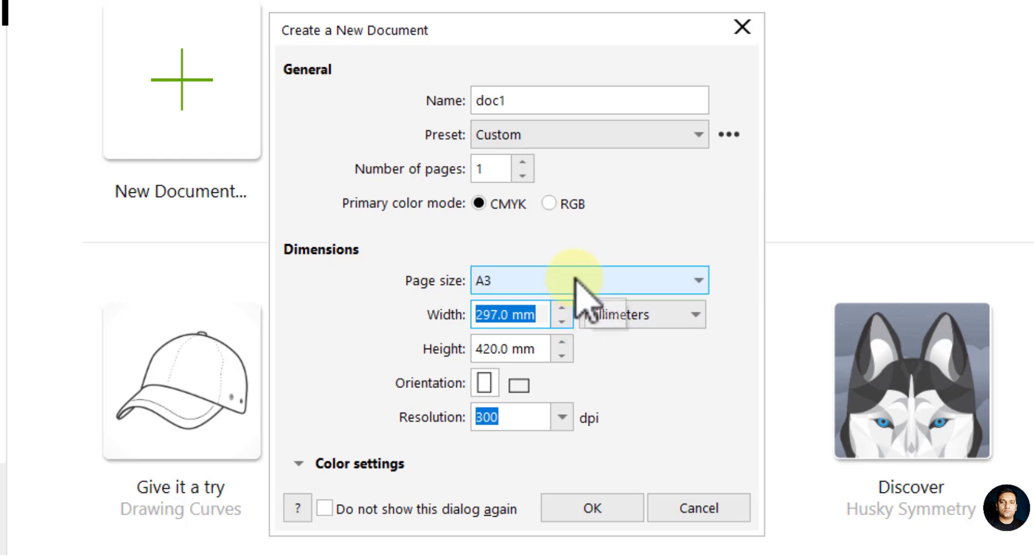
{"action": "left_click", "coordinate": [630, 315]}
{"action": "left_click", "coordinate": [602, 339]}
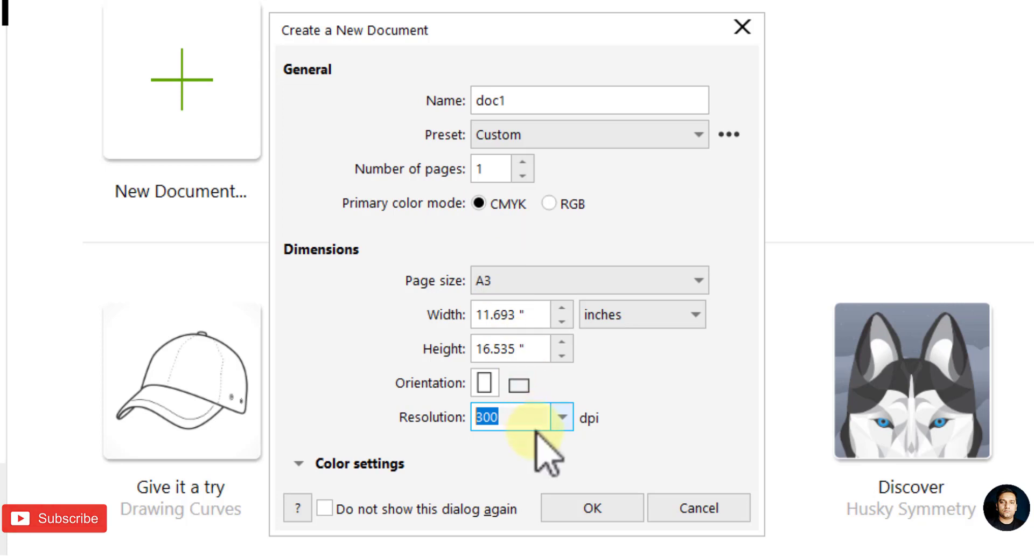
Step: Expand colour settings, keep resolution at 300 dpi, and create the document
{"action": "left_click", "coordinate": [415, 463]}
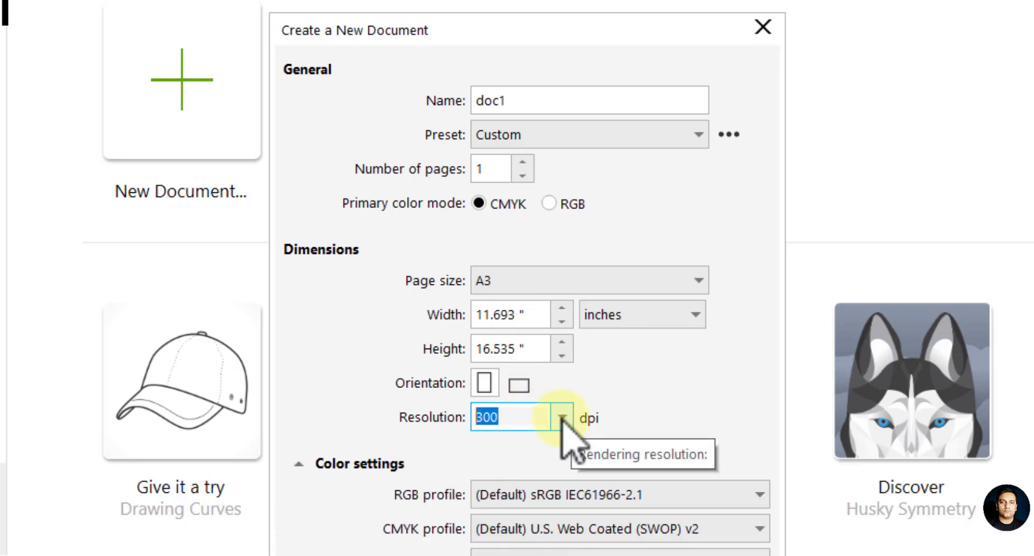
{"action": "left_click", "coordinate": [562, 418]}
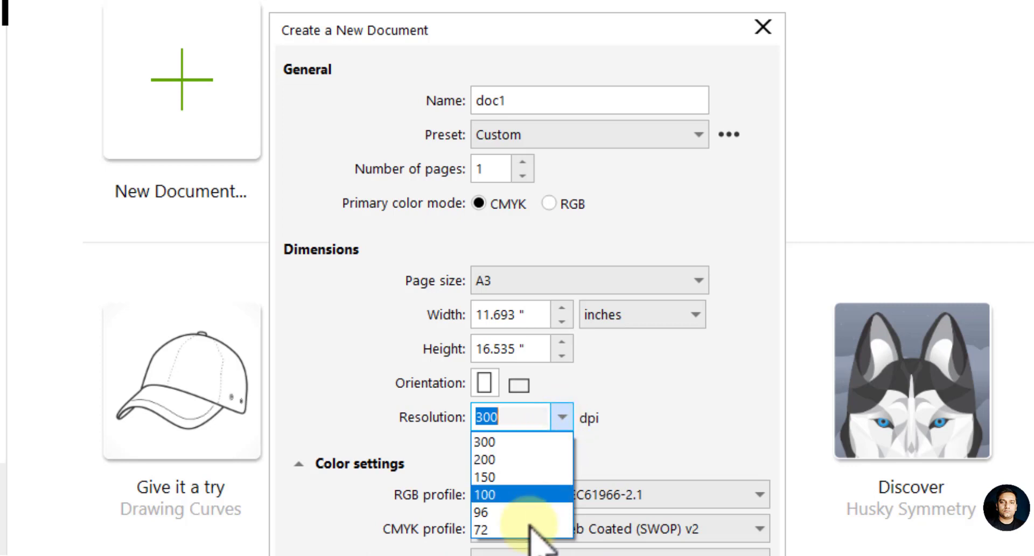
{"action": "left_click", "coordinate": [505, 417]}
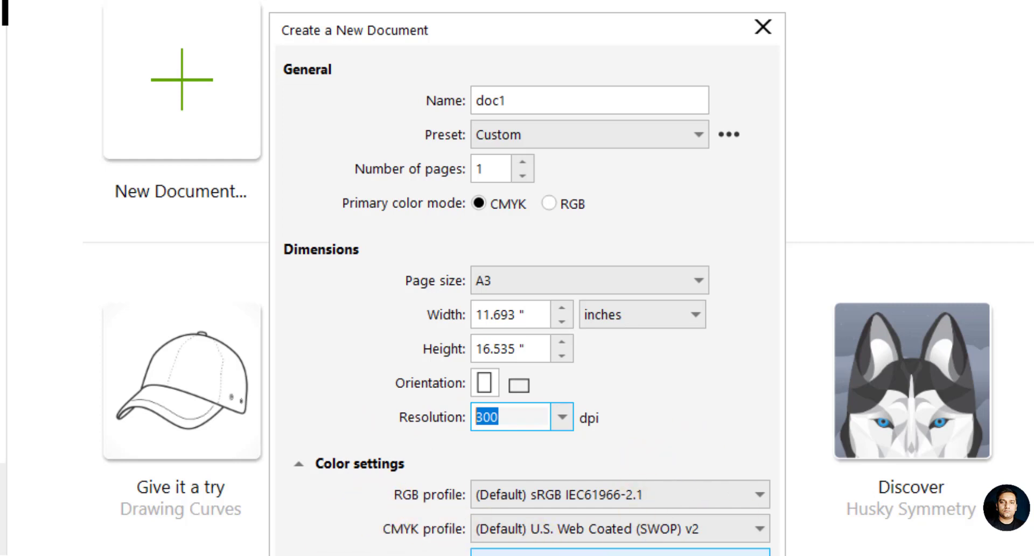
{"action": "key", "text": "Return"}
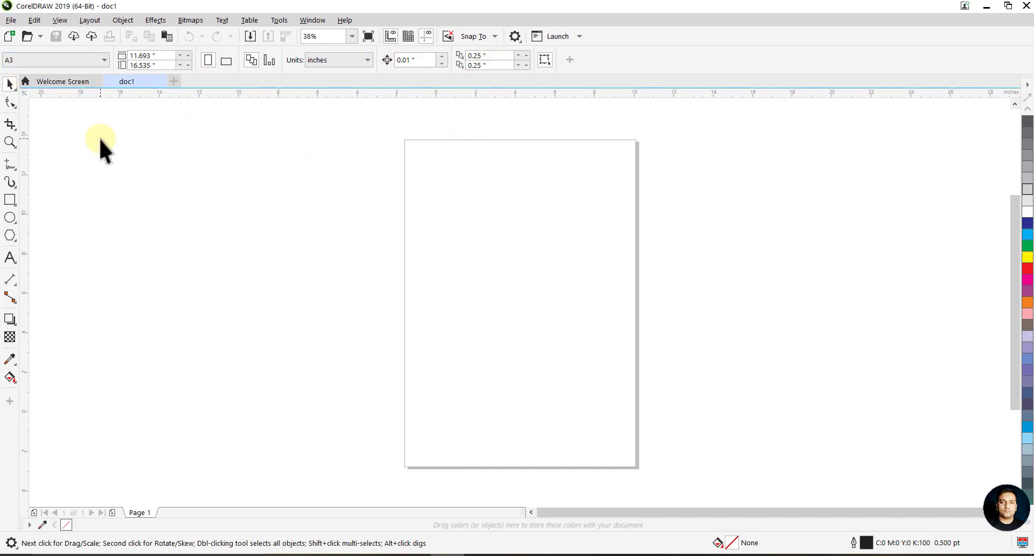
Step: Change the page to A4 landscape (11.693 × 8.268) with units in inches
{"action": "left_click", "coordinate": [53, 60]}
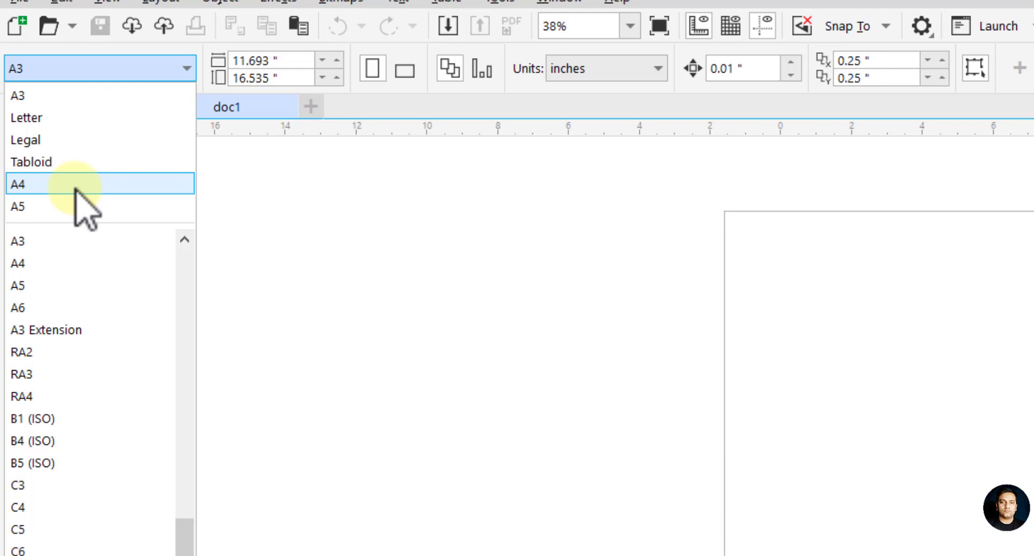
{"action": "left_click", "coordinate": [75, 184]}
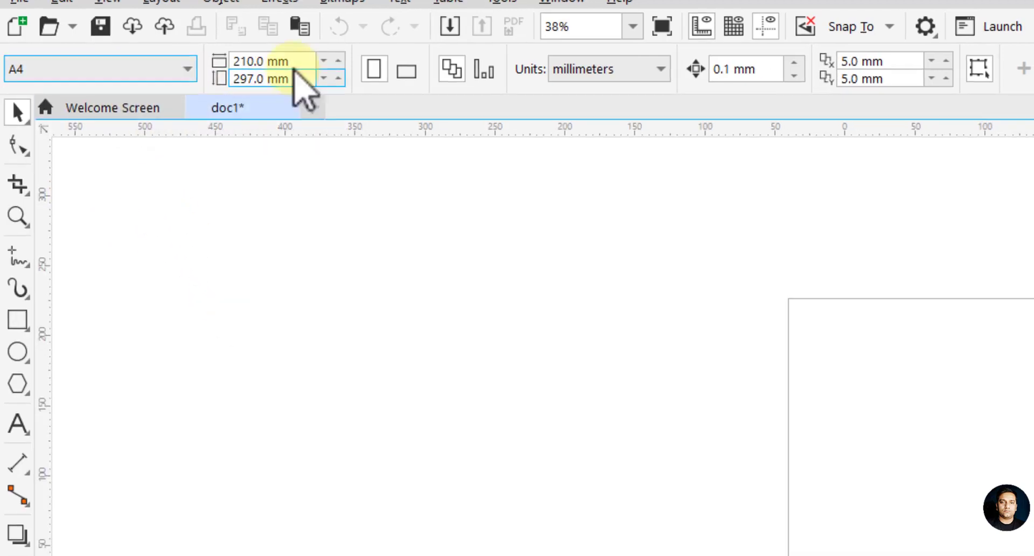
{"action": "left_click", "coordinate": [674, 86]}
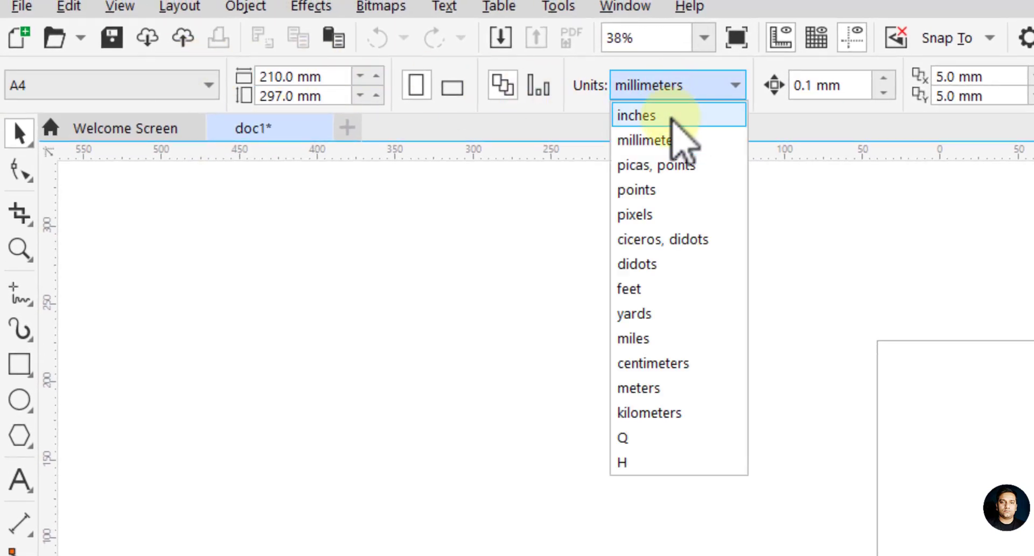
{"action": "left_click", "coordinate": [673, 115]}
{"action": "left_click", "coordinate": [326, 80]}
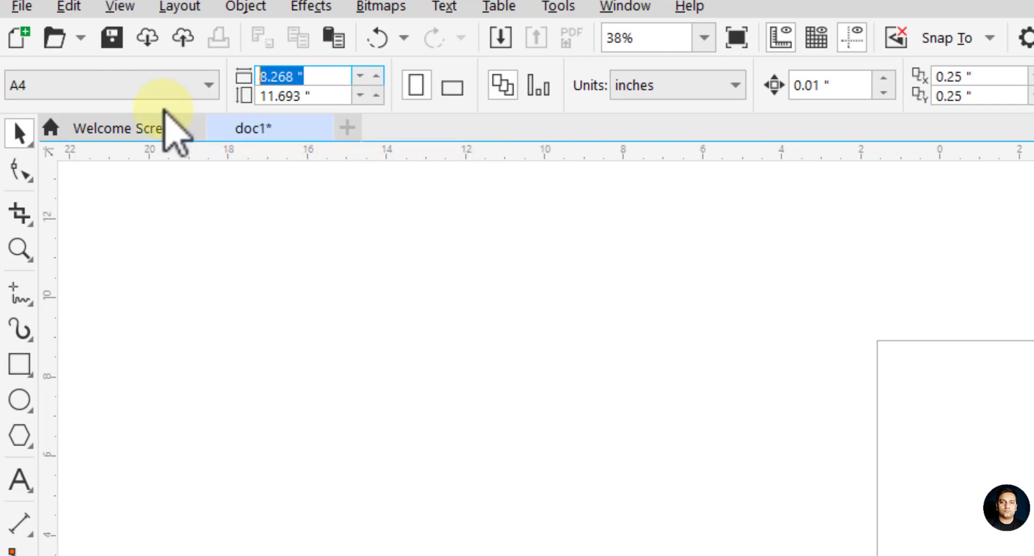
{"action": "left_click", "coordinate": [452, 86]}
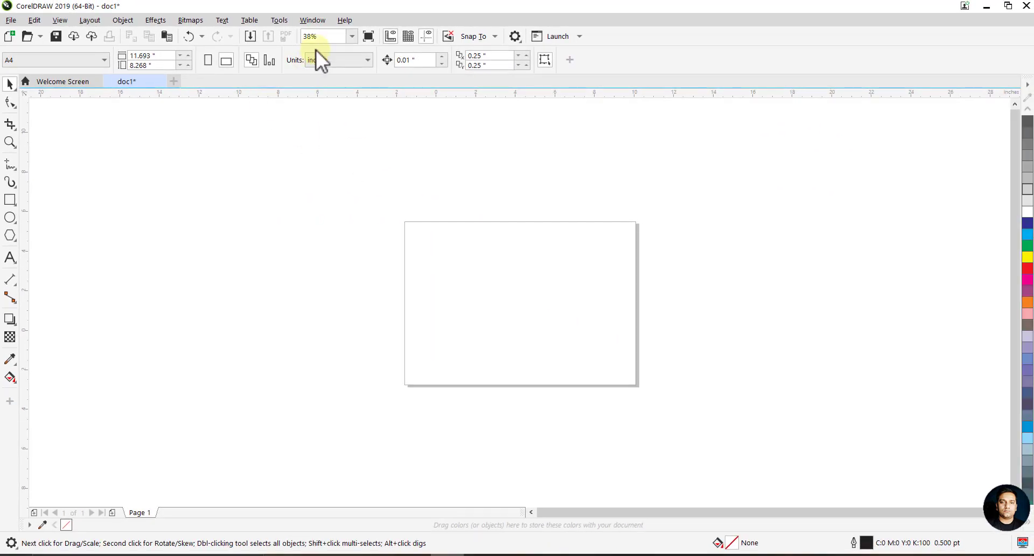
Step: Try the To Width and To Height zoom presets, then zoom to 200%
{"action": "left_click", "coordinate": [334, 36]}
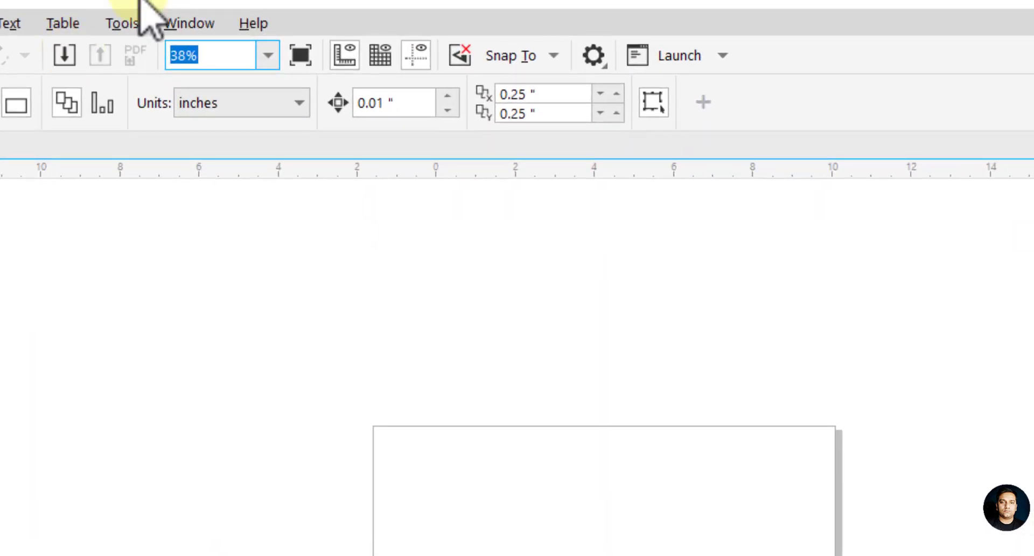
{"action": "left_click", "coordinate": [268, 55]}
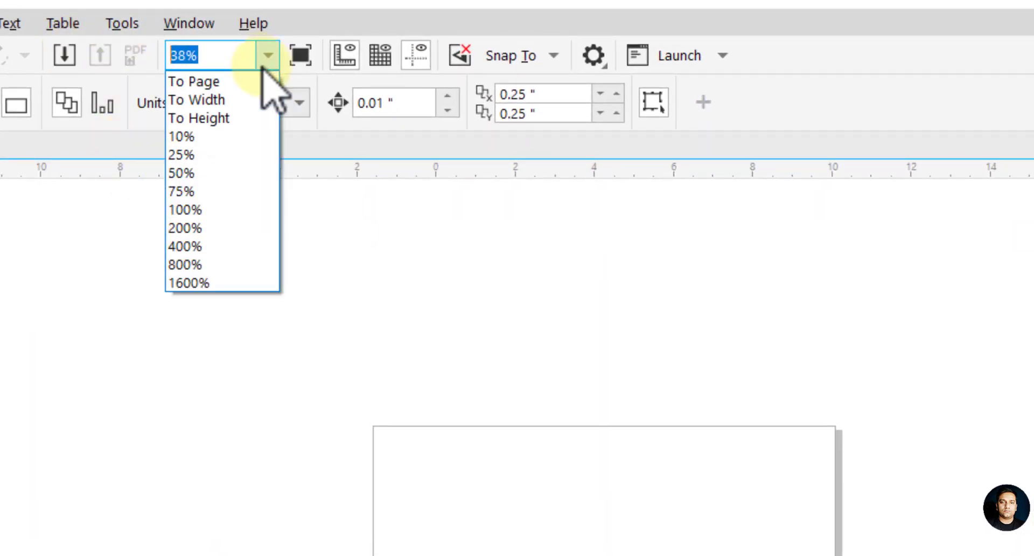
{"action": "left_click", "coordinate": [249, 83]}
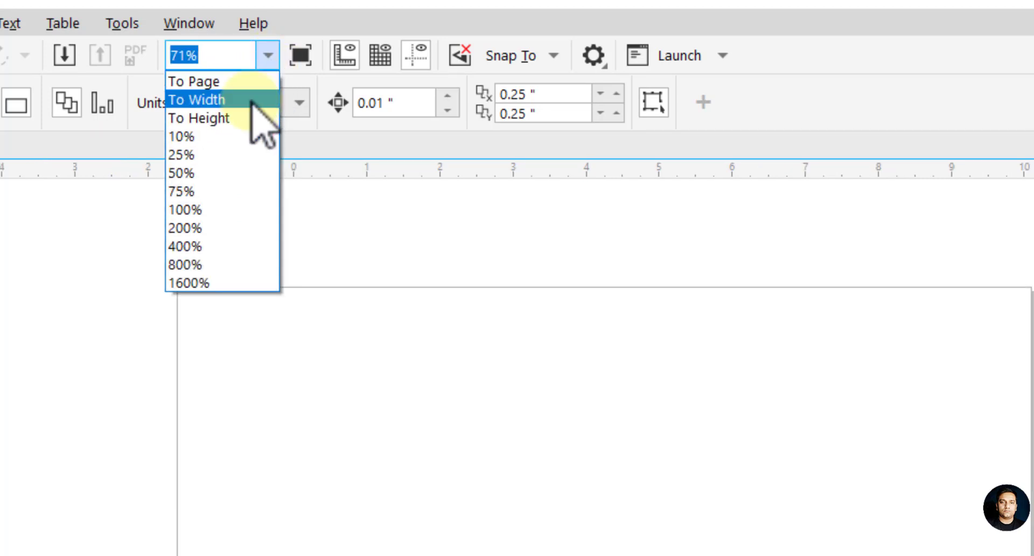
{"action": "left_click", "coordinate": [251, 100]}
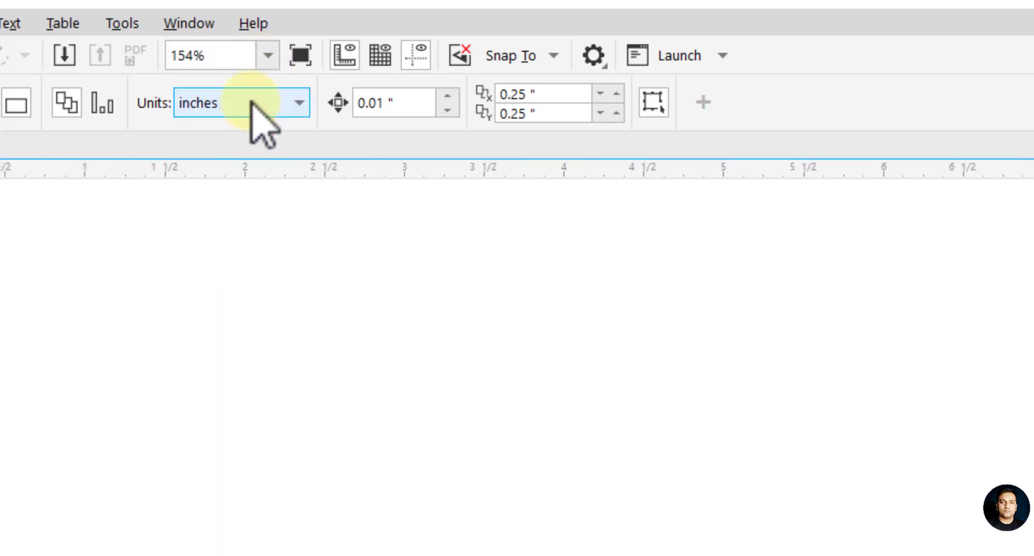
{"action": "left_click", "coordinate": [268, 55]}
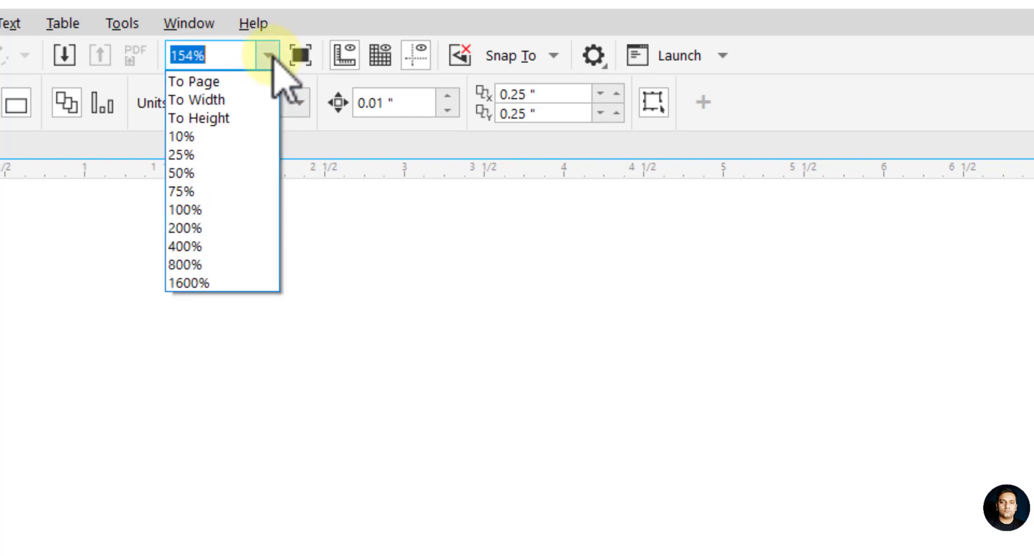
{"action": "left_click", "coordinate": [238, 118]}
{"action": "left_click", "coordinate": [268, 58]}
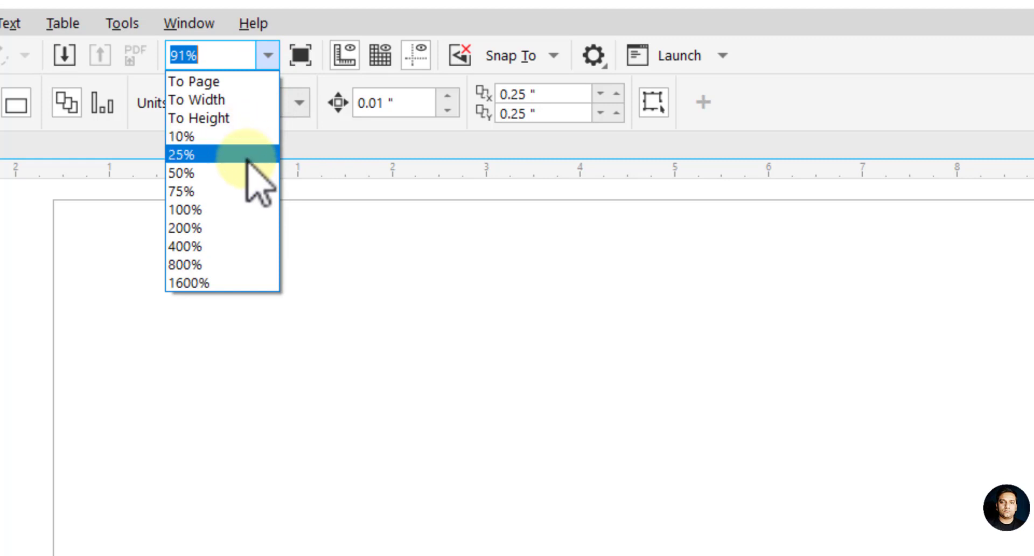
{"action": "left_click", "coordinate": [236, 227]}
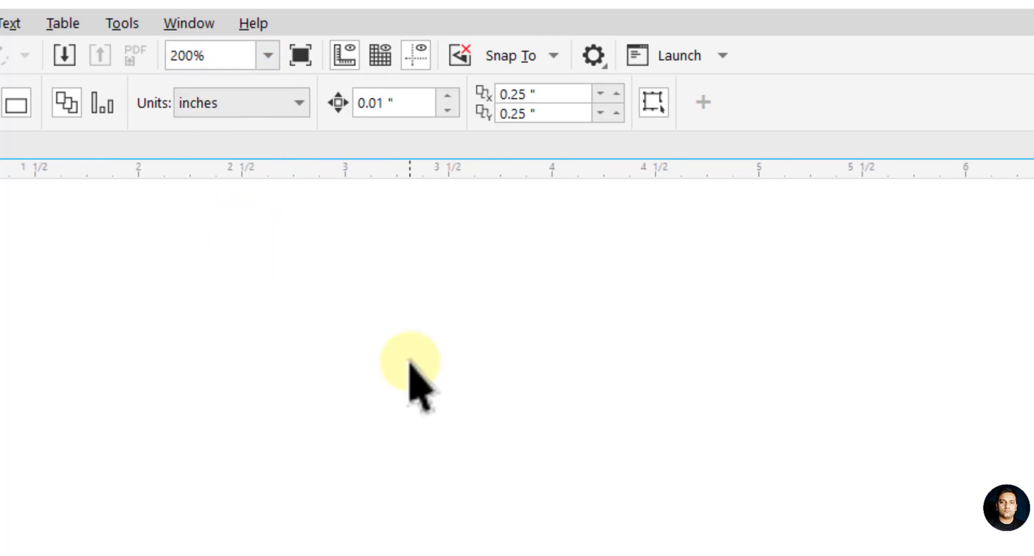
Step: Zoom in and out with the mouse wheel, ending at 50% with the whole page visible
{"action": "scroll", "coordinate": [381, 389], "scroll_direction": "down", "scroll_amount": 3}
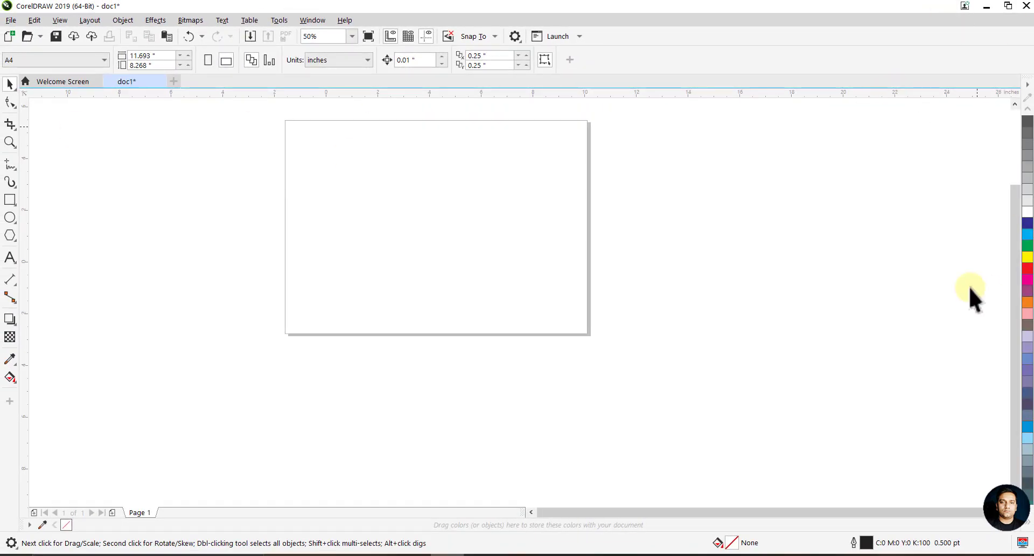
{"action": "scroll", "coordinate": [332, 131], "scroll_direction": "up", "scroll_amount": 2}
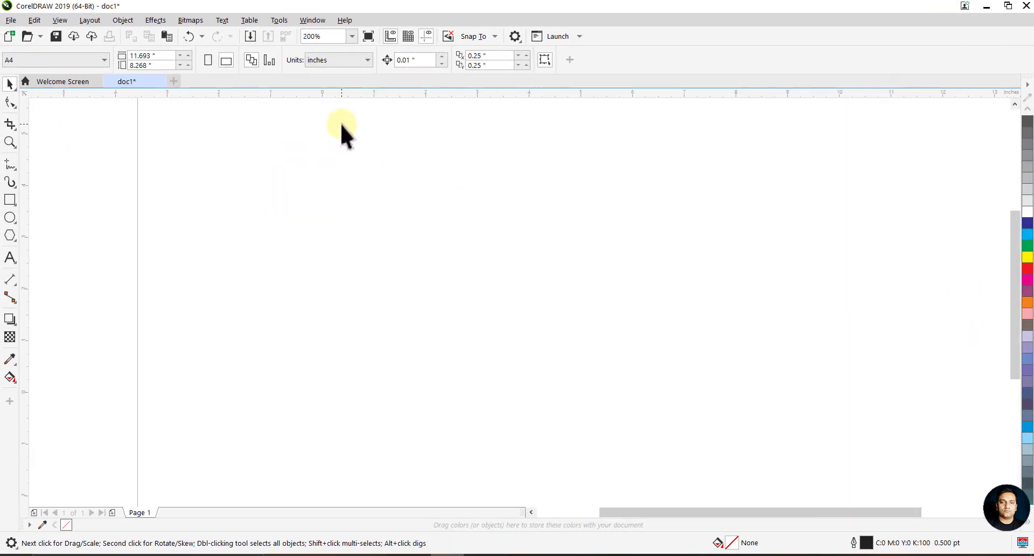
{"action": "scroll", "coordinate": [342, 125], "scroll_direction": "down", "scroll_amount": 2}
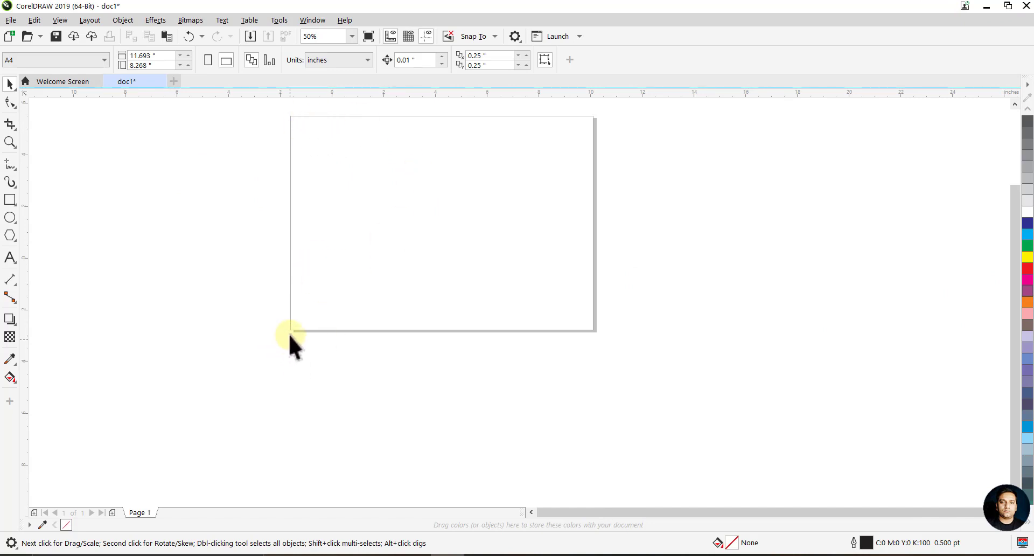
{"action": "scroll", "coordinate": [290, 331], "scroll_direction": "up", "scroll_amount": 2}
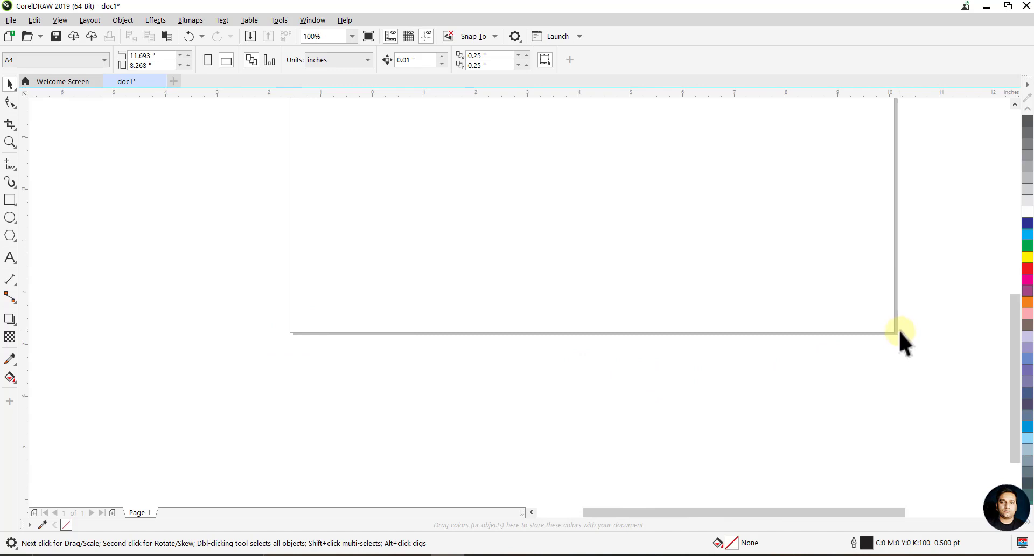
{"action": "scroll", "coordinate": [903, 342], "scroll_direction": "down", "scroll_amount": 2}
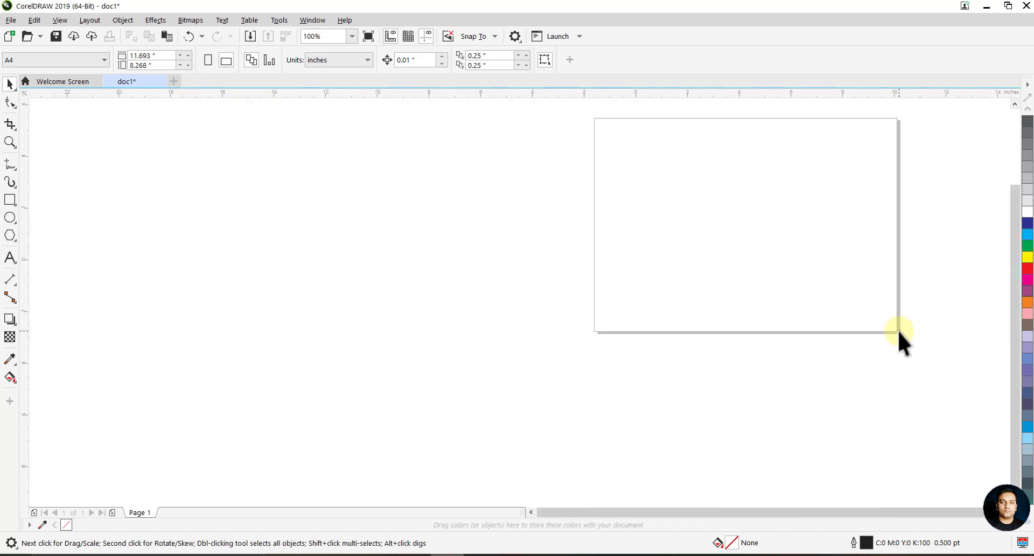
{"action": "scroll", "coordinate": [901, 186], "scroll_direction": "up", "scroll_amount": 2}
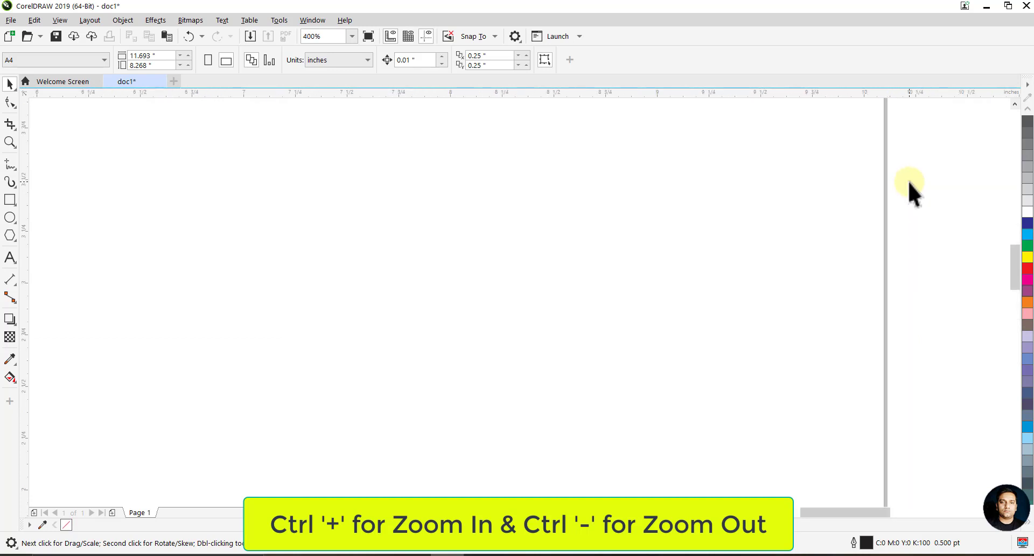
{"action": "scroll", "coordinate": [910, 188], "scroll_direction": "down", "scroll_amount": 2}
{"action": "scroll", "coordinate": [911, 192], "scroll_direction": "up", "scroll_amount": 2}
{"action": "scroll", "coordinate": [912, 191], "scroll_direction": "down", "scroll_amount": 2}
{"action": "scroll", "coordinate": [910, 188], "scroll_direction": "down", "scroll_amount": 2}
{"action": "scroll", "coordinate": [910, 189], "scroll_direction": "down", "scroll_amount": 1}
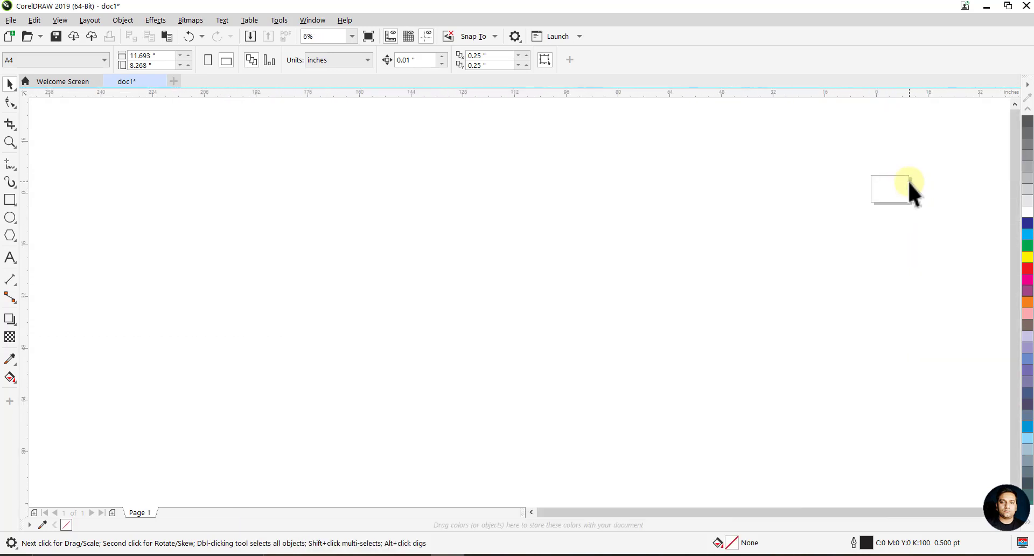
{"action": "scroll", "coordinate": [910, 189], "scroll_direction": "up", "scroll_amount": 2}
{"action": "scroll", "coordinate": [910, 189], "scroll_direction": "up", "scroll_amount": 2}
{"action": "scroll", "coordinate": [910, 185], "scroll_direction": "down", "scroll_amount": 2}
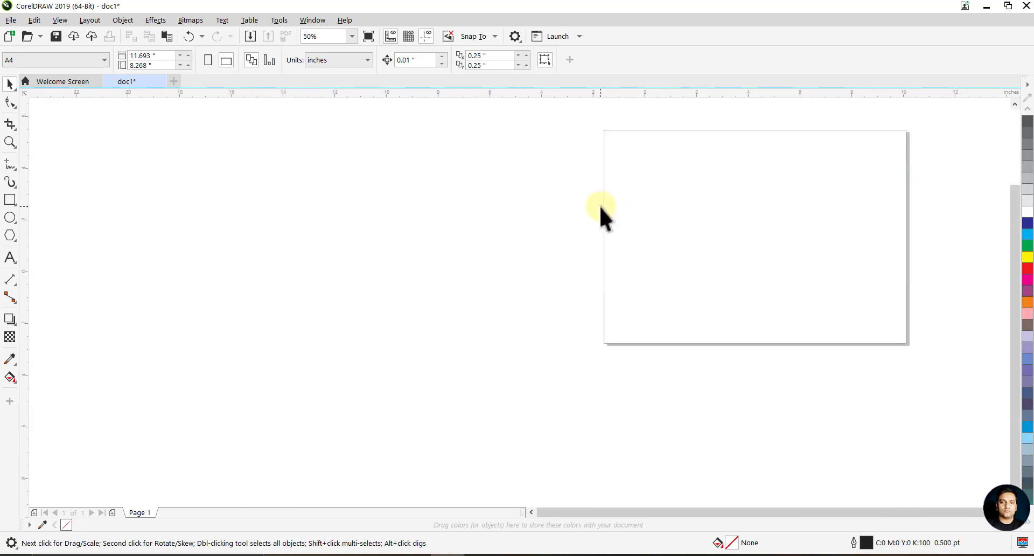
{"action": "key", "text": "z"}
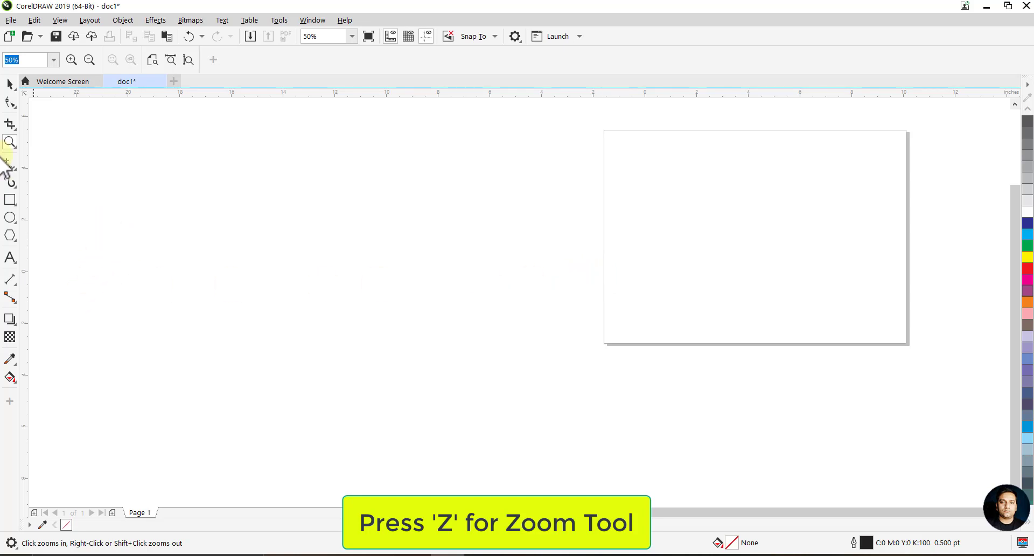
Step: Marquee-zoom with the Zoom tool repeatedly into the page's top-left corner
{"action": "left_click", "coordinate": [9, 144]}
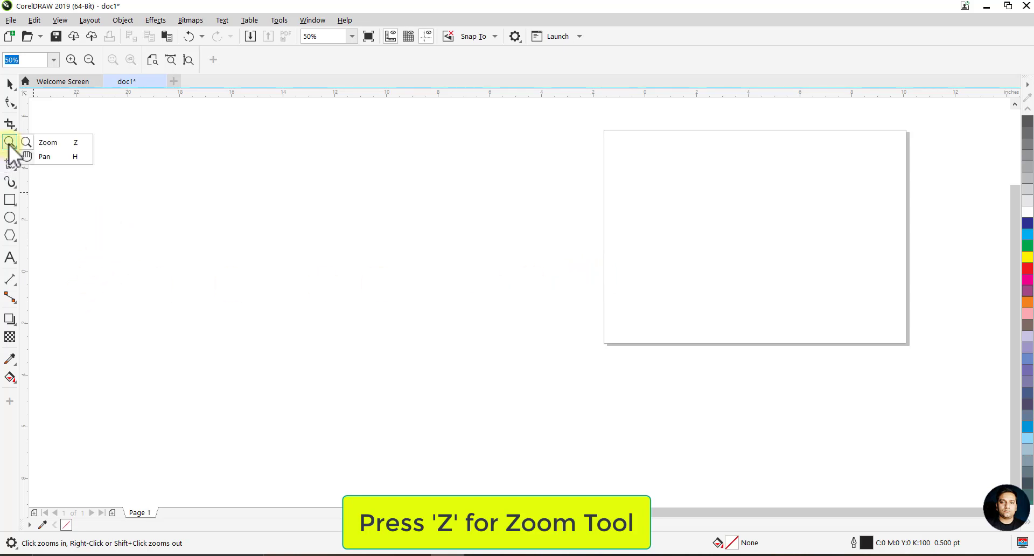
{"action": "left_click", "coordinate": [38, 147]}
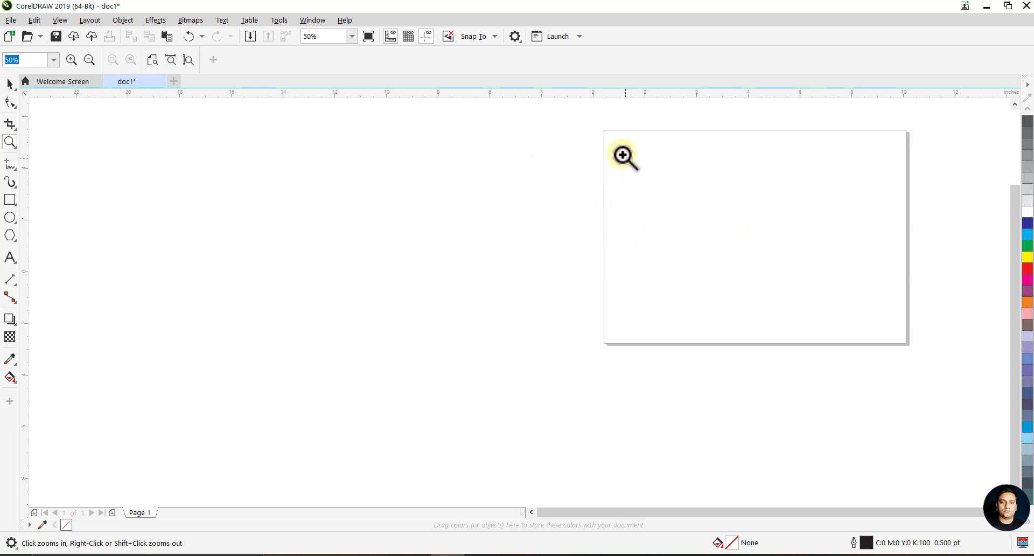
{"action": "left_click_drag", "start_coordinate": [614, 135], "coordinate": [646, 161]}
{"action": "left_click_drag", "start_coordinate": [647, 162], "coordinate": [648, 164]}
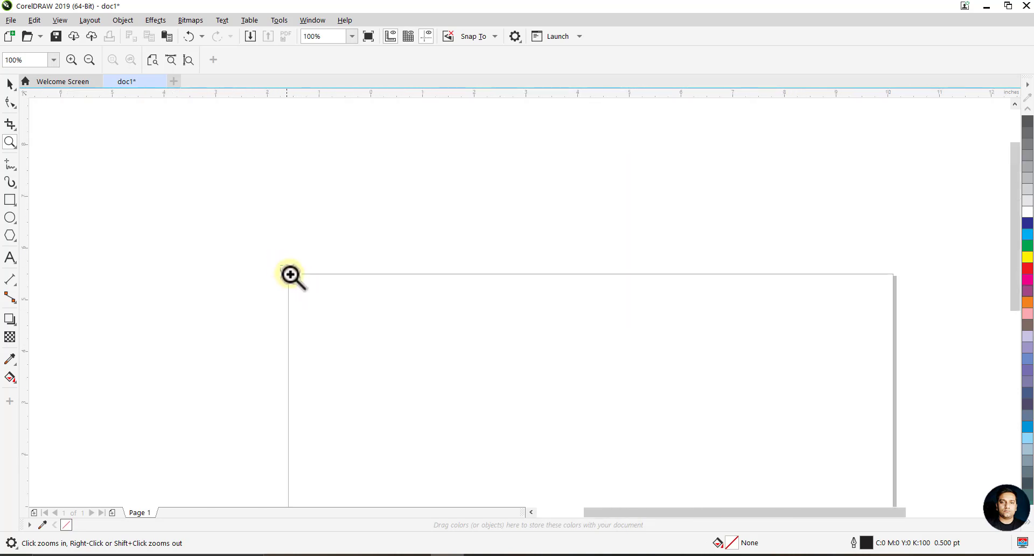
{"action": "left_click_drag", "start_coordinate": [279, 265], "coordinate": [309, 291]}
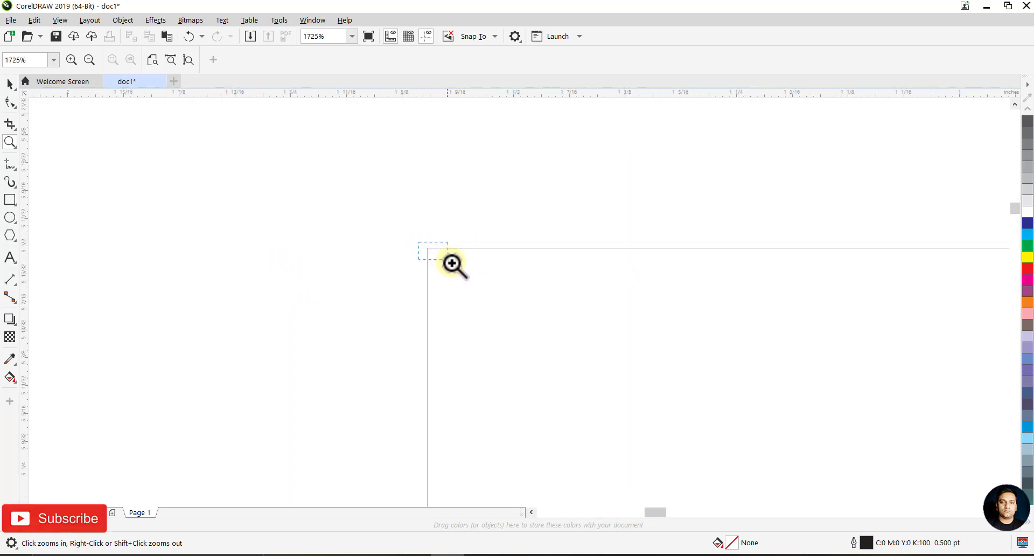
{"action": "left_click_drag", "start_coordinate": [433, 248], "coordinate": [455, 266]}
{"action": "left_click_drag", "start_coordinate": [382, 173], "coordinate": [432, 217]}
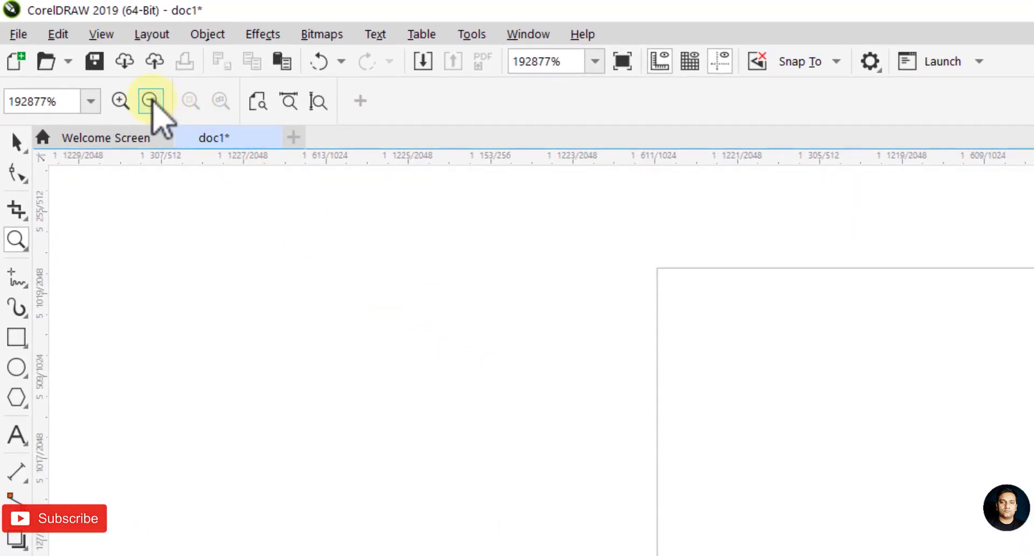
Step: Fit the view to page width, page height, then the whole page
{"action": "left_click", "coordinate": [299, 108]}
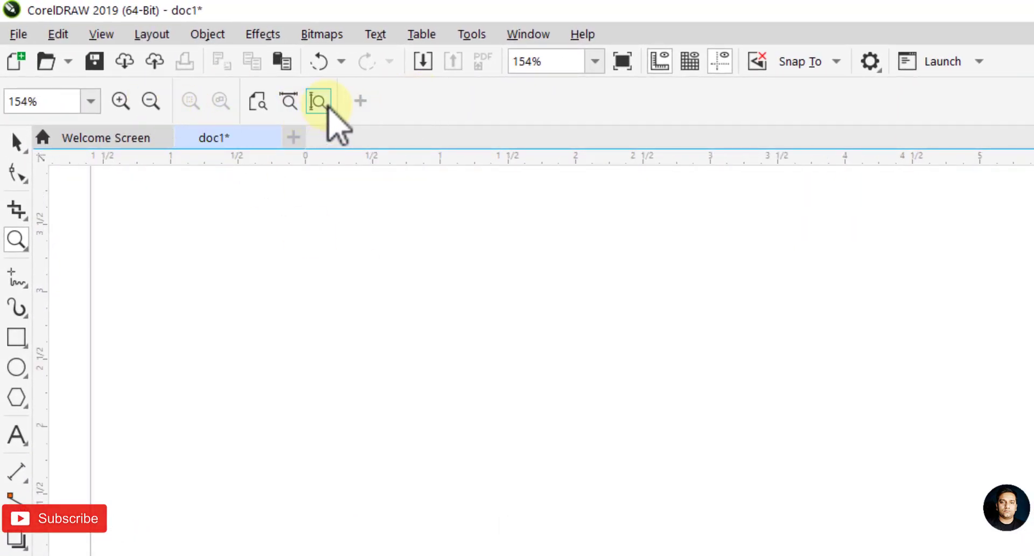
{"action": "left_click", "coordinate": [322, 105]}
{"action": "left_click", "coordinate": [289, 103]}
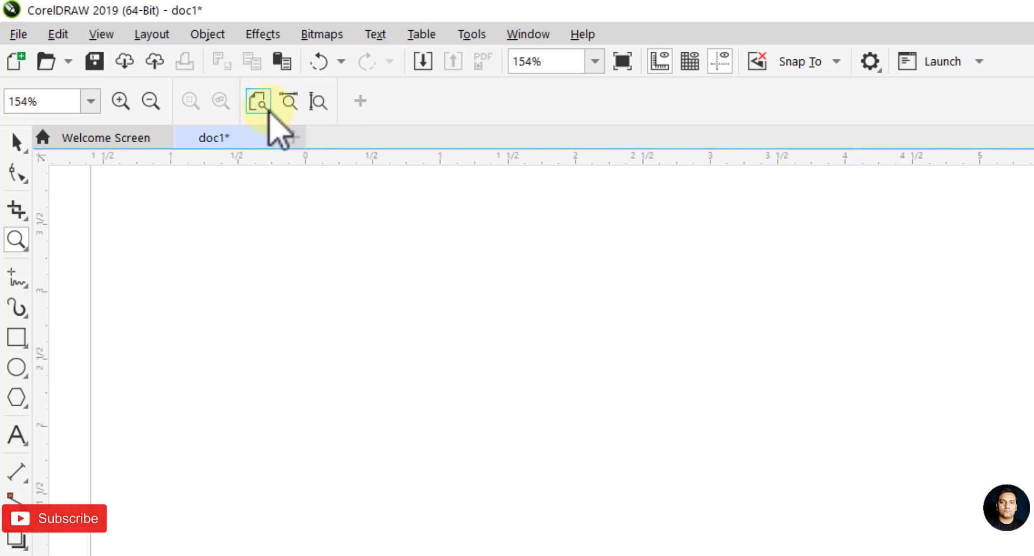
{"action": "left_click", "coordinate": [259, 102]}
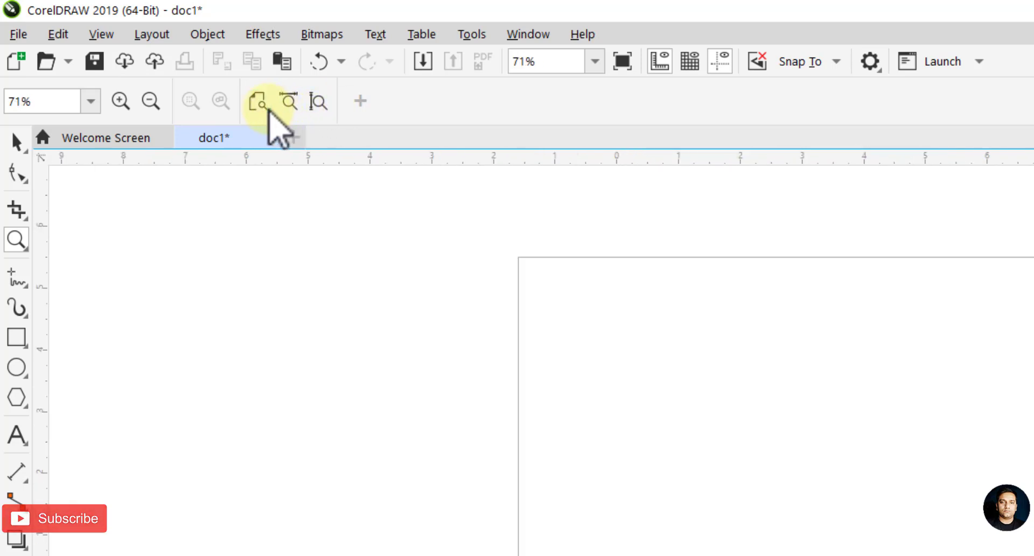
{"action": "left_click", "coordinate": [594, 61]}
{"action": "key", "text": "Escape"}
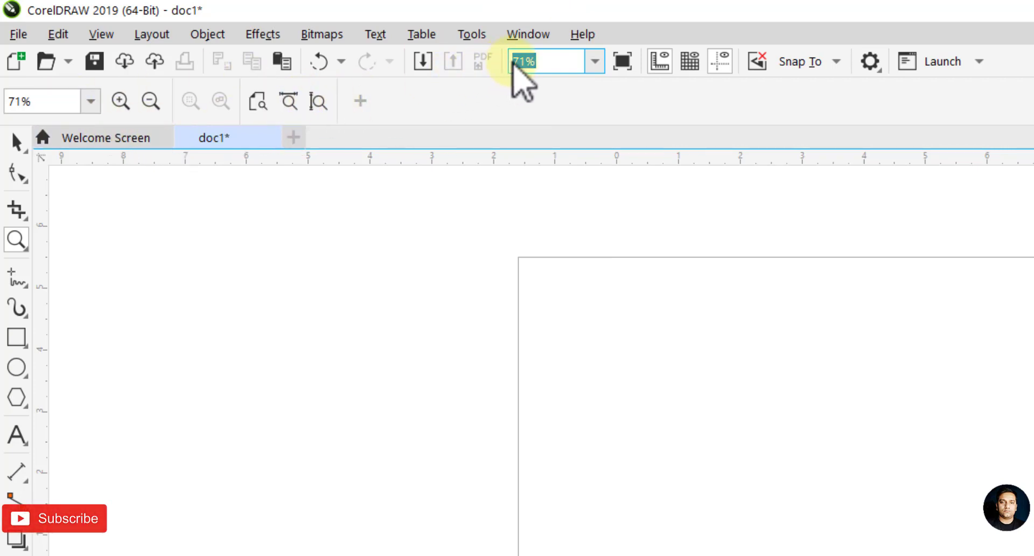
Step: Set the zoom to 10%, then 200%, and switch back to the Pick tool
{"action": "left_click", "coordinate": [90, 101]}
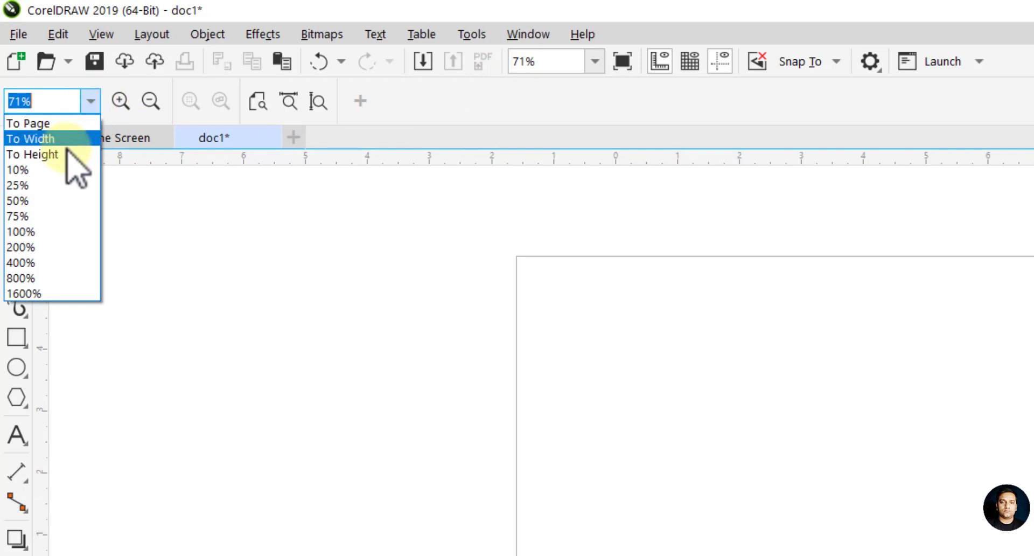
{"action": "left_click", "coordinate": [70, 170]}
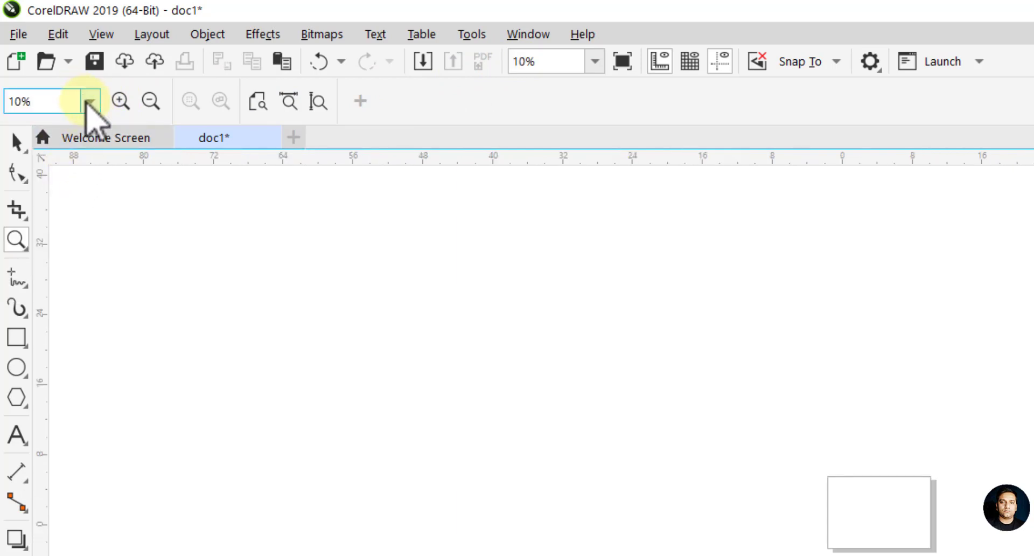
{"action": "left_click", "coordinate": [91, 101]}
{"action": "left_click", "coordinate": [65, 246]}
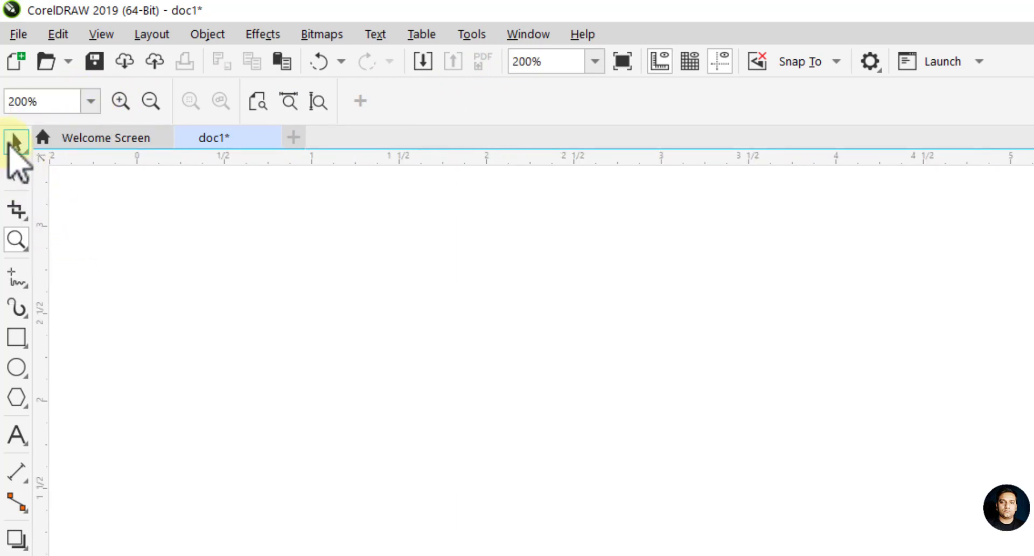
{"action": "left_click", "coordinate": [16, 144]}
Step: Scroll vertically and horizontally to bring the page's top-left corner and ruler origin into view
{"action": "scroll", "coordinate": [286, 371], "scroll_direction": "down", "scroll_amount": 2}
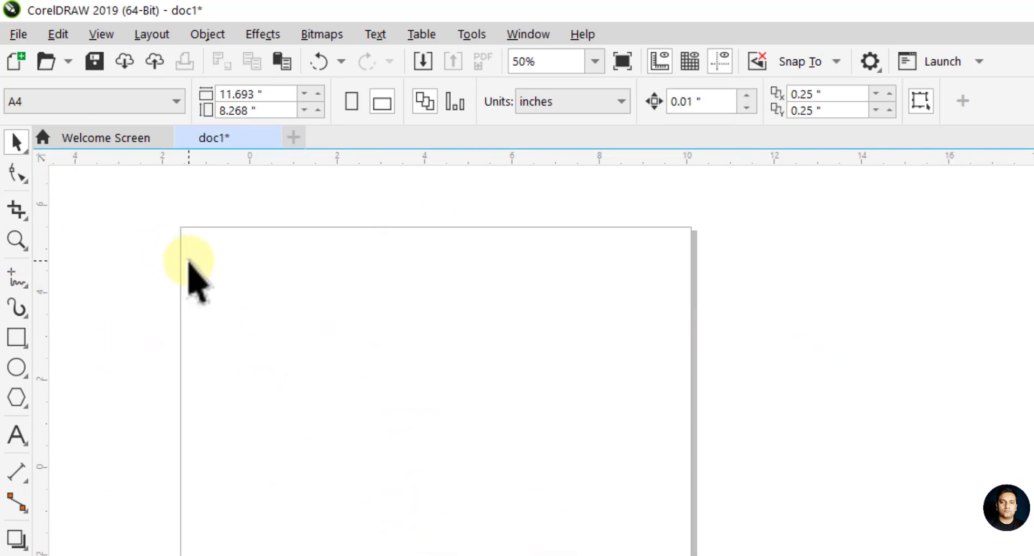
{"action": "scroll", "coordinate": [189, 274], "scroll_direction": "up", "scroll_amount": 1}
{"action": "scroll", "coordinate": [189, 274], "scroll_direction": "up", "scroll_amount": 1}
{"action": "scroll", "coordinate": [189, 274], "scroll_direction": "down", "scroll_amount": 2}
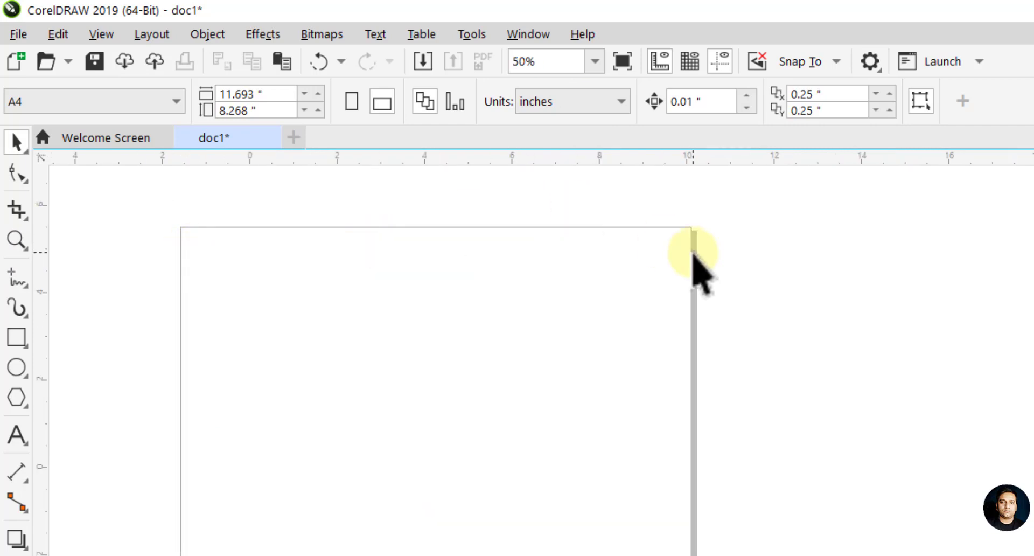
{"action": "scroll", "coordinate": [693, 254], "scroll_direction": "up", "scroll_amount": 2}
{"action": "scroll", "coordinate": [693, 259], "scroll_direction": "down", "scroll_amount": 2}
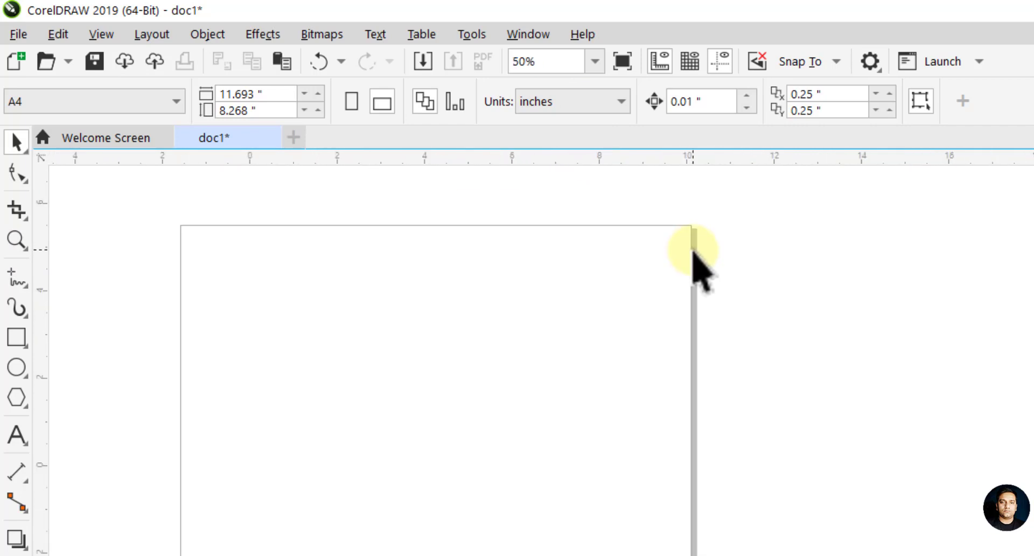
{"action": "scroll", "coordinate": [693, 254], "scroll_direction": "down", "scroll_amount": 2}
{"action": "scroll", "coordinate": [617, 251], "scroll_direction": "up", "scroll_amount": 1}
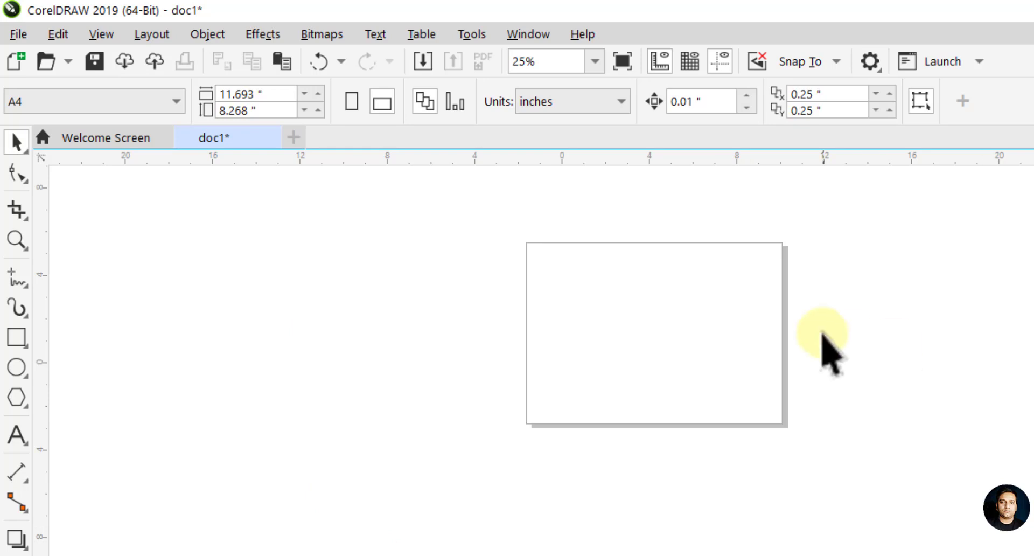
{"action": "scroll", "coordinate": [821, 345], "scroll_direction": "down", "scroll_amount": 2}
{"action": "scroll", "coordinate": [820, 341], "scroll_direction": "up", "scroll_amount": 4}
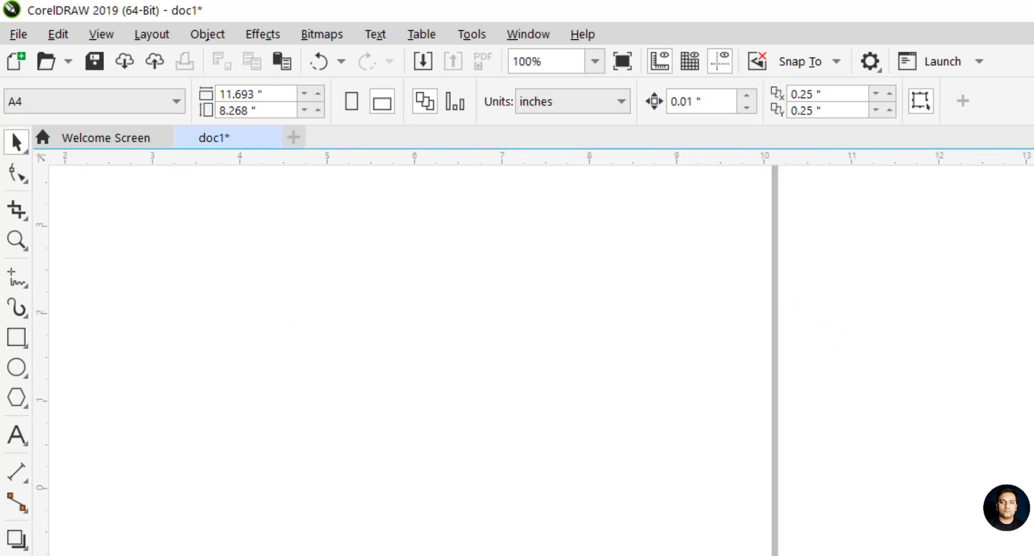
{"action": "scroll", "coordinate": [409, 356], "scroll_direction": "up", "scroll_amount": 2}
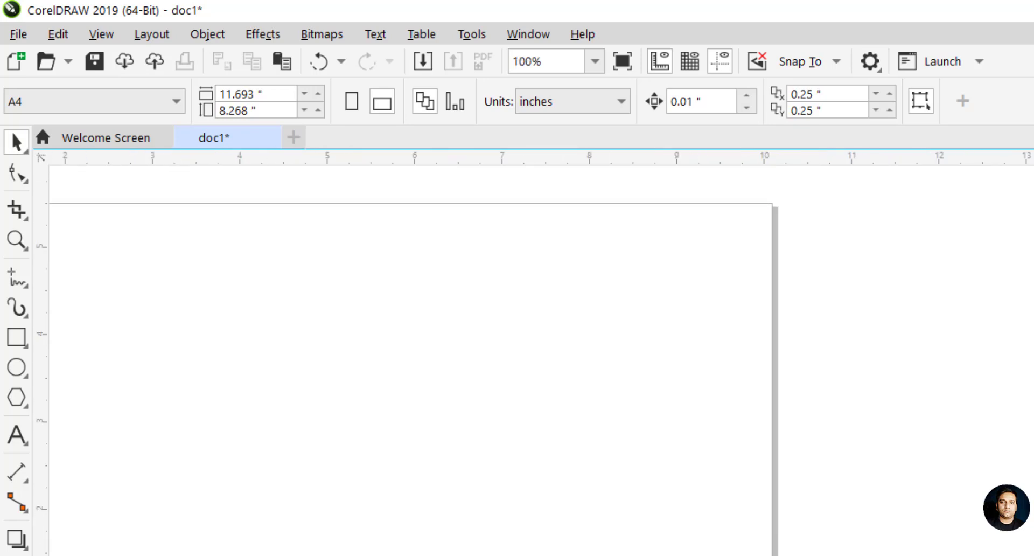
{"action": "scroll", "coordinate": [538, 350], "scroll_direction": "left", "scroll_amount": 5}
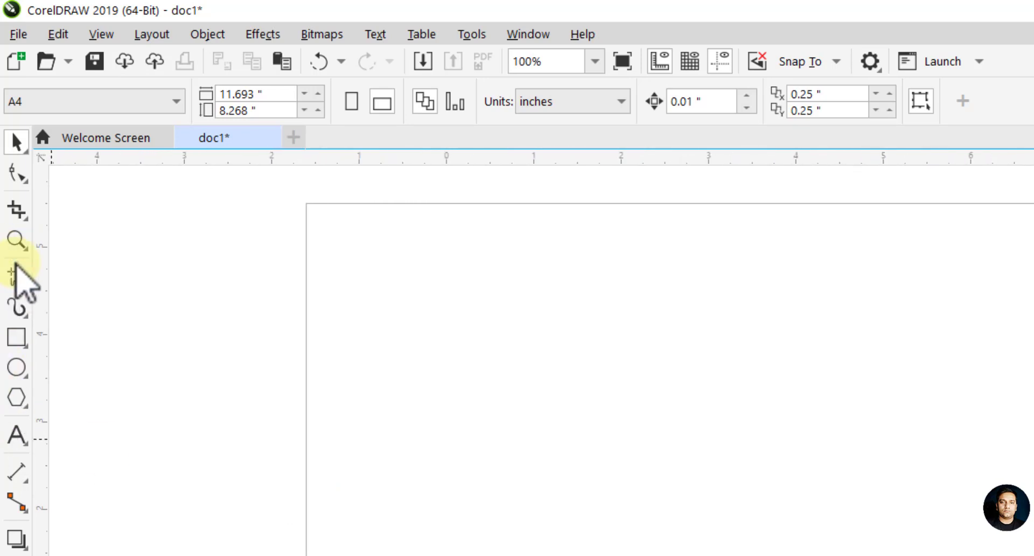
Step: Select the Pan tool from the Zoom tool flyout
{"action": "left_click", "coordinate": [13, 240]}
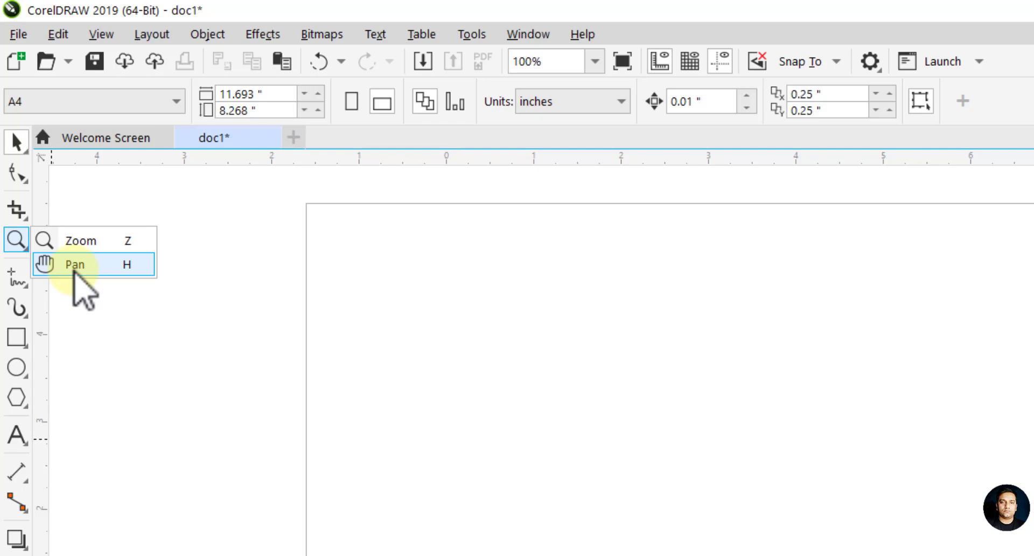
{"action": "right_click", "coordinate": [75, 269]}
{"action": "left_click", "coordinate": [75, 267]}
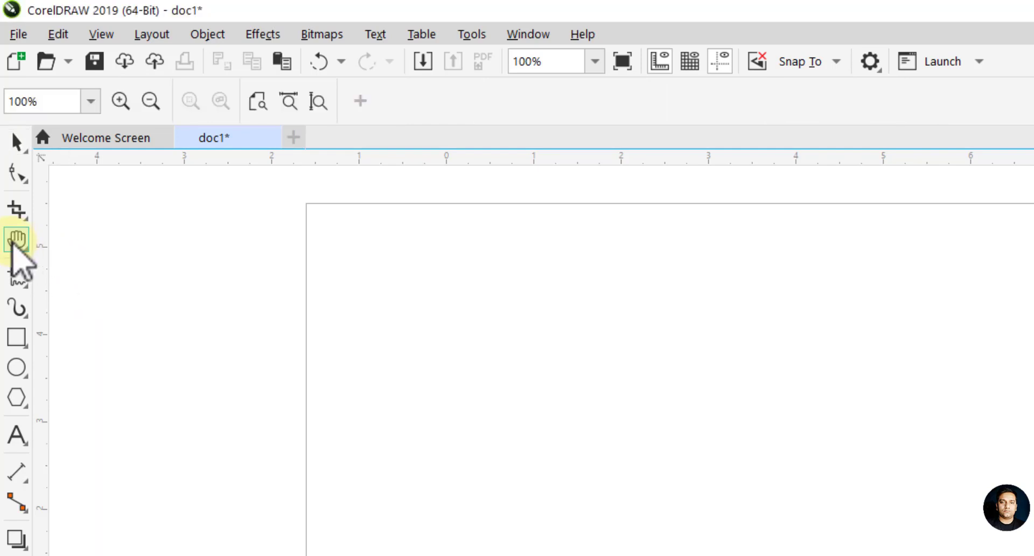
{"action": "left_click", "coordinate": [15, 241]}
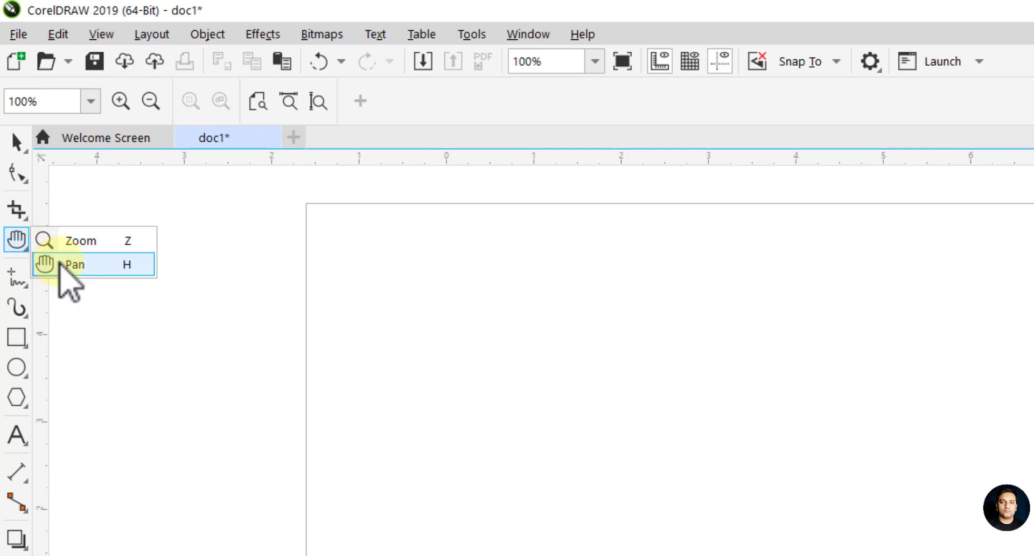
{"action": "left_click", "coordinate": [61, 264]}
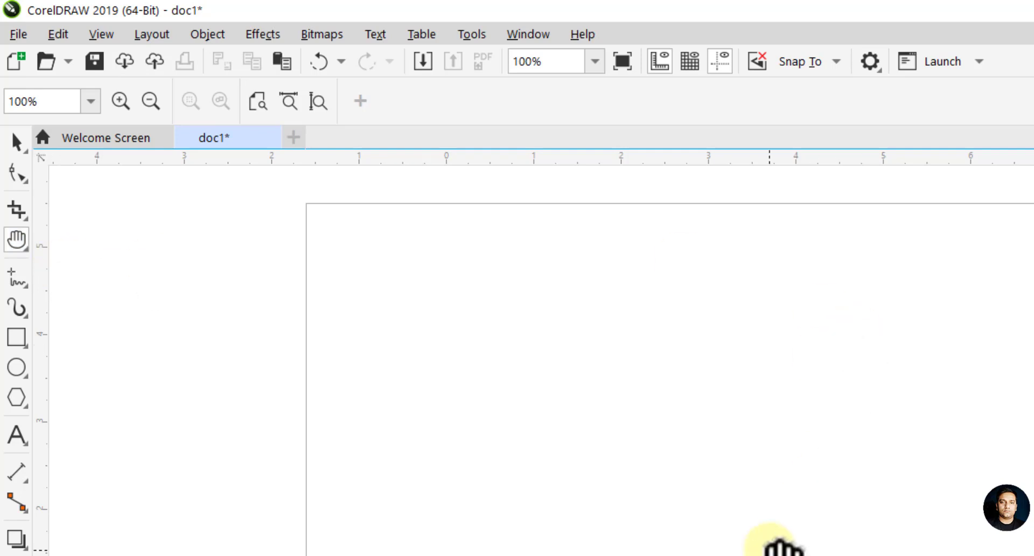
Step: Drag the canvas to reposition the empty page within the window
{"action": "mouse_move", "coordinate": [783, 547]}
{"action": "left_mouse_down"}
{"action": "mouse_move", "coordinate": [761, 433]}
{"action": "mouse_move", "coordinate": [706, 506]}
{"action": "mouse_move", "coordinate": [801, 545]}
{"action": "left_mouse_up"}
{"action": "left_click_drag", "start_coordinate": [967, 323], "coordinate": [902, 387]}
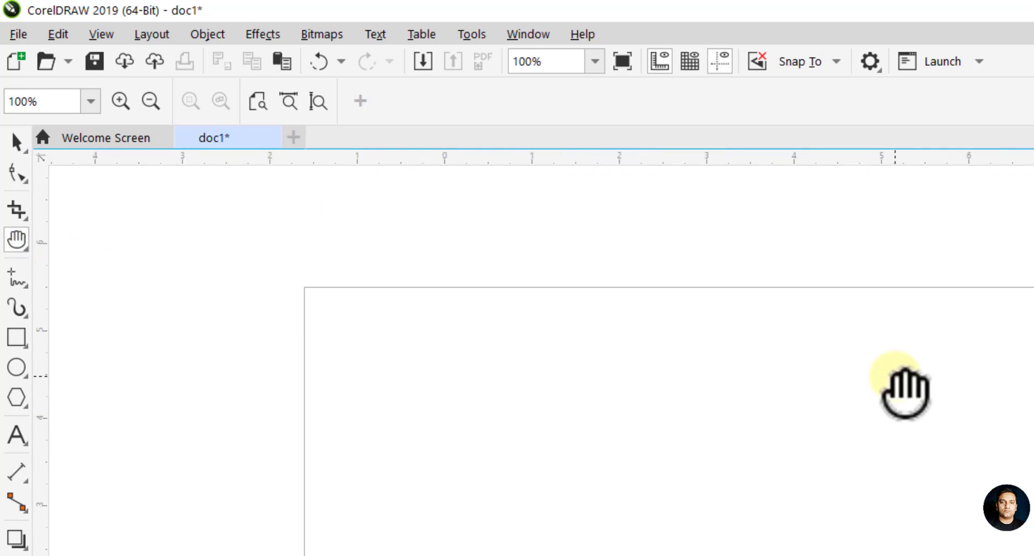
{"action": "mouse_move", "coordinate": [823, 538]}
{"action": "left_mouse_down"}
{"action": "mouse_move", "coordinate": [815, 447]}
{"action": "mouse_move", "coordinate": [722, 507]}
{"action": "mouse_move", "coordinate": [993, 503]}
{"action": "mouse_move", "coordinate": [996, 517]}
{"action": "mouse_move", "coordinate": [965, 516]}
{"action": "mouse_move", "coordinate": [949, 495]}
{"action": "left_mouse_up"}
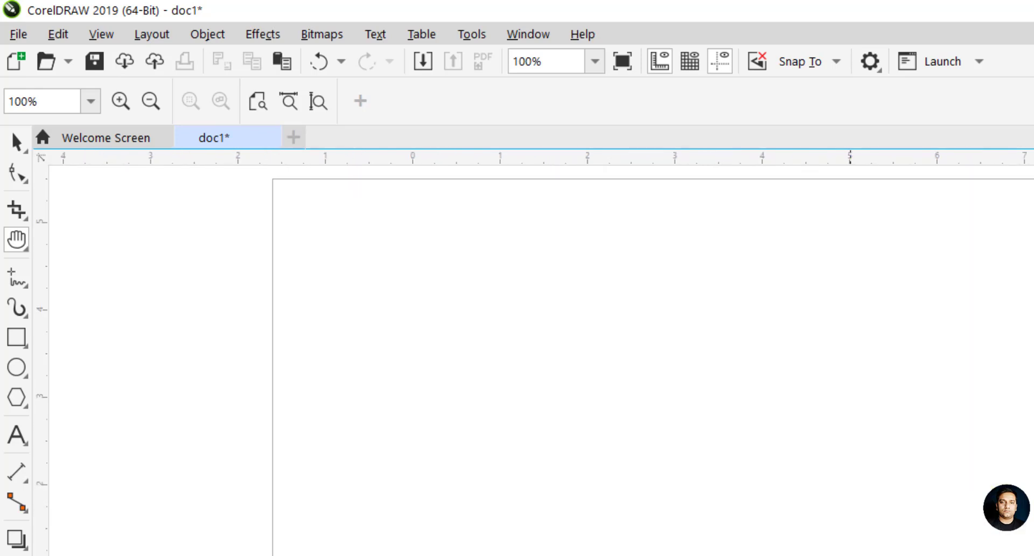
{"action": "left_click_drag", "start_coordinate": [664, 434], "coordinate": [643, 448]}
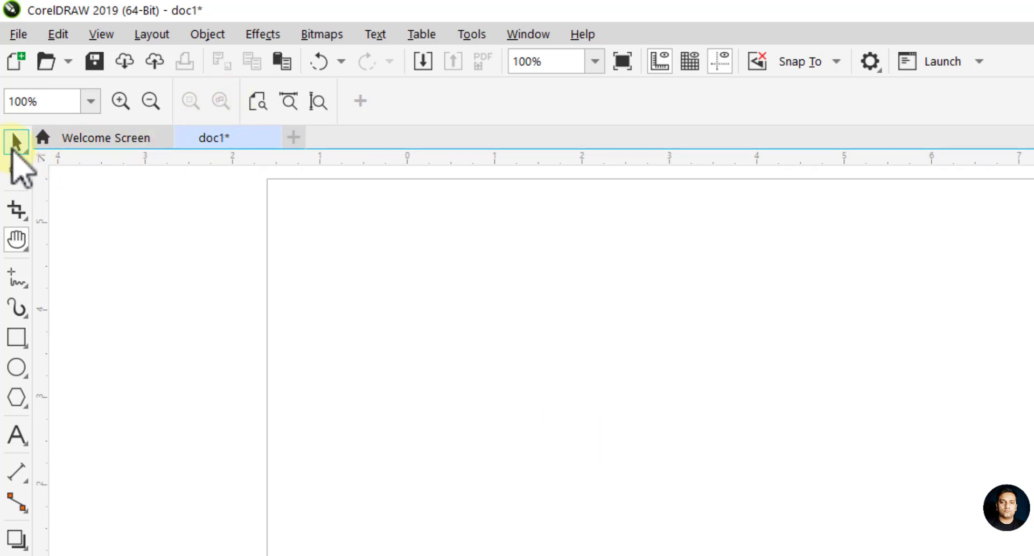
Step: Switch back to the standard Pick tool and expand the colour palette
{"action": "left_click", "coordinate": [15, 143]}
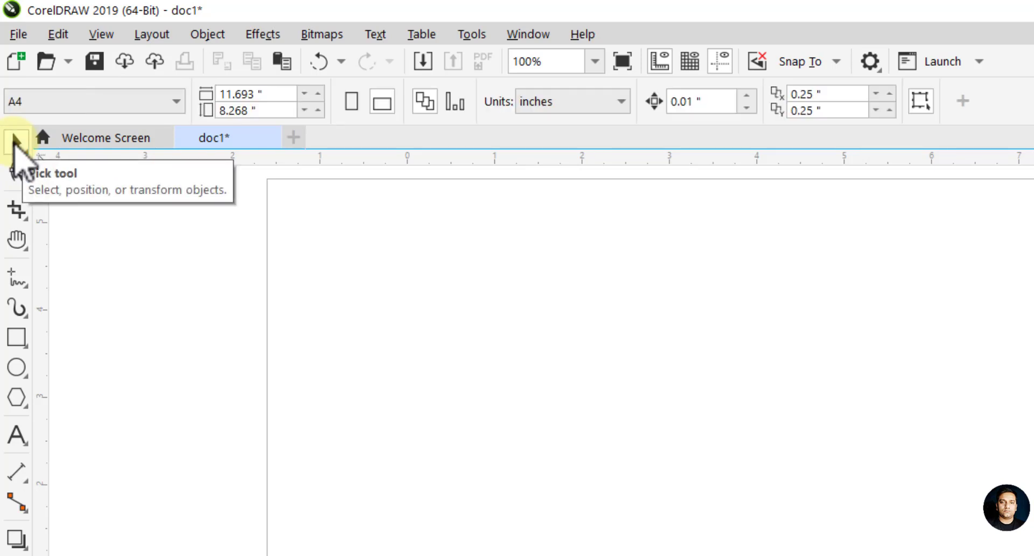
{"action": "left_click", "coordinate": [15, 142]}
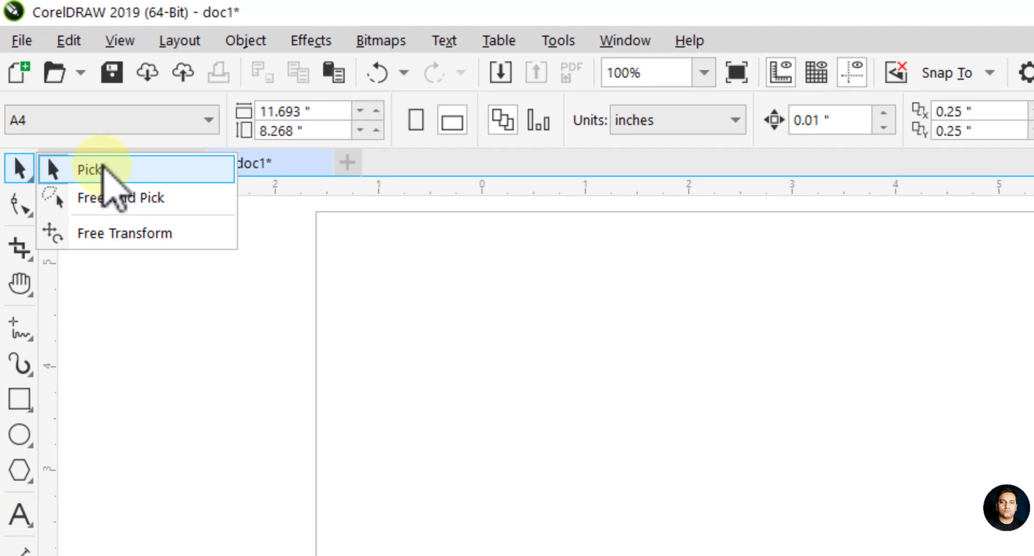
{"action": "left_click", "coordinate": [109, 170]}
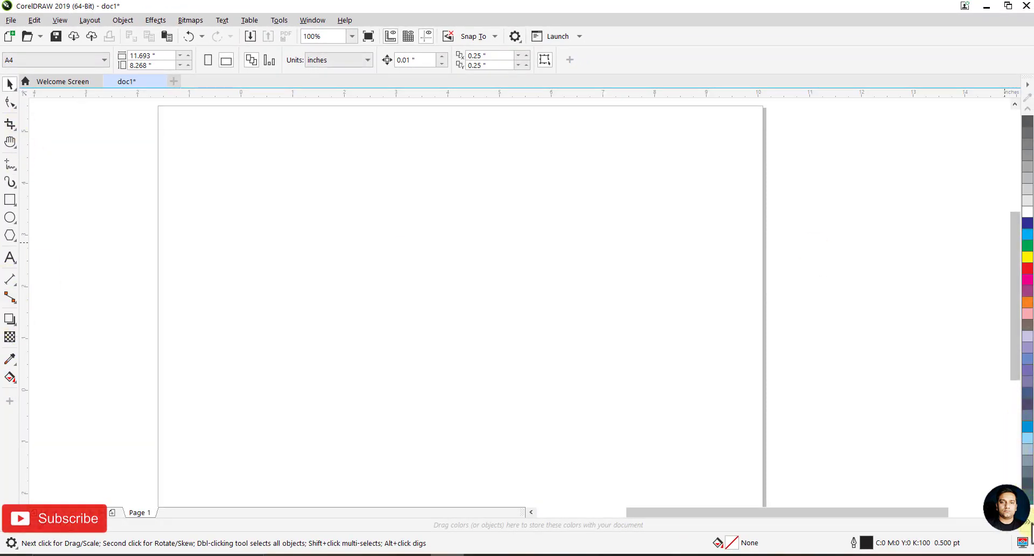
{"action": "left_click", "coordinate": [1028, 524]}
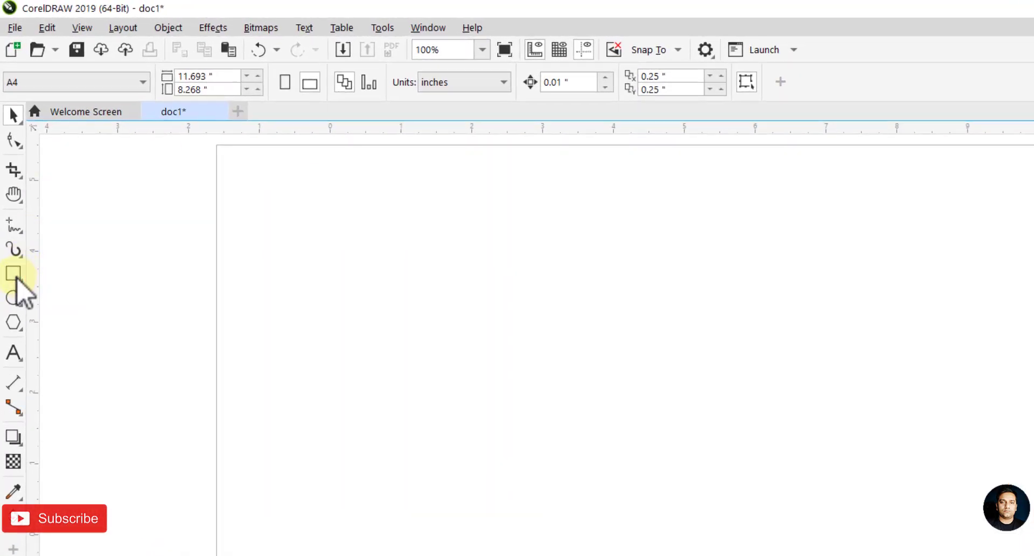
Step: Draw a rectangle near the page's top-left and fill it pale cream (C0 M0 Y20 K0) after trying other colours
{"action": "left_click", "coordinate": [14, 273]}
{"action": "left_click_drag", "start_coordinate": [307, 205], "coordinate": [555, 475]}
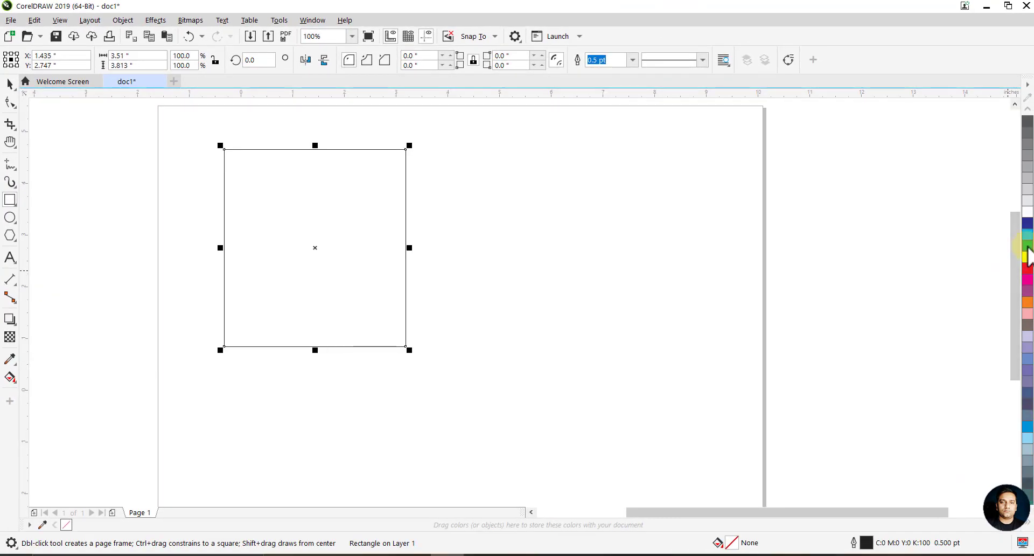
{"action": "left_click", "coordinate": [1028, 248]}
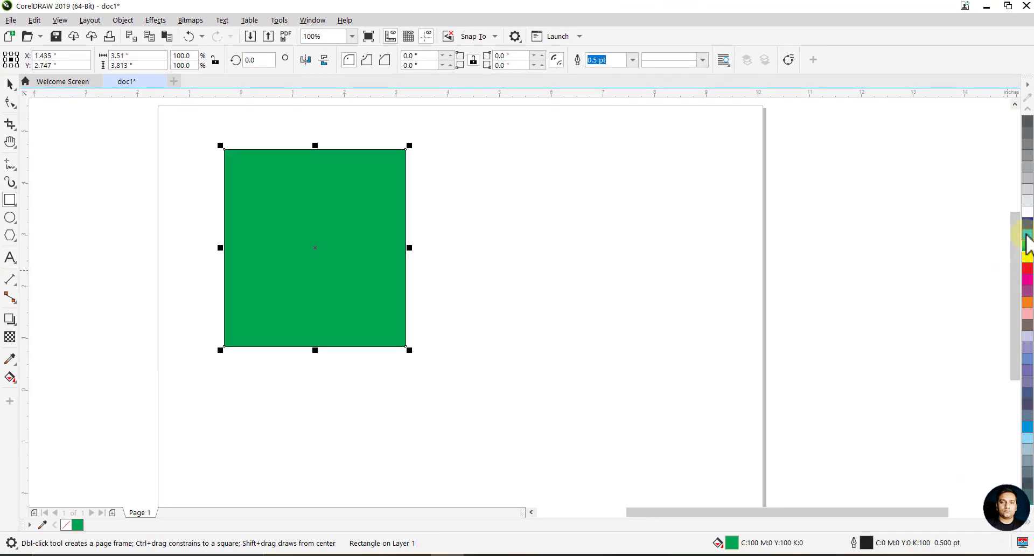
{"action": "left_click", "coordinate": [1028, 238]}
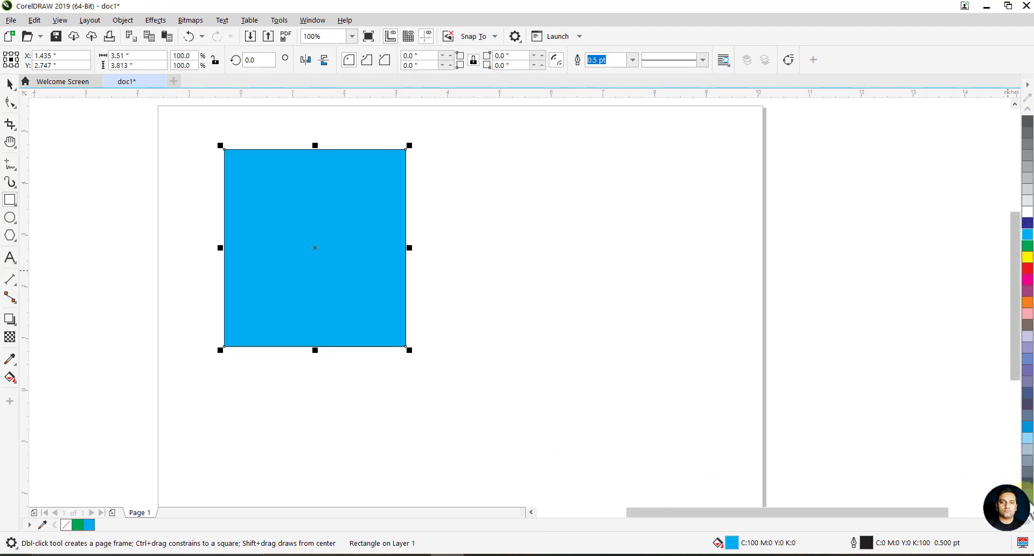
{"action": "left_click", "coordinate": [1027, 491]}
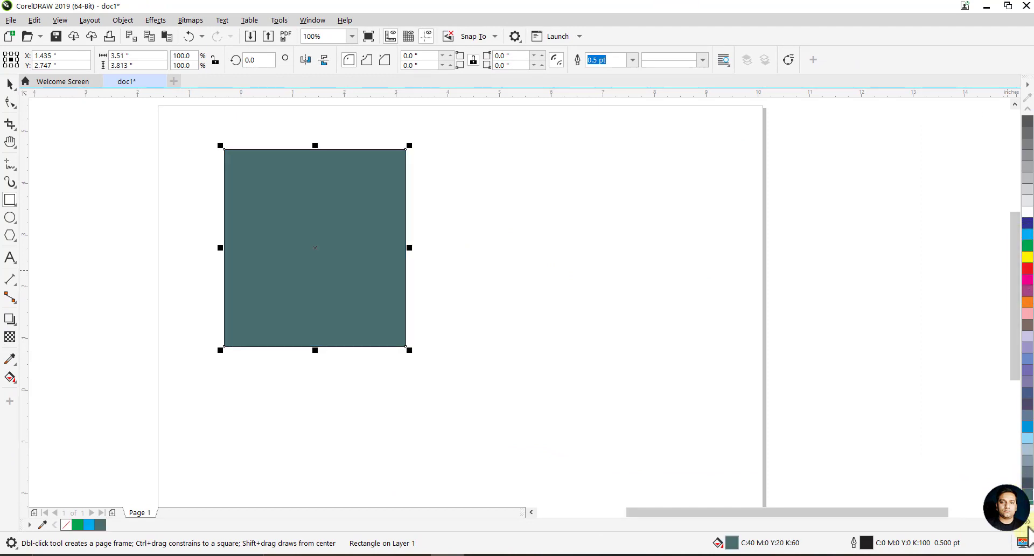
{"action": "left_click", "coordinate": [1027, 522]}
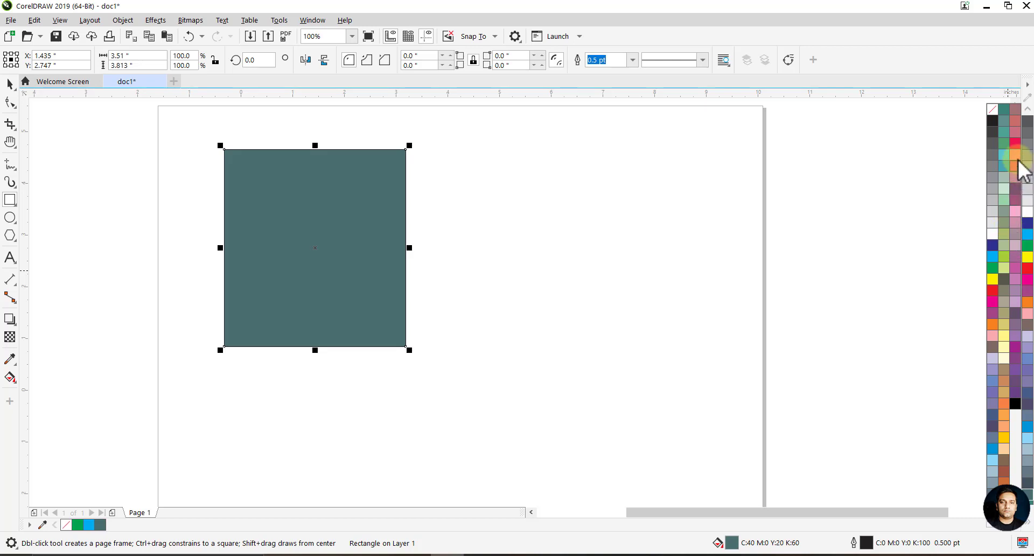
{"action": "left_click", "coordinate": [1016, 144]}
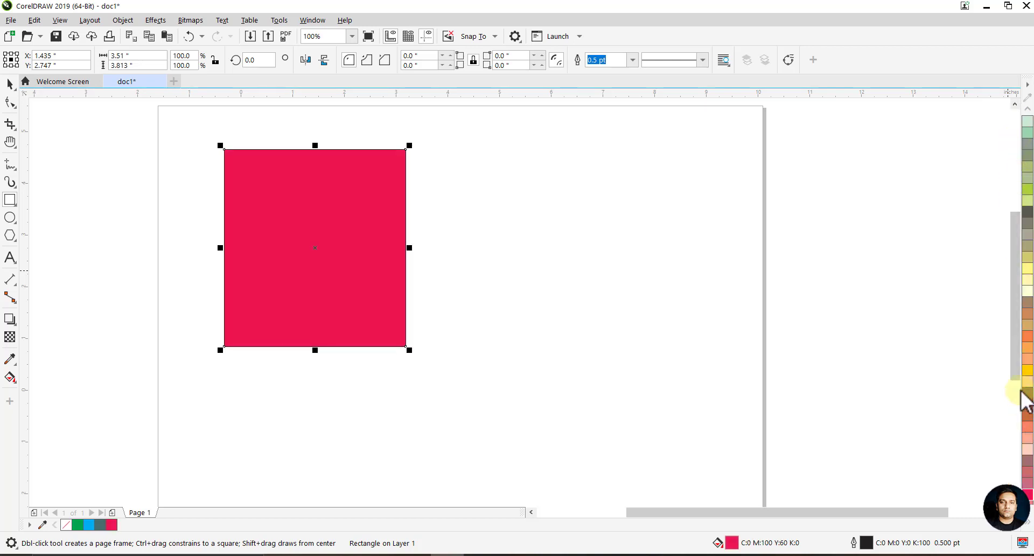
{"action": "left_click", "coordinate": [1027, 371]}
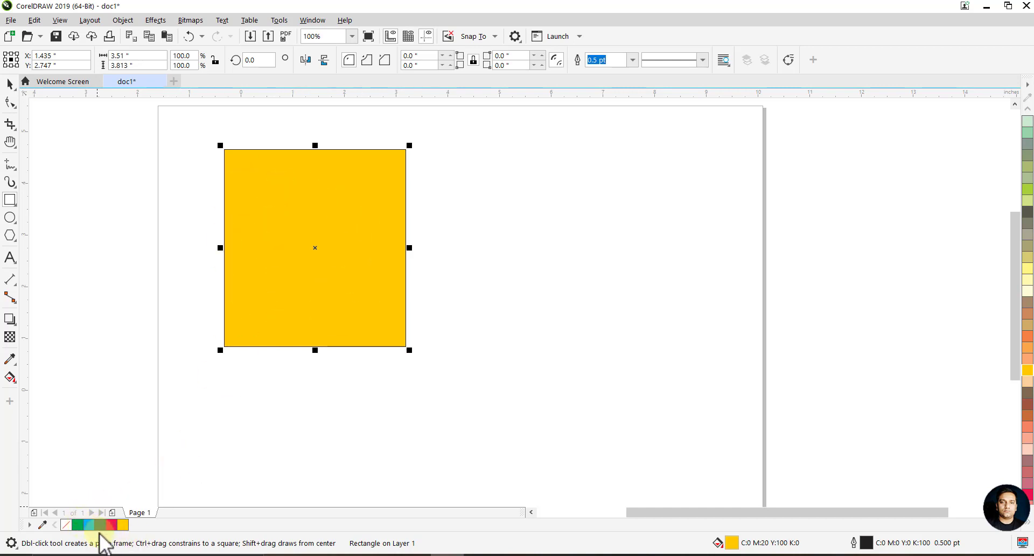
{"action": "left_click", "coordinate": [1028, 291]}
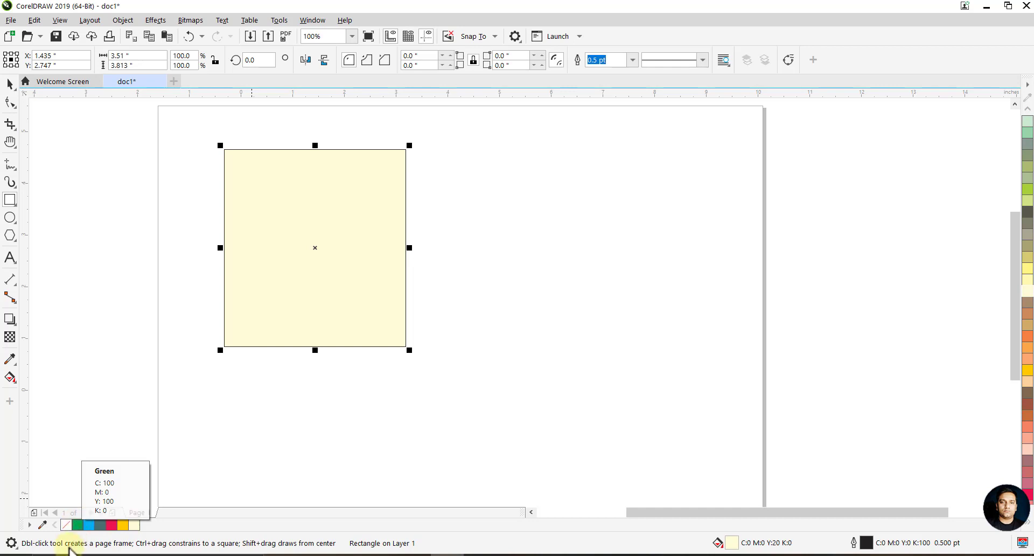
Step: Draw a circle right of the rectangle and fill it Pale Yellow after trying Neon Red and cyan
{"action": "left_click", "coordinate": [10, 218]}
{"action": "mouse_move", "coordinate": [457, 182]}
{"action": "left_mouse_down"}
{"action": "mouse_move", "coordinate": [645, 384]}
{"action": "mouse_move", "coordinate": [655, 382]}
{"action": "left_mouse_up"}
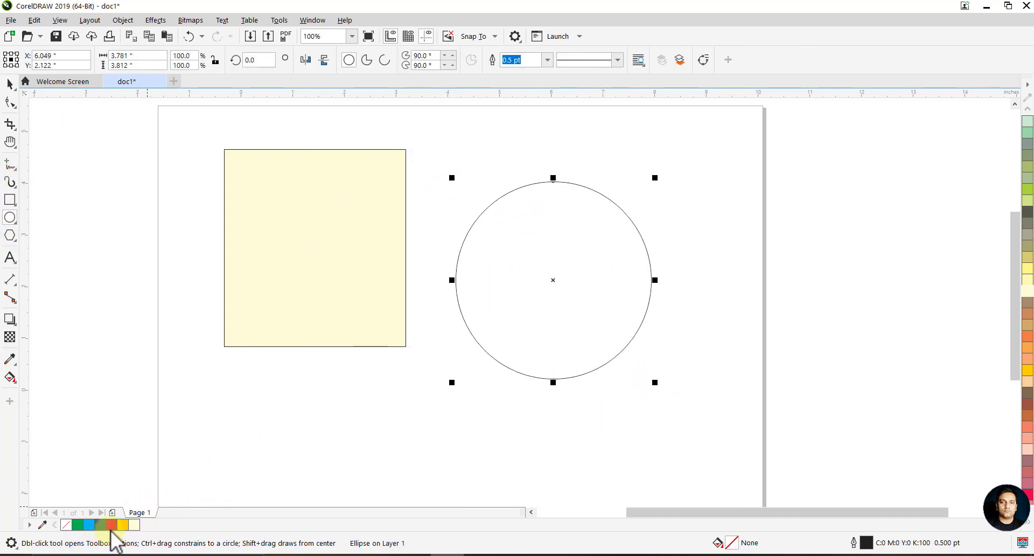
{"action": "left_click", "coordinate": [111, 525]}
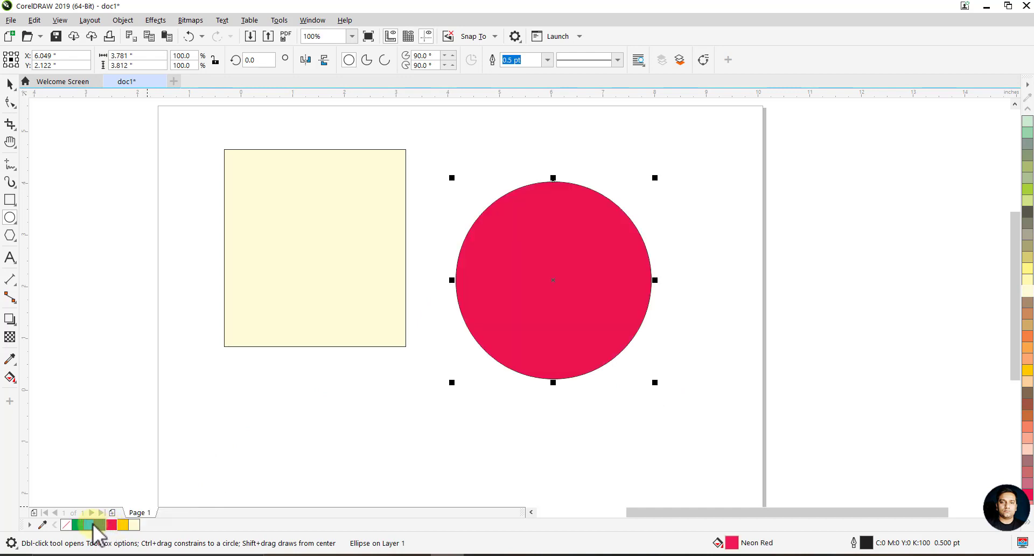
{"action": "left_click", "coordinate": [90, 525]}
{"action": "left_click", "coordinate": [134, 525]}
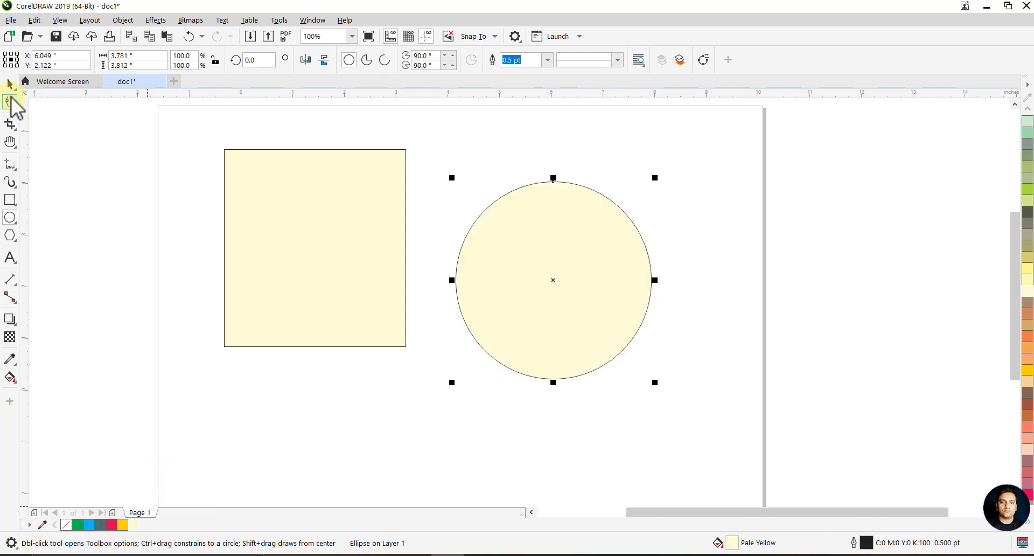
{"action": "left_click", "coordinate": [10, 84]}
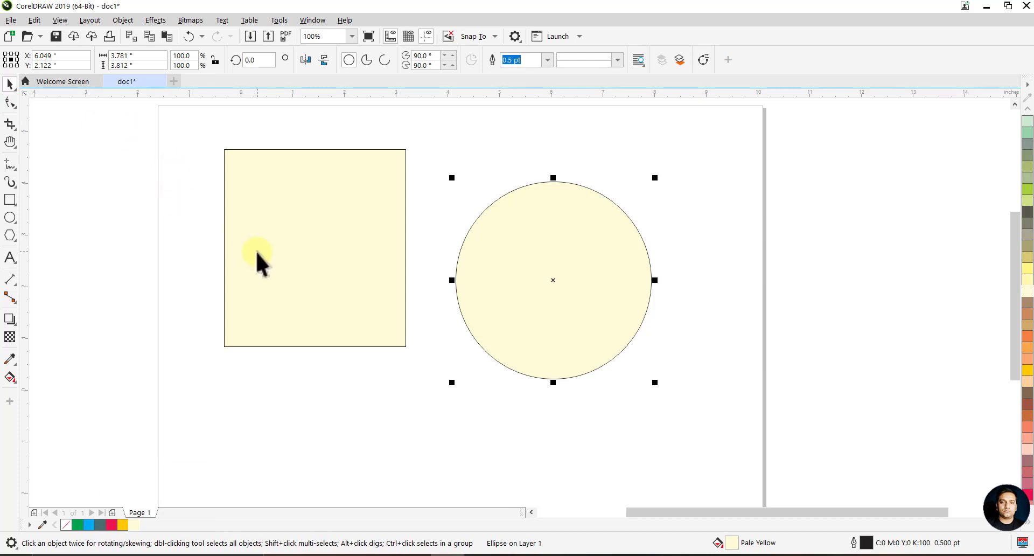
Step: Select the circle and rectangle individually and then together by marquee, and finally deselect both
{"action": "left_click", "coordinate": [492, 134]}
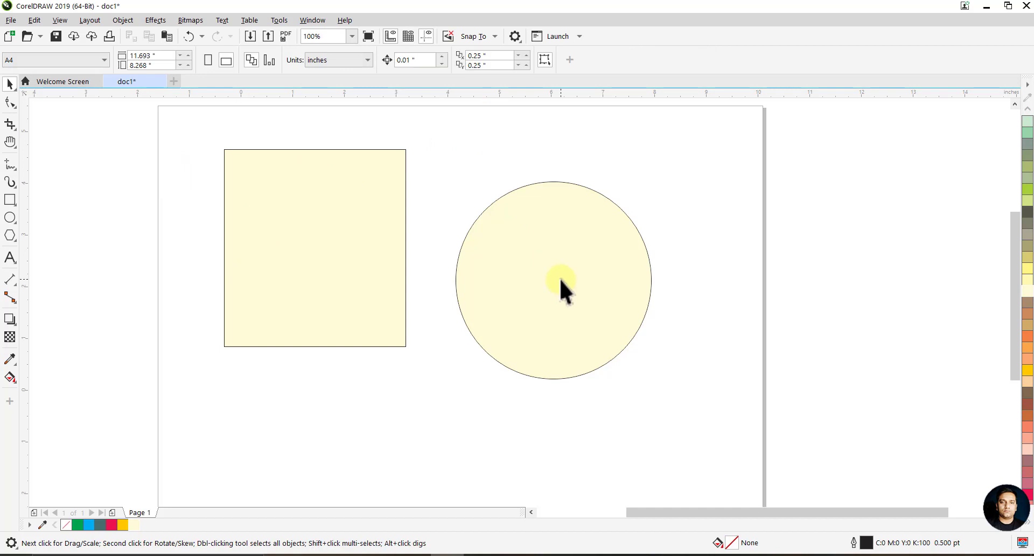
{"action": "left_click", "coordinate": [559, 279]}
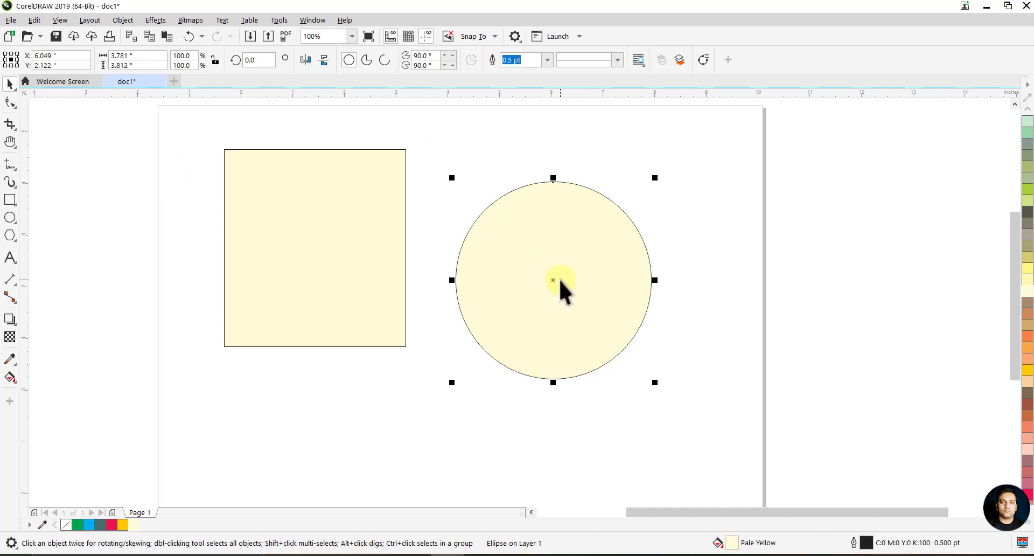
{"action": "left_click", "coordinate": [370, 253], "text": "shift"}
{"action": "left_click", "coordinate": [199, 237]}
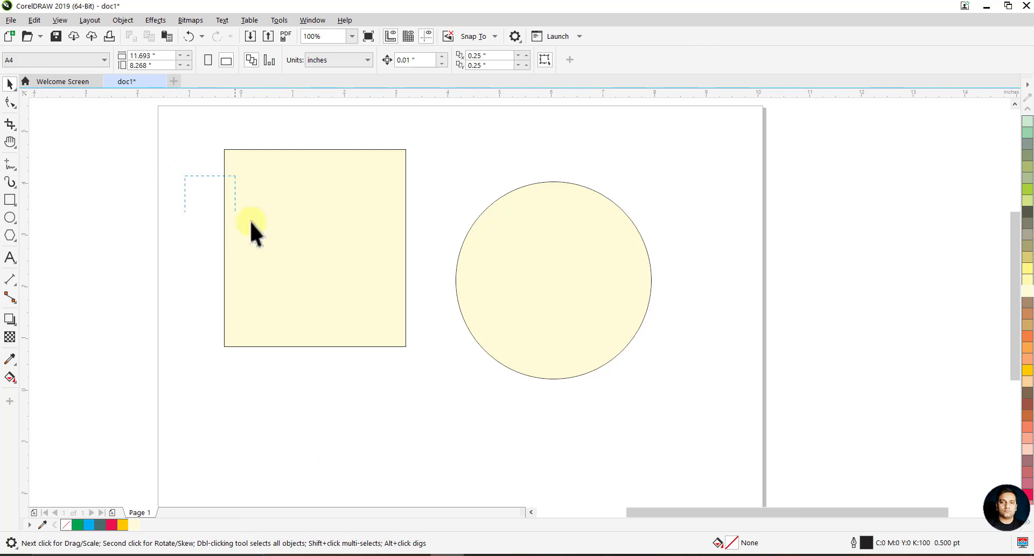
{"action": "left_click_drag", "start_coordinate": [731, 427], "coordinate": [731, 427]}
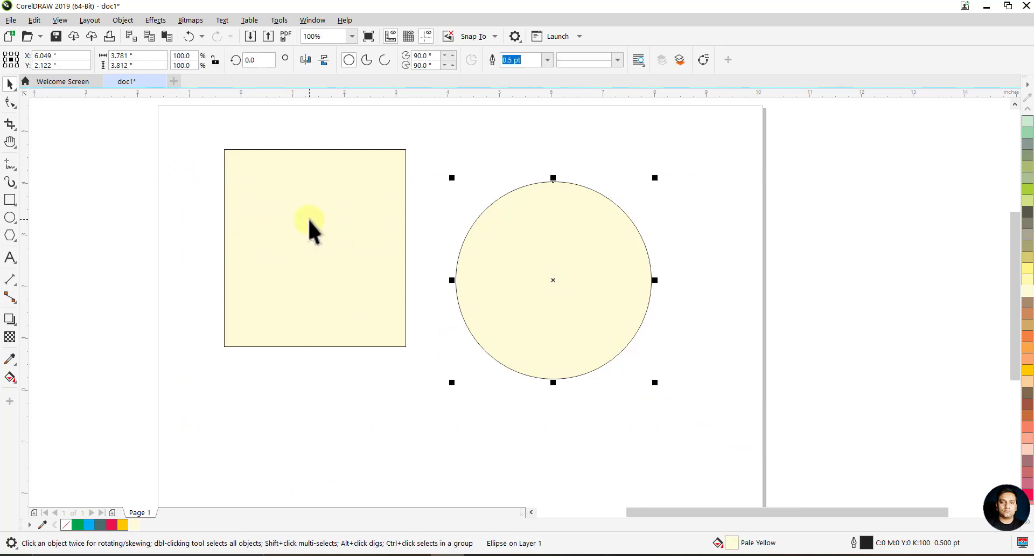
{"action": "left_click", "coordinate": [172, 200]}
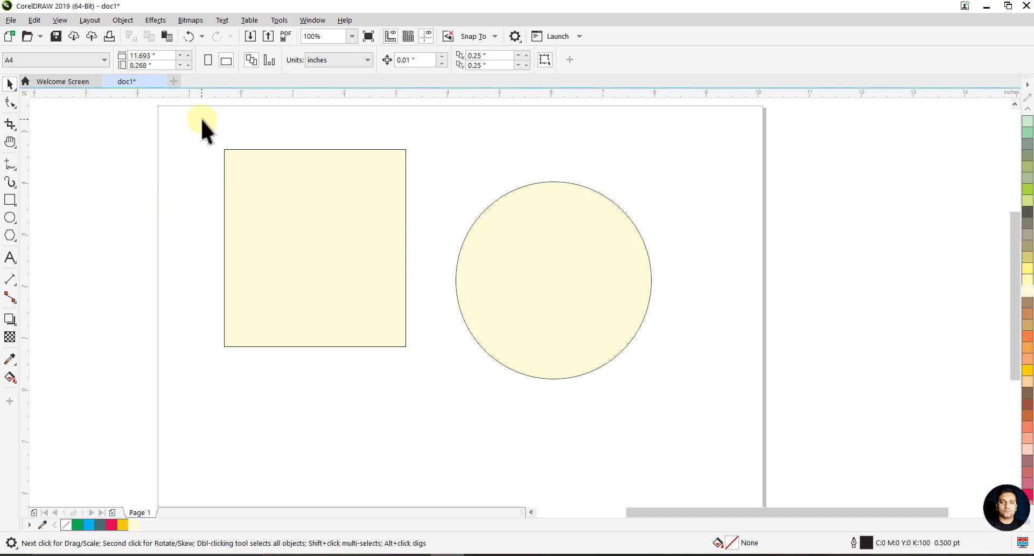
{"action": "left_click_drag", "start_coordinate": [372, 299], "coordinate": [693, 410]}
{"action": "left_click_drag", "start_coordinate": [688, 406], "coordinate": [688, 405]}
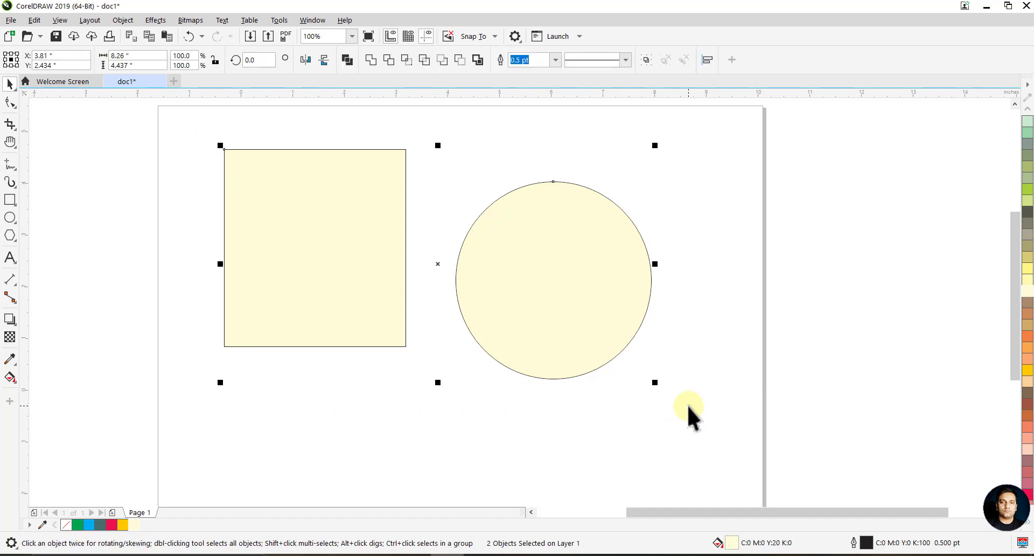
{"action": "left_click_drag", "start_coordinate": [715, 348], "coordinate": [117, 240]}
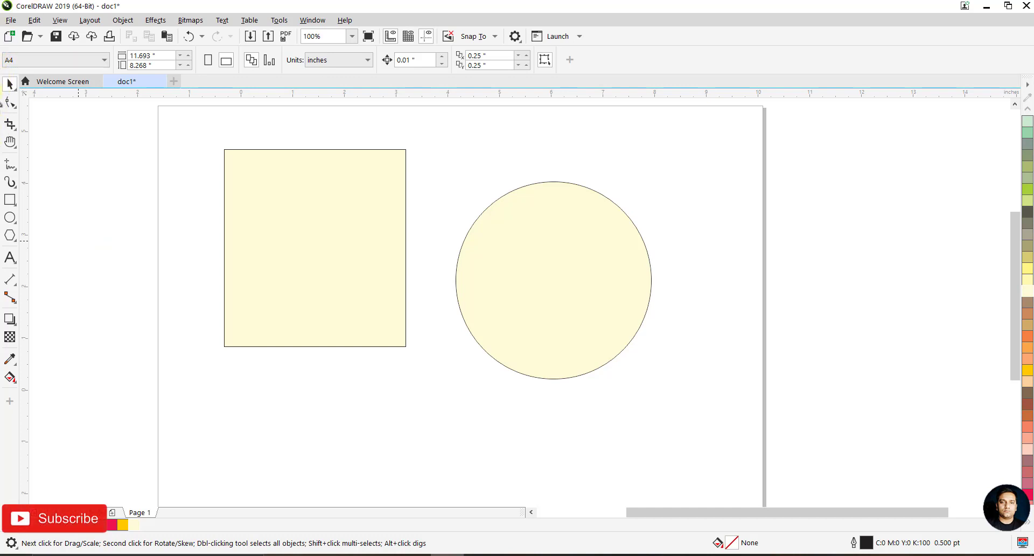
Step: Stretch the rectangle to 5.552 × 2.729 inches and move it lower, overlapping the circle's lower left
{"action": "left_click_drag", "start_coordinate": [310, 249], "coordinate": [295, 260]}
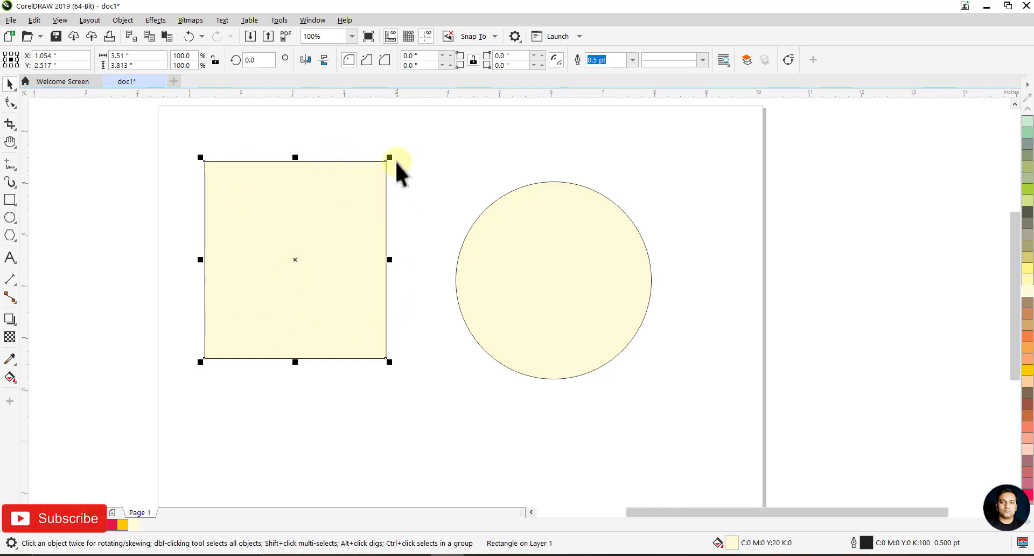
{"action": "mouse_move", "coordinate": [390, 157]}
{"action": "left_mouse_down"}
{"action": "mouse_move", "coordinate": [343, 234]}
{"action": "mouse_move", "coordinate": [471, 143]}
{"action": "mouse_move", "coordinate": [397, 275]}
{"action": "mouse_move", "coordinate": [528, 126]}
{"action": "mouse_move", "coordinate": [512, 151]}
{"action": "left_mouse_up"}
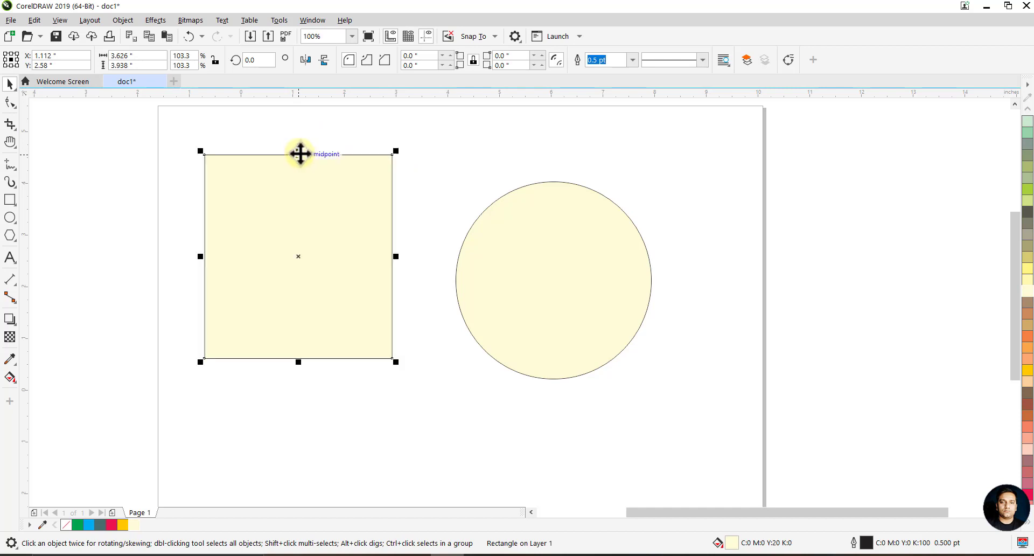
{"action": "left_click_drag", "start_coordinate": [299, 153], "coordinate": [299, 216]}
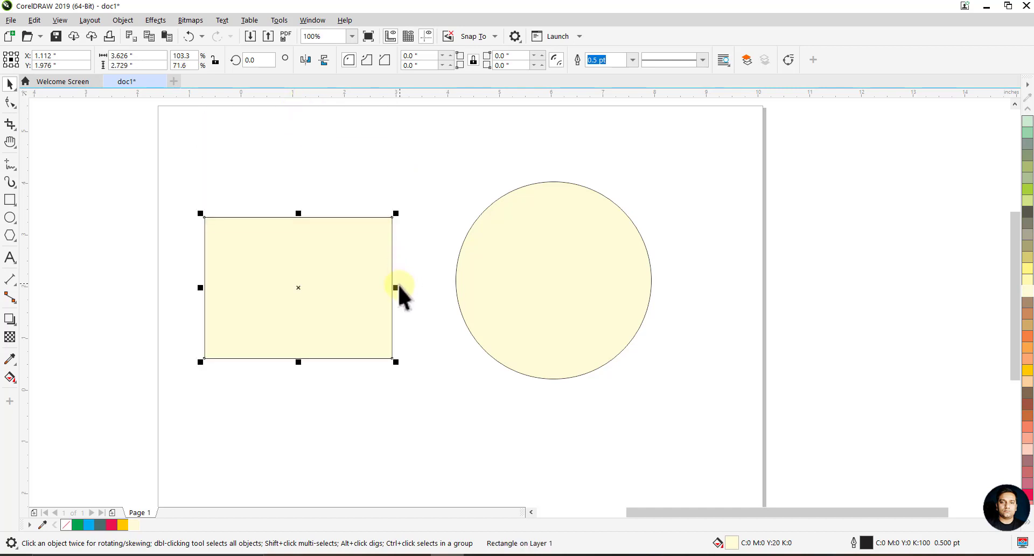
{"action": "left_click_drag", "start_coordinate": [400, 287], "coordinate": [390, 289]}
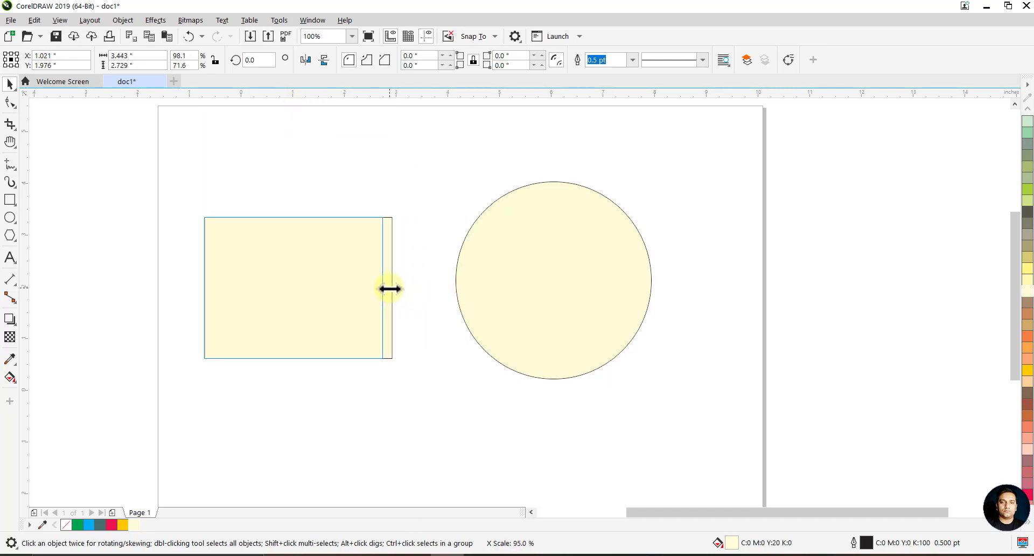
{"action": "left_click_drag", "start_coordinate": [390, 289], "coordinate": [356, 287]}
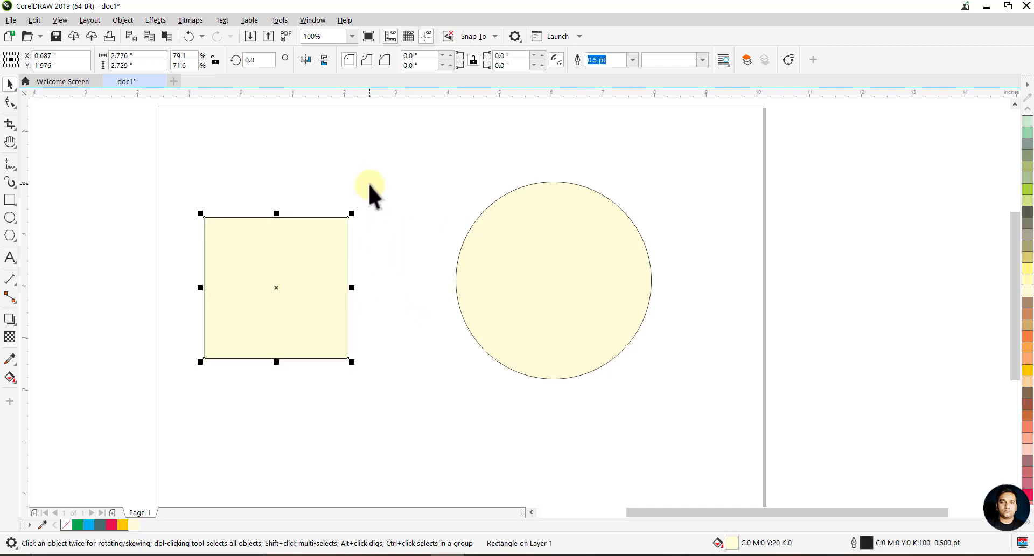
{"action": "left_click_drag", "start_coordinate": [353, 213], "coordinate": [401, 243]}
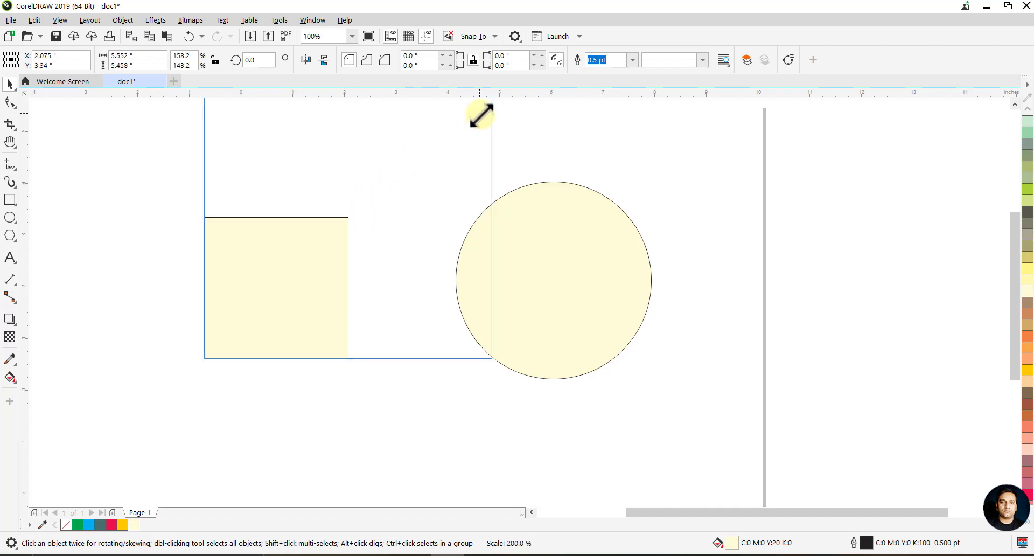
{"action": "key", "text": "Escape"}
{"action": "left_click_drag", "start_coordinate": [354, 287], "coordinate": [422, 286]}
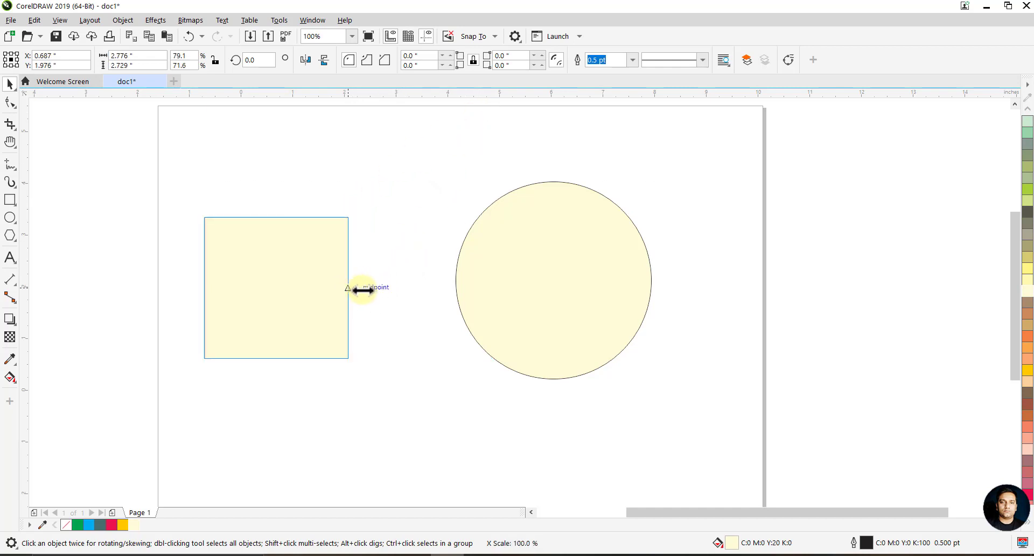
{"action": "key", "text": "Escape"}
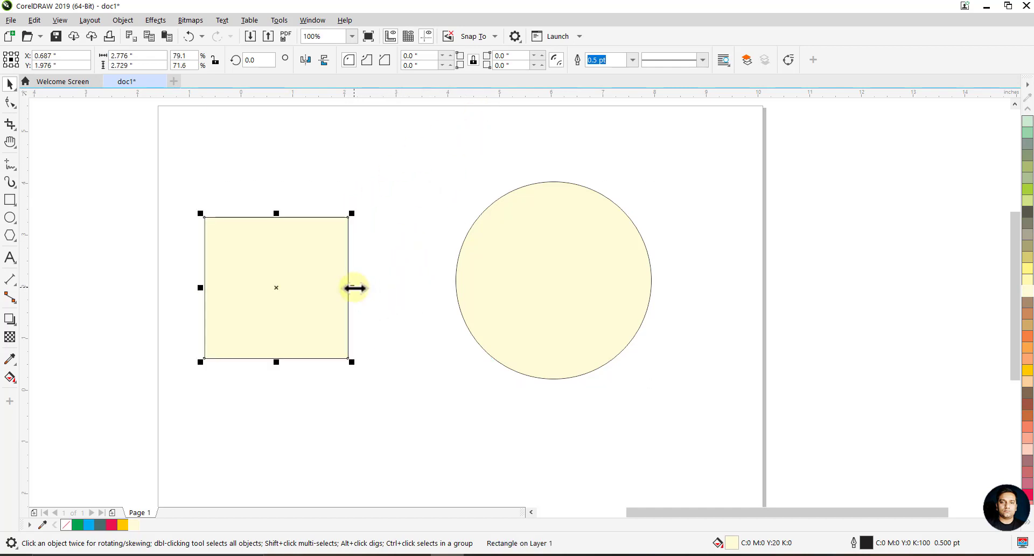
{"action": "left_click_drag", "start_coordinate": [354, 288], "coordinate": [493, 288]}
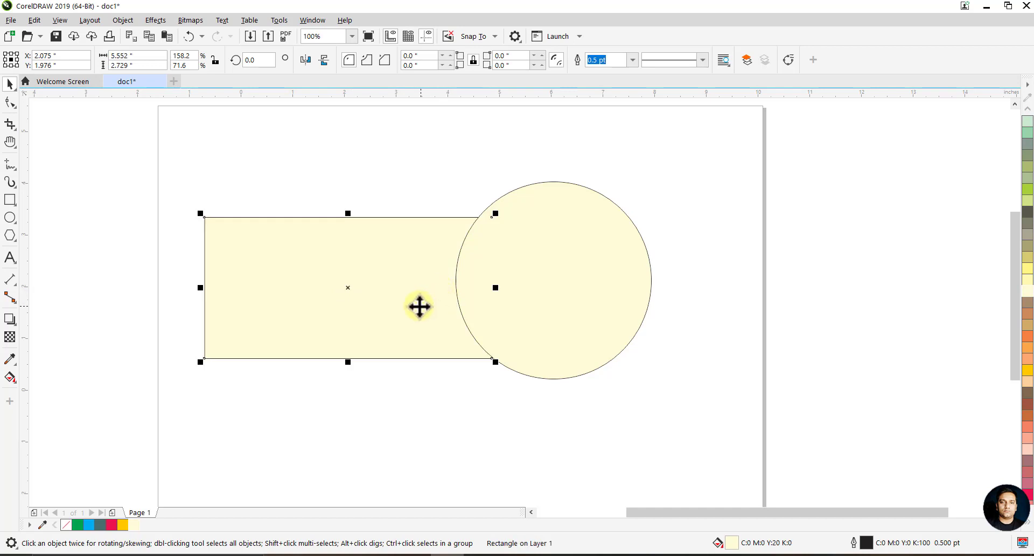
{"action": "mouse_move", "coordinate": [200, 288]}
{"action": "left_mouse_down"}
{"action": "mouse_move", "coordinate": [181, 286]}
{"action": "mouse_move", "coordinate": [222, 311]}
{"action": "left_mouse_up"}
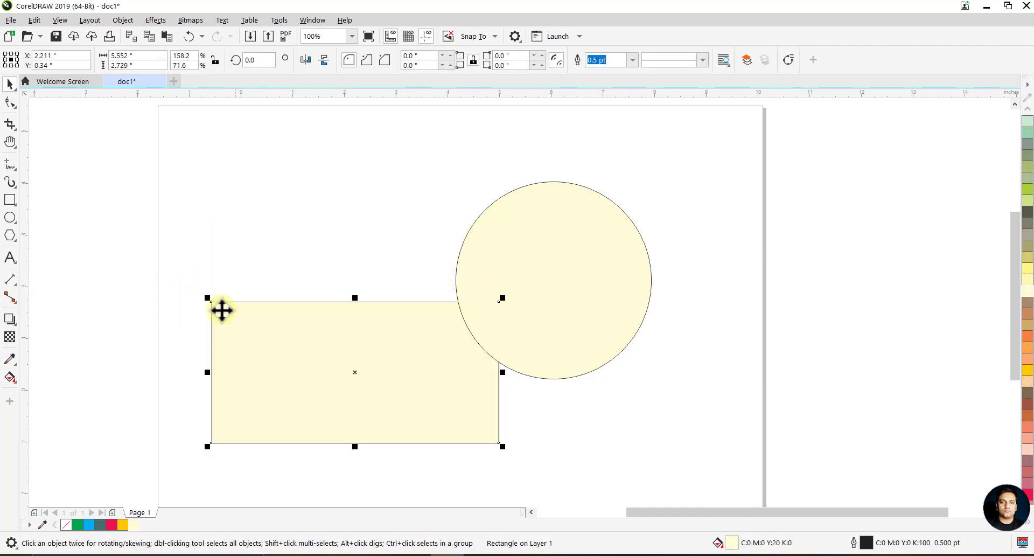
Step: Select both the rectangle and the circle and delete them
{"action": "scroll", "coordinate": [222, 311], "scroll_direction": "down", "scroll_amount": 3}
{"action": "scroll", "coordinate": [233, 293], "scroll_direction": "up", "scroll_amount": 3}
{"action": "scroll", "coordinate": [420, 288], "scroll_direction": "down", "scroll_amount": 3}
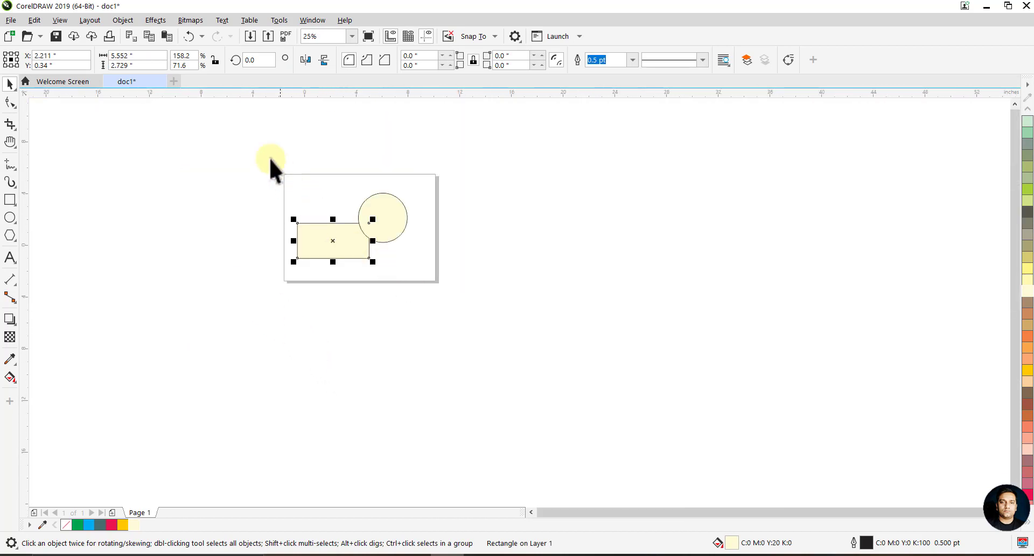
{"action": "left_click_drag", "start_coordinate": [271, 160], "coordinate": [429, 290]}
{"action": "scroll", "coordinate": [382, 224], "scroll_direction": "up", "scroll_amount": 3}
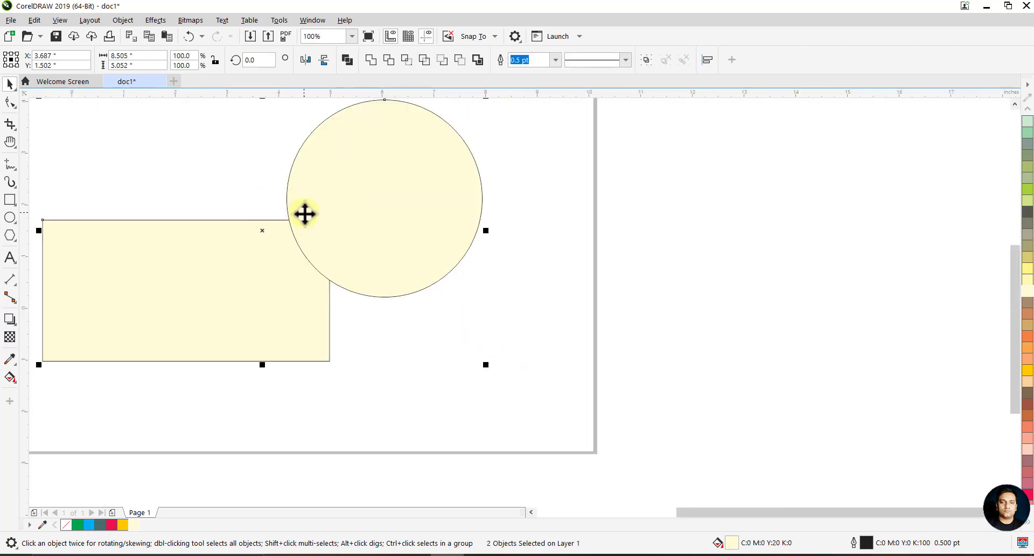
{"action": "key", "text": "Delete"}
Step: Draw an unfilled 4.427-inch square and move it to X 4.33, Y 0.304 inches
{"action": "left_click", "coordinate": [9, 200]}
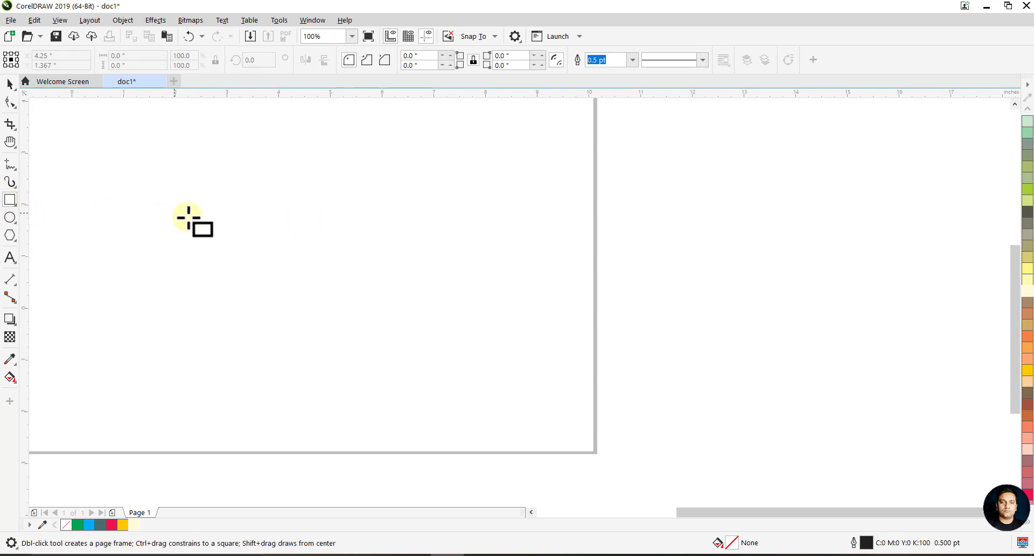
{"action": "left_click_drag", "start_coordinate": [284, 196], "coordinate": [515, 418]}
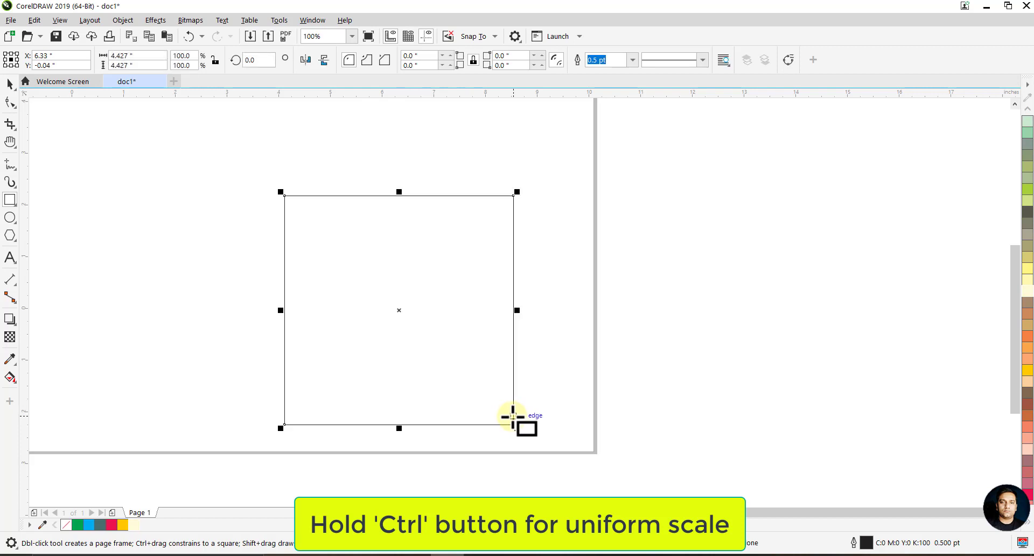
{"action": "left_click", "coordinate": [11, 84]}
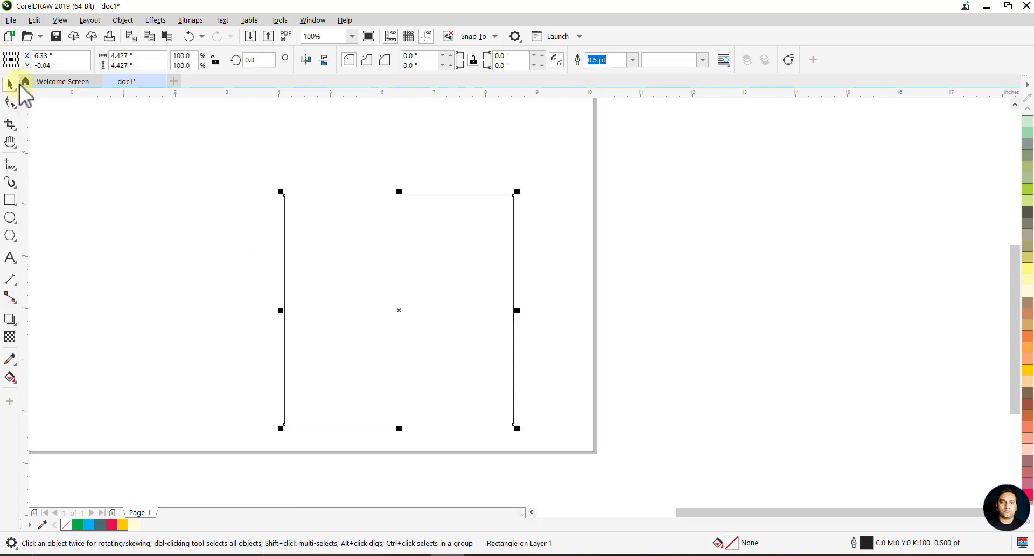
{"action": "left_click_drag", "start_coordinate": [372, 319], "coordinate": [333, 275]}
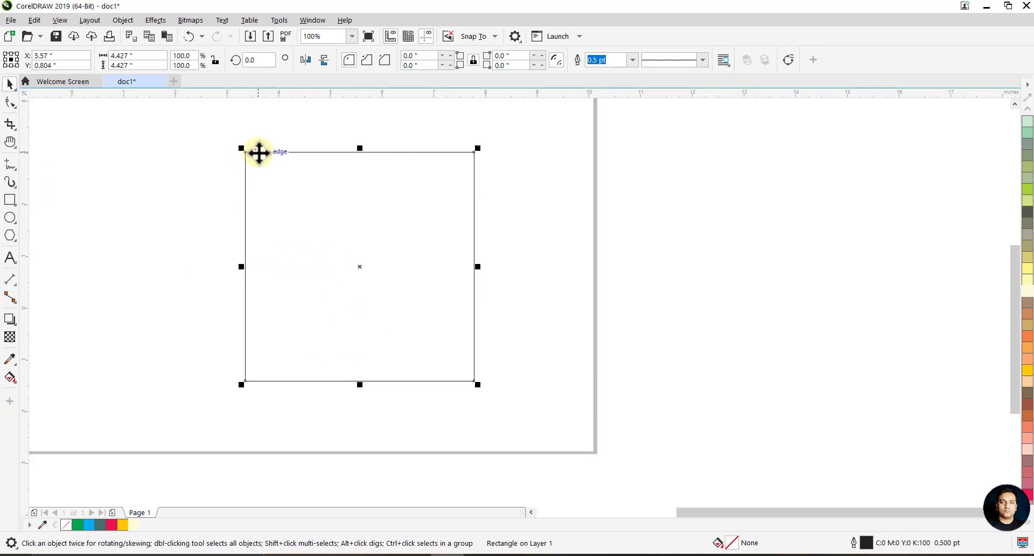
{"action": "mouse_move", "coordinate": [284, 219]}
{"action": "left_mouse_down"}
{"action": "mouse_move", "coordinate": [327, 251]}
{"action": "mouse_move", "coordinate": [342, 138]}
{"action": "mouse_move", "coordinate": [239, 227]}
{"action": "left_mouse_up"}
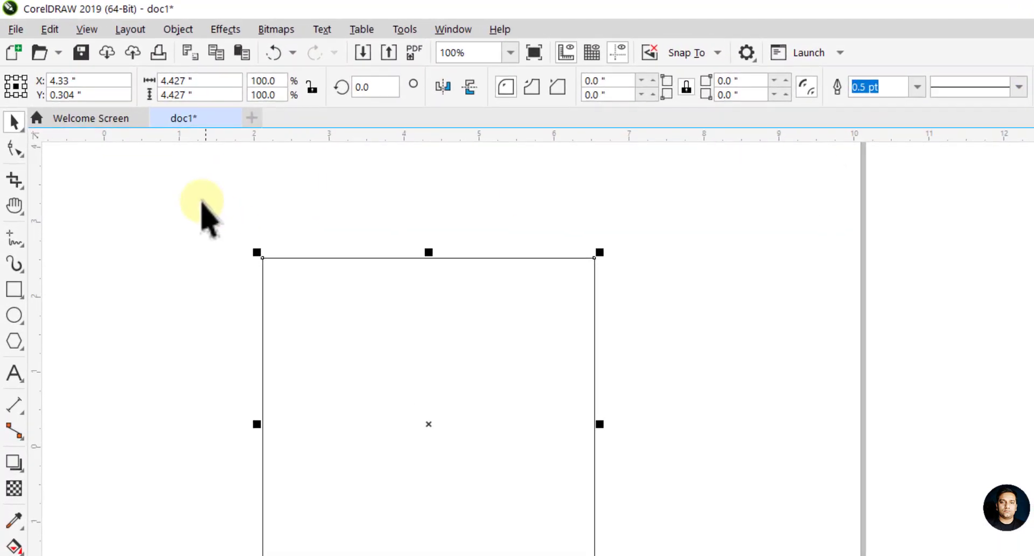
Step: Reposition the square higher and check its width and height values in the property bar
{"action": "left_click_drag", "start_coordinate": [423, 401], "coordinate": [423, 369]}
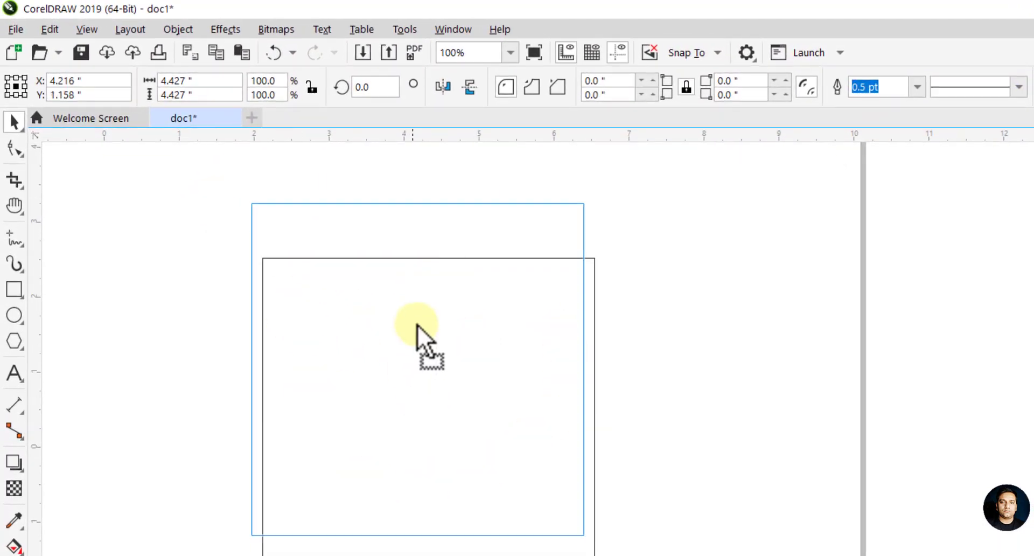
{"action": "left_click", "coordinate": [213, 81]}
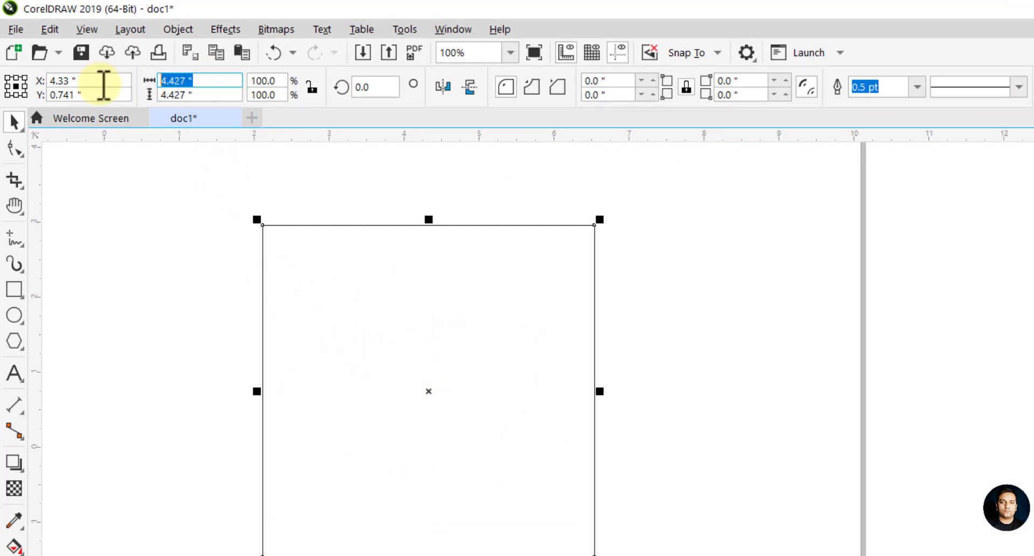
{"action": "left_click", "coordinate": [296, 131]}
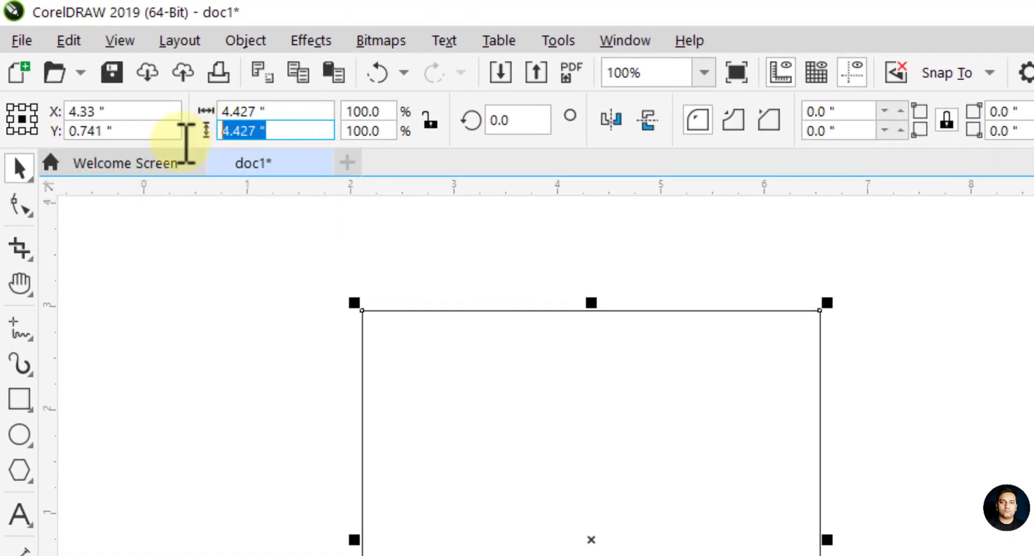
{"action": "left_click", "coordinate": [297, 111]}
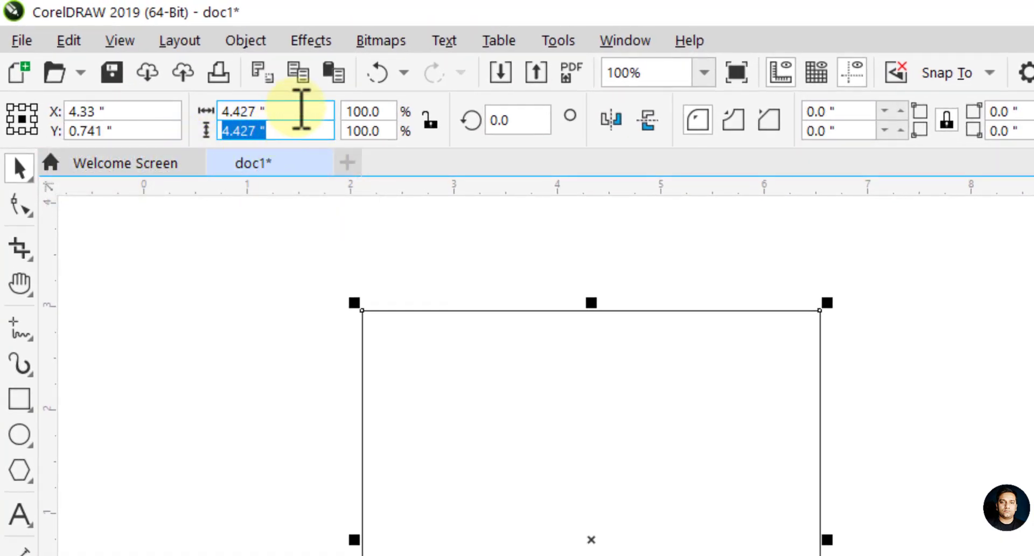
{"action": "left_click", "coordinate": [232, 371]}
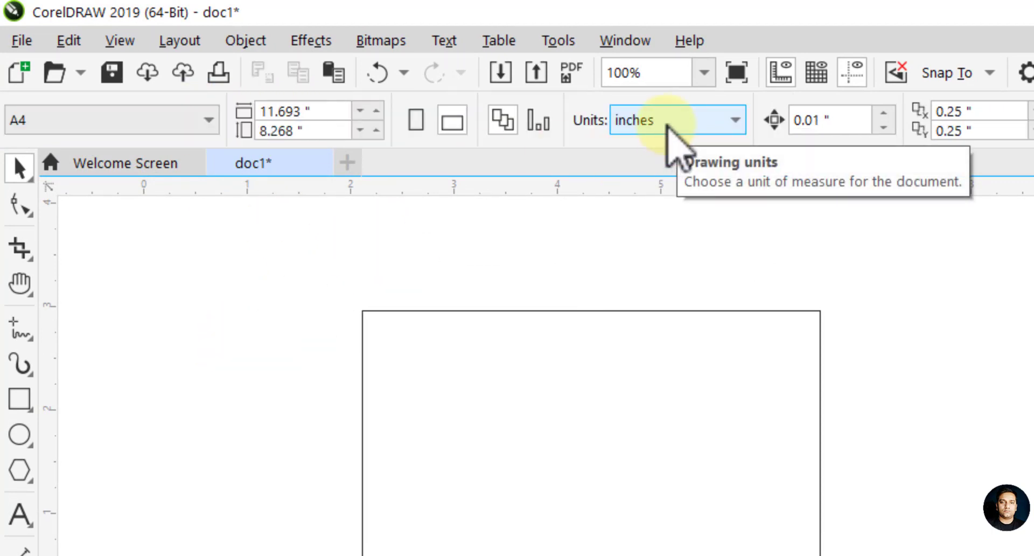
{"action": "left_click", "coordinate": [623, 392]}
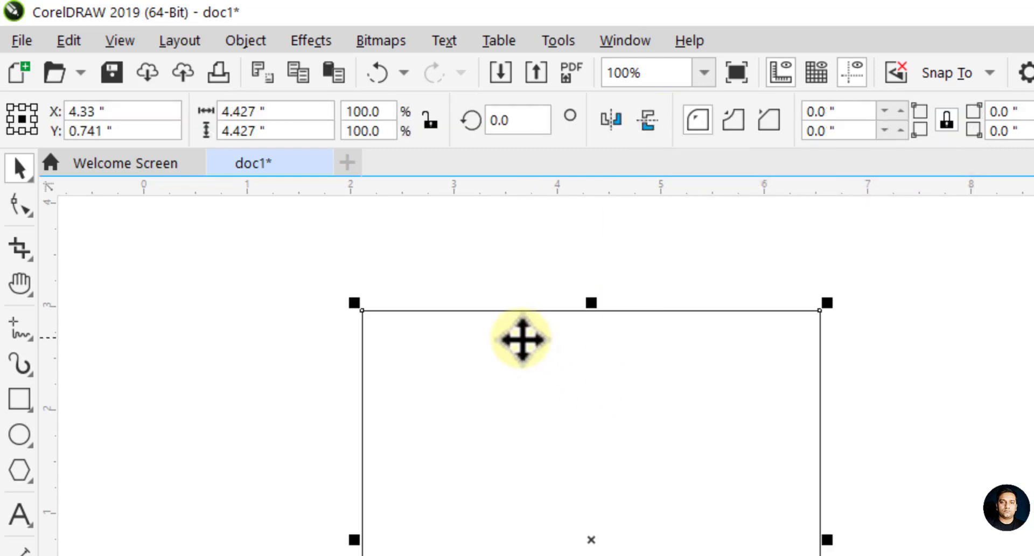
{"action": "left_click_drag", "start_coordinate": [522, 339], "coordinate": [578, 378]}
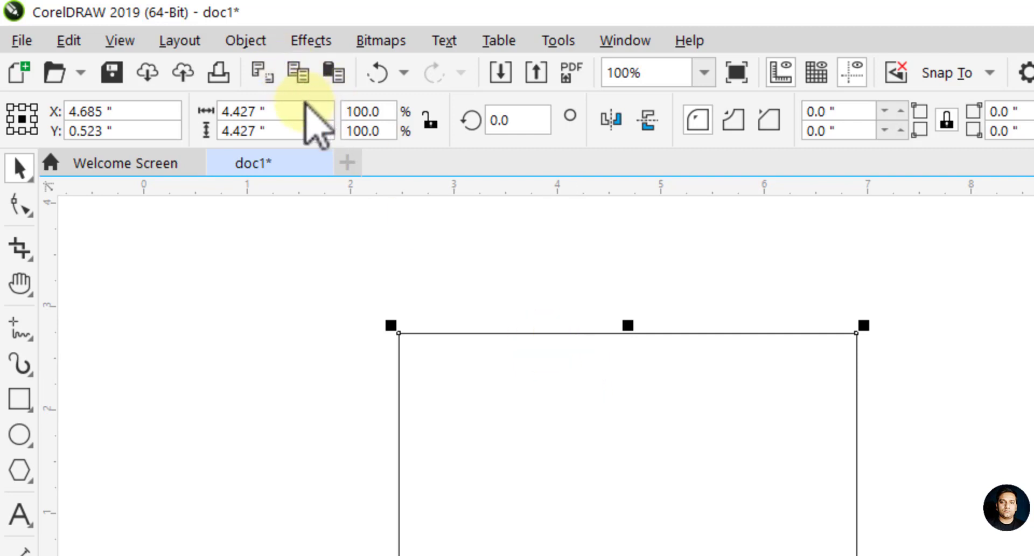
Step: Set the square's width and height to exactly 4 inches
{"action": "left_click_drag", "start_coordinate": [272, 111], "coordinate": [143, 115]}
{"action": "type", "text": "4"}
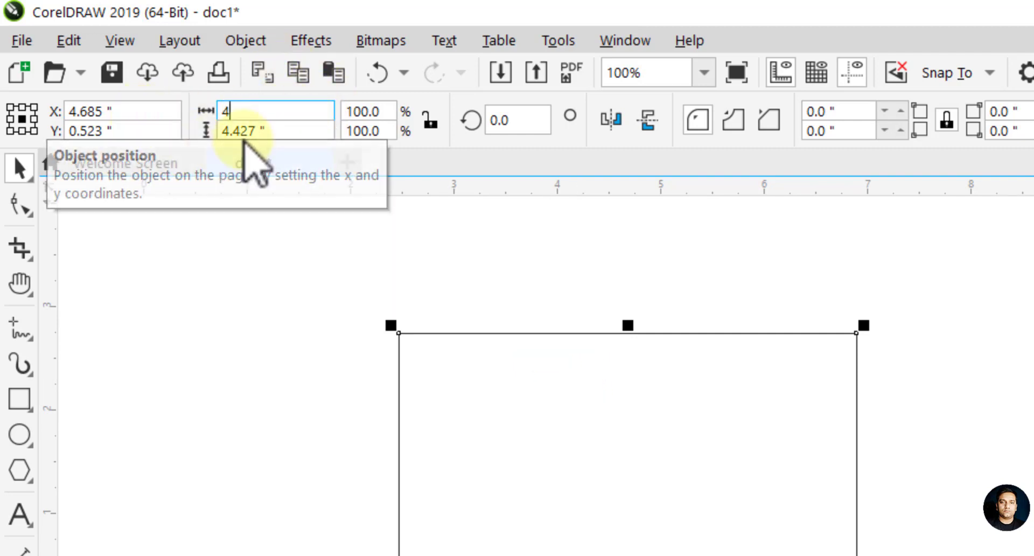
{"action": "left_click_drag", "start_coordinate": [269, 131], "coordinate": [171, 131]}
{"action": "type", "text": "4"}
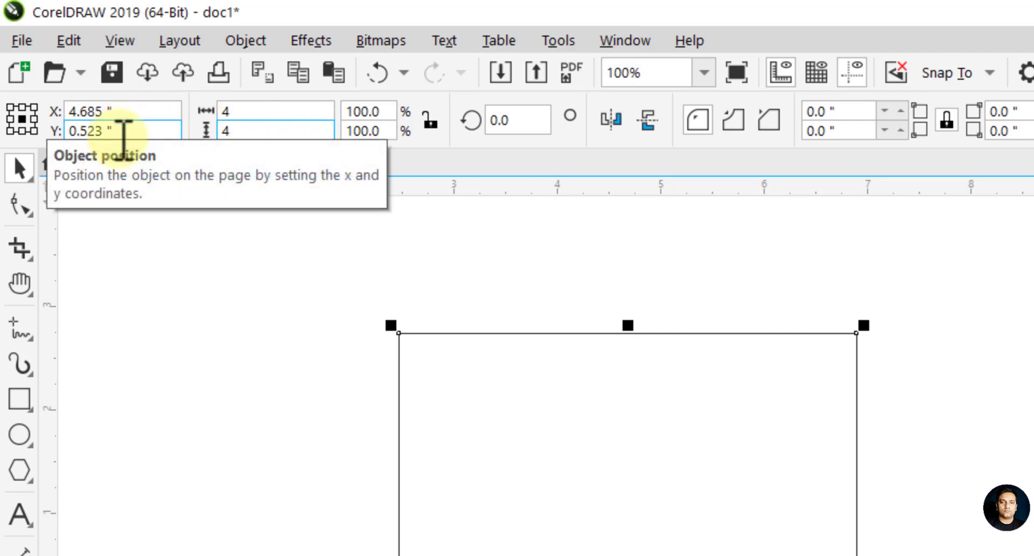
{"action": "key", "text": "Return"}
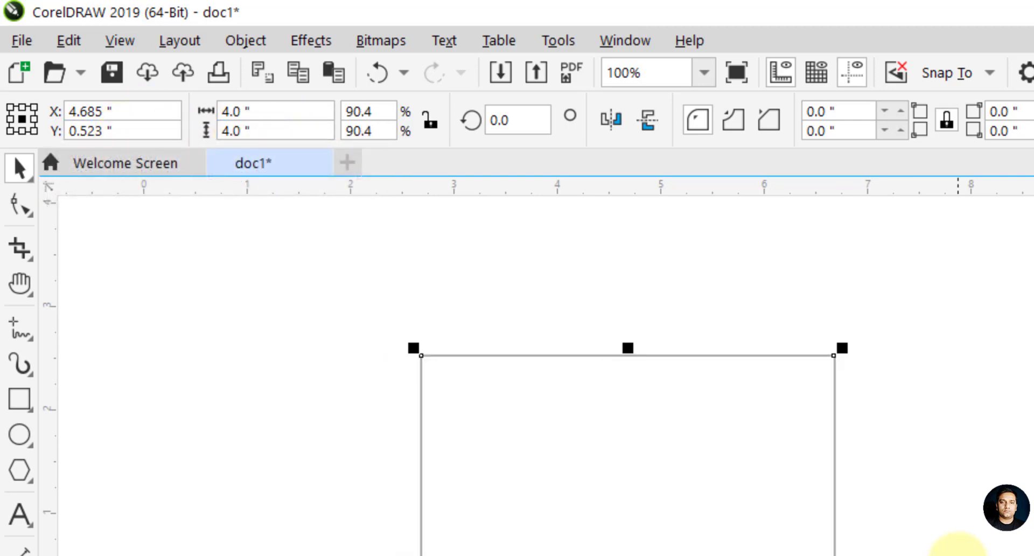
{"action": "left_click", "coordinate": [635, 549]}
{"action": "left_click", "coordinate": [835, 485]}
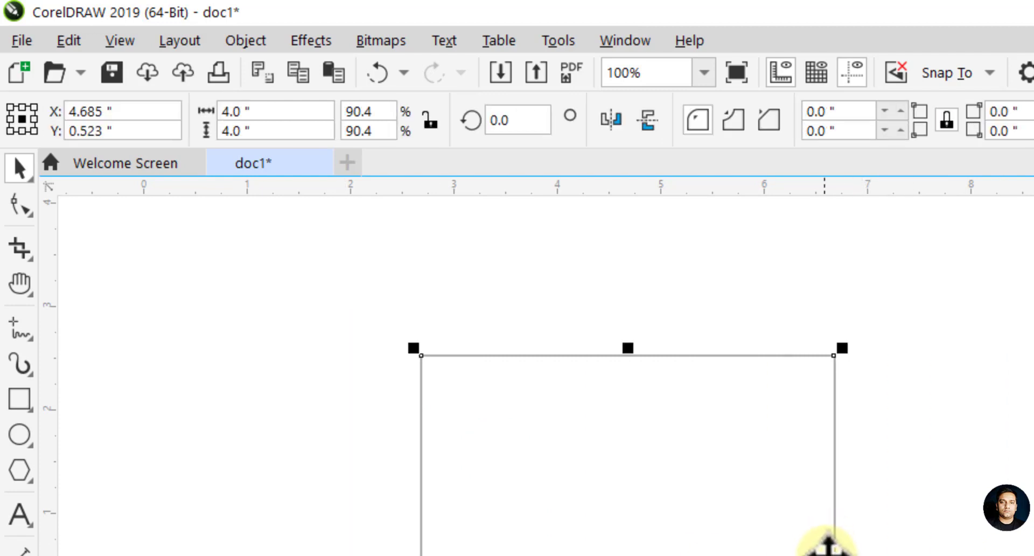
{"action": "left_click", "coordinate": [843, 554]}
{"action": "mouse_move", "coordinate": [862, 552]}
{"action": "left_mouse_down"}
{"action": "mouse_move", "coordinate": [772, 552]}
{"action": "mouse_move", "coordinate": [779, 541]}
{"action": "left_mouse_up"}
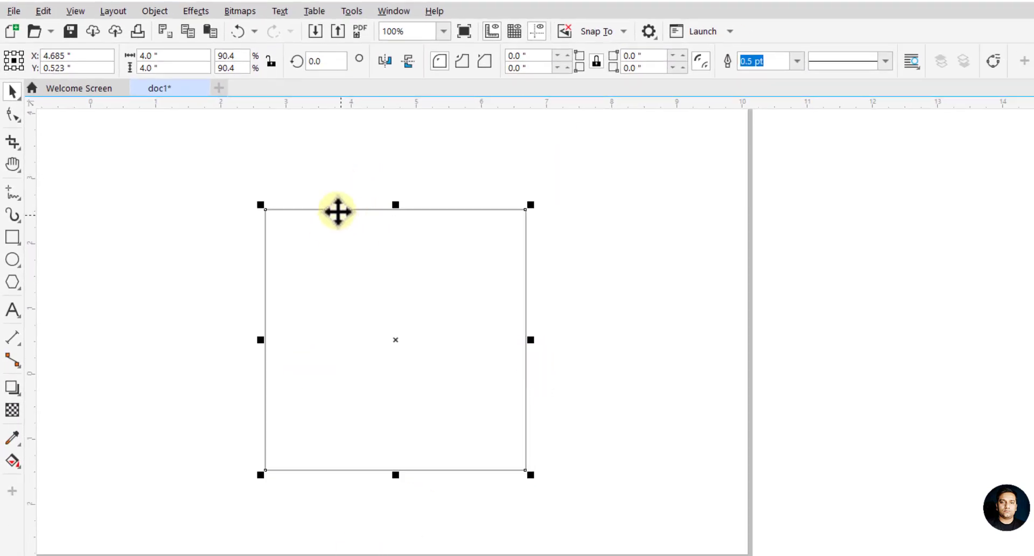
Step: Move the green square slightly up and to the right on the page
{"action": "mouse_move", "coordinate": [410, 359]}
{"action": "left_mouse_down"}
{"action": "mouse_move", "coordinate": [495, 325]}
{"action": "mouse_move", "coordinate": [477, 337]}
{"action": "left_mouse_up"}
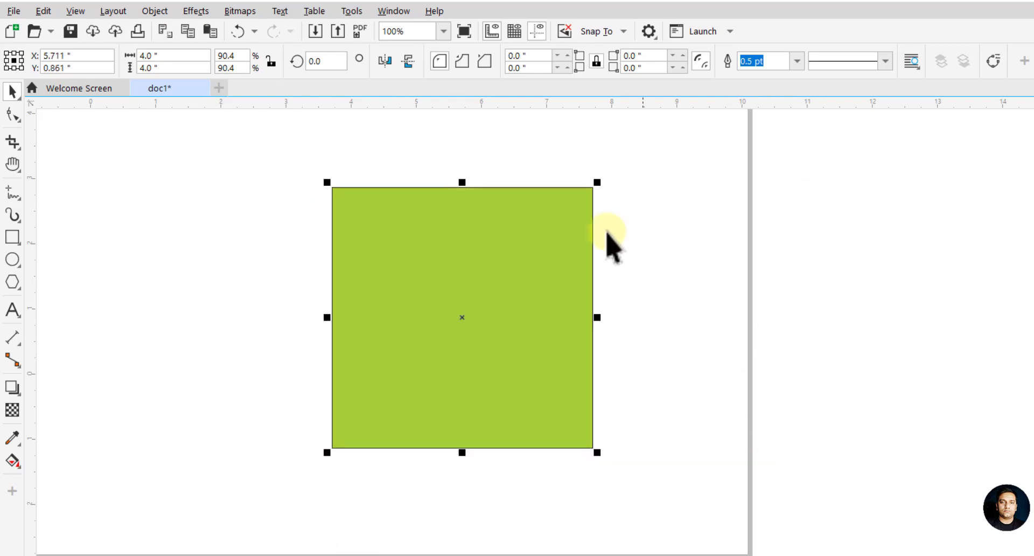
{"action": "left_click_drag", "start_coordinate": [471, 283], "coordinate": [485, 279]}
{"action": "scroll", "coordinate": [372, 177], "scroll_direction": "up", "scroll_amount": 2}
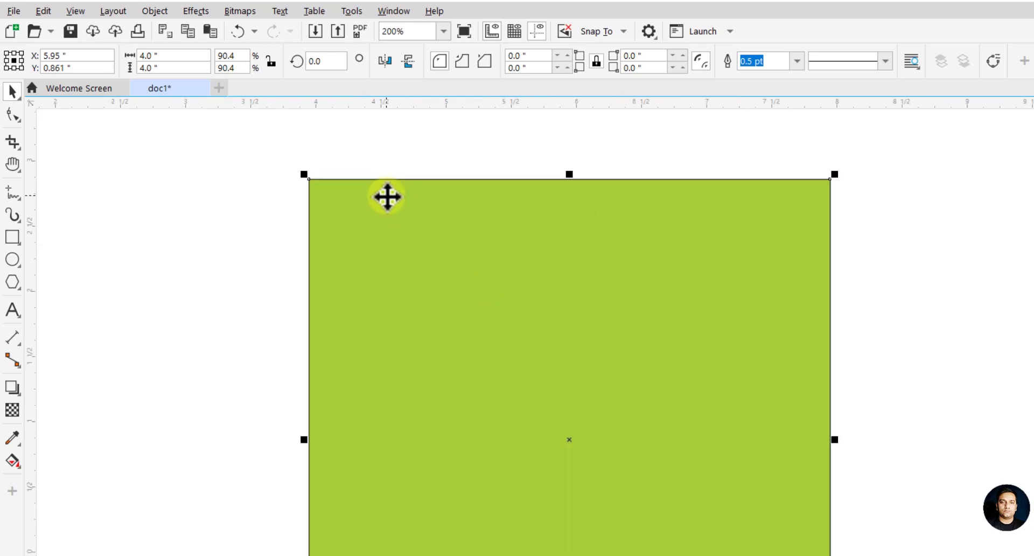
{"action": "scroll", "coordinate": [371, 176], "scroll_direction": "up", "scroll_amount": 2}
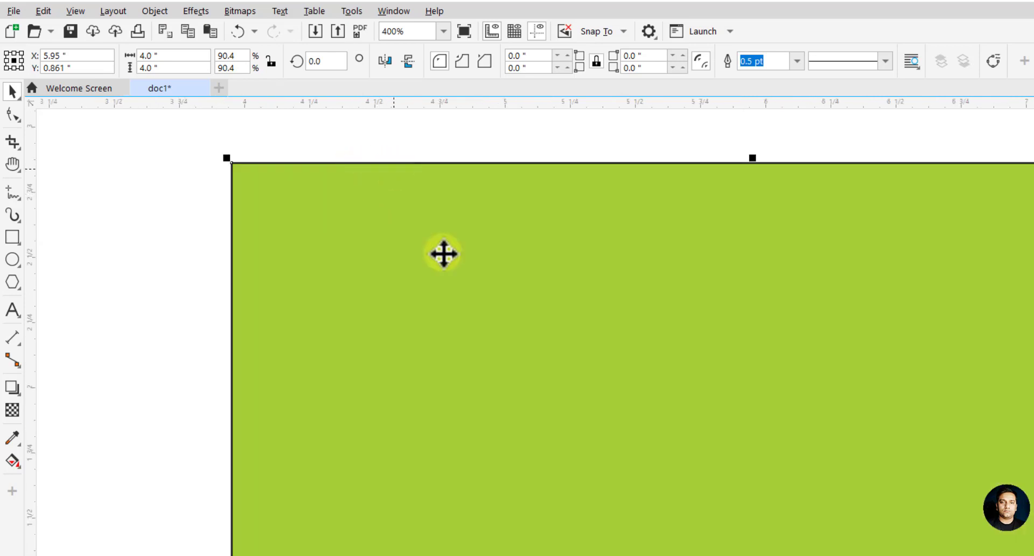
{"action": "left_click_drag", "start_coordinate": [443, 253], "coordinate": [456, 315]}
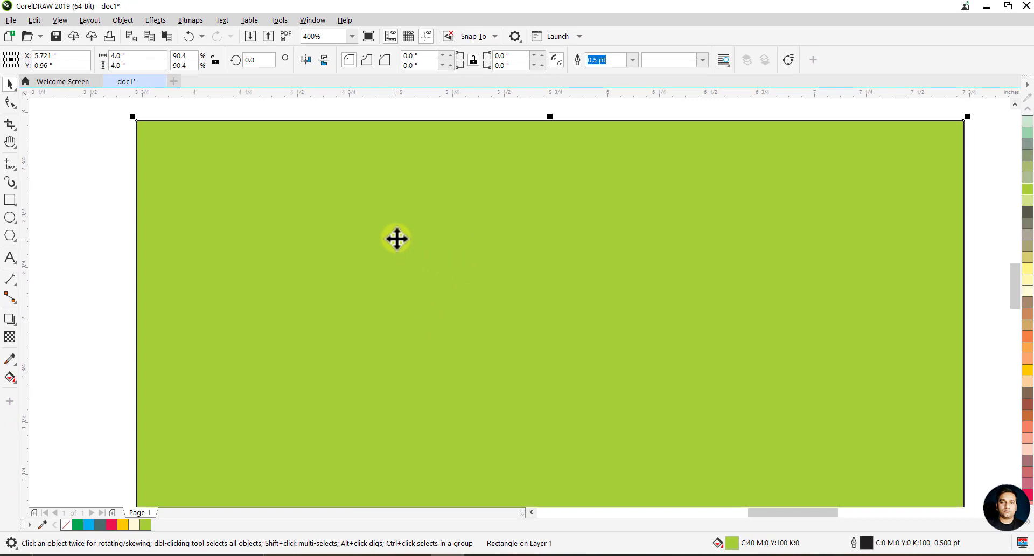
Step: Give the square a black outline, trying 3.0 pt before settling on 10.0 pt
{"action": "left_click", "coordinate": [632, 61]}
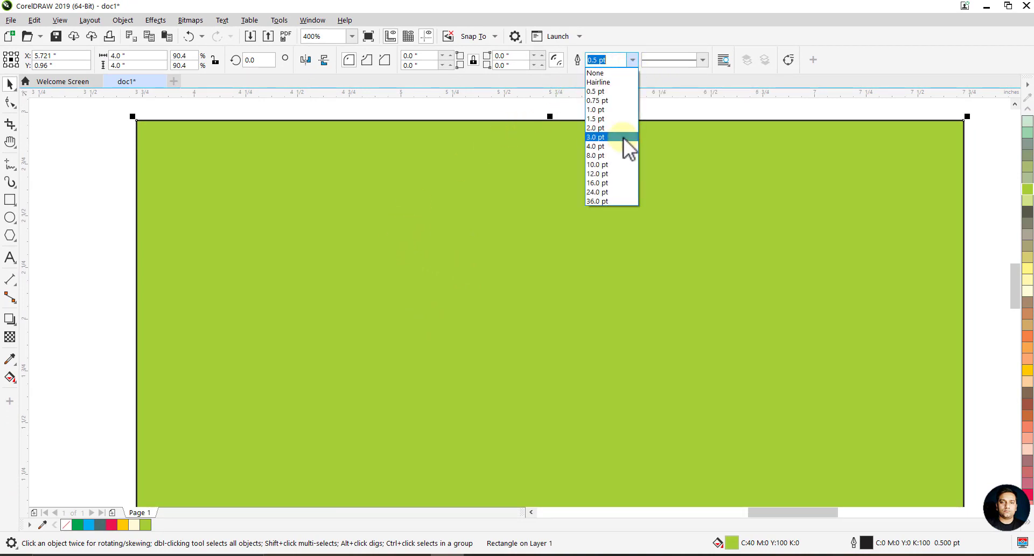
{"action": "left_click", "coordinate": [623, 137]}
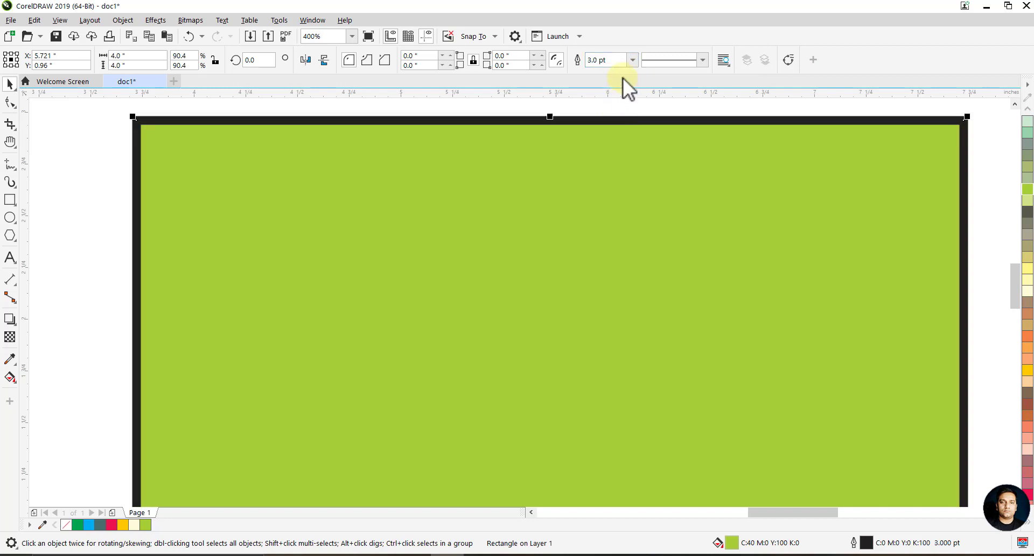
{"action": "left_click", "coordinate": [632, 65]}
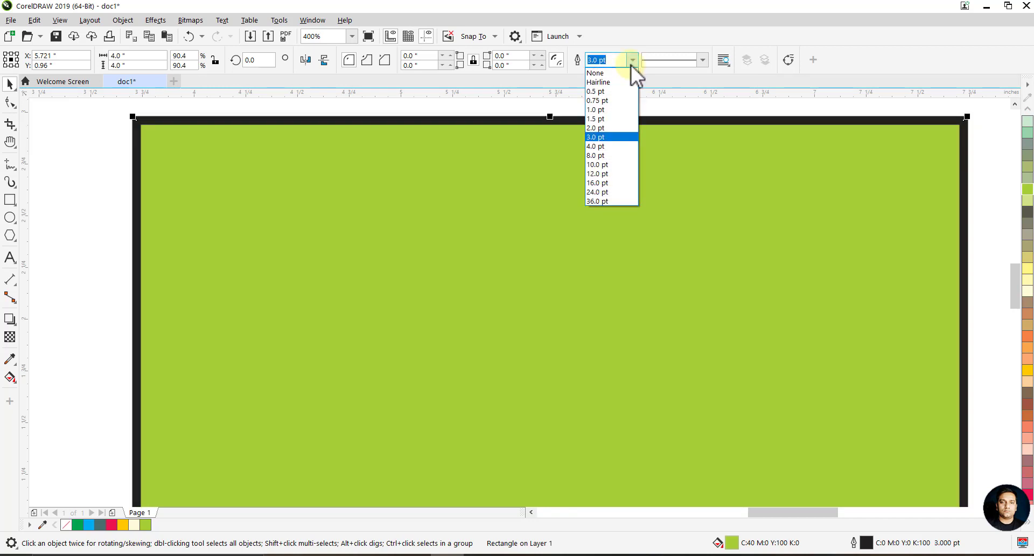
{"action": "left_click", "coordinate": [616, 164]}
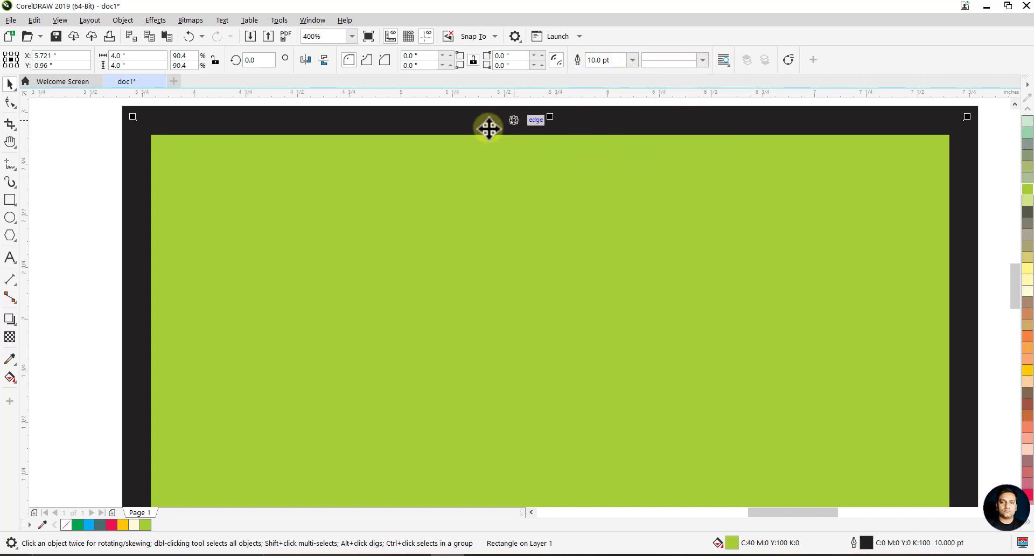
{"action": "scroll", "coordinate": [384, 168], "scroll_direction": "down", "scroll_amount": 1}
{"action": "scroll", "coordinate": [384, 168], "scroll_direction": "down", "scroll_amount": 1}
{"action": "scroll", "coordinate": [407, 277], "scroll_direction": "up", "scroll_amount": 1}
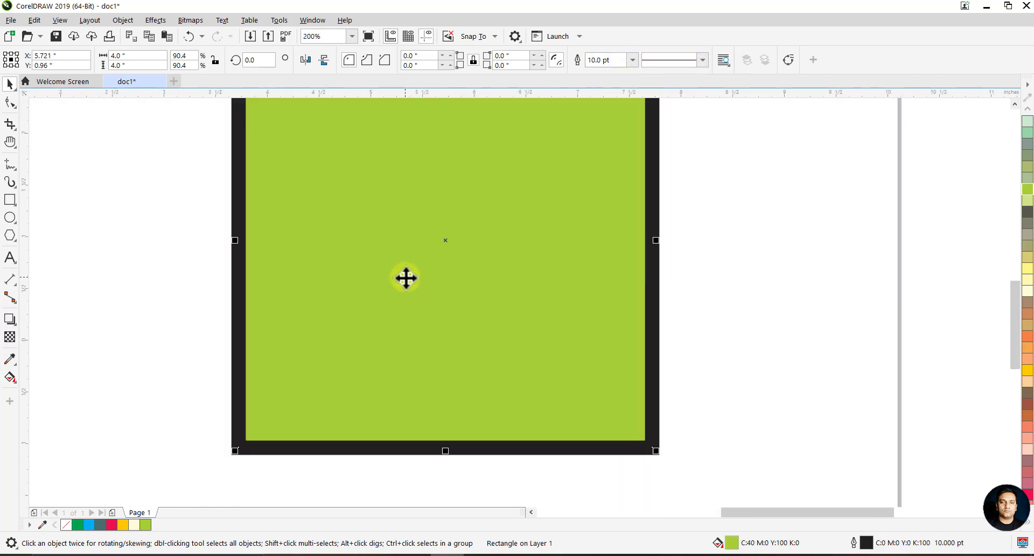
{"action": "scroll", "coordinate": [406, 277], "scroll_direction": "down", "scroll_amount": 1}
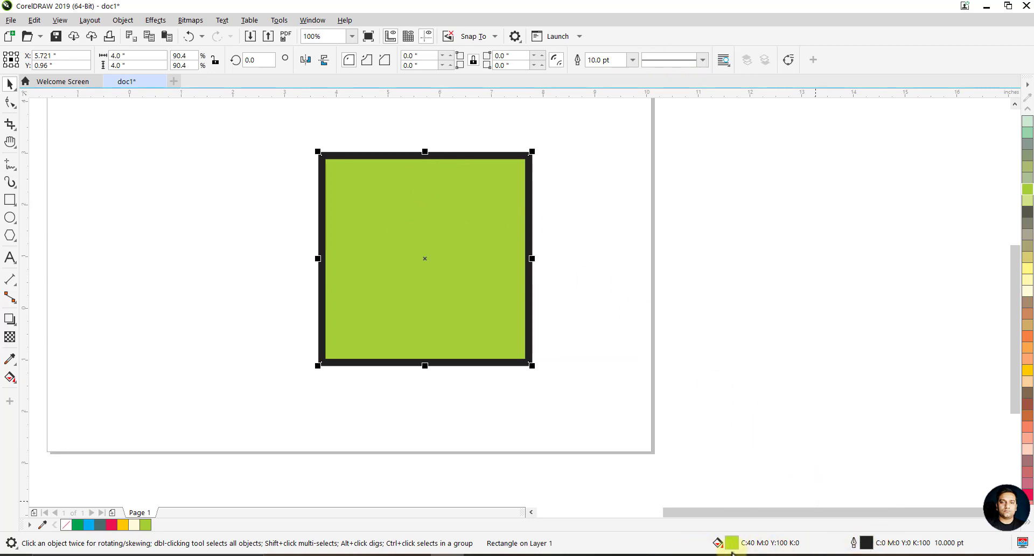
Step: Fill the square with muted olive green (C20 M0 Y40 K40) from the expanded palette
{"action": "left_click", "coordinate": [1027, 521]}
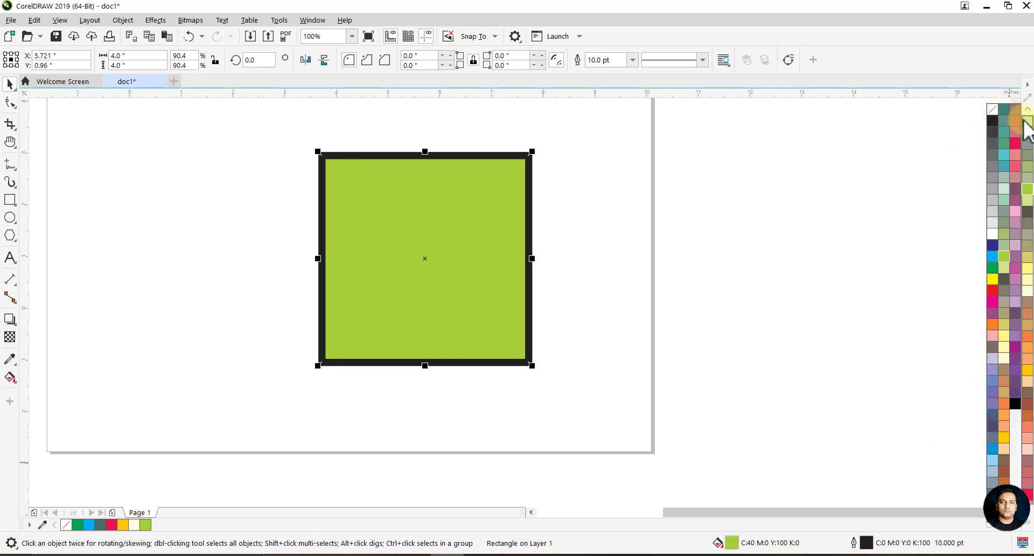
{"action": "left_click", "coordinate": [1027, 161]}
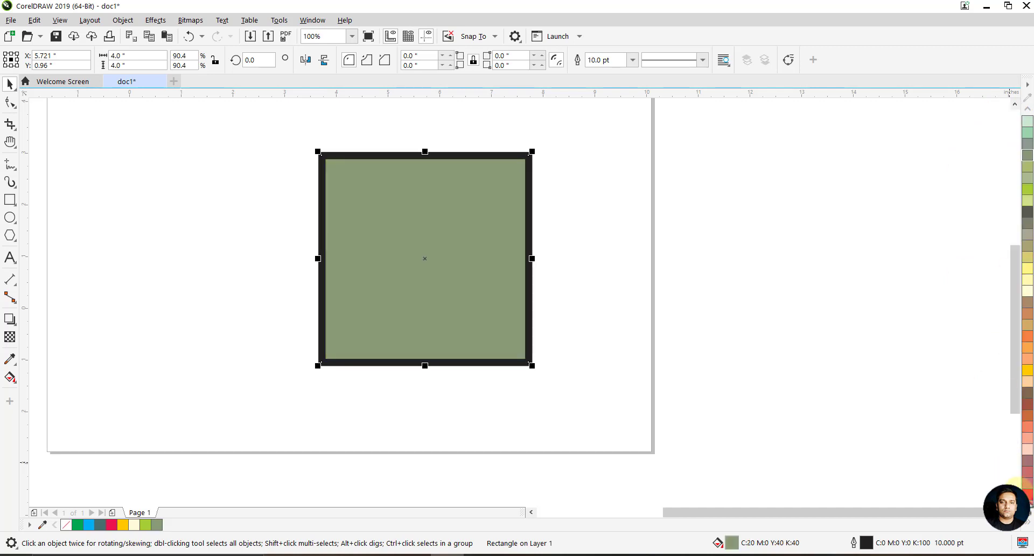
{"action": "left_click", "coordinate": [1029, 525]}
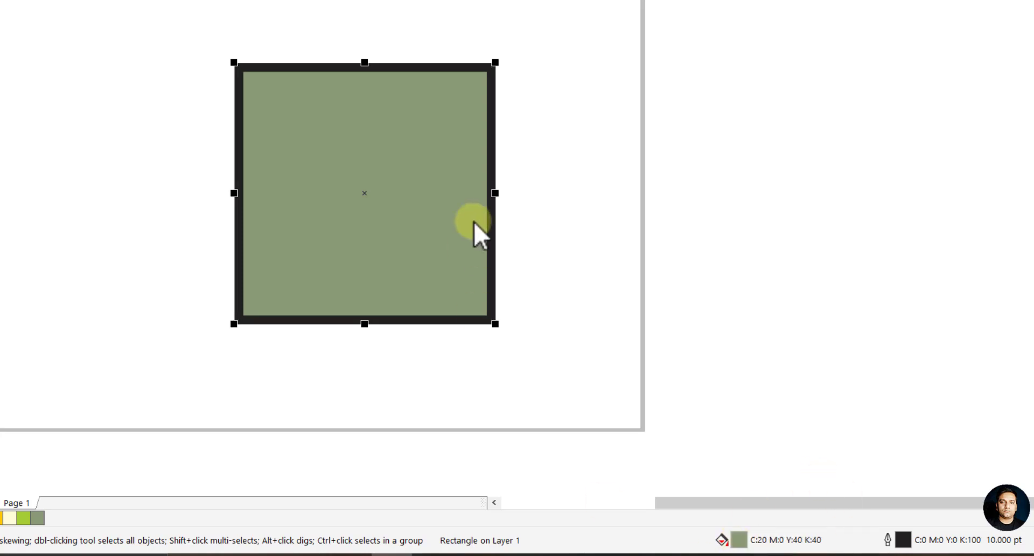
Step: In Edit Fill (Shift+F11), preview Sky Blue and rose, choose Deep Yellow, then sample from the page
{"action": "key", "text": "shift+F11"}
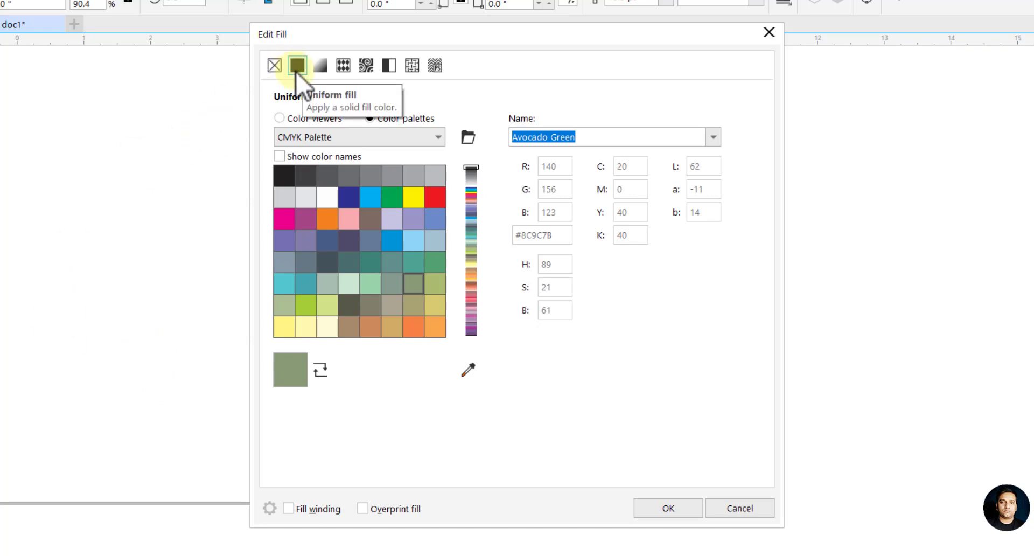
{"action": "left_click", "coordinate": [391, 241]}
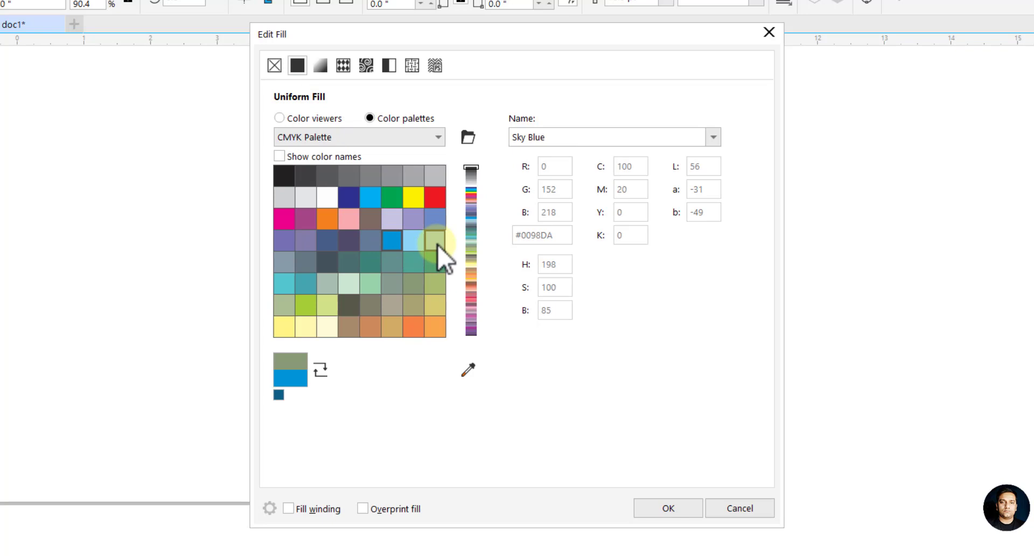
{"action": "left_click", "coordinate": [471, 260]}
{"action": "left_click", "coordinate": [393, 324]}
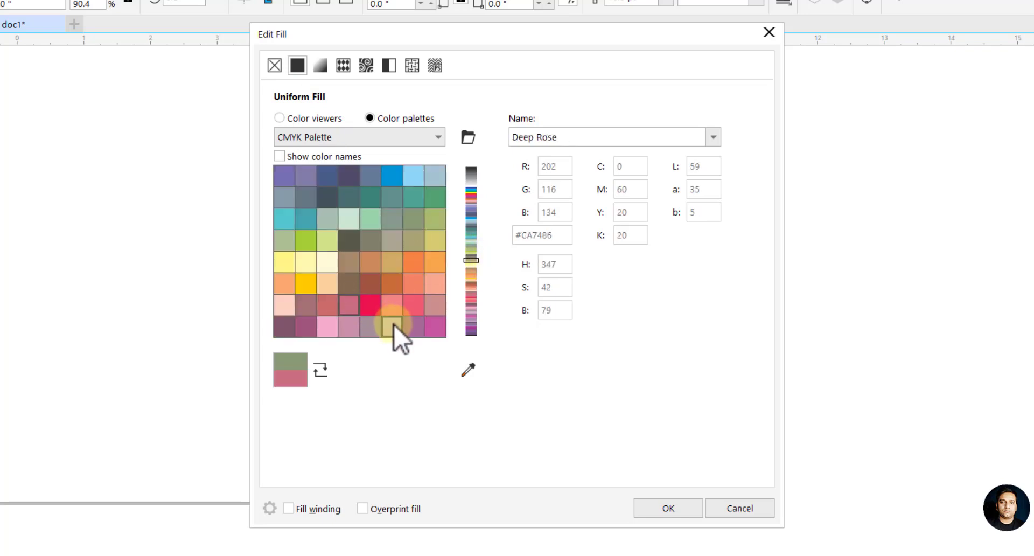
{"action": "left_click", "coordinate": [315, 279]}
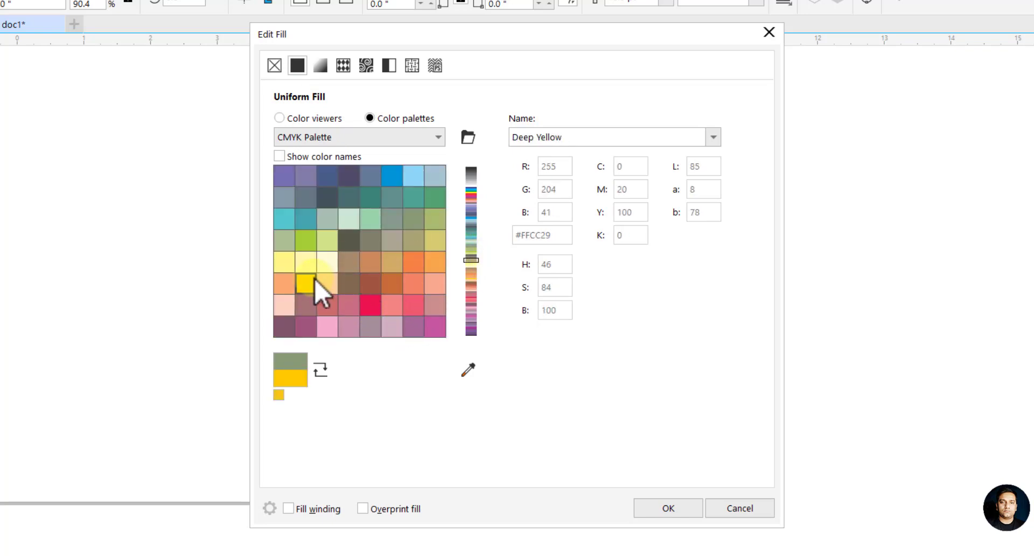
{"action": "left_click", "coordinate": [471, 213]}
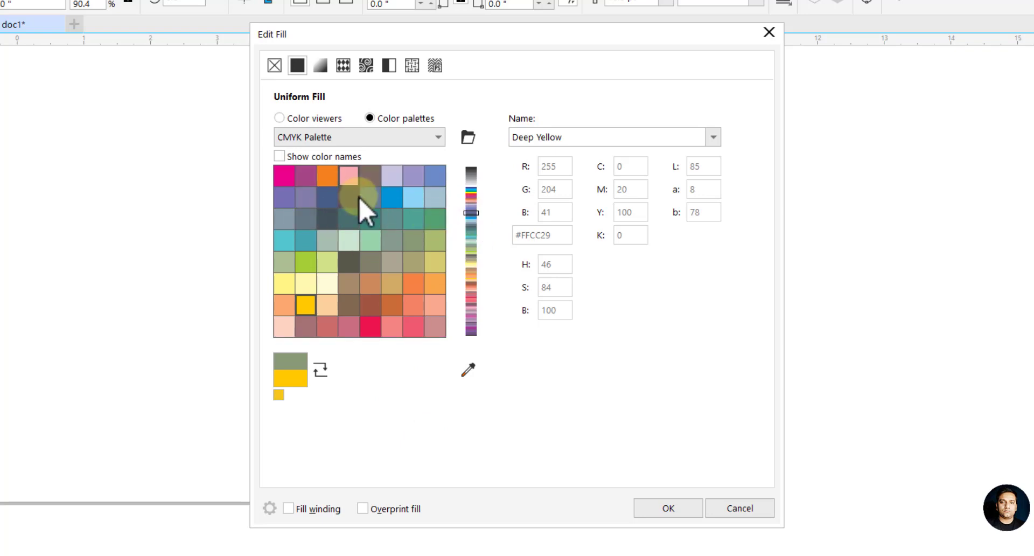
{"action": "left_click", "coordinate": [471, 326]}
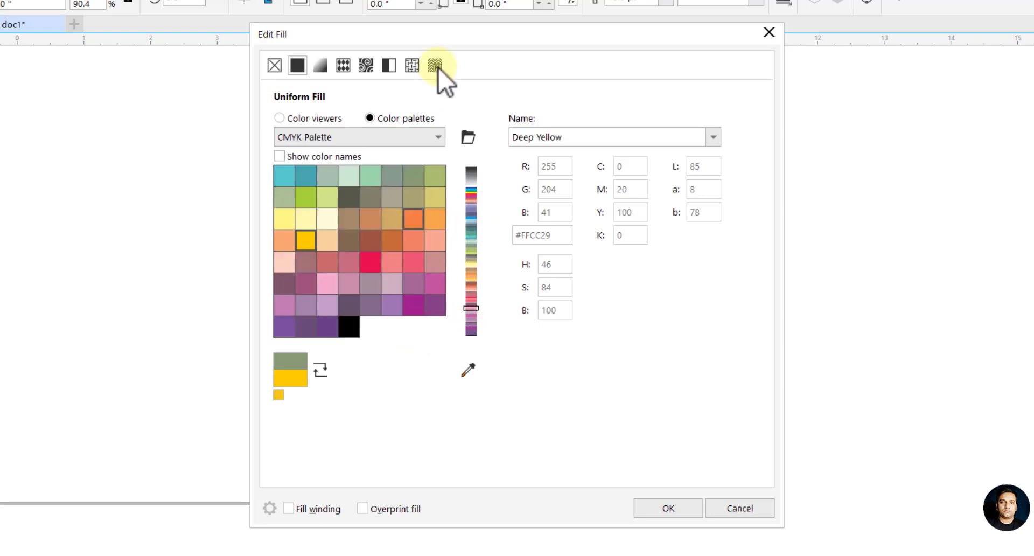
{"action": "left_click_drag", "start_coordinate": [448, 34], "coordinate": [772, 6]}
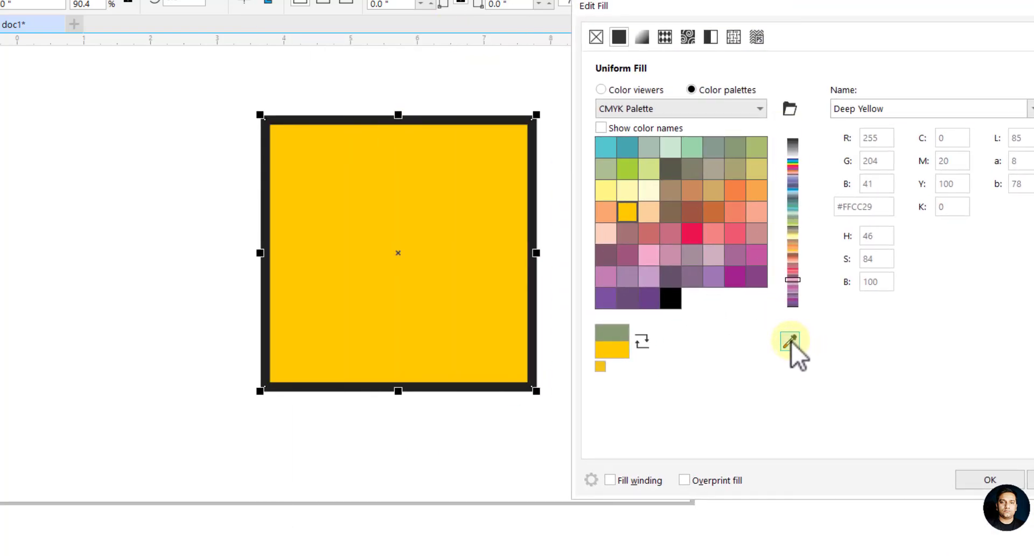
{"action": "left_click", "coordinate": [789, 341]}
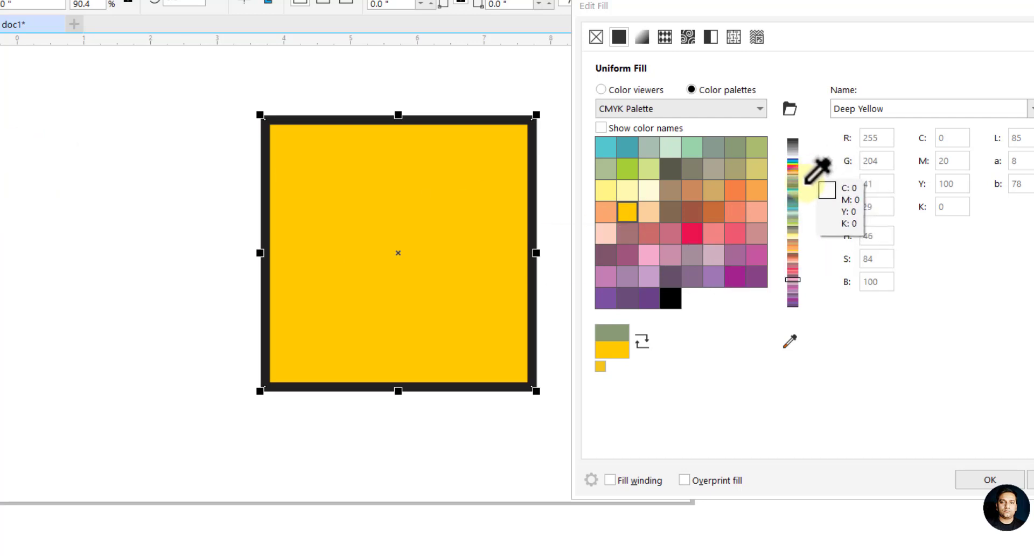
Step: Sample a page colour, then drag the fill's hue from red toward green and inspect its component values
{"action": "left_click", "coordinate": [792, 204]}
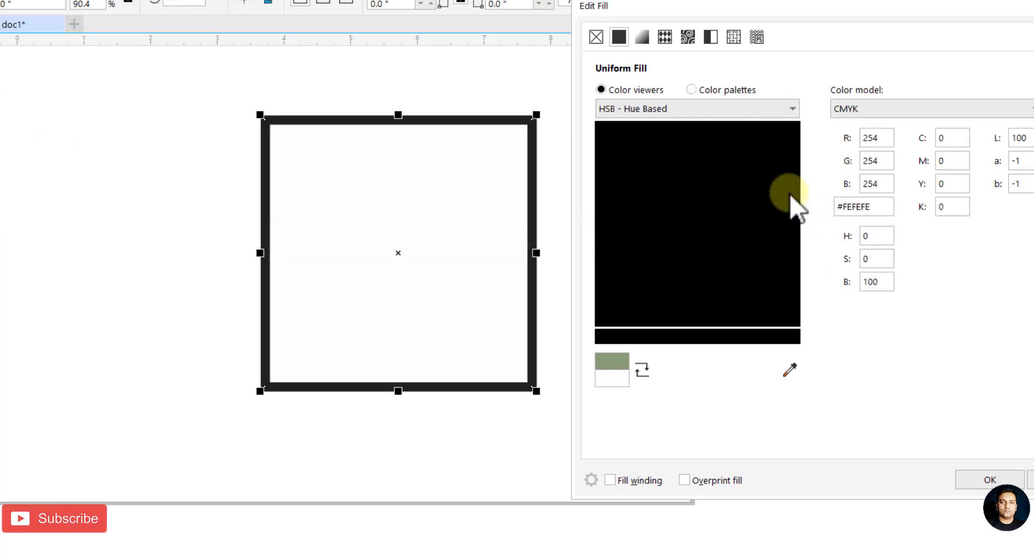
{"action": "left_click_drag", "start_coordinate": [722, 170], "coordinate": [712, 192]}
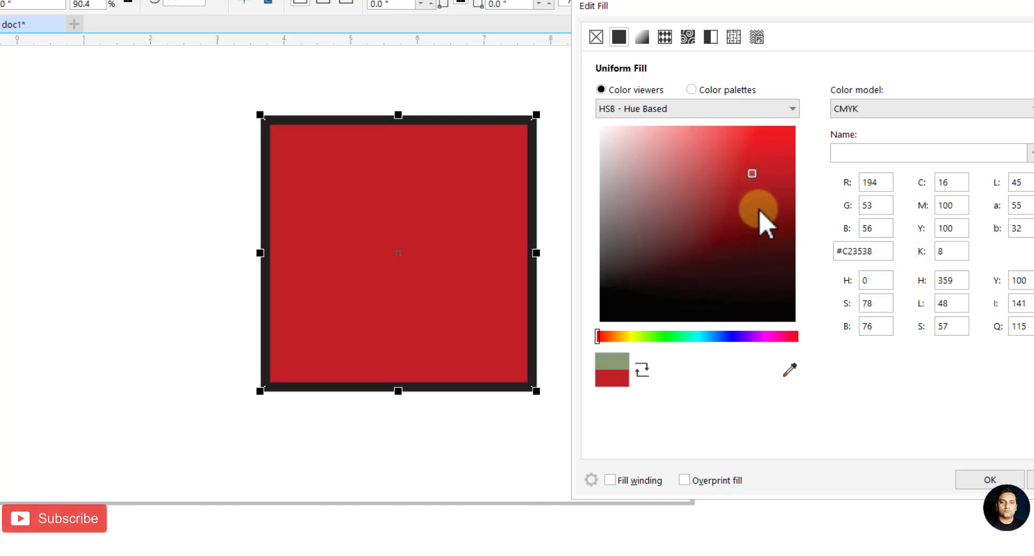
{"action": "mouse_move", "coordinate": [712, 191]}
{"action": "left_mouse_down"}
{"action": "mouse_move", "coordinate": [777, 171]}
{"action": "mouse_move", "coordinate": [773, 141]}
{"action": "left_mouse_up"}
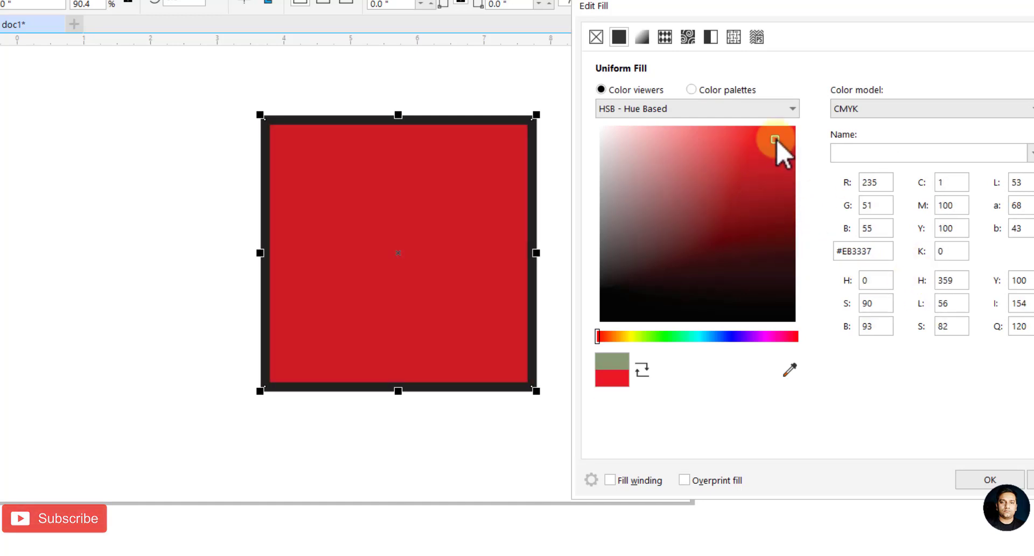
{"action": "left_click", "coordinate": [730, 337]}
{"action": "left_click_drag", "start_coordinate": [730, 337], "coordinate": [668, 337]}
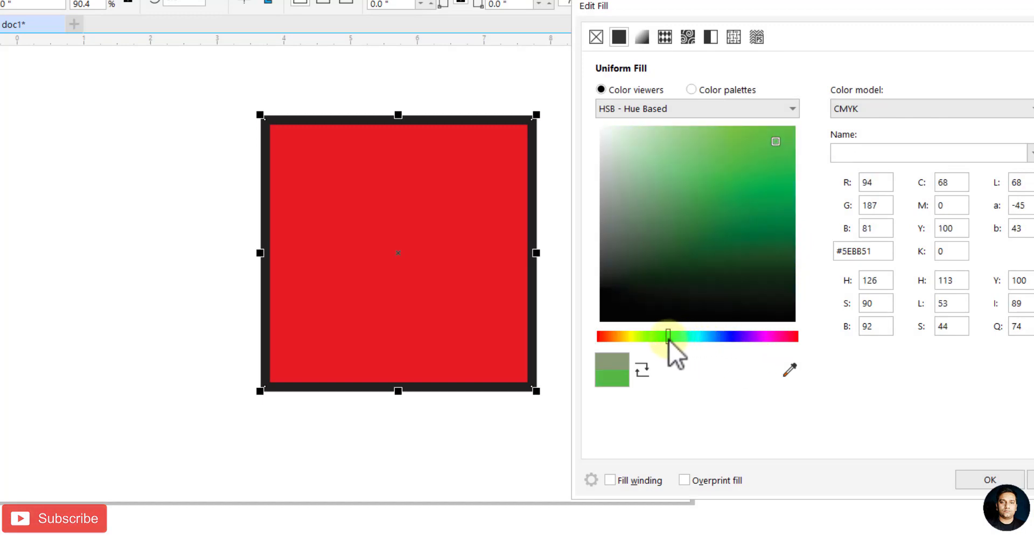
{"action": "left_click_drag", "start_coordinate": [748, 144], "coordinate": [774, 127]}
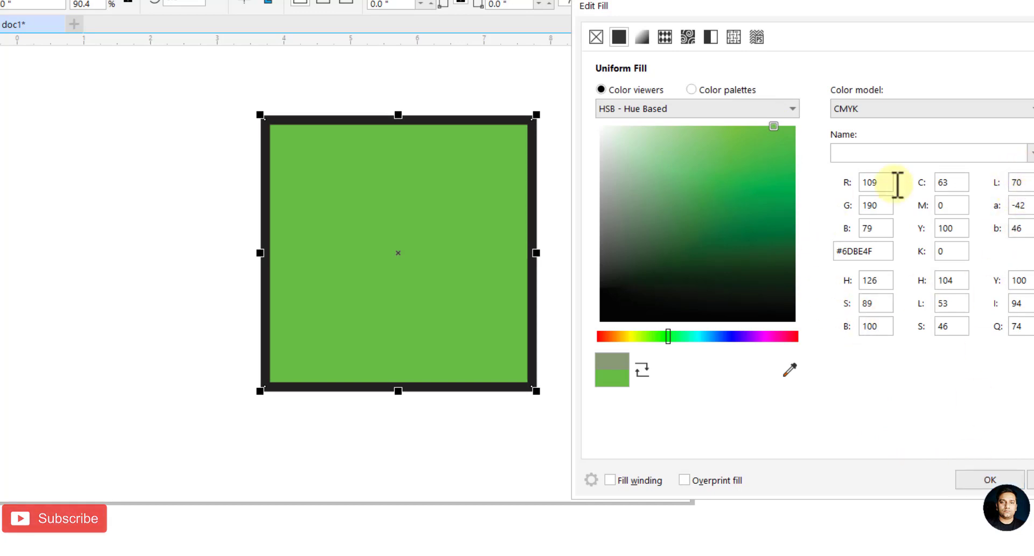
{"action": "left_click", "coordinate": [953, 231]}
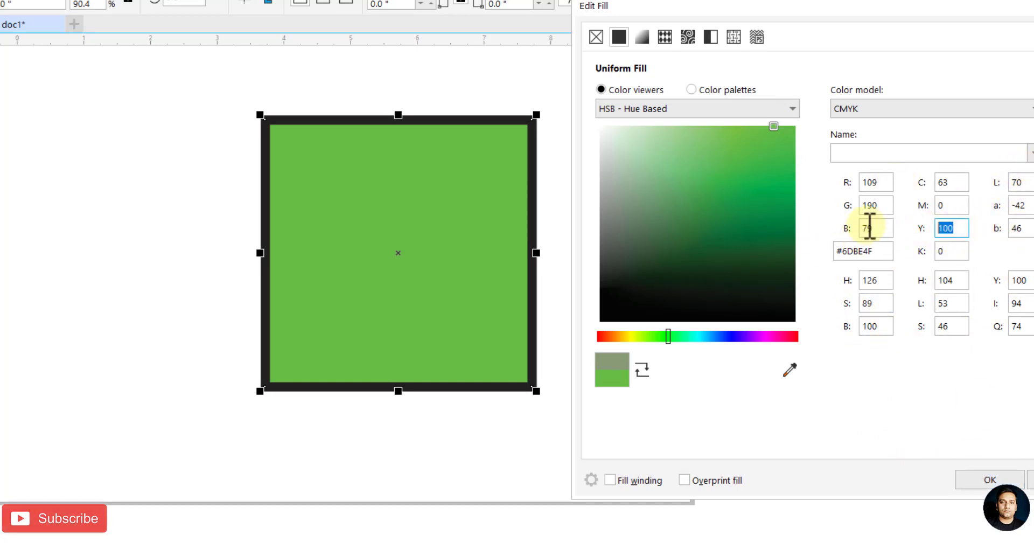
{"action": "left_click", "coordinate": [951, 184]}
{"action": "left_click", "coordinate": [952, 229]}
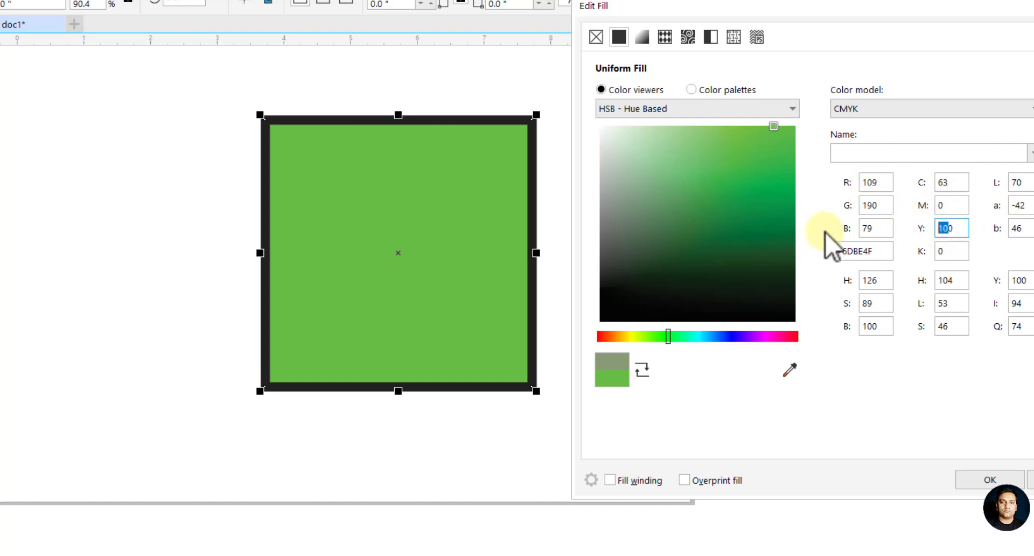
{"action": "left_click", "coordinate": [870, 183]}
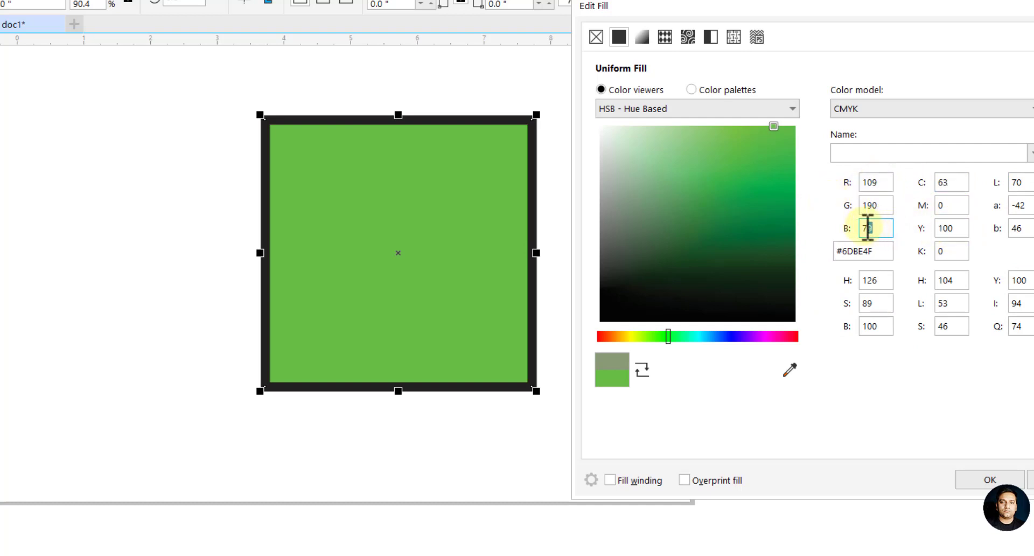
{"action": "left_click", "coordinate": [862, 251]}
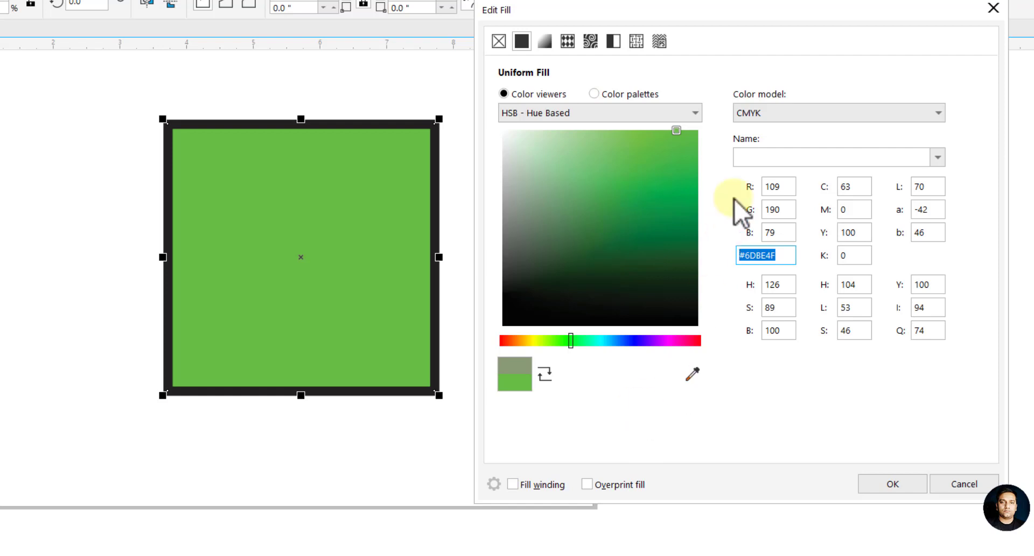
Step: Switch the colour model to RGB, pick bright green #43FA00, and apply it to the square
{"action": "left_click", "coordinate": [790, 116]}
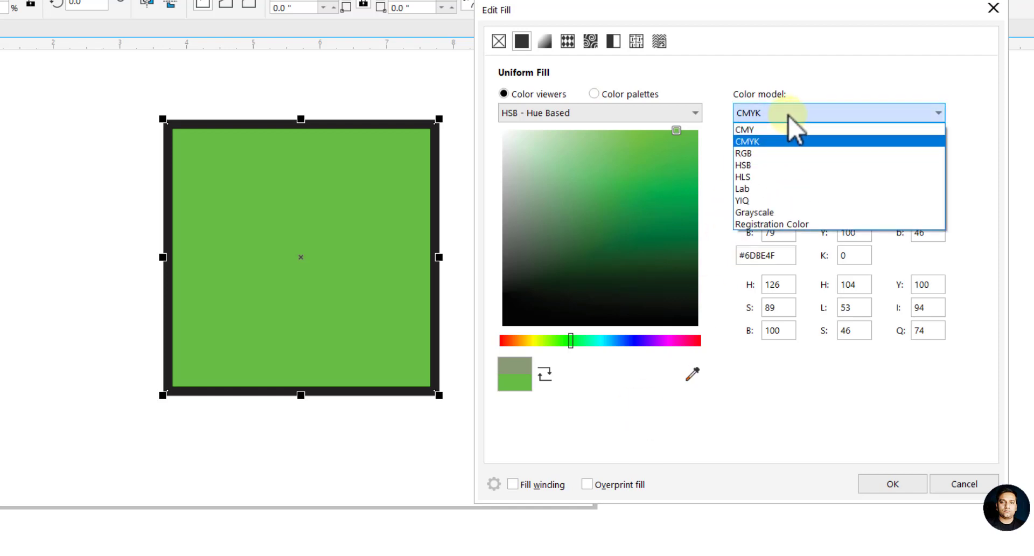
{"action": "left_click", "coordinate": [779, 153]}
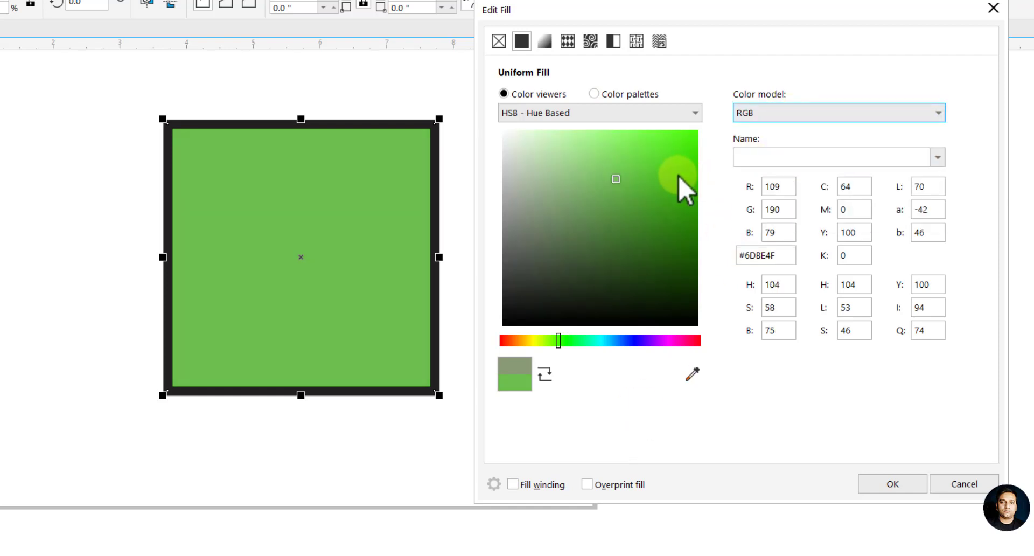
{"action": "left_click_drag", "start_coordinate": [685, 185], "coordinate": [699, 135]}
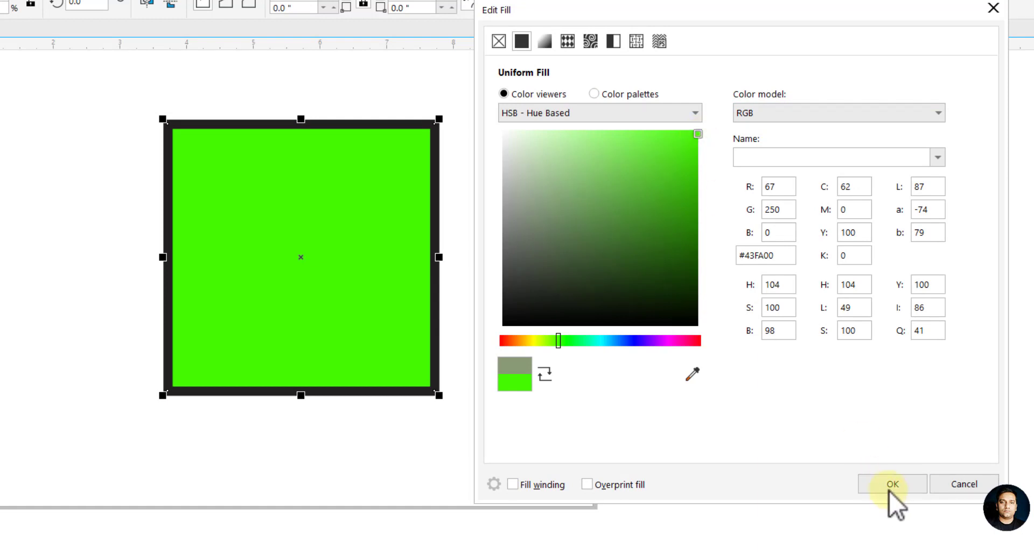
{"action": "left_click", "coordinate": [889, 490]}
{"action": "left_click", "coordinate": [536, 387]}
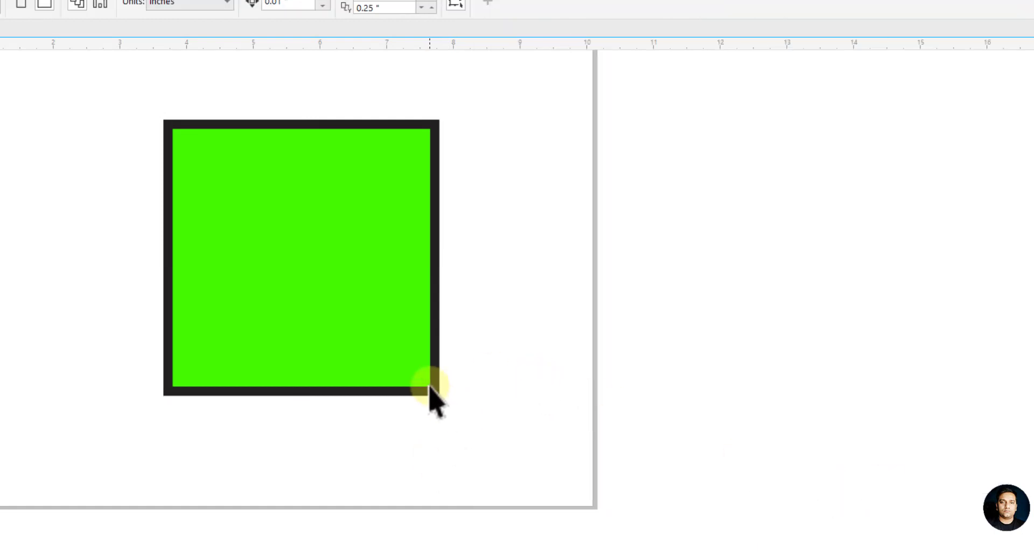
Step: Nudge the green square left and set its outline colour to blue in the Outline Pen dialog
{"action": "left_click_drag", "start_coordinate": [430, 387], "coordinate": [256, 380]}
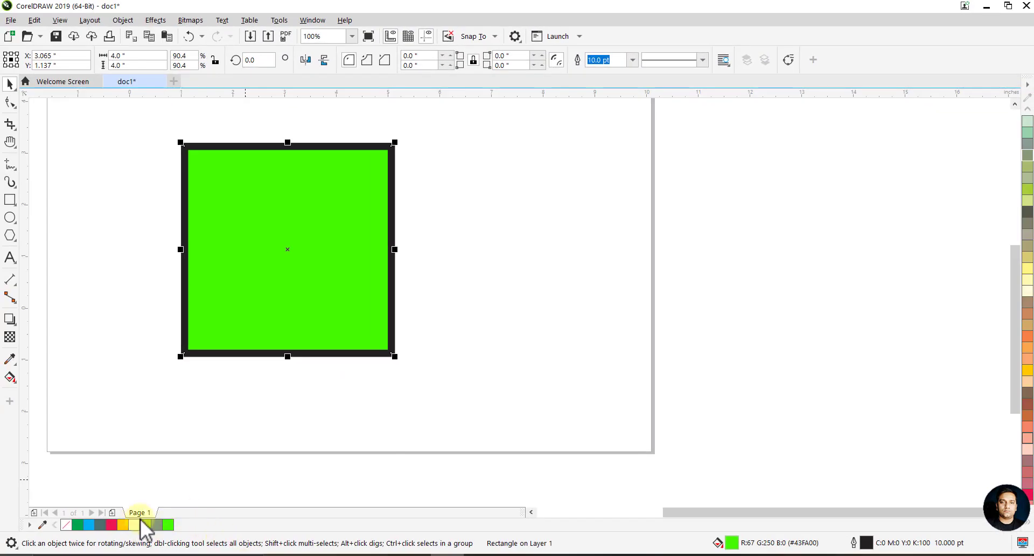
{"action": "double_click", "coordinate": [866, 543]}
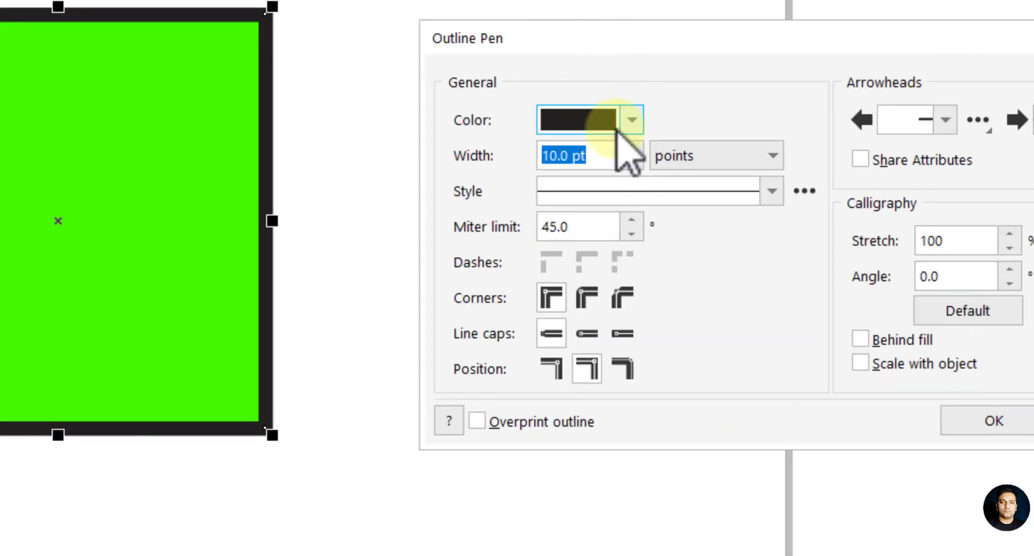
{"action": "left_click", "coordinate": [619, 131]}
{"action": "mouse_move", "coordinate": [684, 258]}
{"action": "left_mouse_down"}
{"action": "mouse_move", "coordinate": [710, 266]}
{"action": "mouse_move", "coordinate": [731, 254]}
{"action": "left_mouse_up"}
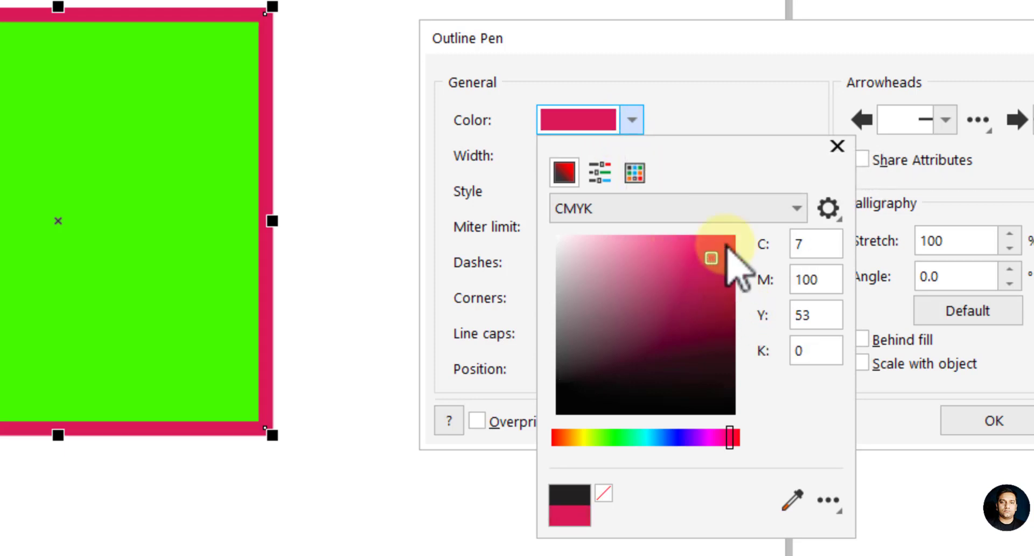
{"action": "left_click", "coordinate": [757, 211]}
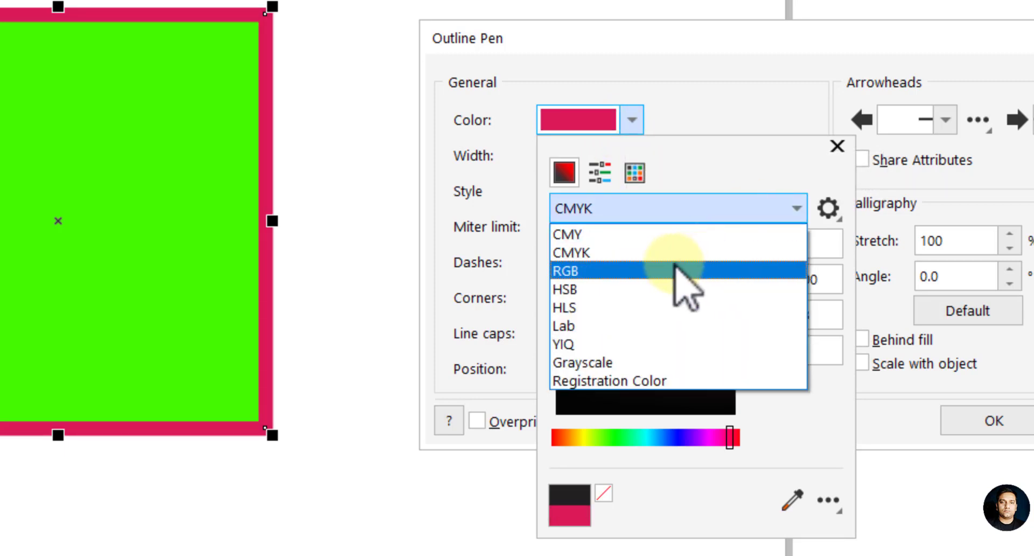
{"action": "left_click", "coordinate": [718, 213]}
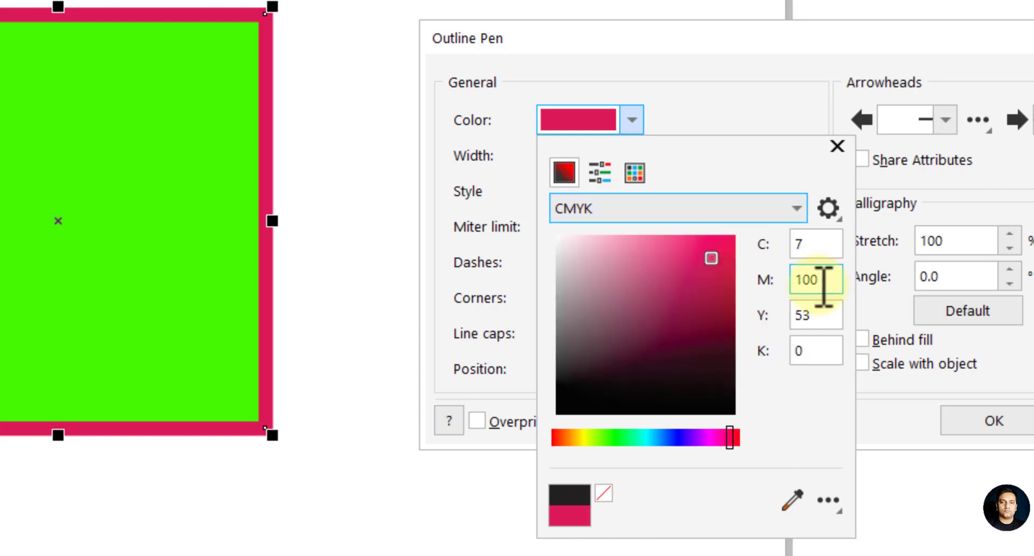
{"action": "double_click", "coordinate": [803, 243]}
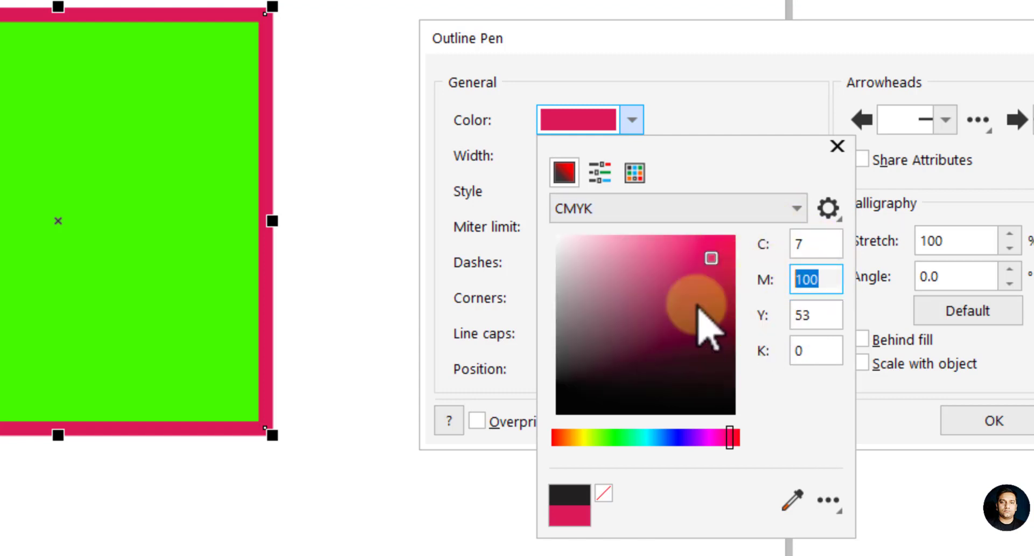
{"action": "left_click_drag", "start_coordinate": [700, 323], "coordinate": [706, 253]}
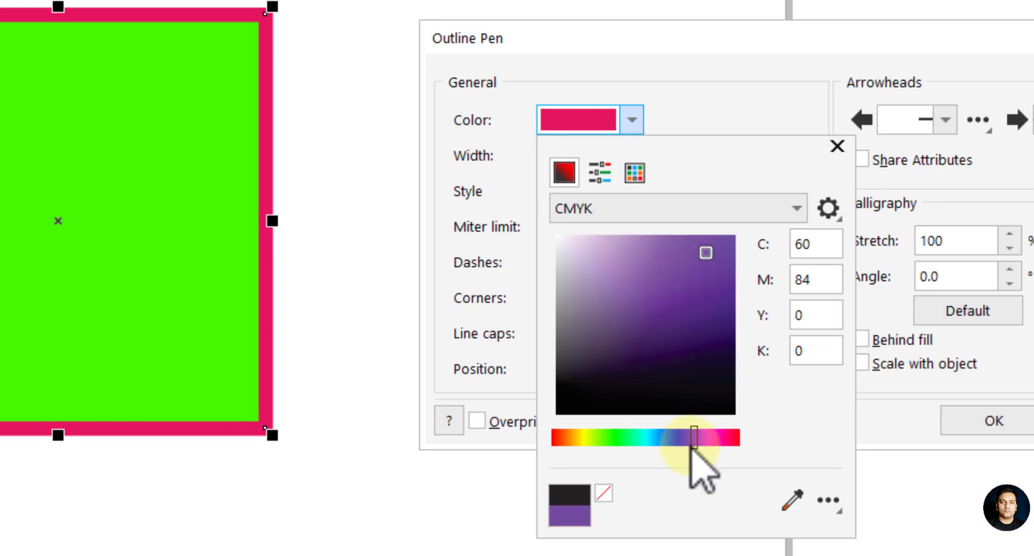
{"action": "left_click_drag", "start_coordinate": [715, 439], "coordinate": [682, 439]}
{"action": "left_click", "coordinate": [793, 501]}
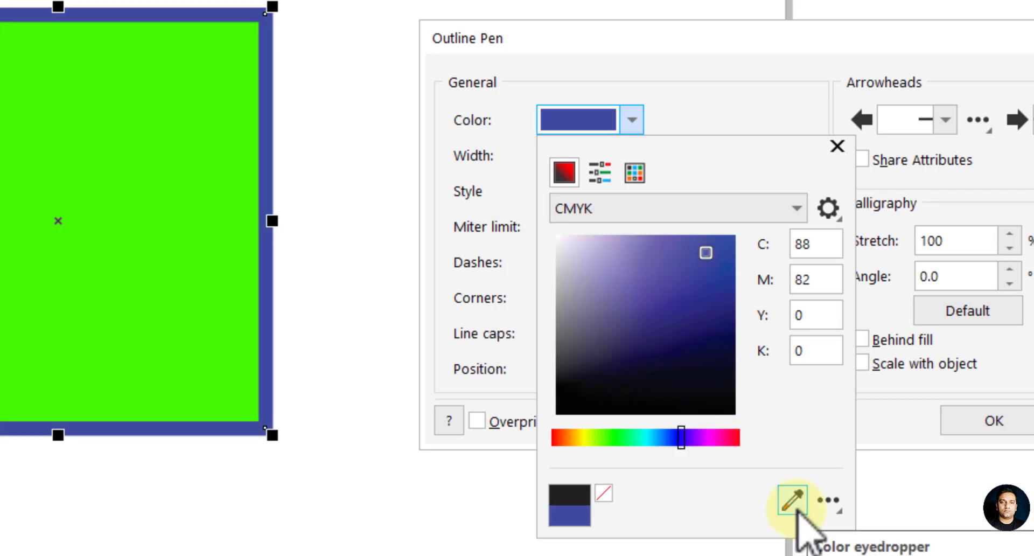
{"action": "left_click", "coordinate": [737, 80]}
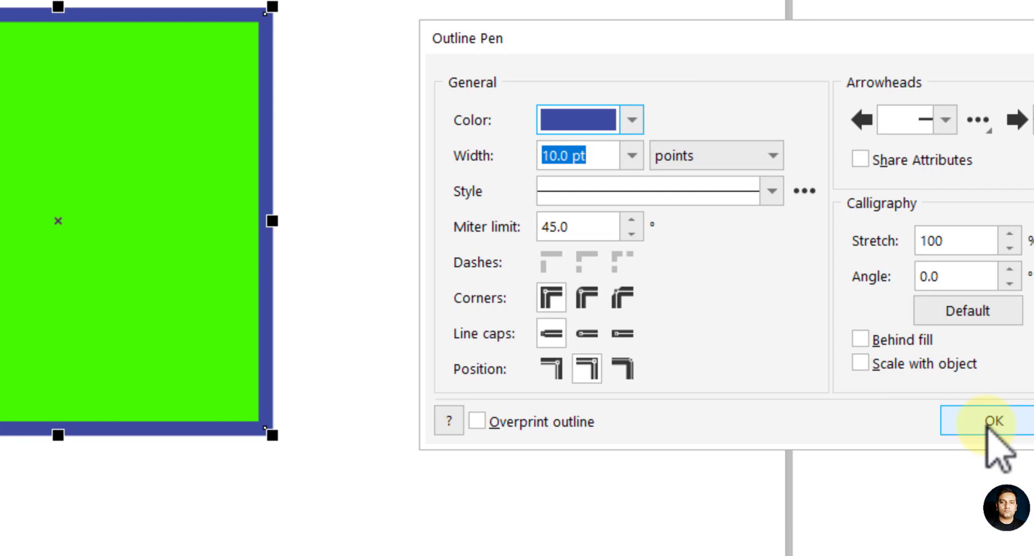
Step: Give the square's outline a 4.0 pt width shown in pixels and a dashed style
{"action": "left_click", "coordinate": [632, 156]}
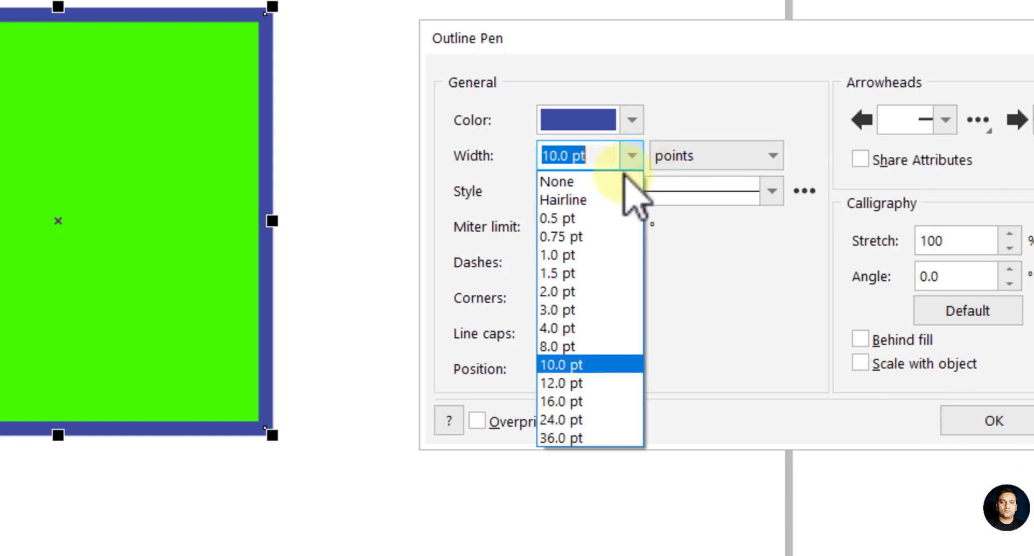
{"action": "left_click", "coordinate": [592, 328]}
{"action": "left_click", "coordinate": [615, 157]}
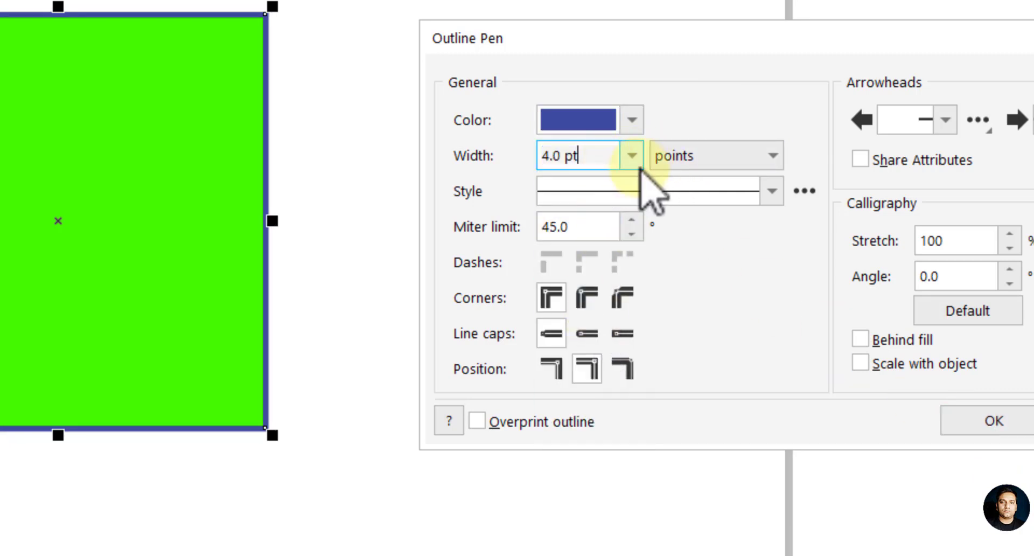
{"action": "left_click", "coordinate": [635, 162]}
{"action": "left_click", "coordinate": [620, 328]}
{"action": "left_click", "coordinate": [716, 157]}
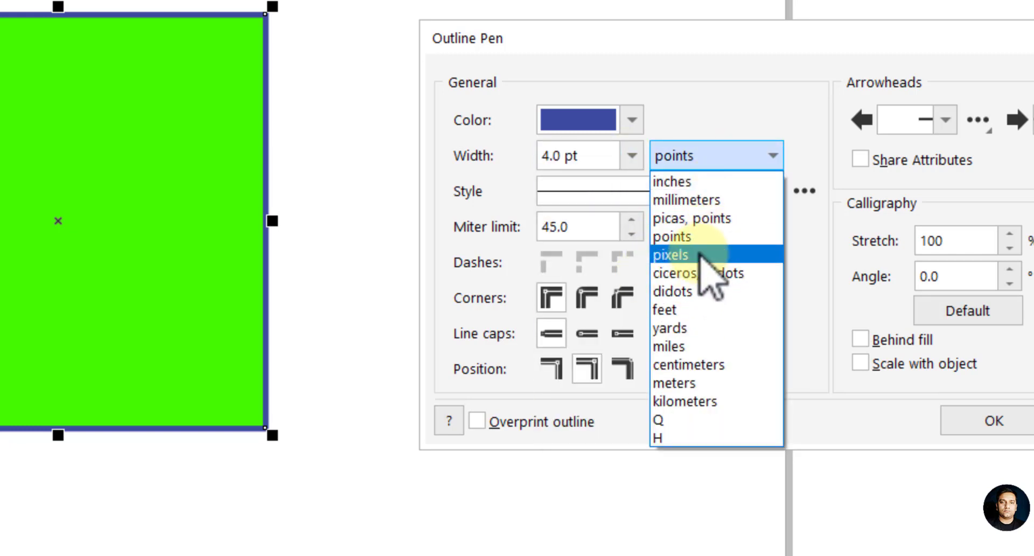
{"action": "left_click", "coordinate": [701, 254]}
{"action": "left_click", "coordinate": [728, 198]}
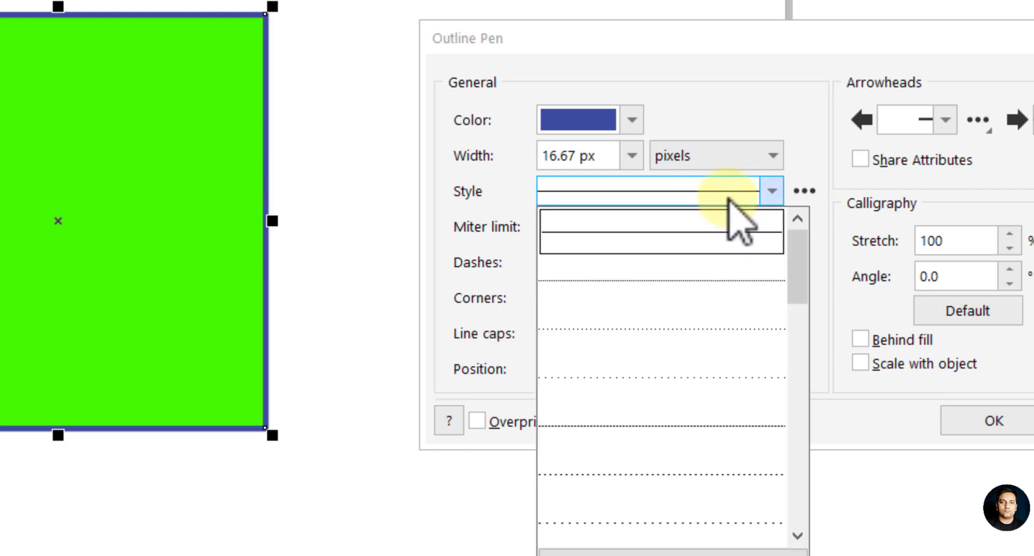
{"action": "left_click", "coordinate": [630, 427]}
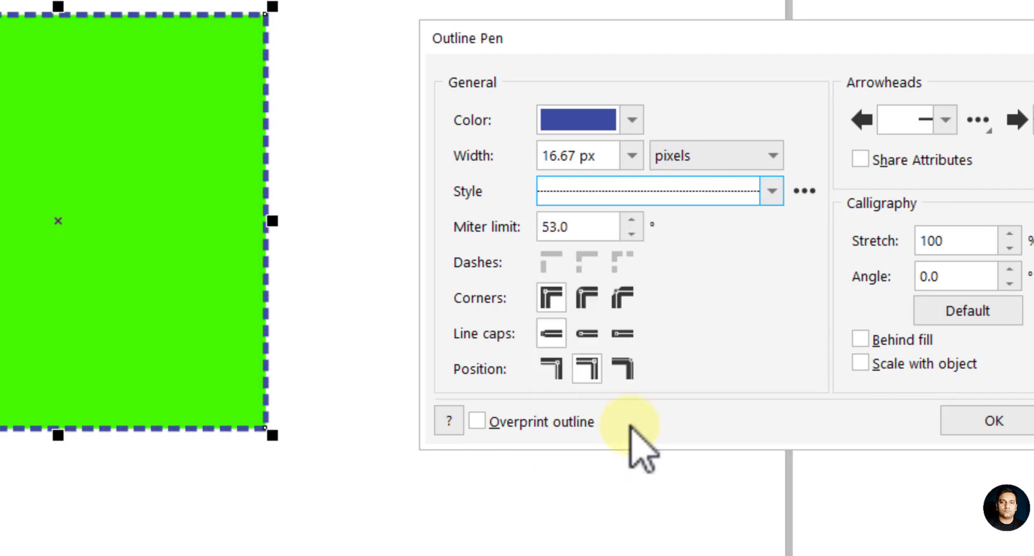
{"action": "left_click", "coordinate": [983, 426]}
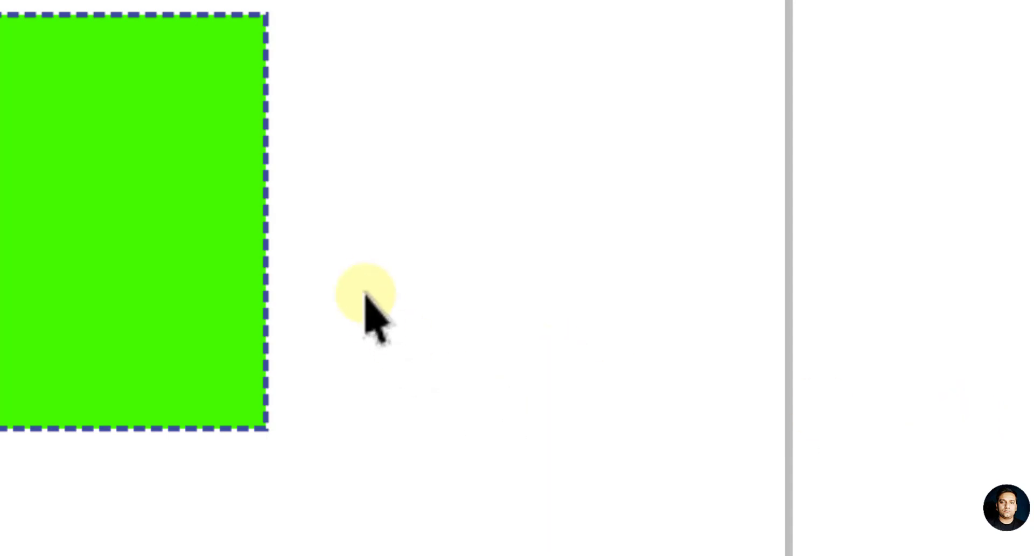
Step: Move the green square further left on the page
{"action": "left_click_drag", "start_coordinate": [266, 224], "coordinate": [260, 243]}
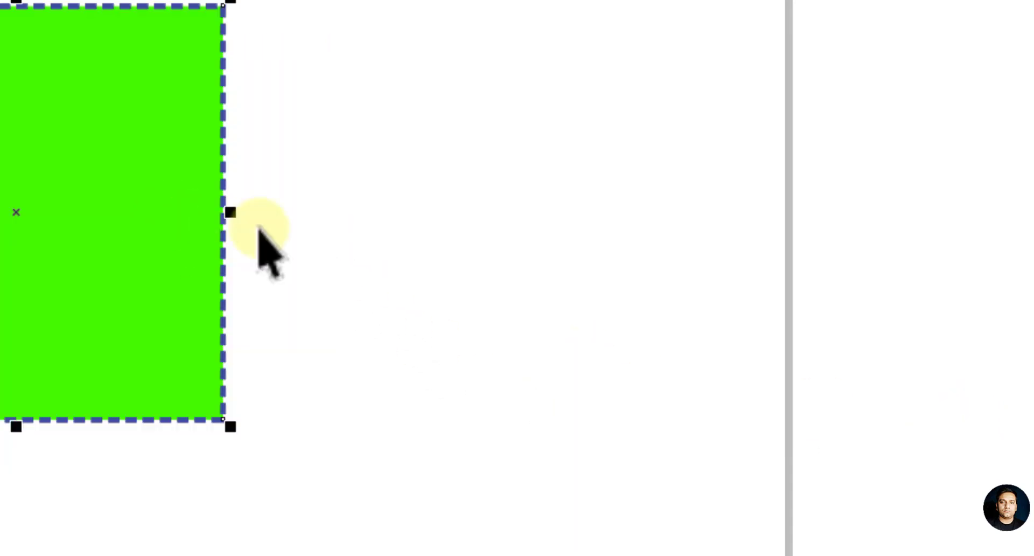
{"action": "left_click", "coordinate": [388, 221]}
{"action": "left_click_drag", "start_coordinate": [347, 223], "coordinate": [242, 230]}
Step: Draw an unfilled square to the right of the green square with the Rectangle tool
{"action": "left_click", "coordinate": [363, 190]}
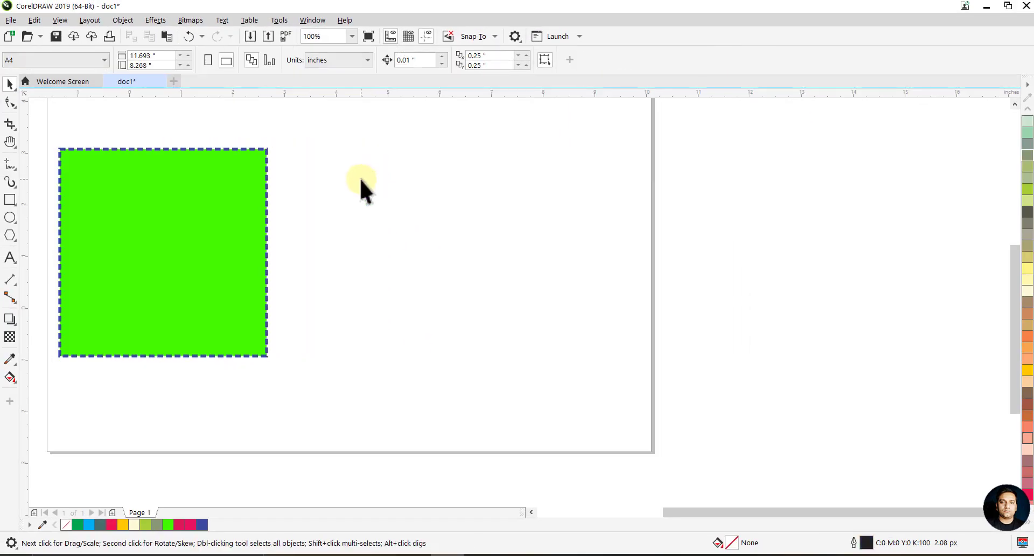
{"action": "left_click", "coordinate": [9, 199]}
{"action": "left_click_drag", "start_coordinate": [334, 155], "coordinate": [563, 393]}
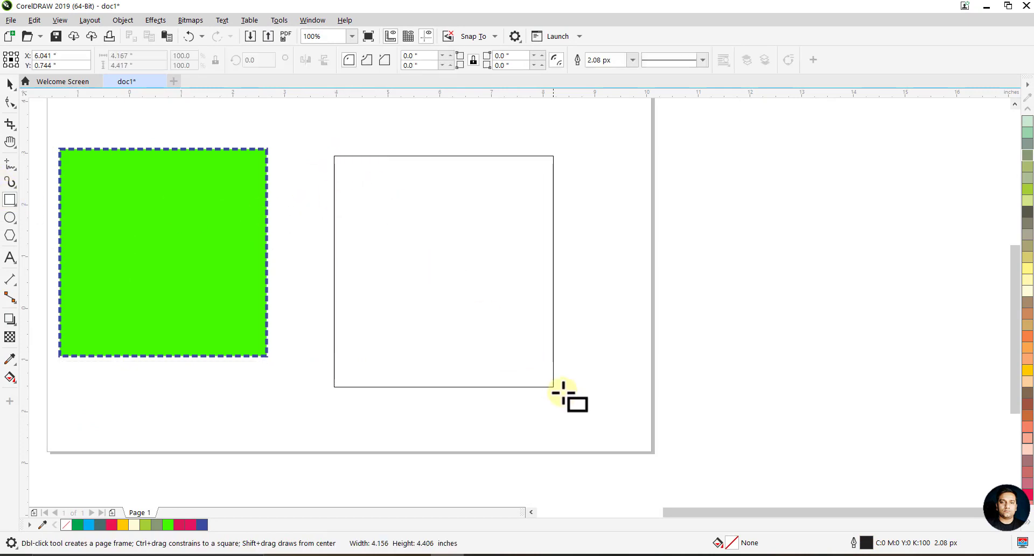
{"action": "left_click", "coordinate": [11, 85]}
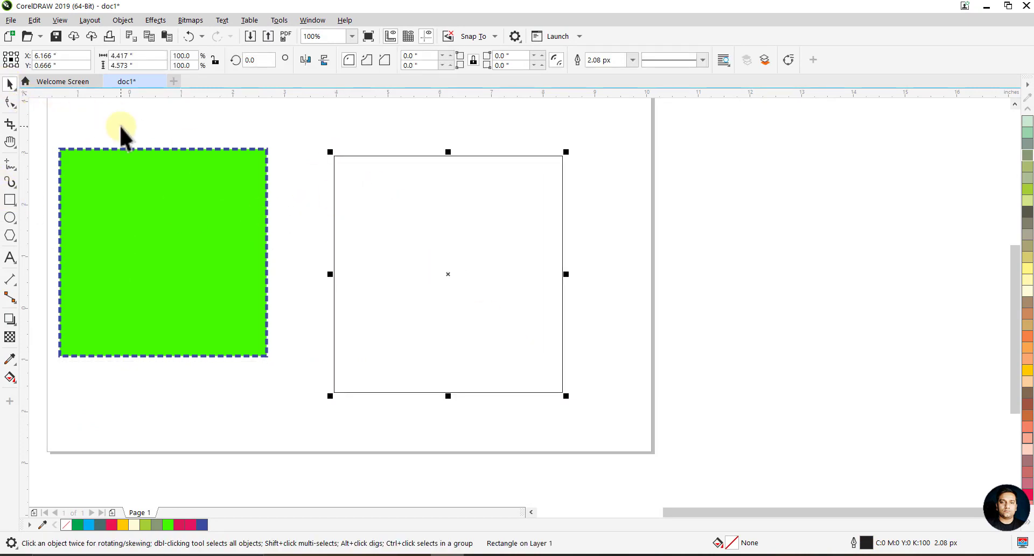
Step: Look at the 3-point rectangle option, then return to the Pick tool and the corner radius field
{"action": "left_click", "coordinate": [11, 205]}
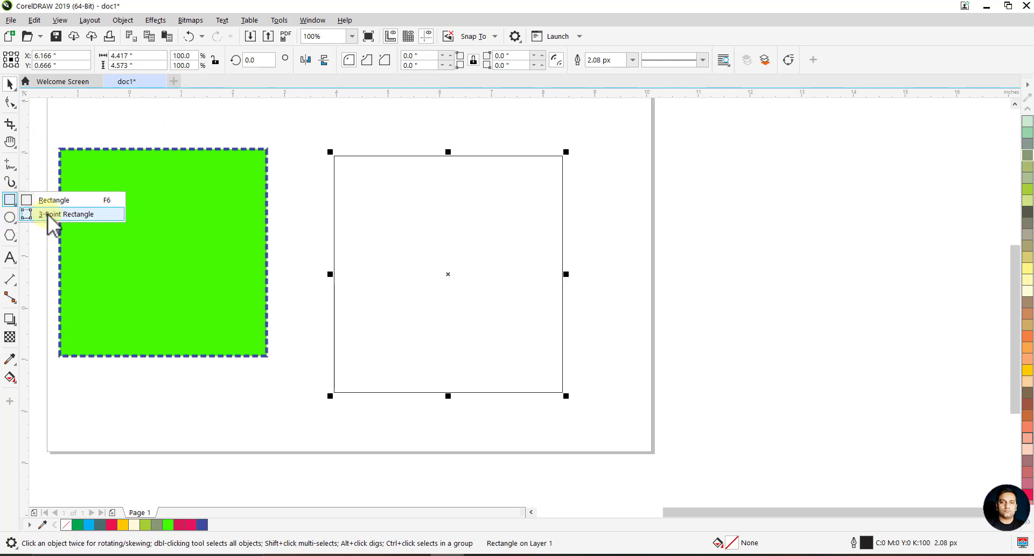
{"action": "left_click", "coordinate": [45, 214]}
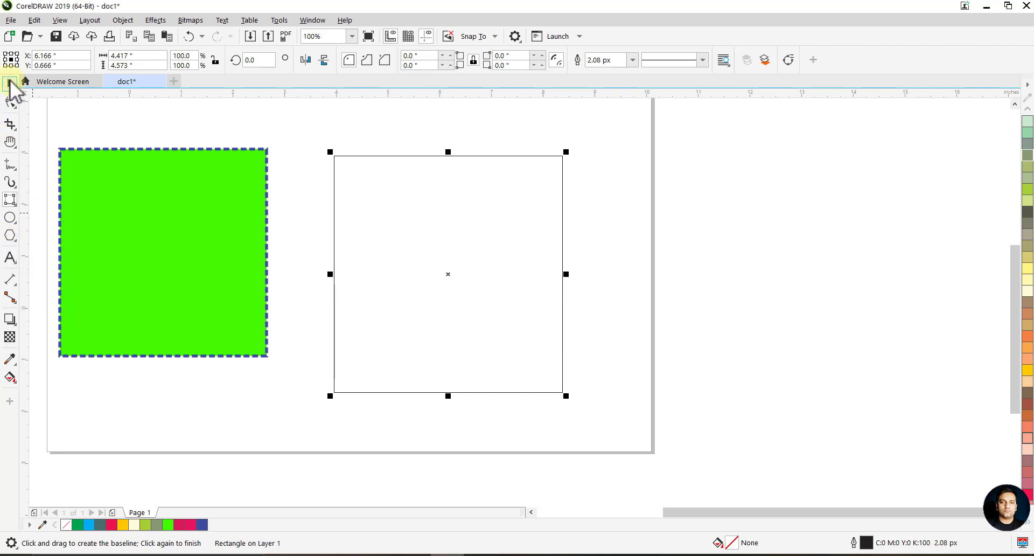
{"action": "left_click", "coordinate": [10, 84]}
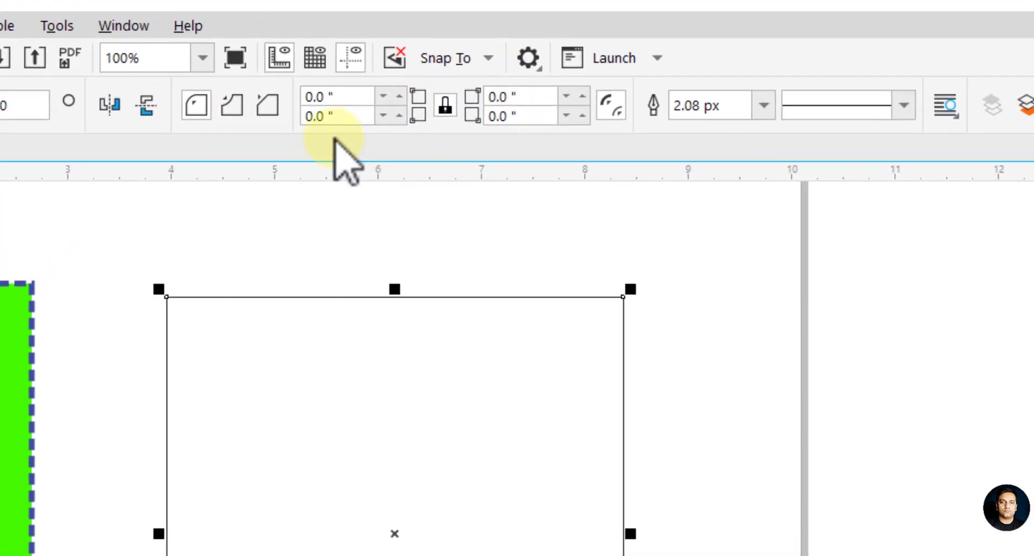
{"action": "left_click", "coordinate": [344, 96]}
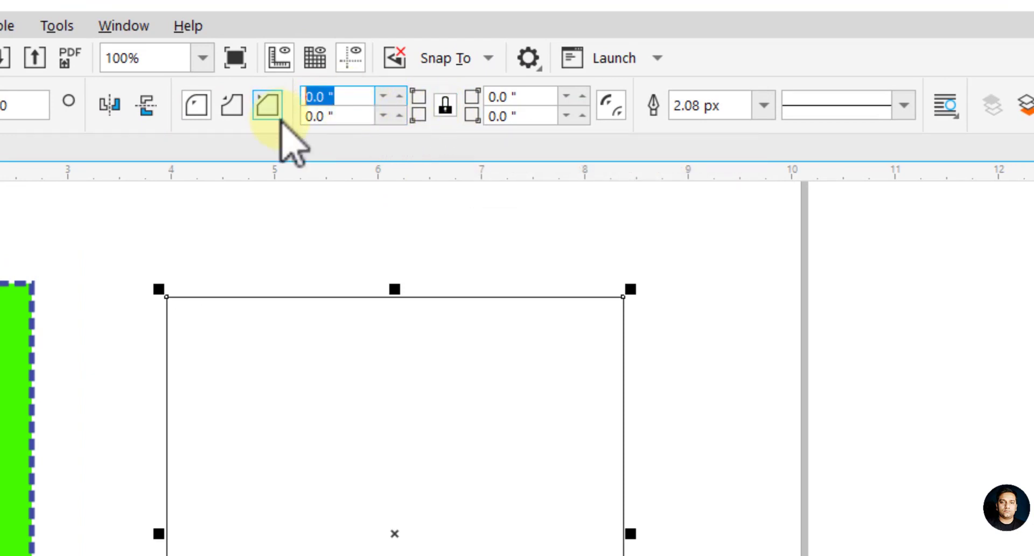
Step: Try a 2-inch corner radius on the square, then reduce the rounding
{"action": "type", "text": "2"}
{"action": "key", "text": "Return"}
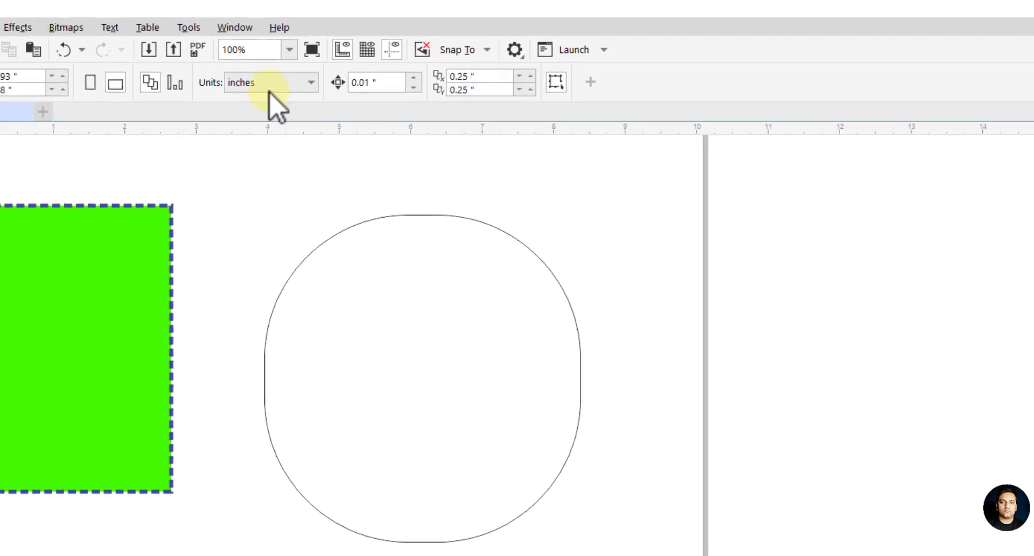
{"action": "left_click", "coordinate": [350, 222]}
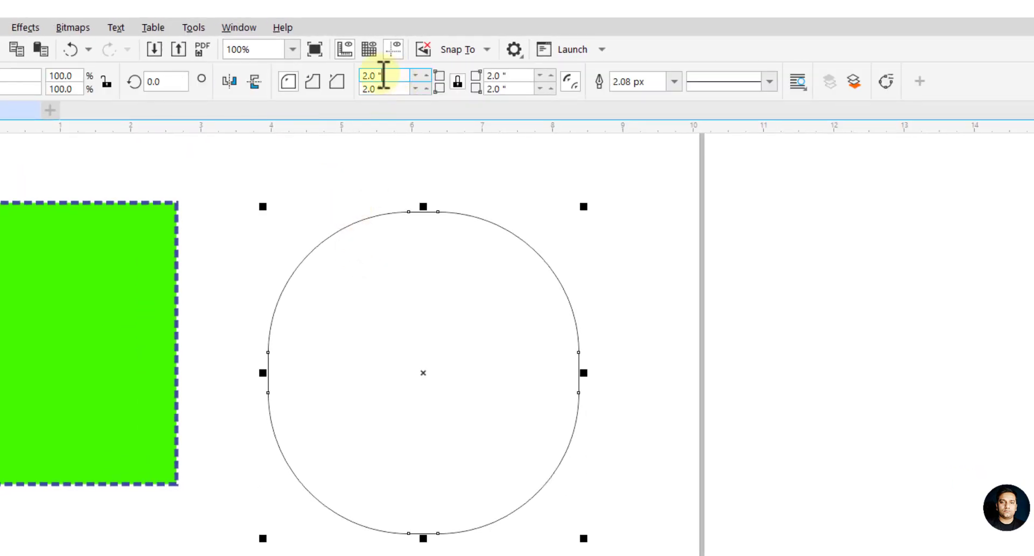
{"action": "double_click", "coordinate": [384, 75]}
{"action": "type", "text": "1"}
{"action": "key", "text": "Return"}
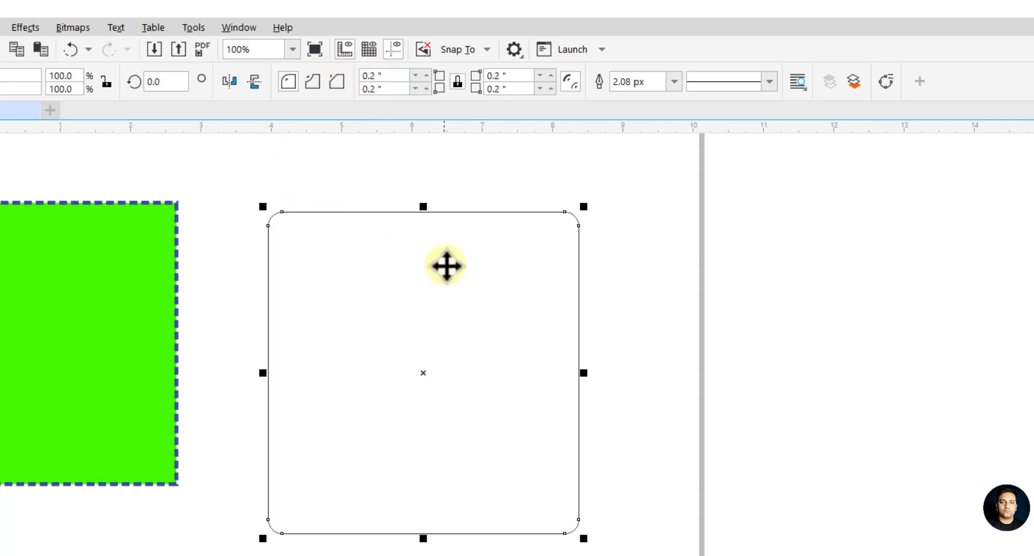
Step: Reselect the rectangle and set the corner radius to 0 to square its corners
{"action": "left_click", "coordinate": [622, 272]}
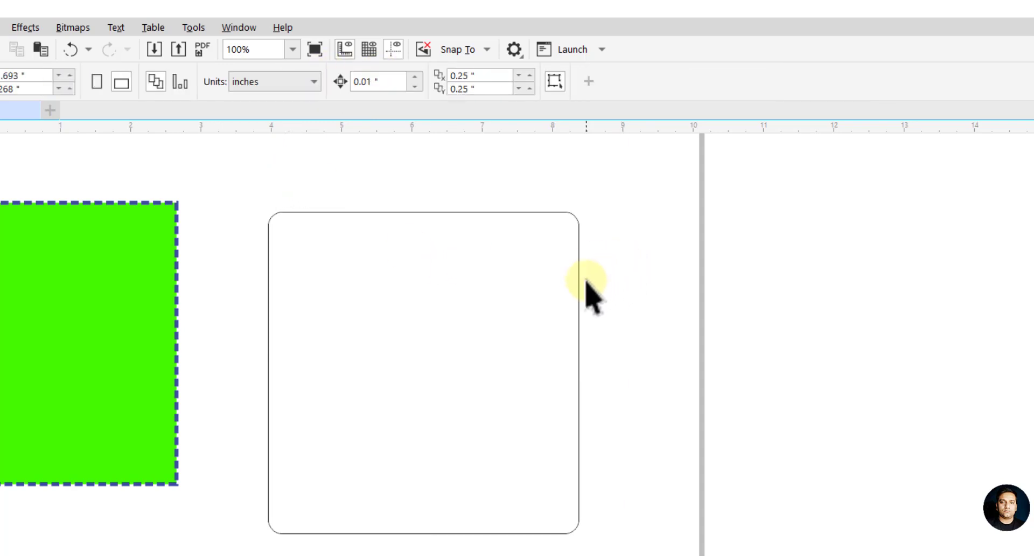
{"action": "left_click_drag", "start_coordinate": [237, 189], "coordinate": [590, 544]}
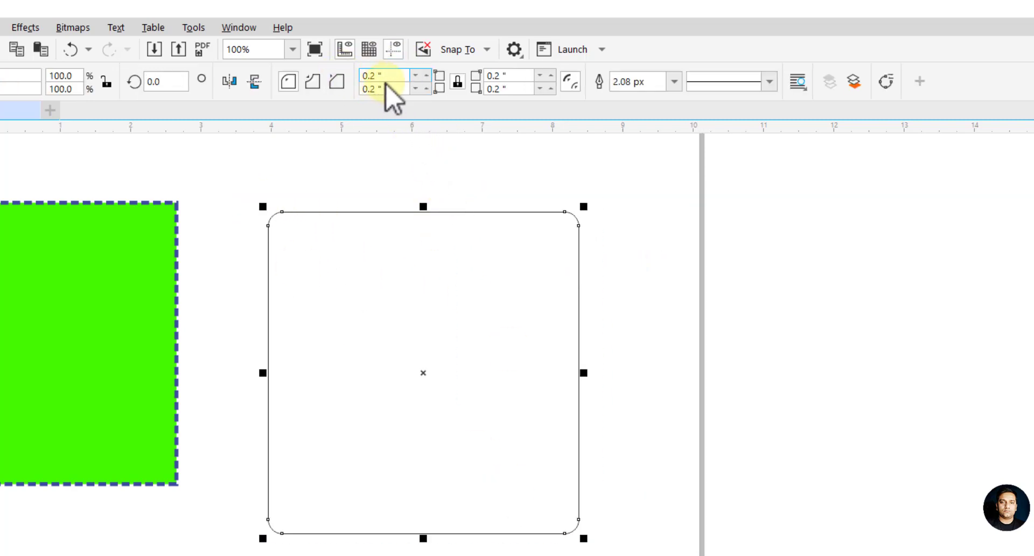
{"action": "left_click", "coordinate": [383, 77]}
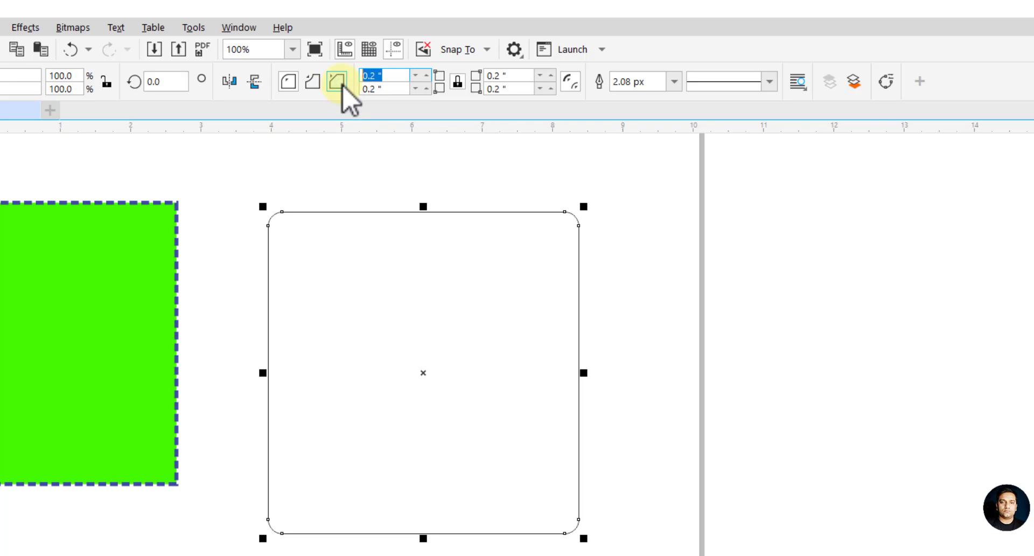
{"action": "type", "text": "0"}
{"action": "key", "text": "Return"}
Step: Unlock the corners and round only the bottom-left corner at 0.2 inch
{"action": "left_click", "coordinate": [458, 81]}
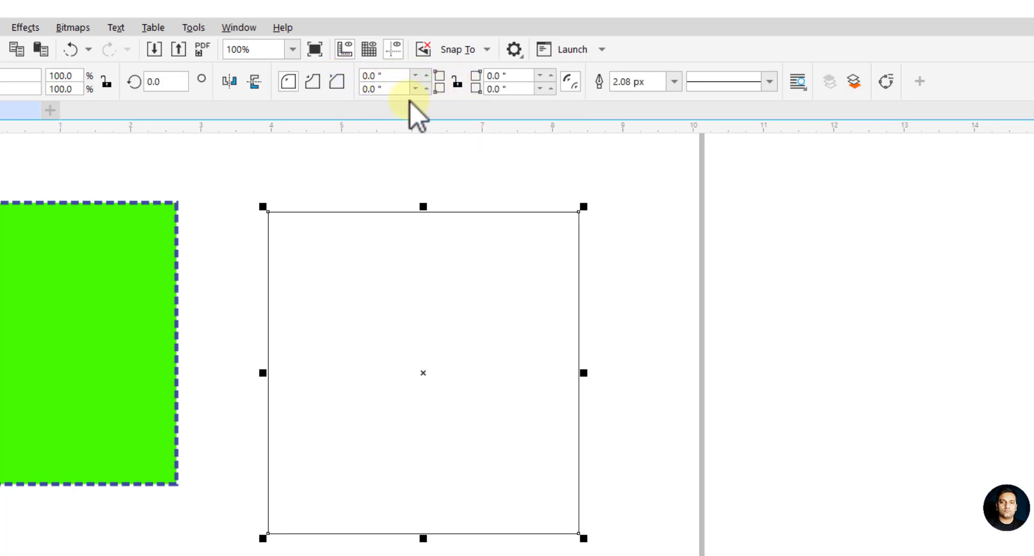
{"action": "left_click", "coordinate": [407, 88]}
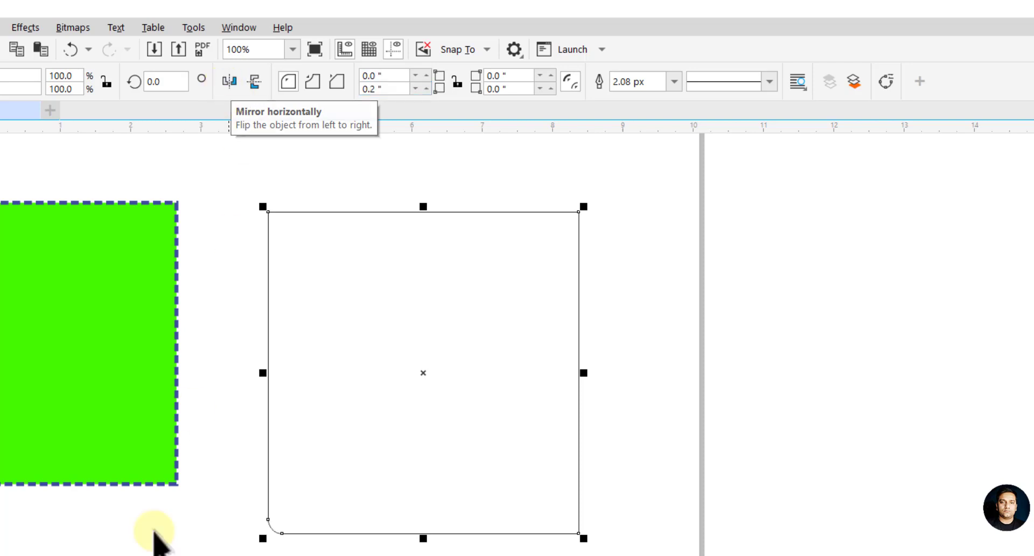
{"action": "left_click", "coordinate": [399, 85]}
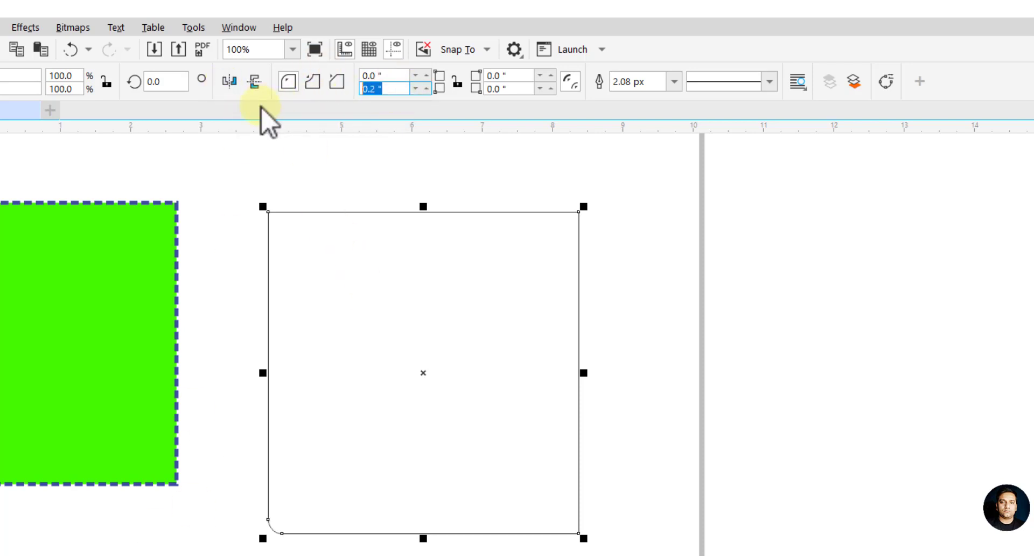
{"action": "scroll", "coordinate": [264, 545], "scroll_direction": "up", "scroll_amount": 1}
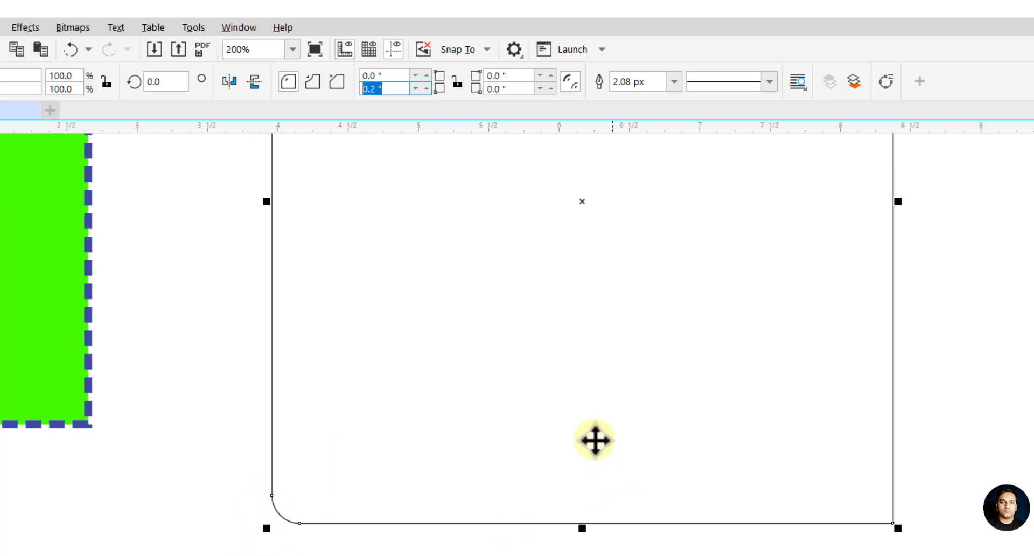
{"action": "scroll", "coordinate": [595, 438], "scroll_direction": "down", "scroll_amount": 4}
{"action": "scroll", "coordinate": [538, 334], "scroll_direction": "up", "scroll_amount": 2}
{"action": "scroll", "coordinate": [567, 353], "scroll_direction": "up", "scroll_amount": 2}
{"action": "scroll", "coordinate": [585, 413], "scroll_direction": "up", "scroll_amount": 1}
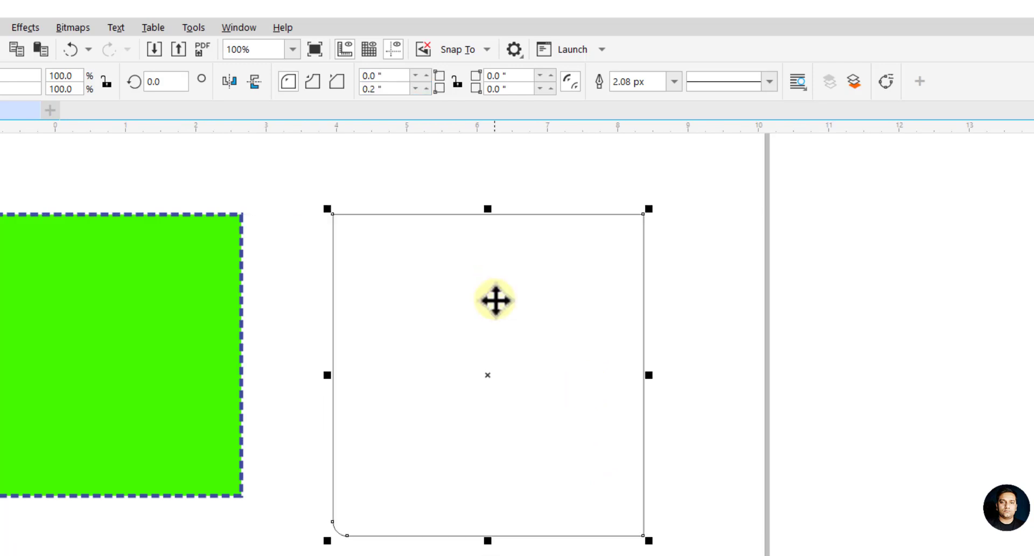
Step: Lock the corners again and apply one 0.5-inch radius to all four
{"action": "double_click", "coordinate": [378, 88]}
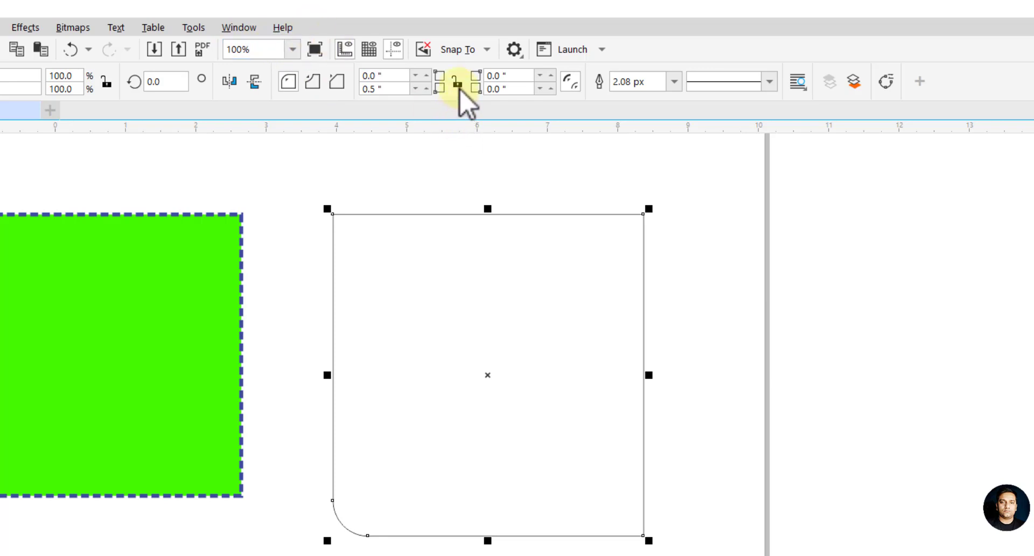
{"action": "left_click", "coordinate": [457, 84]}
{"action": "double_click", "coordinate": [402, 87]}
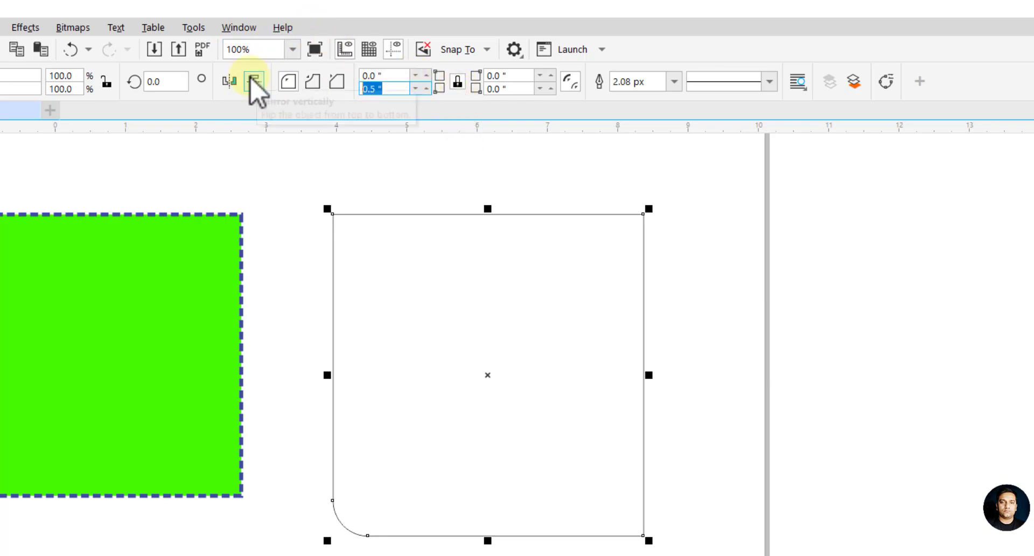
{"action": "key", "text": "BackSpace"}
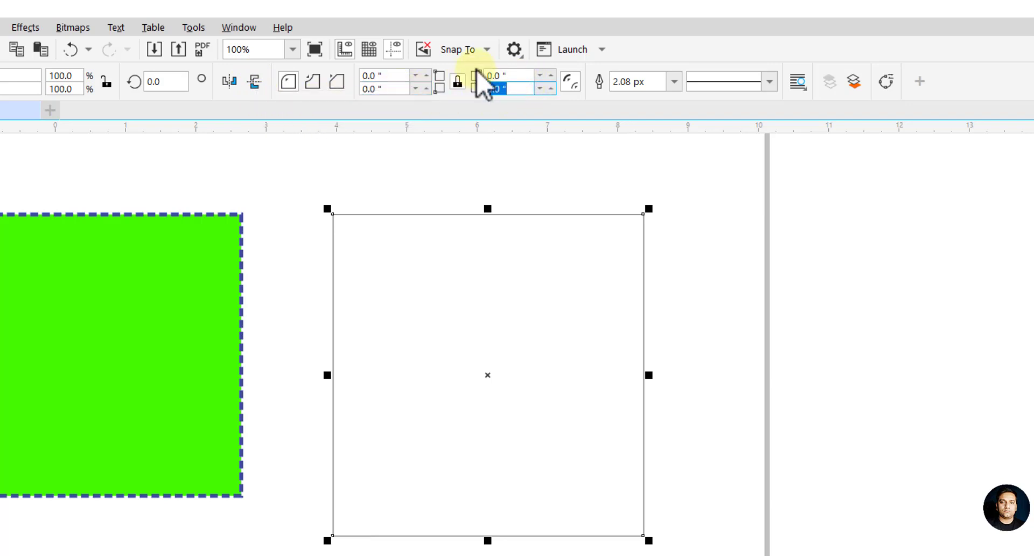
{"action": "type", "text": "0.5"}
{"action": "key", "text": "Return"}
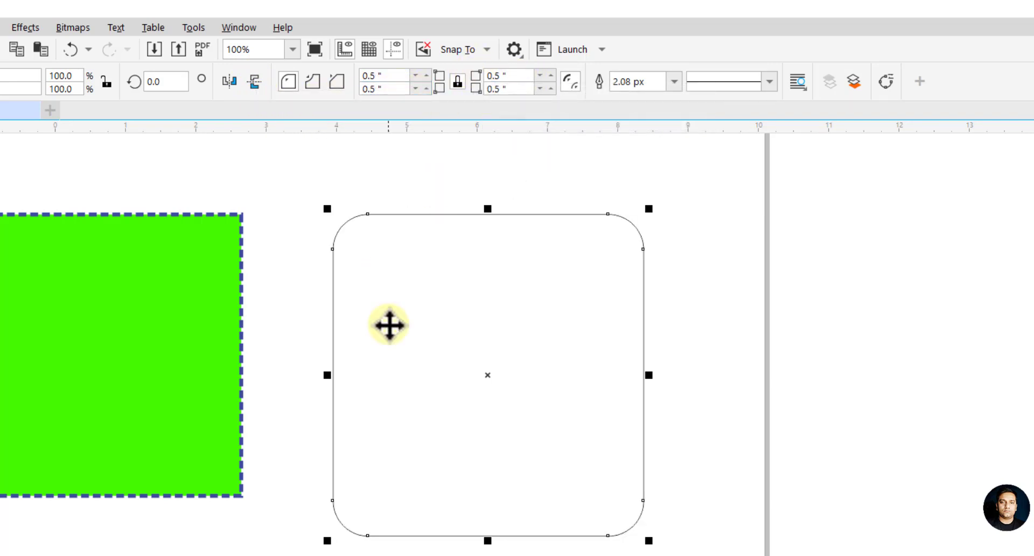
{"action": "scroll", "coordinate": [406, 307], "scroll_direction": "up", "scroll_amount": 1}
{"action": "scroll", "coordinate": [406, 305], "scroll_direction": "down", "scroll_amount": 1}
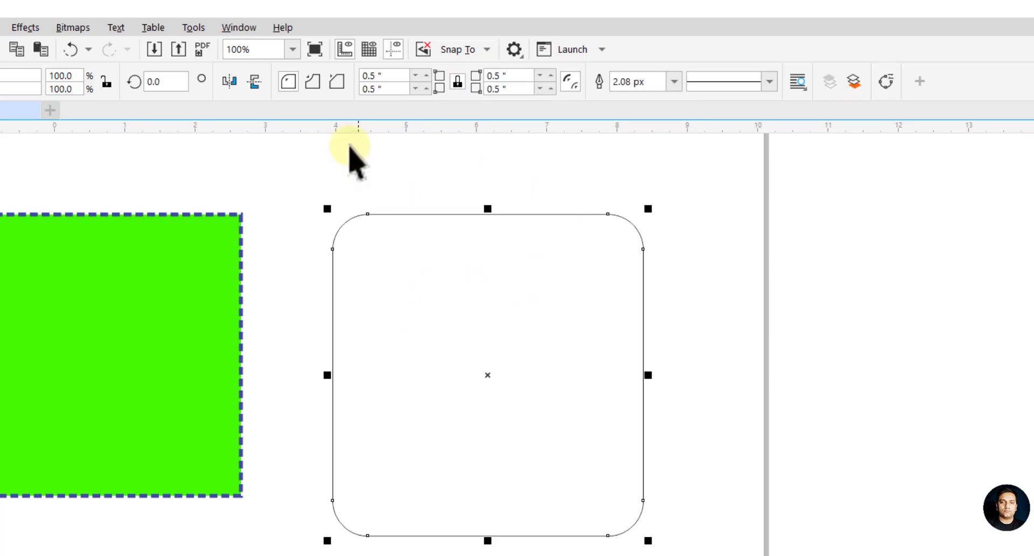
Step: Change the corners from scalloped to chamfered and shrink the chamfer to 0.41 inch
{"action": "left_click", "coordinate": [305, 85]}
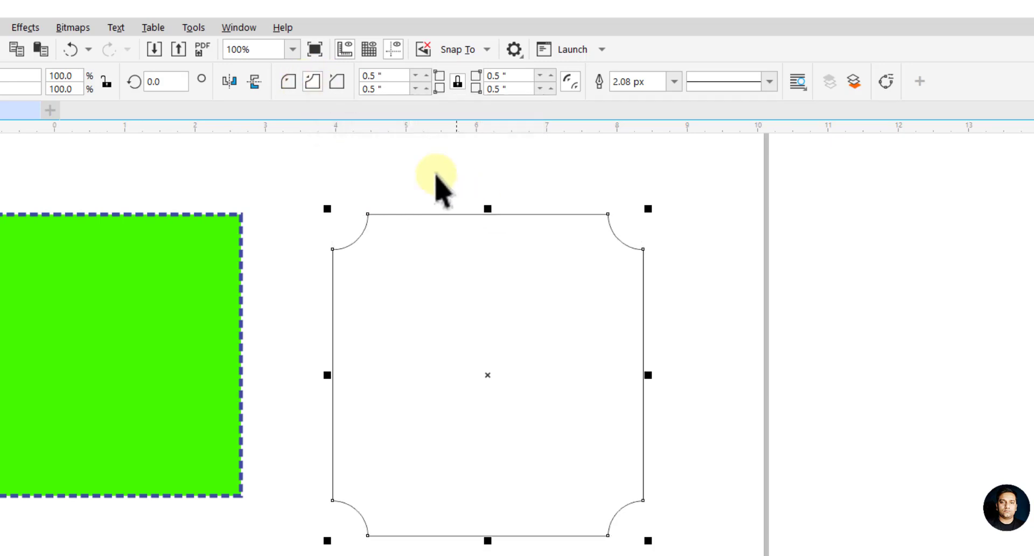
{"action": "left_click", "coordinate": [339, 83]}
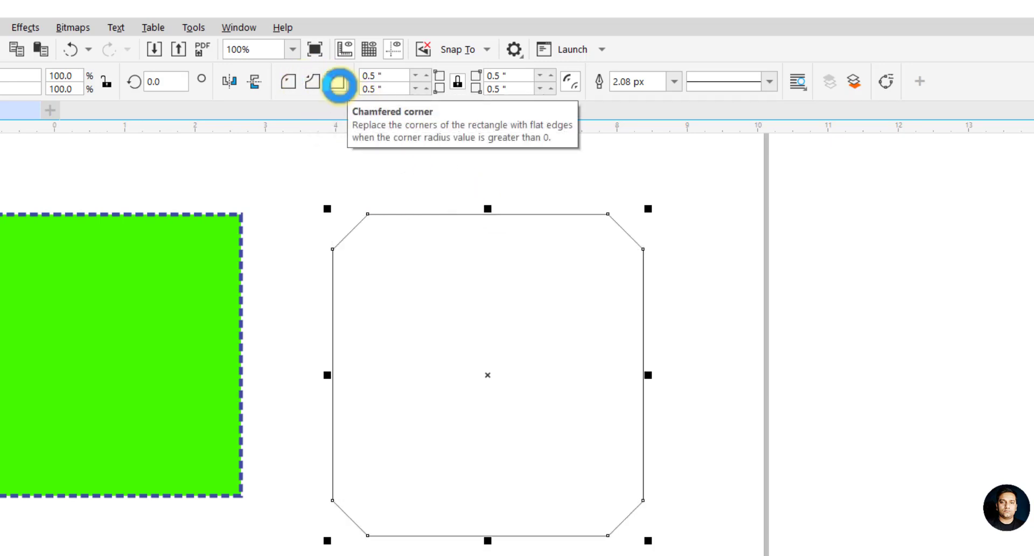
{"action": "left_click", "coordinate": [416, 76]}
{"action": "left_click", "coordinate": [417, 76]}
{"action": "left_click", "coordinate": [416, 76]}
{"action": "left_click", "coordinate": [416, 76]}
{"action": "left_click", "coordinate": [416, 76]}
{"action": "left_click", "coordinate": [416, 76]}
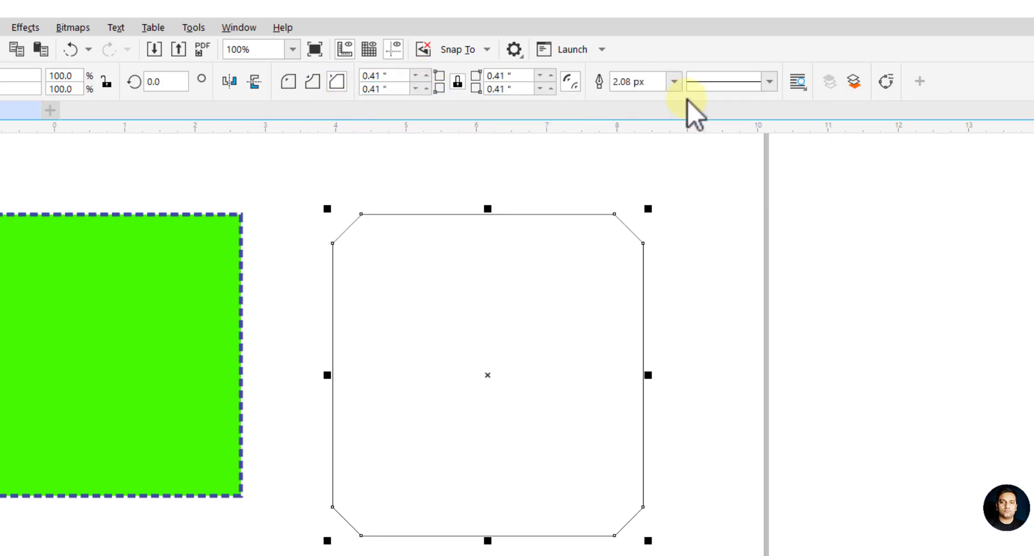
Step: Give the square a 16 px dashed outline
{"action": "left_click", "coordinate": [769, 81]}
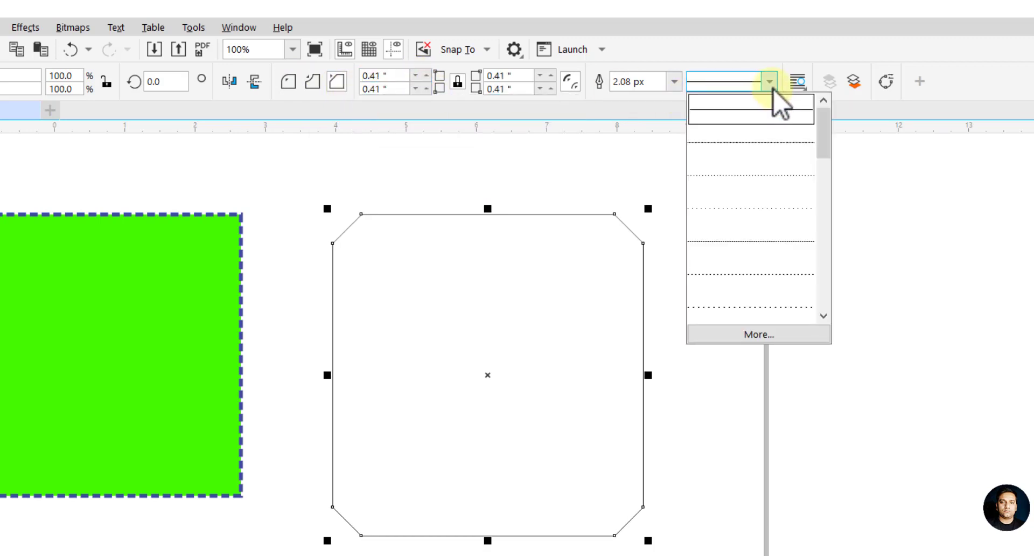
{"action": "left_click", "coordinate": [775, 241]}
{"action": "left_click", "coordinate": [673, 87]}
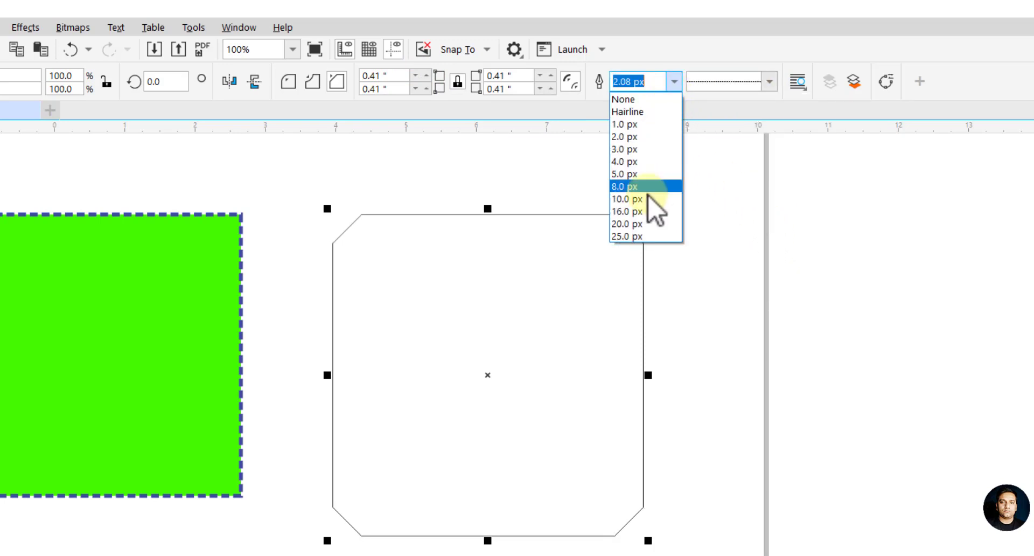
{"action": "left_click", "coordinate": [646, 194]}
{"action": "left_click", "coordinate": [674, 85]}
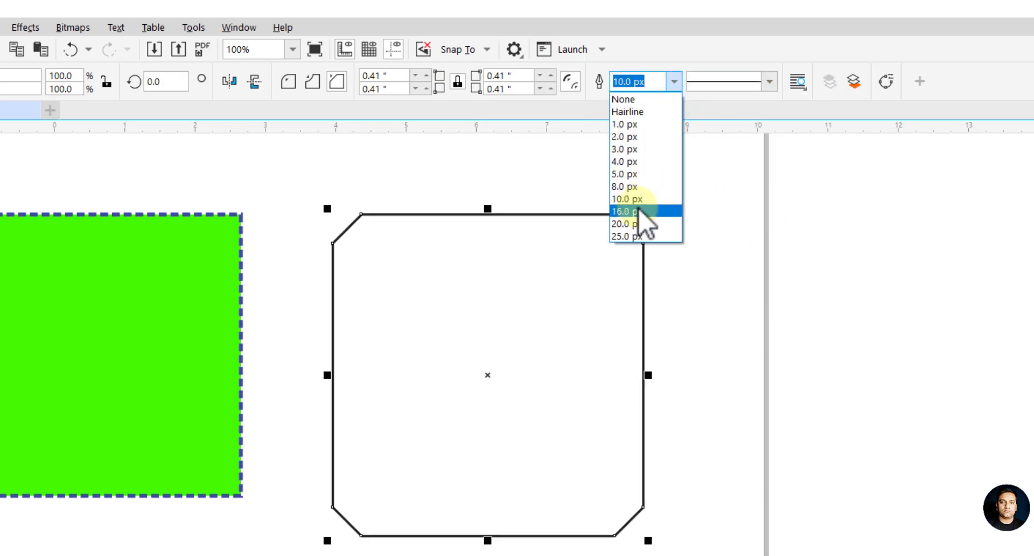
{"action": "left_click", "coordinate": [641, 210]}
{"action": "left_click", "coordinate": [769, 81]}
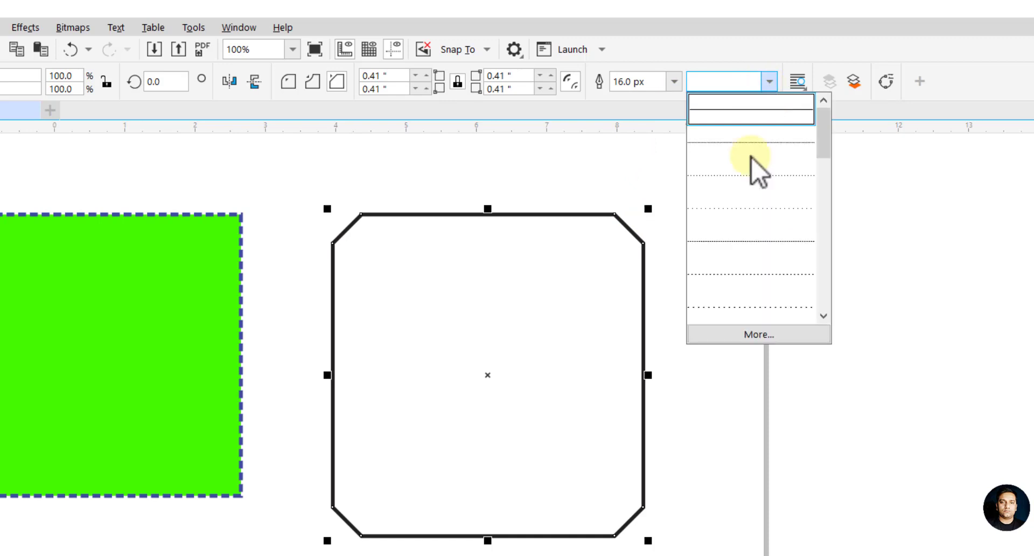
{"action": "left_click", "coordinate": [758, 276]}
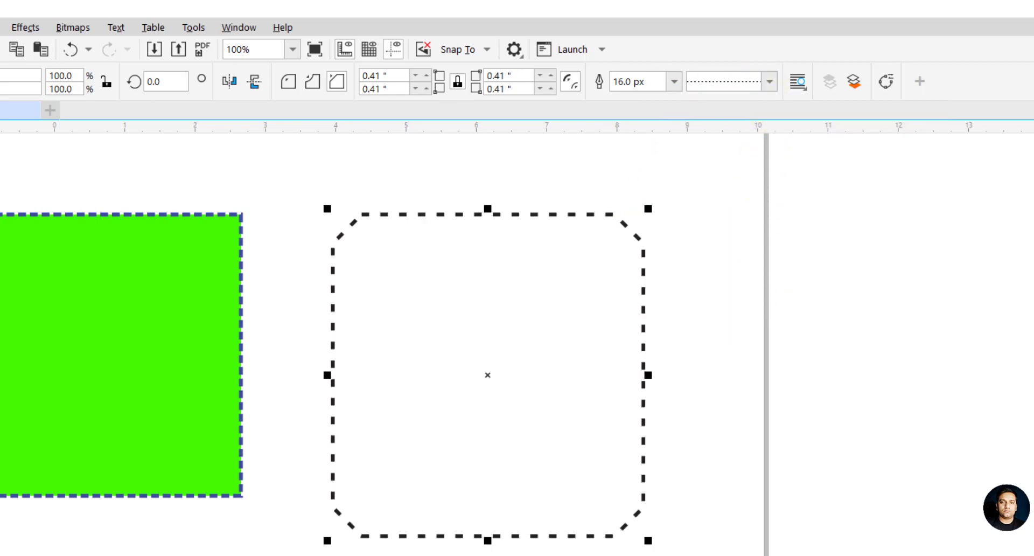
Step: Move the green square inside the chamfered square and remove its outline
{"action": "left_click_drag", "start_coordinate": [34, 366], "coordinate": [416, 395]}
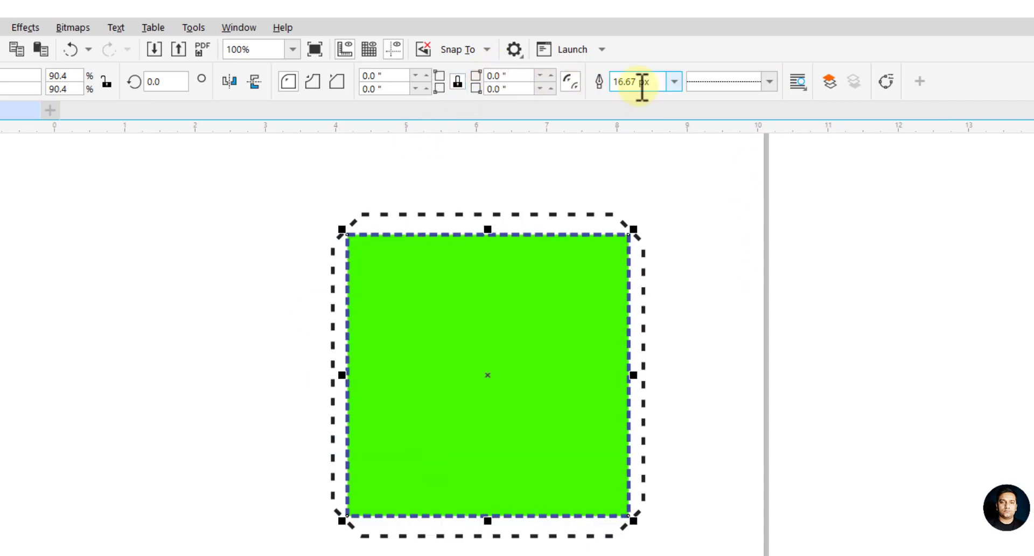
{"action": "type", "text": "0"}
{"action": "key", "text": "Return"}
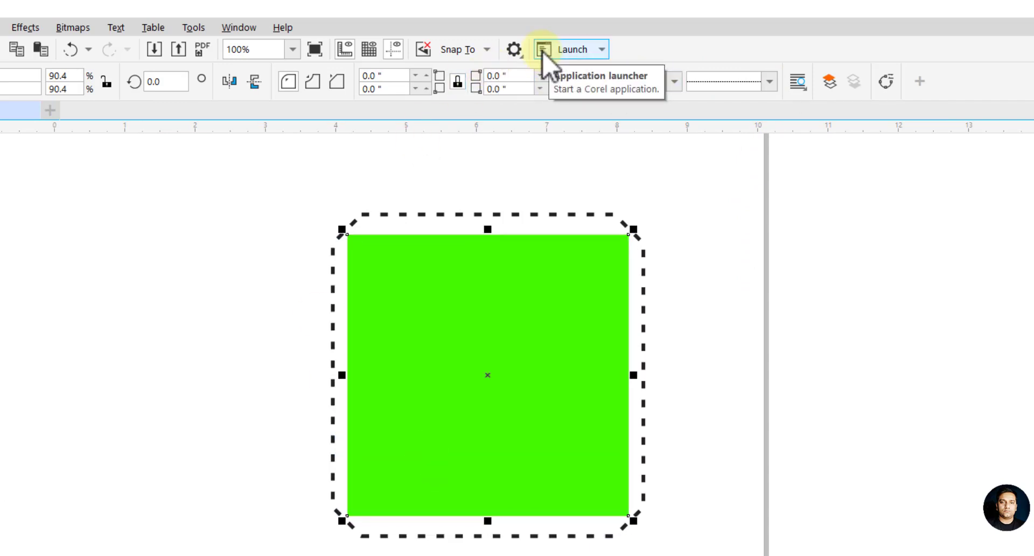
{"action": "left_click", "coordinate": [750, 283]}
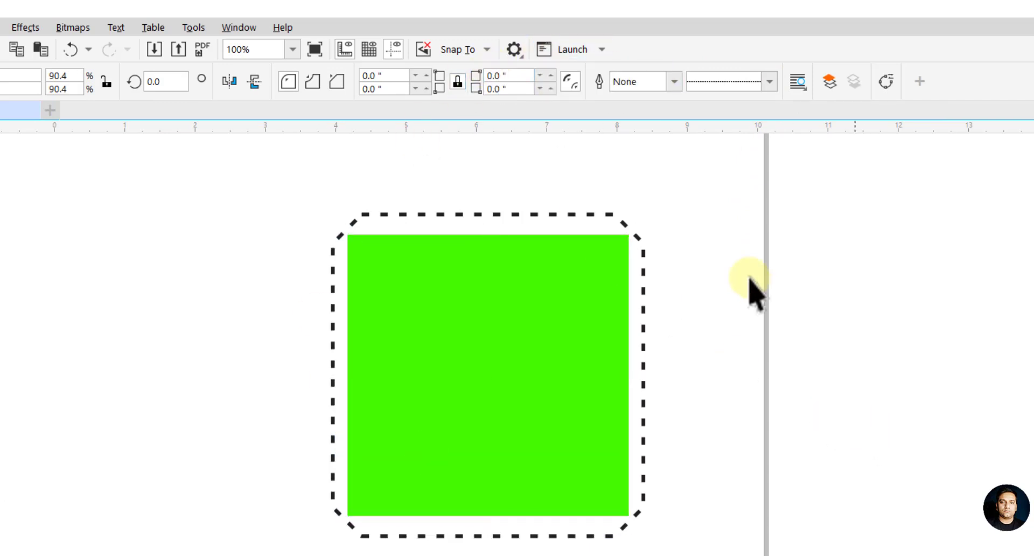
{"action": "left_click", "coordinate": [558, 347]}
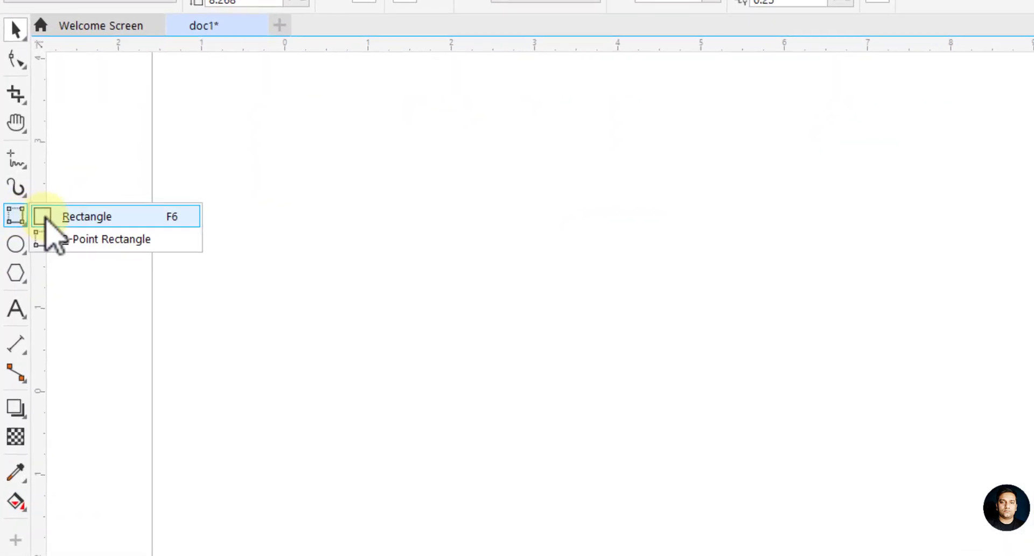
{"action": "mouse_move", "coordinate": [15, 274]}
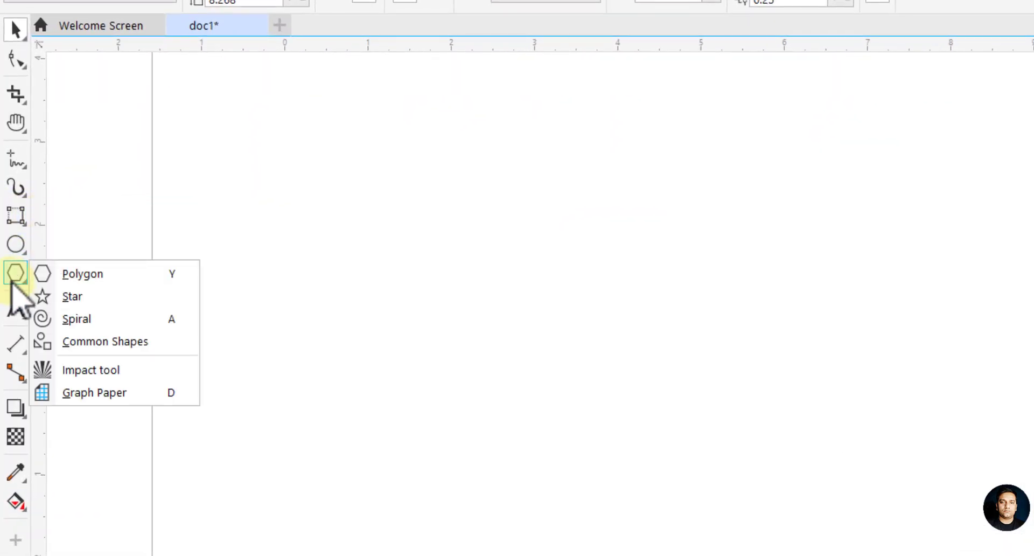
Step: Draw a polygon, set it to 6 sides and flip it vertically
{"action": "left_click", "coordinate": [81, 274]}
{"action": "left_click_drag", "start_coordinate": [272, 163], "coordinate": [472, 333]}
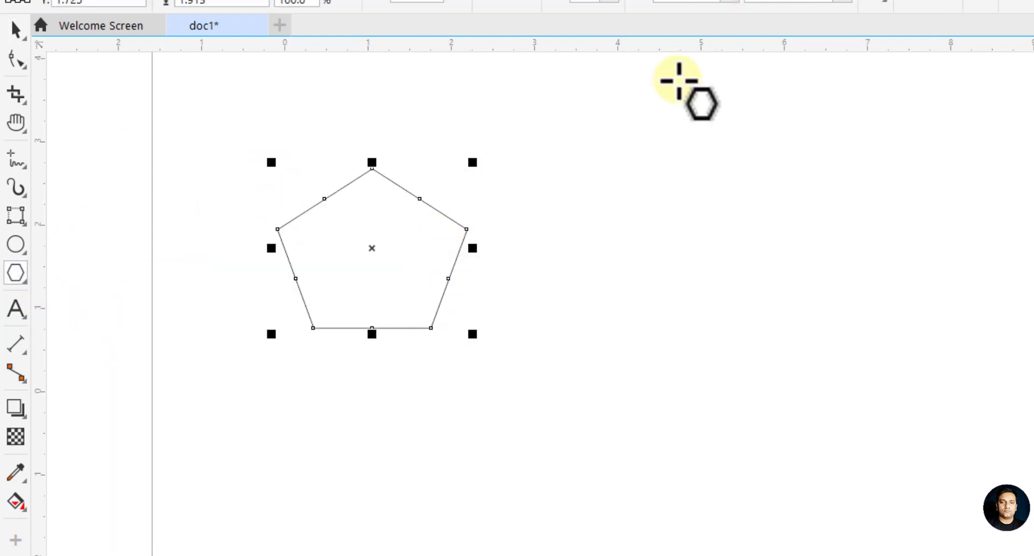
{"action": "left_click", "coordinate": [577, 96]}
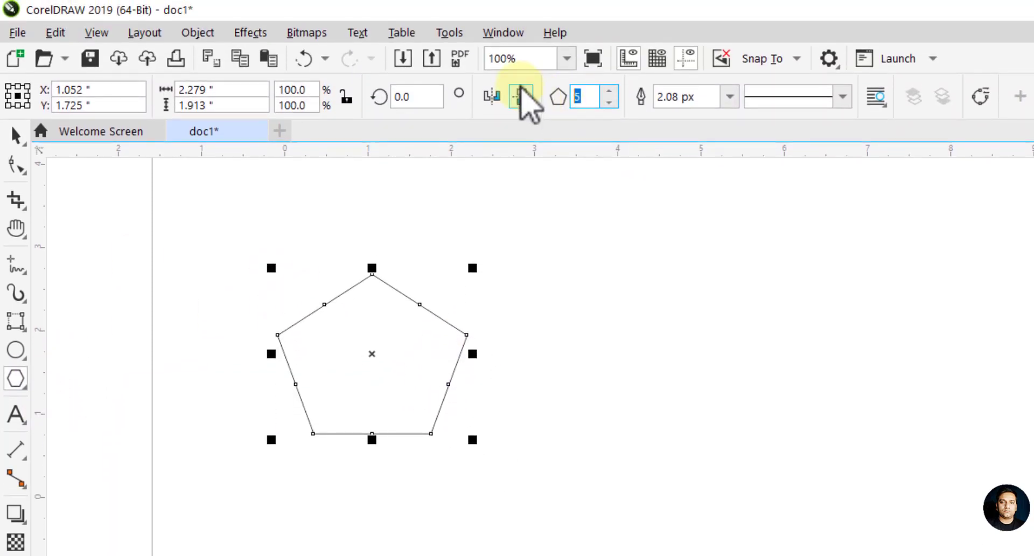
{"action": "type", "text": "6"}
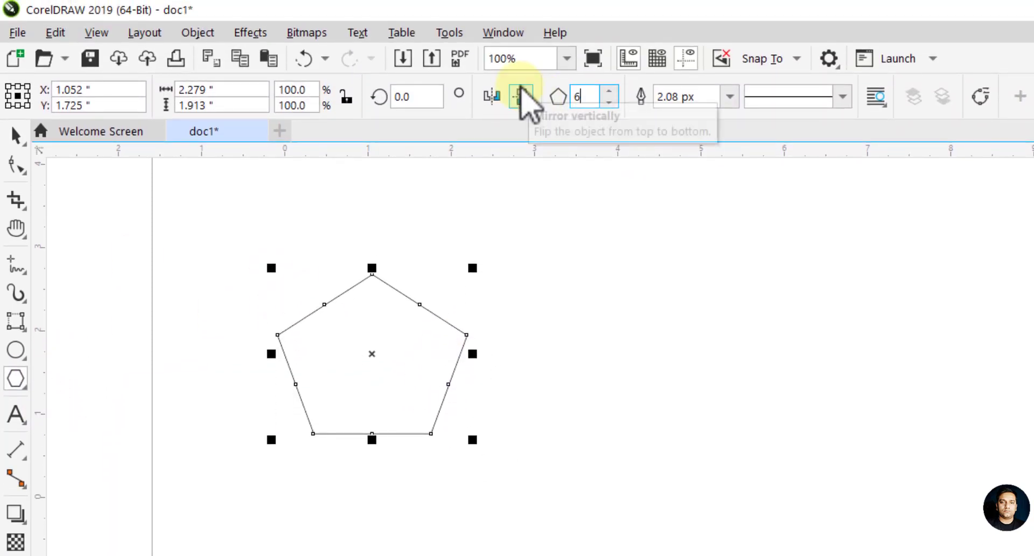
{"action": "key", "text": "Return"}
{"action": "left_click", "coordinate": [521, 97]}
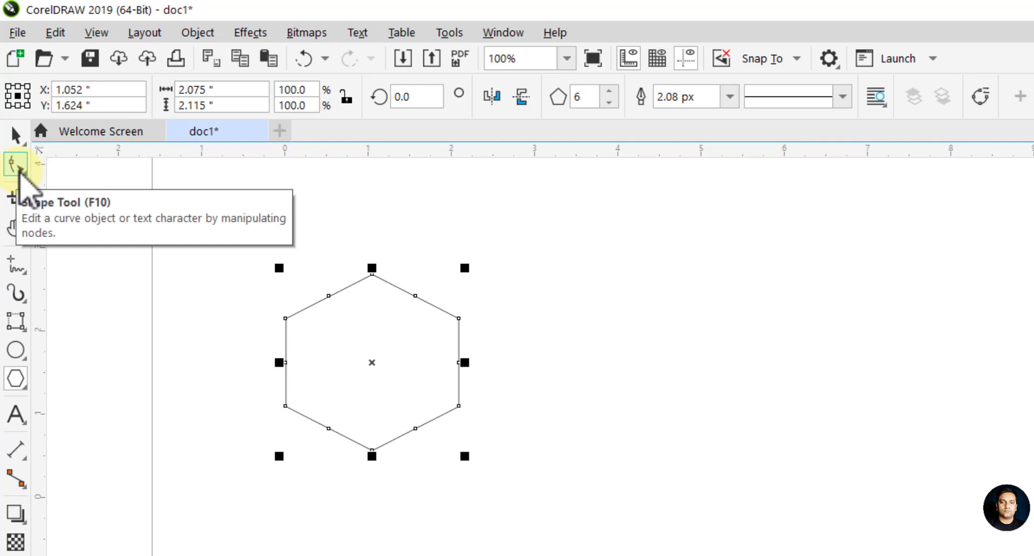
Step: Node-edit the hexagon into a twisted star, fill it crimson and move it lower
{"action": "left_click", "coordinate": [19, 171]}
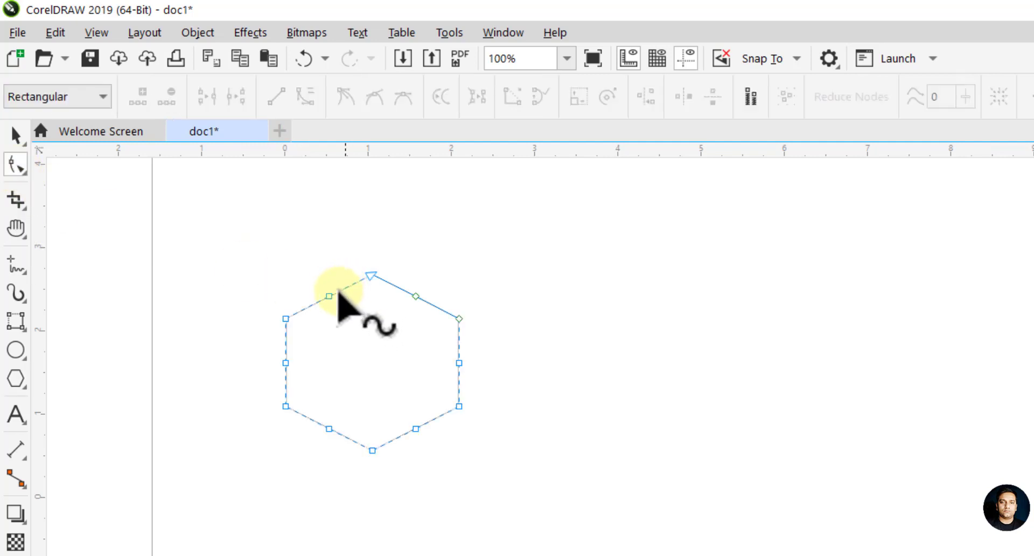
{"action": "left_click_drag", "start_coordinate": [330, 295], "coordinate": [351, 333]}
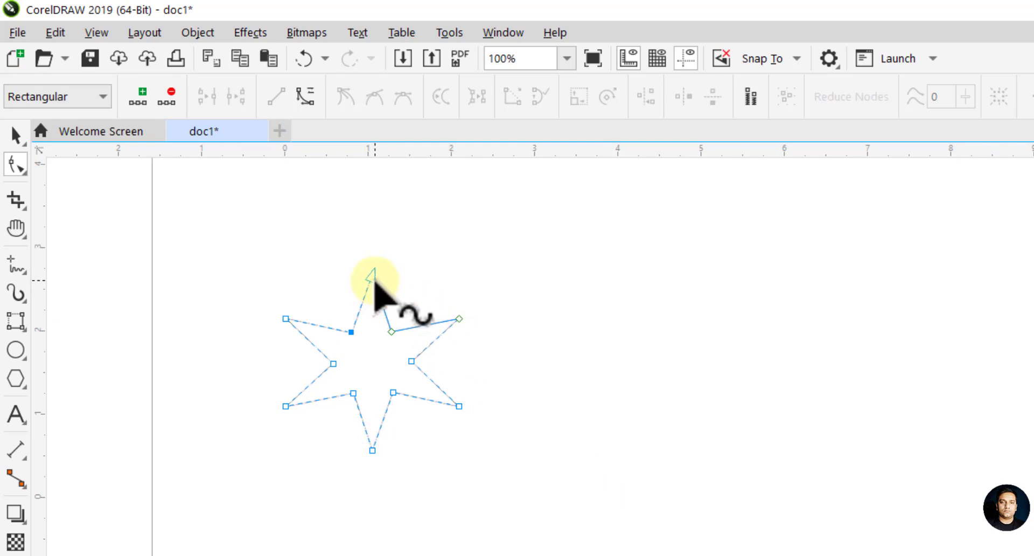
{"action": "left_click_drag", "start_coordinate": [376, 280], "coordinate": [603, 267]}
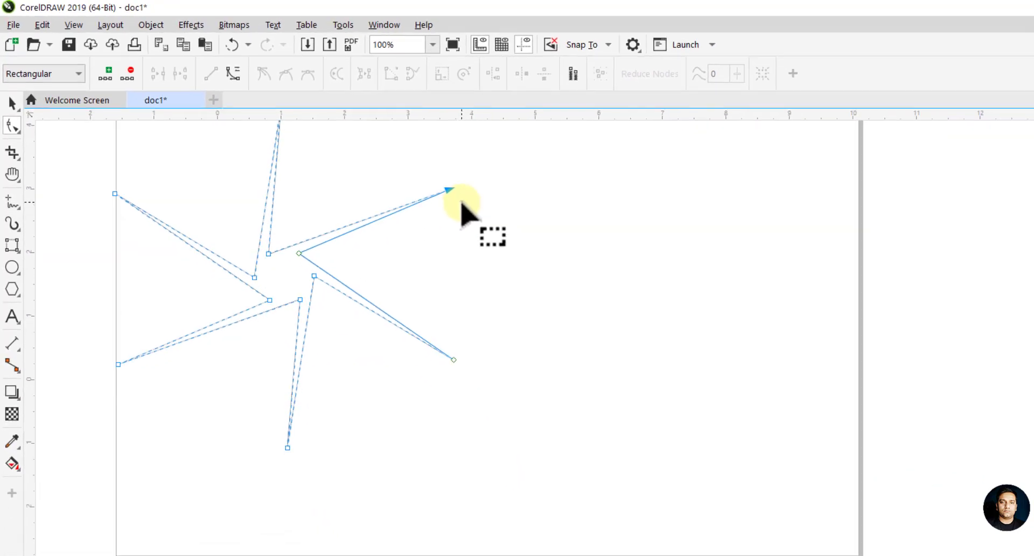
{"action": "left_click", "coordinate": [1027, 269]}
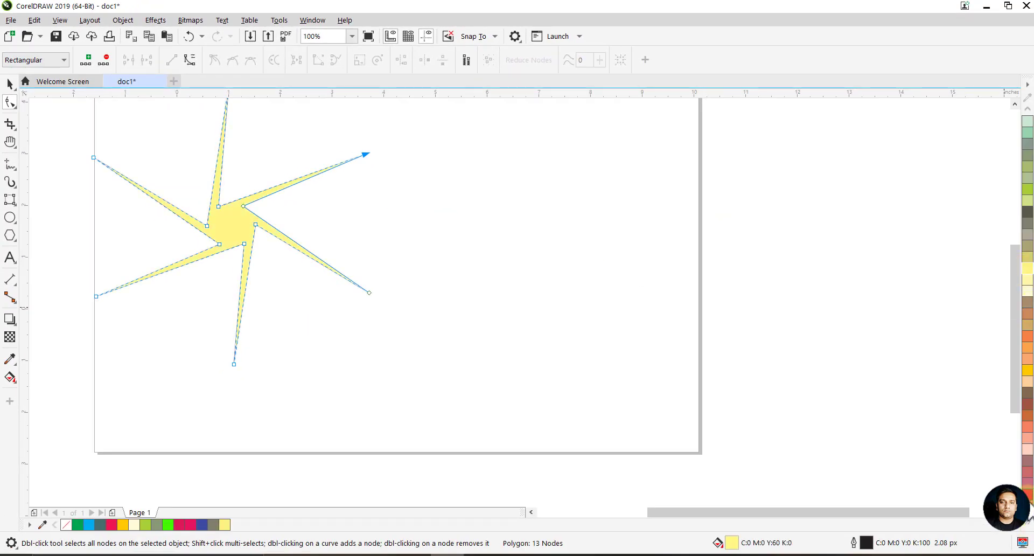
{"action": "left_click", "coordinate": [1028, 494]}
{"action": "left_click", "coordinate": [10, 84]}
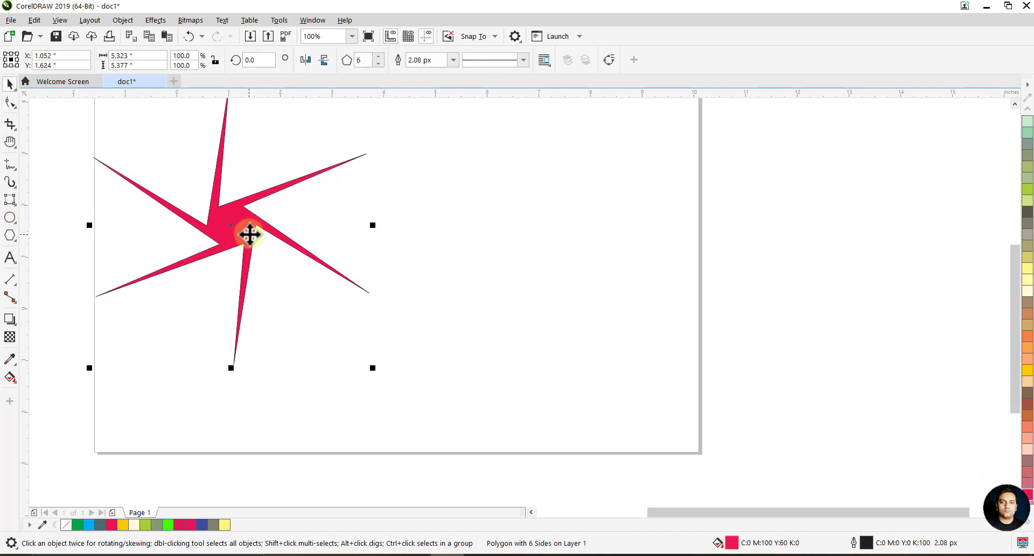
{"action": "left_click_drag", "start_coordinate": [249, 234], "coordinate": [252, 296]}
{"action": "left_click", "coordinate": [531, 263]}
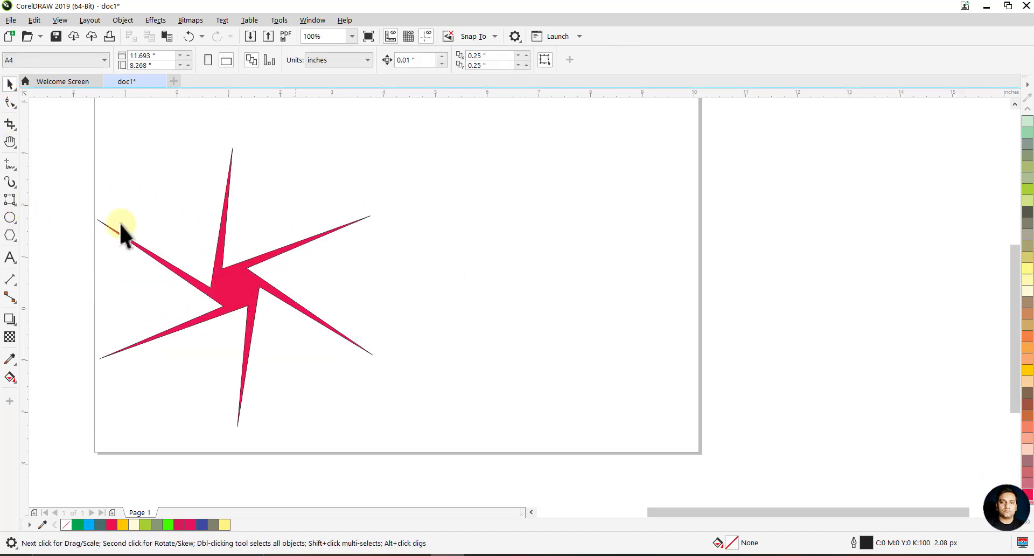
Step: Reshape a new pentagon into a red star and move it to the lower left
{"action": "left_click", "coordinate": [16, 230]}
{"action": "mouse_move", "coordinate": [440, 176]}
{"action": "left_mouse_down"}
{"action": "mouse_move", "coordinate": [582, 317]}
{"action": "mouse_move", "coordinate": [573, 305]}
{"action": "left_mouse_up"}
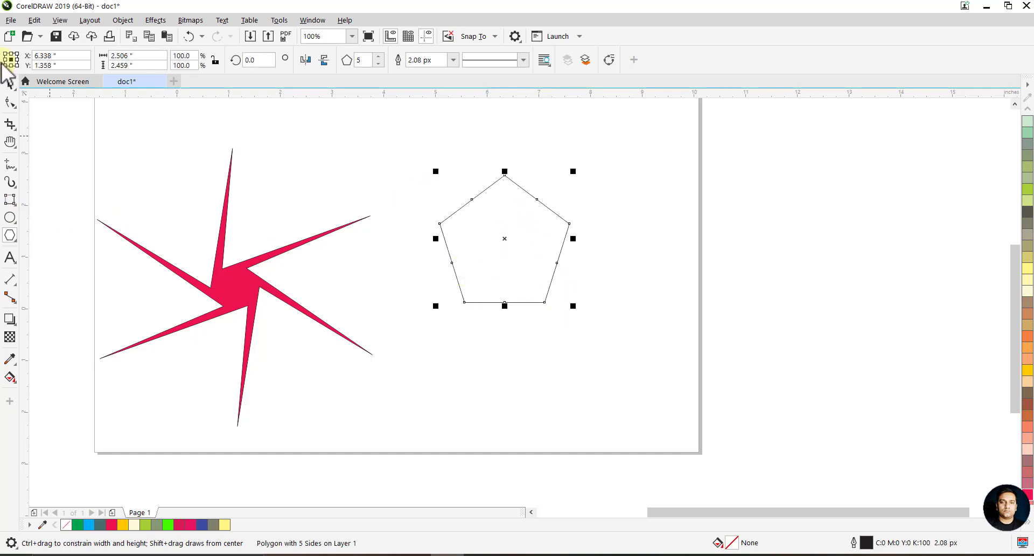
{"action": "left_click", "coordinate": [11, 101]}
{"action": "left_click_drag", "start_coordinate": [472, 199], "coordinate": [570, 390]}
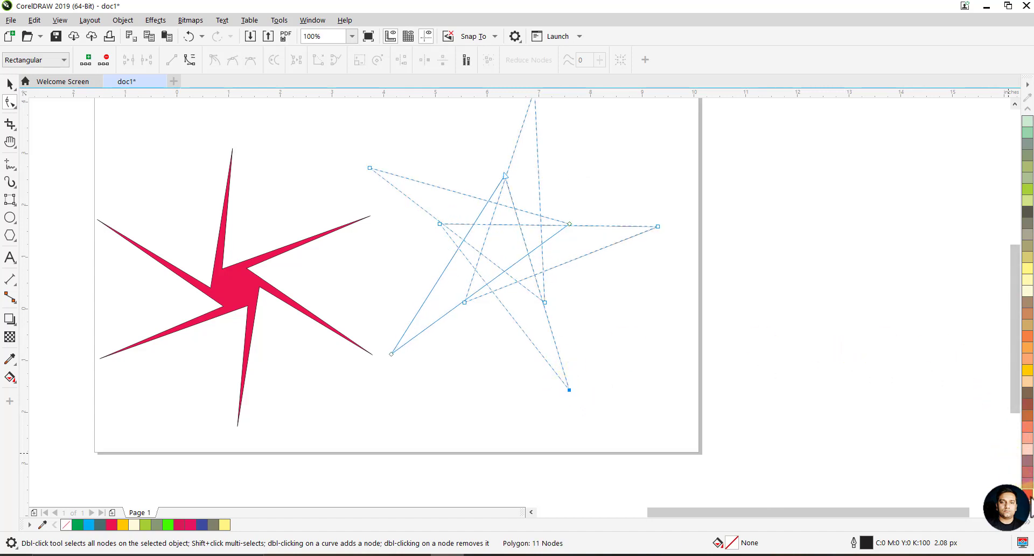
{"action": "left_click", "coordinate": [1027, 493]}
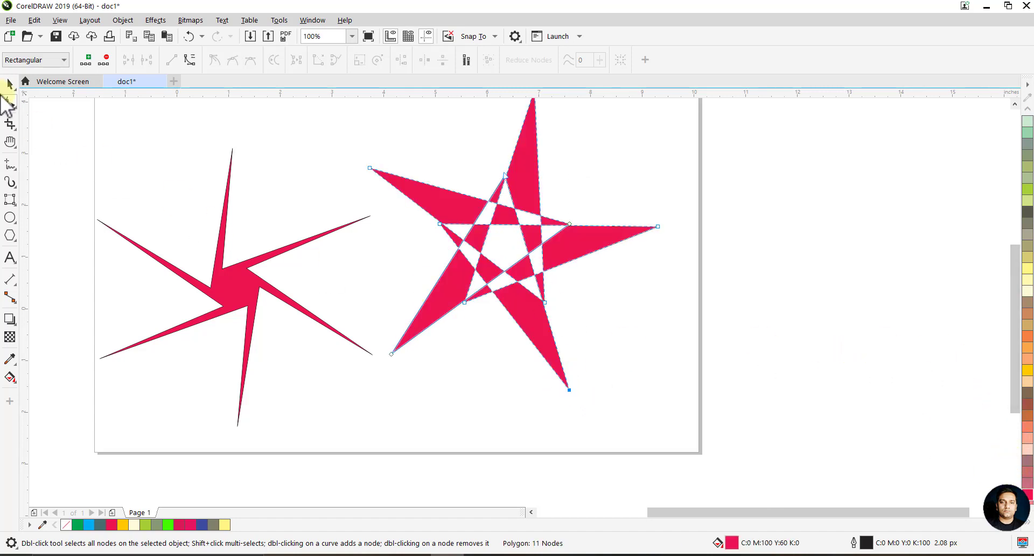
{"action": "left_click", "coordinate": [10, 84]}
{"action": "mouse_move", "coordinate": [429, 232]}
{"action": "left_mouse_down"}
{"action": "mouse_move", "coordinate": [241, 383]}
{"action": "mouse_move", "coordinate": [81, 398]}
{"action": "left_mouse_up"}
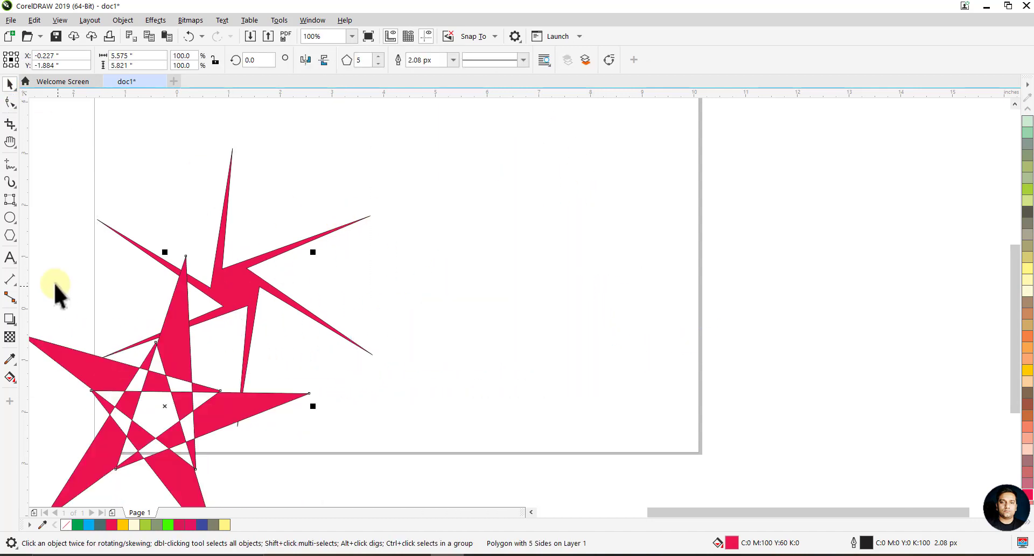
Step: Draw another pentagon on the right, fill it yellow and pull a node into a star
{"action": "left_click", "coordinate": [10, 235]}
{"action": "mouse_move", "coordinate": [537, 176]}
{"action": "left_mouse_down"}
{"action": "mouse_move", "coordinate": [685, 317]}
{"action": "mouse_move", "coordinate": [683, 308]}
{"action": "left_mouse_up"}
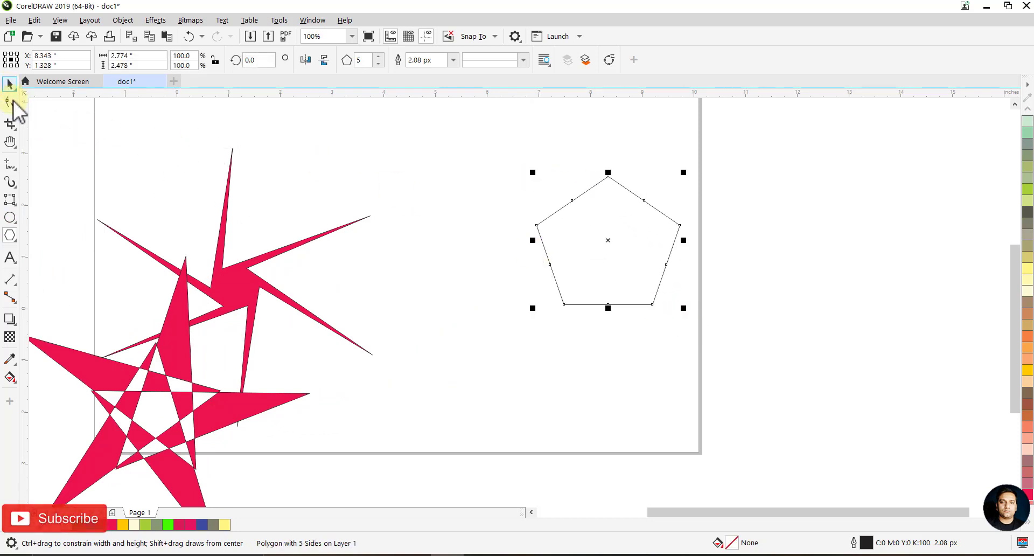
{"action": "left_click", "coordinate": [10, 102]}
{"action": "left_click", "coordinate": [1027, 370]}
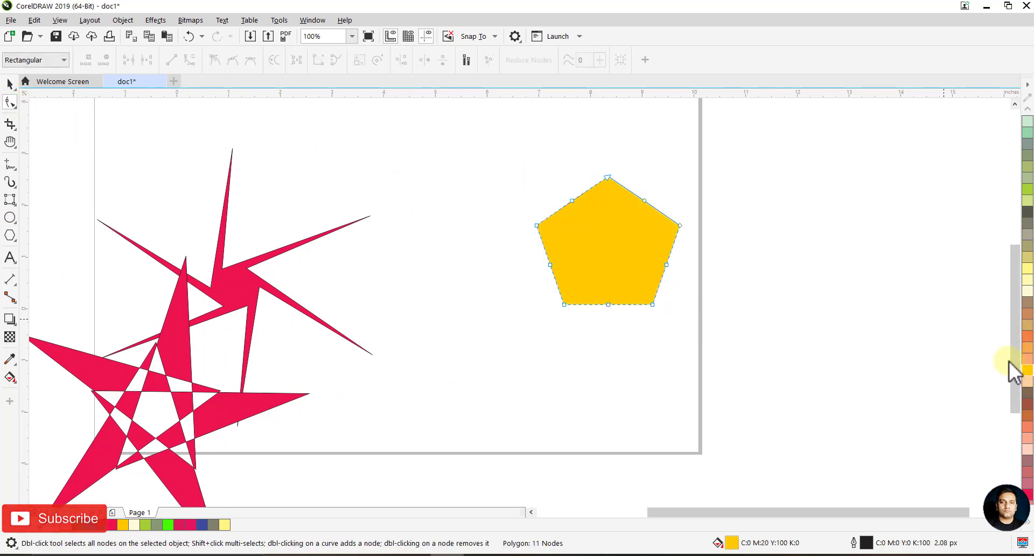
{"action": "left_click", "coordinate": [572, 200]}
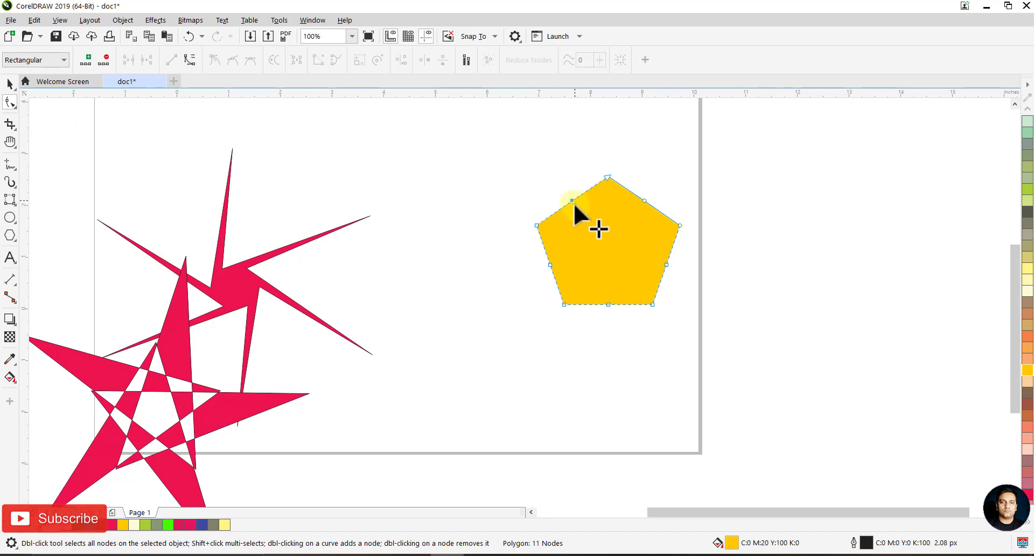
{"action": "left_click_drag", "start_coordinate": [574, 204], "coordinate": [725, 231]}
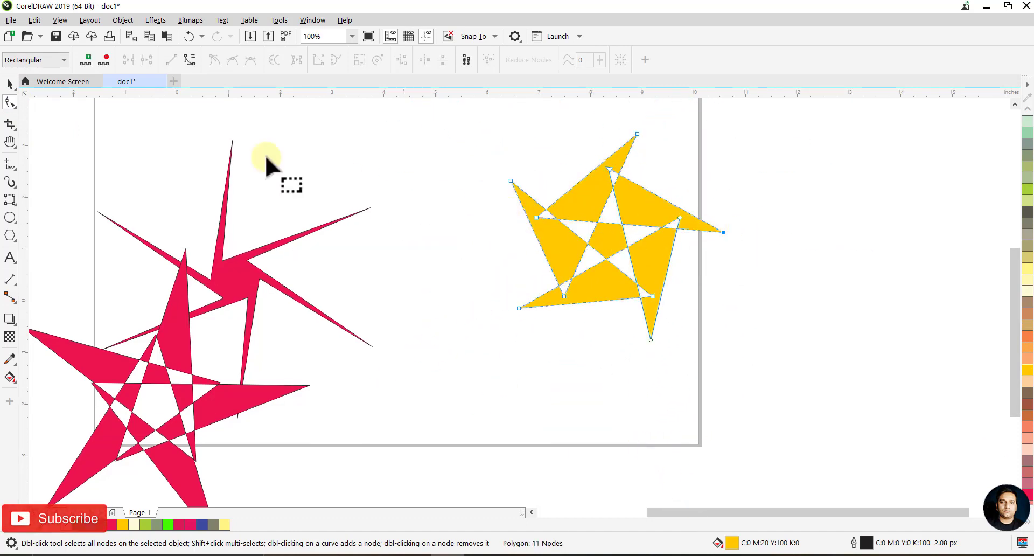
Step: Delete the yellow and crimson swirl stars, then select the remaining red star
{"action": "left_click", "coordinate": [11, 85]}
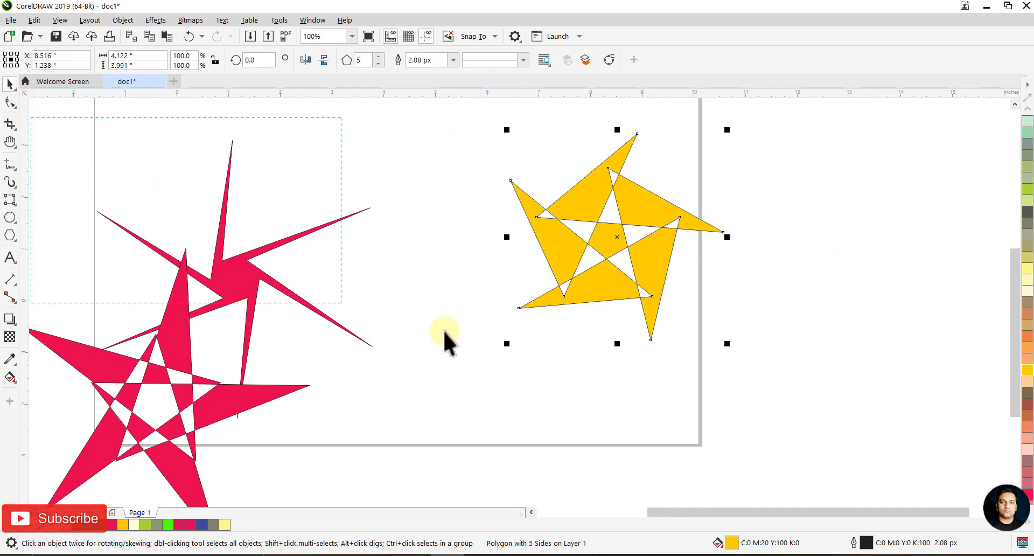
{"action": "key", "text": "ctrl+a"}
{"action": "key", "text": "Delete"}
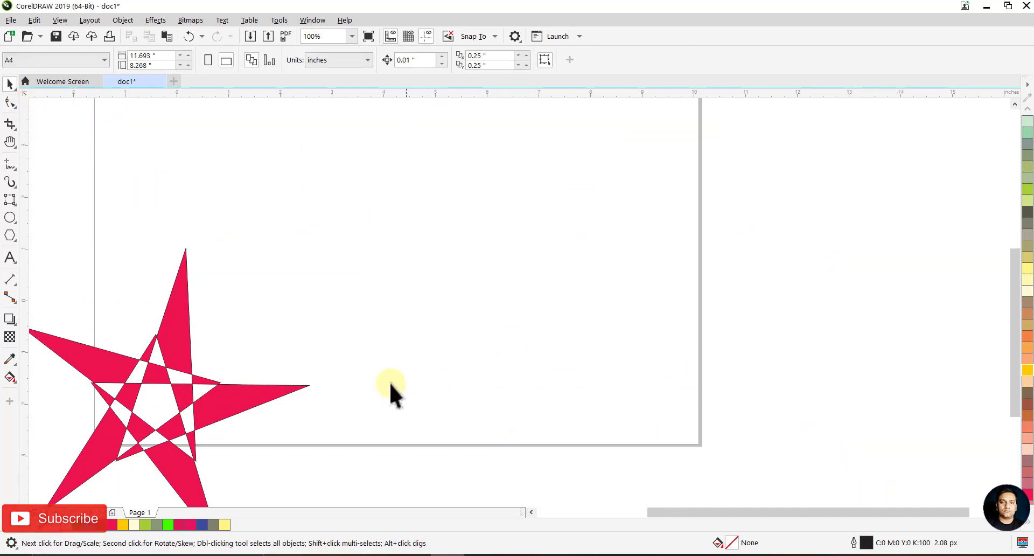
{"action": "left_click", "coordinate": [243, 412]}
Step: Delete the red star and draw a light-yellow right-pointing arrow from Common Shapes
{"action": "key", "text": "Delete"}
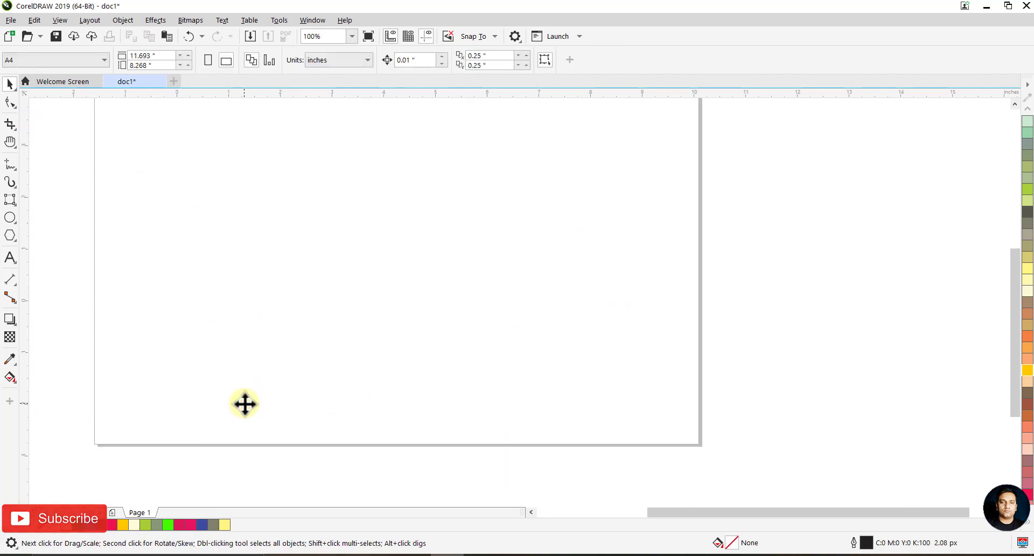
{"action": "left_click", "coordinate": [15, 242]}
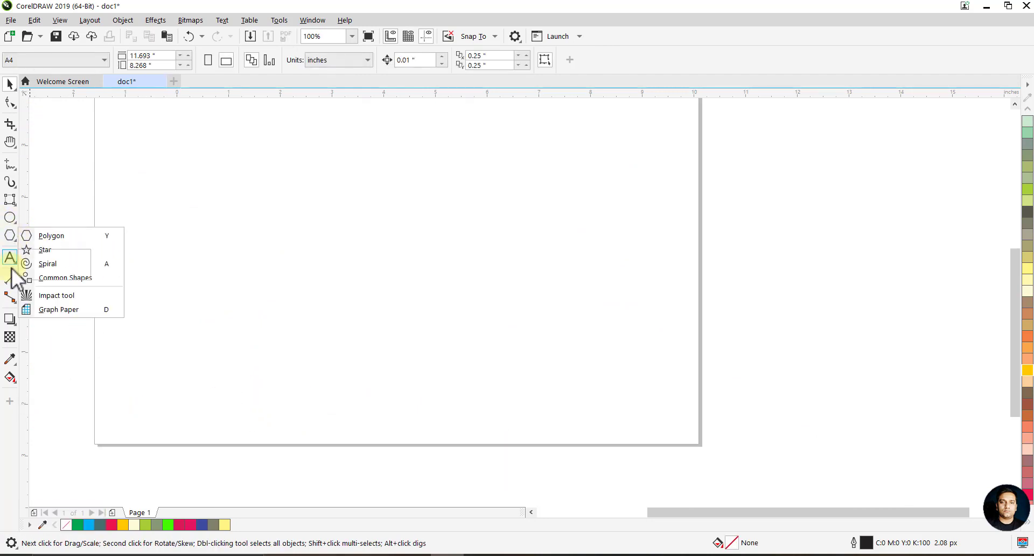
{"action": "left_click", "coordinate": [10, 236]}
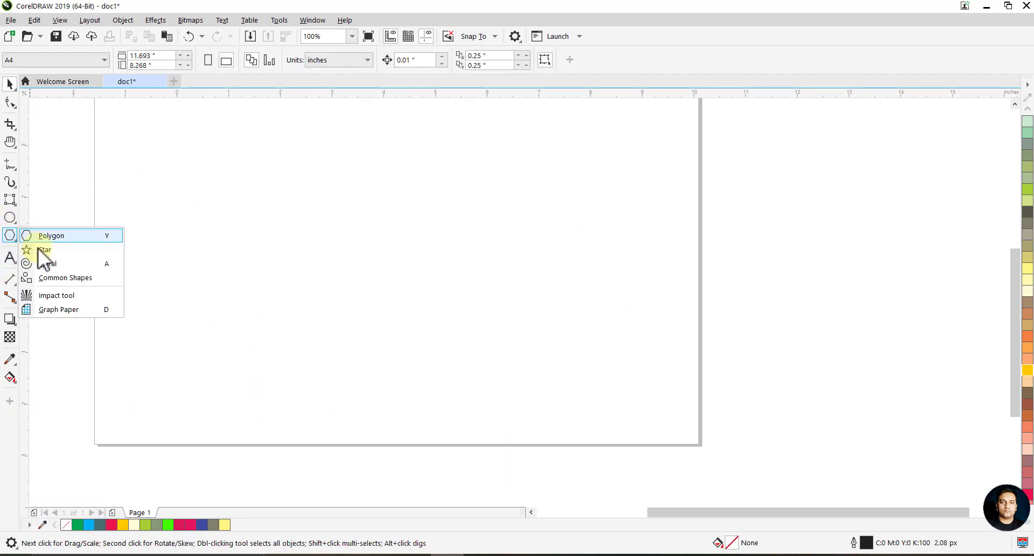
{"action": "left_click", "coordinate": [60, 277]}
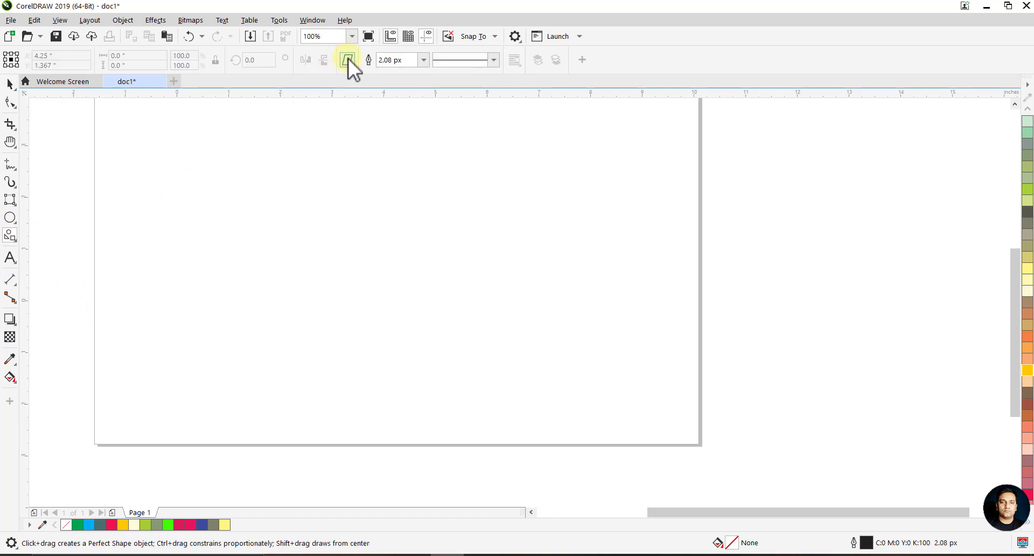
{"action": "left_click", "coordinate": [348, 59]}
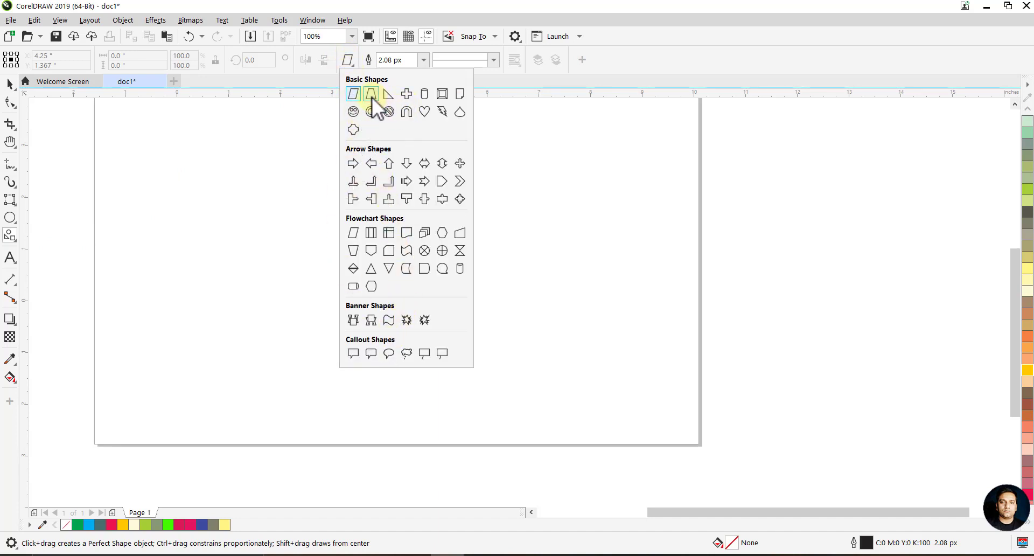
{"action": "left_click", "coordinate": [353, 164]}
{"action": "left_click_drag", "start_coordinate": [203, 205], "coordinate": [440, 331]}
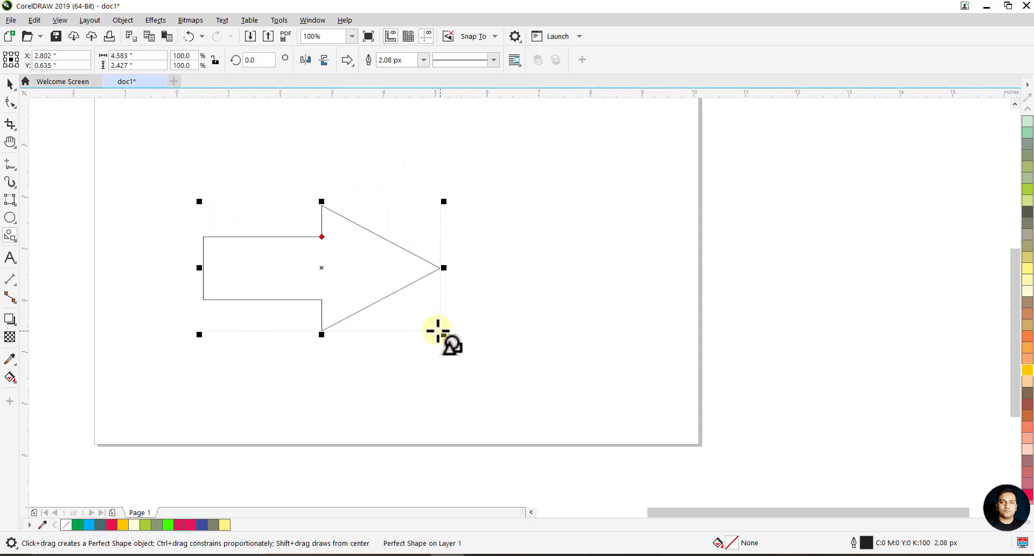
{"action": "left_click", "coordinate": [1028, 269]}
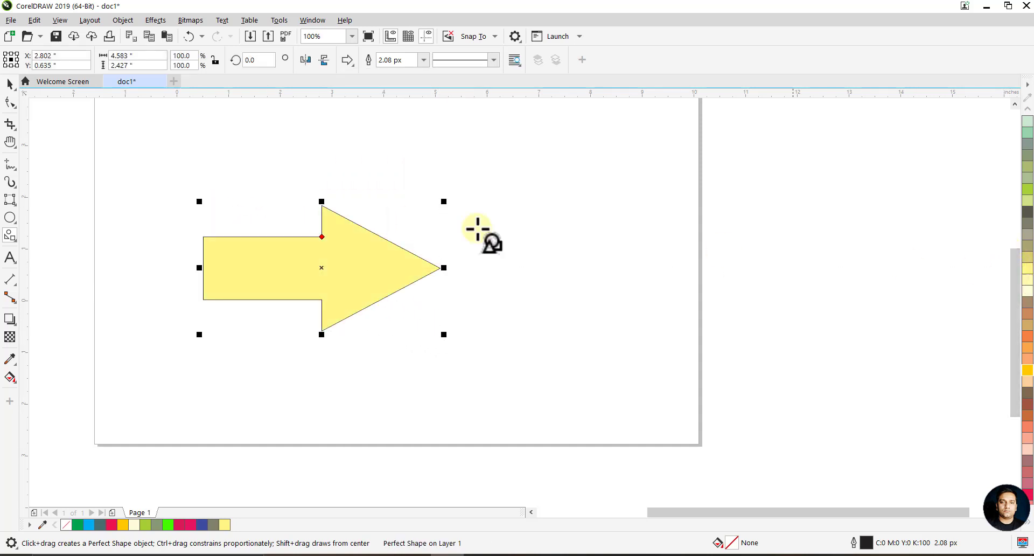
Step: Draw a wavy flowchart shape beside the arrow and a banner below it
{"action": "left_click", "coordinate": [348, 59]}
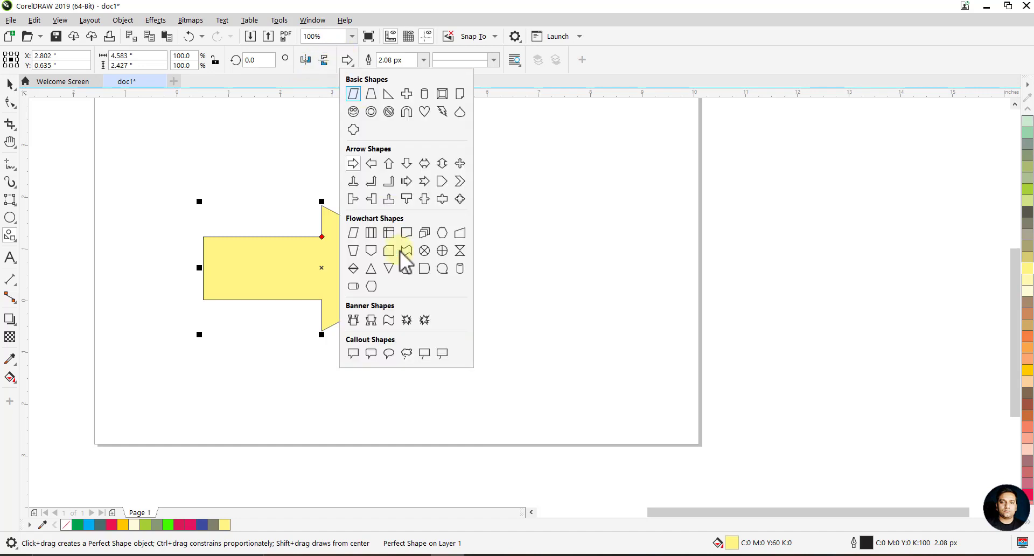
{"action": "left_click", "coordinate": [399, 250]}
{"action": "left_click_drag", "start_coordinate": [475, 176], "coordinate": [706, 342]}
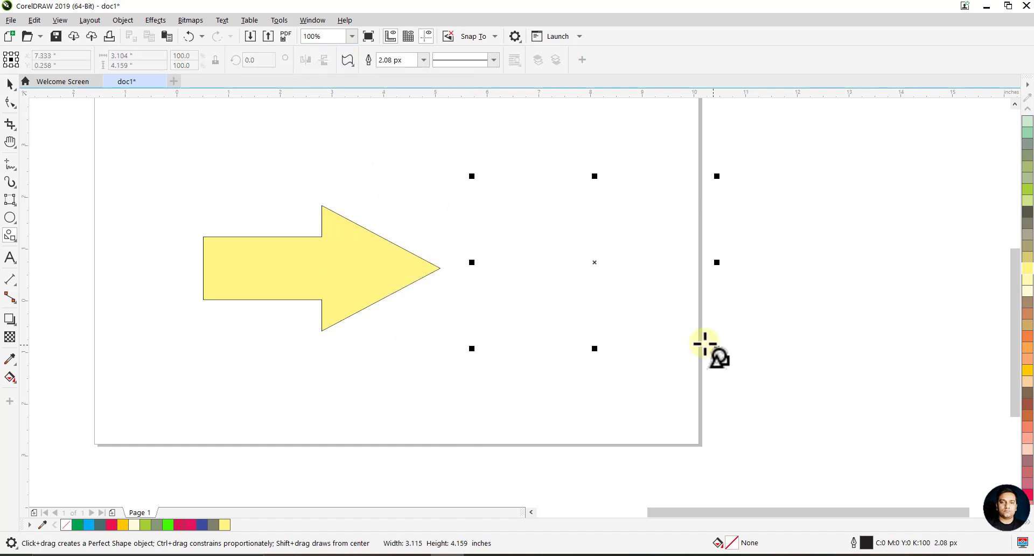
{"action": "left_click", "coordinate": [348, 60]}
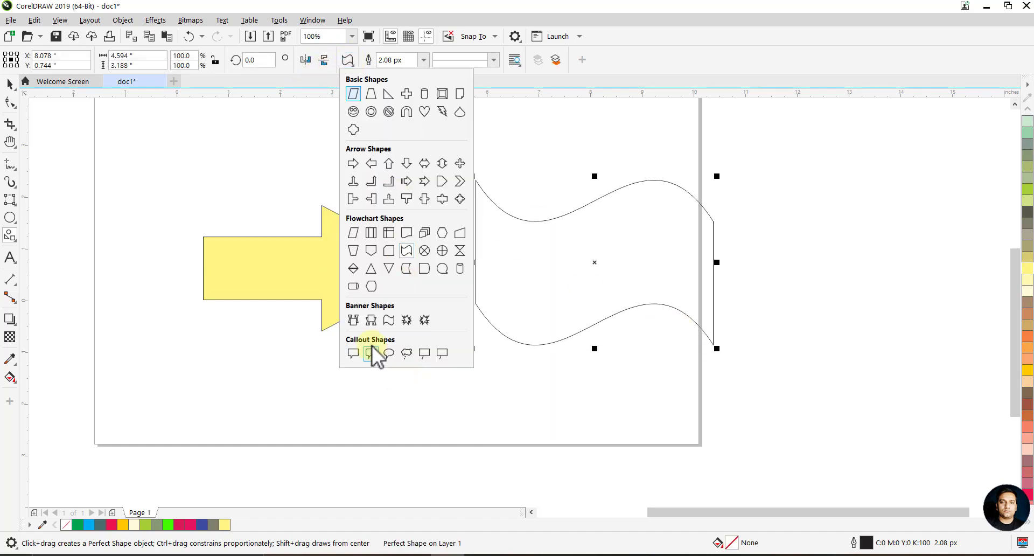
{"action": "left_click", "coordinate": [354, 320]}
{"action": "left_click_drag", "start_coordinate": [207, 352], "coordinate": [429, 456]}
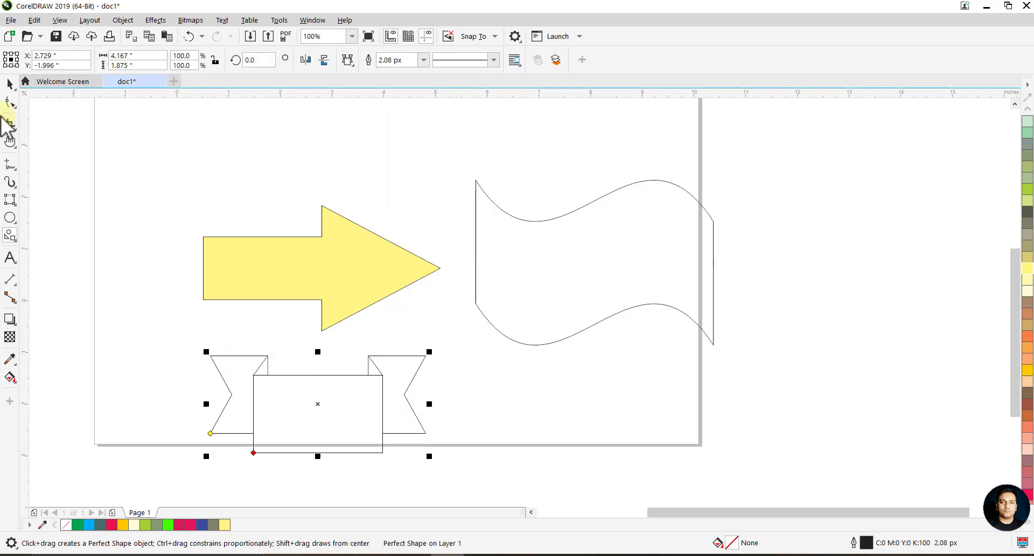
Step: Marquee-select the arrow, wavy shape and banner and delete them
{"action": "left_click", "coordinate": [9, 84]}
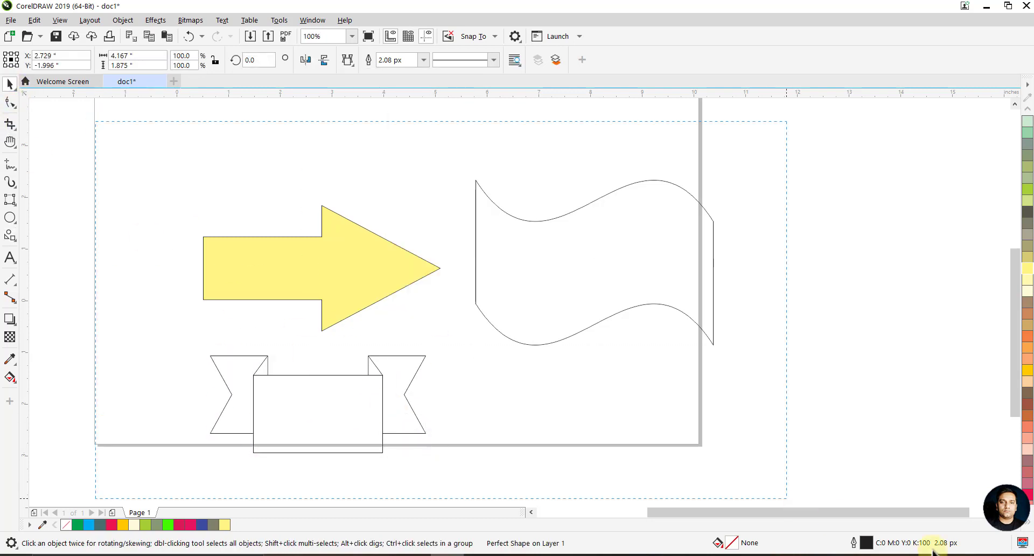
{"action": "left_click_drag", "start_coordinate": [99, 125], "coordinate": [785, 496]}
{"action": "key", "text": "Delete"}
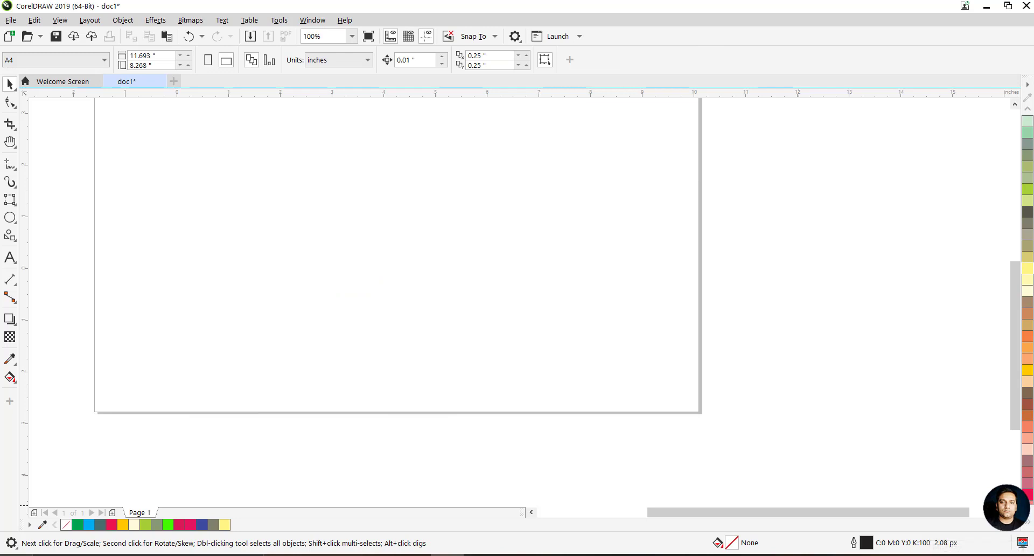
Step: Draw a spiral in the middle of the page with the Spiral tool
{"action": "left_click", "coordinate": [11, 237]}
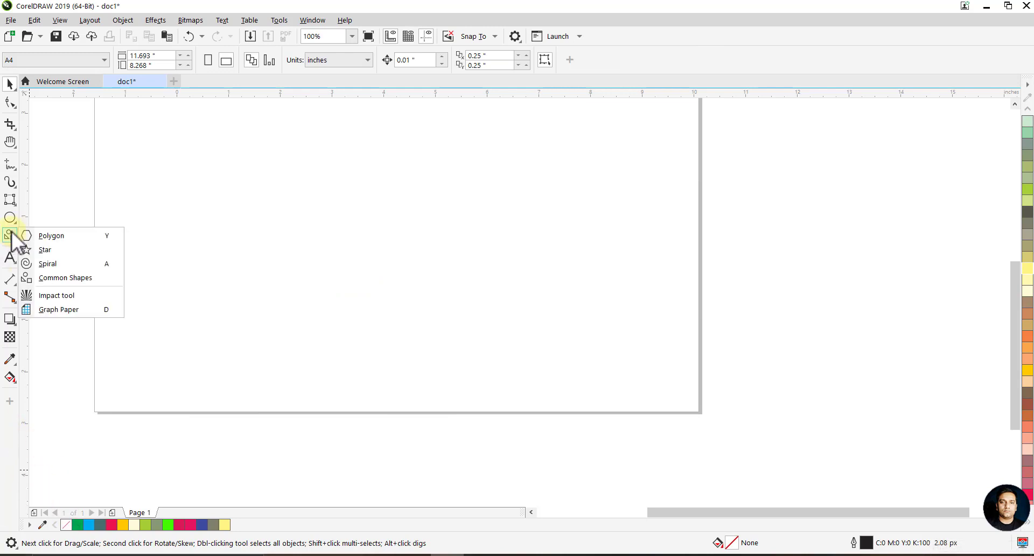
{"action": "left_click", "coordinate": [48, 263]}
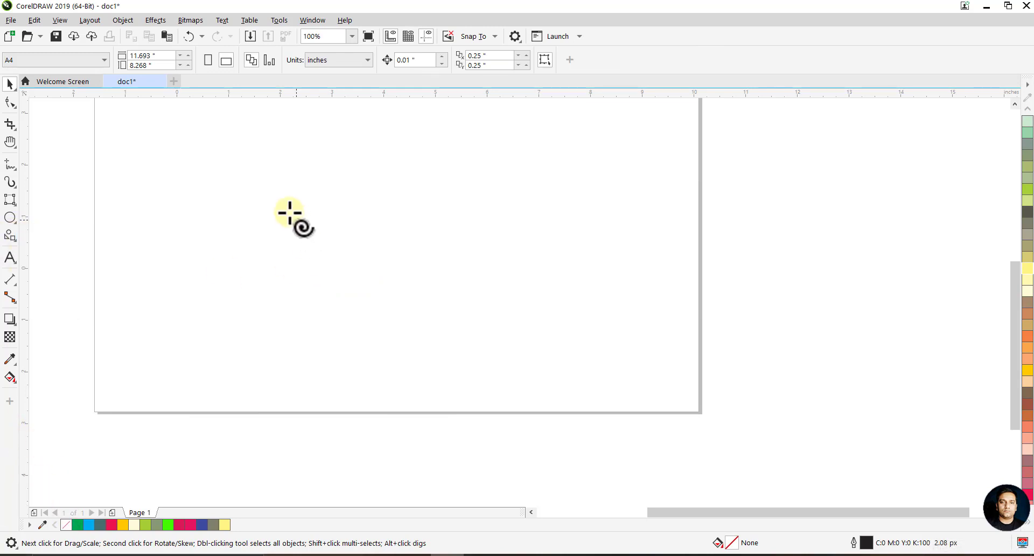
{"action": "mouse_move", "coordinate": [289, 215]}
{"action": "left_mouse_down"}
{"action": "mouse_move", "coordinate": [462, 330]}
{"action": "mouse_move", "coordinate": [486, 369]}
{"action": "left_mouse_up"}
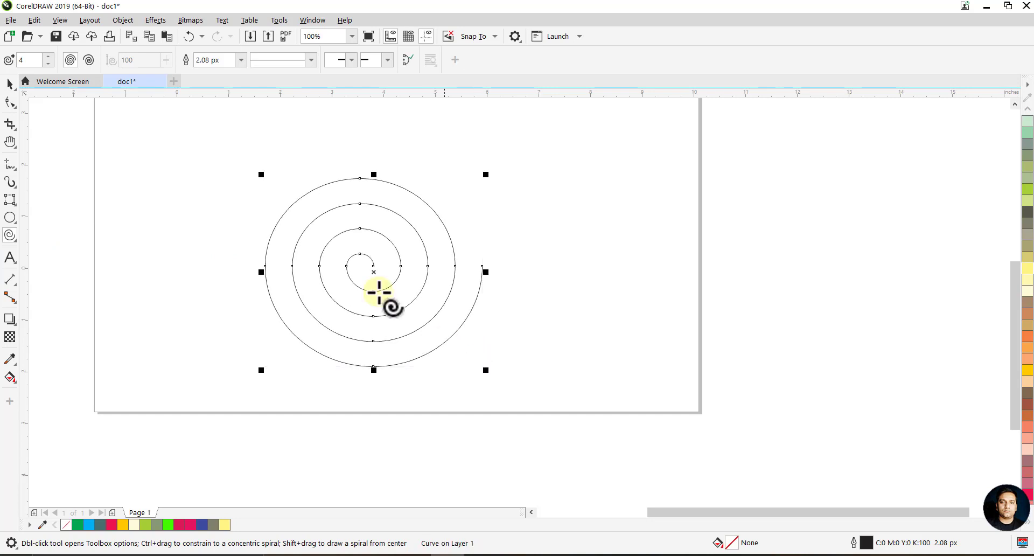
Step: Give the spiral a 10 px dashed outline with arrowheads at both ends
{"action": "left_click", "coordinate": [241, 59]}
{"action": "left_click", "coordinate": [217, 158]}
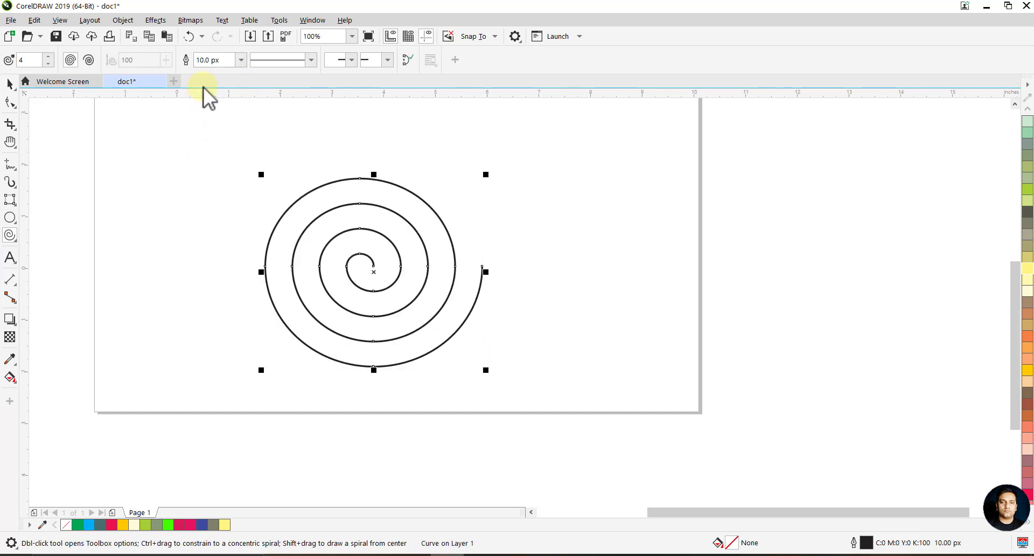
{"action": "left_click", "coordinate": [311, 60]}
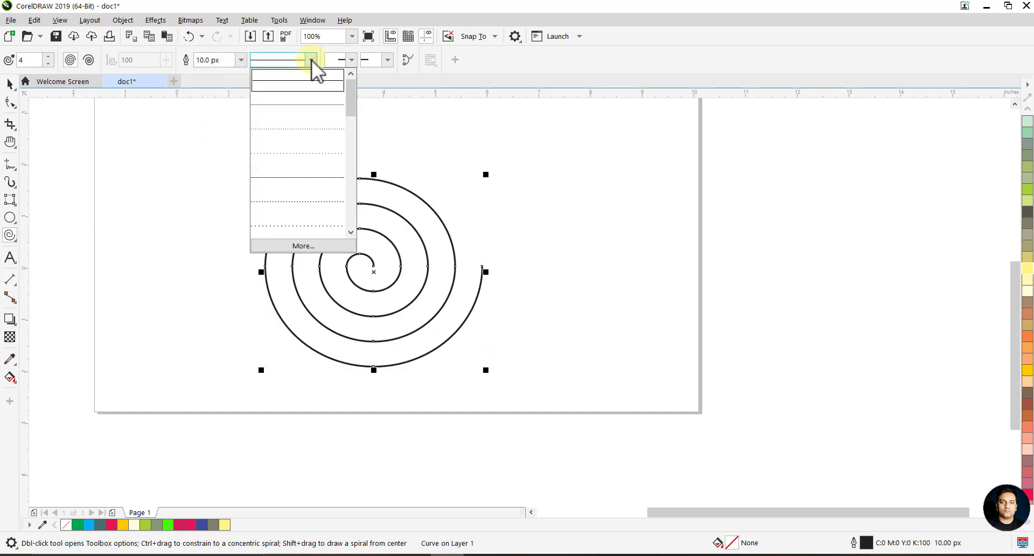
{"action": "left_click", "coordinate": [309, 201]}
{"action": "left_click", "coordinate": [351, 59]}
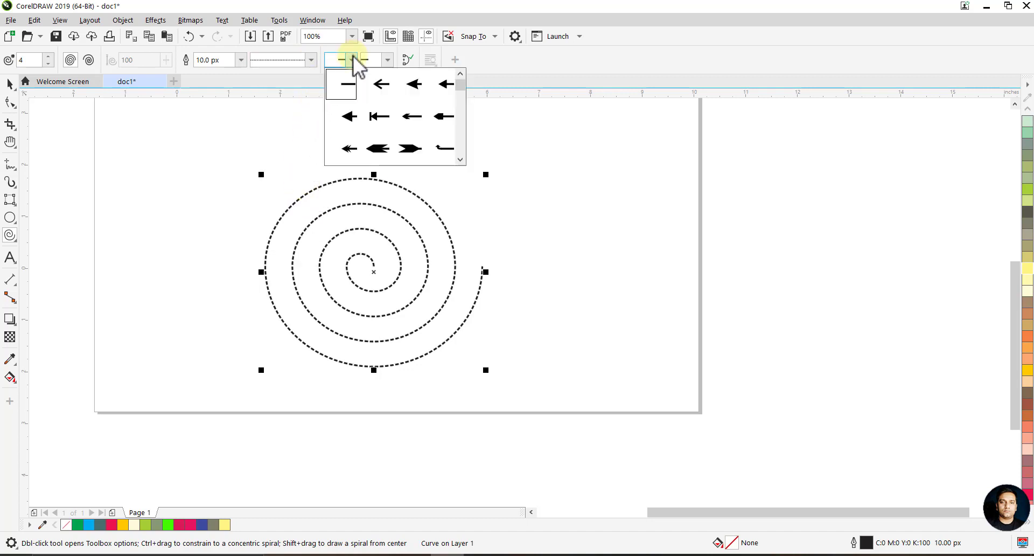
{"action": "left_click", "coordinate": [352, 112]}
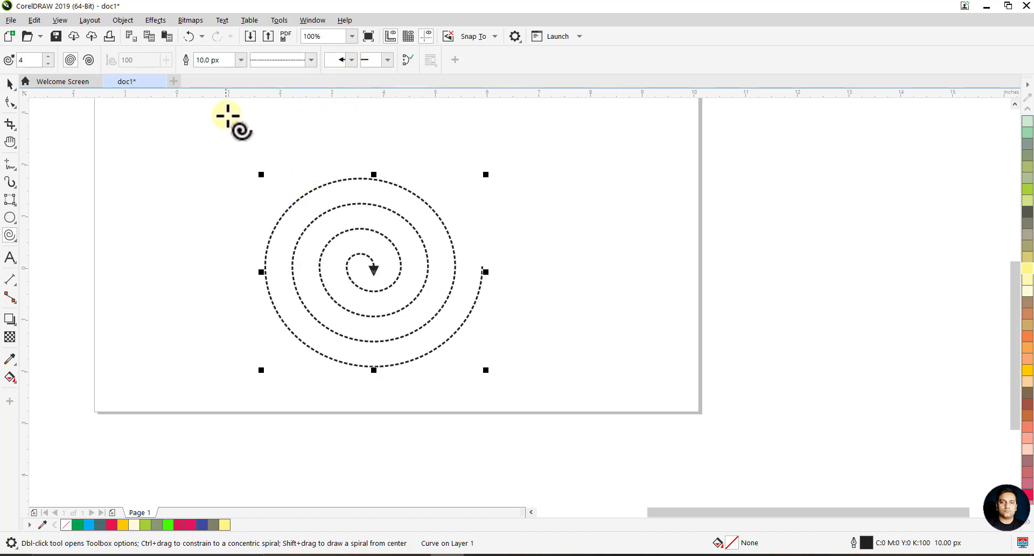
{"action": "left_click", "coordinate": [387, 59]}
{"action": "left_click", "coordinate": [376, 115]}
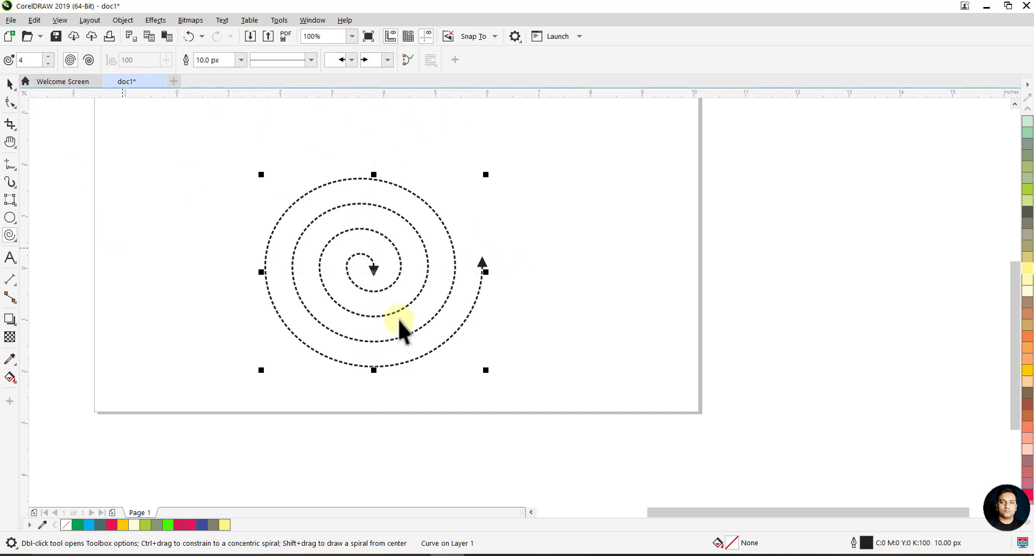
Step: Move the spiral left, mirror it horizontally, and stretch it taller
{"action": "key", "text": "Escape"}
{"action": "key", "text": "space"}
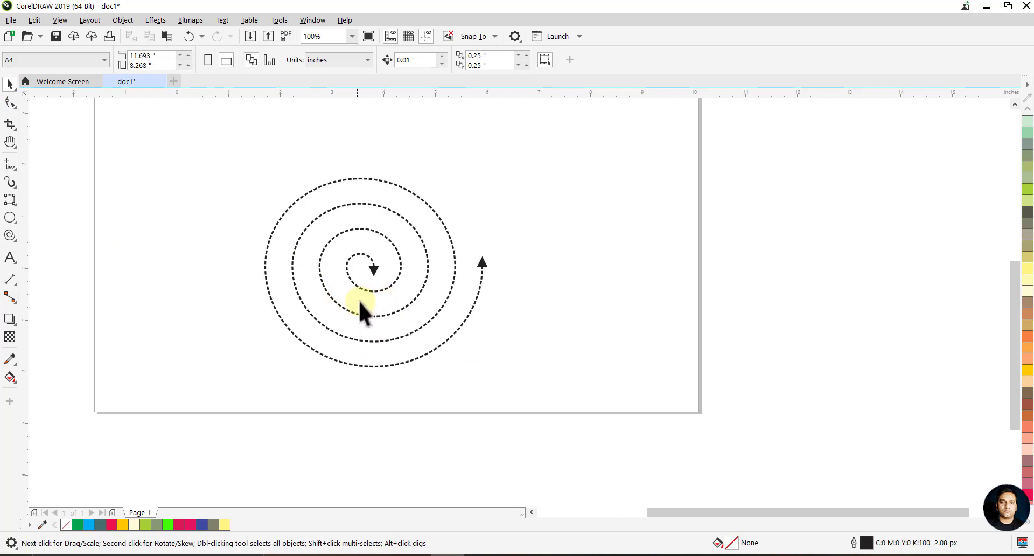
{"action": "left_click_drag", "start_coordinate": [371, 268], "coordinate": [309, 275]}
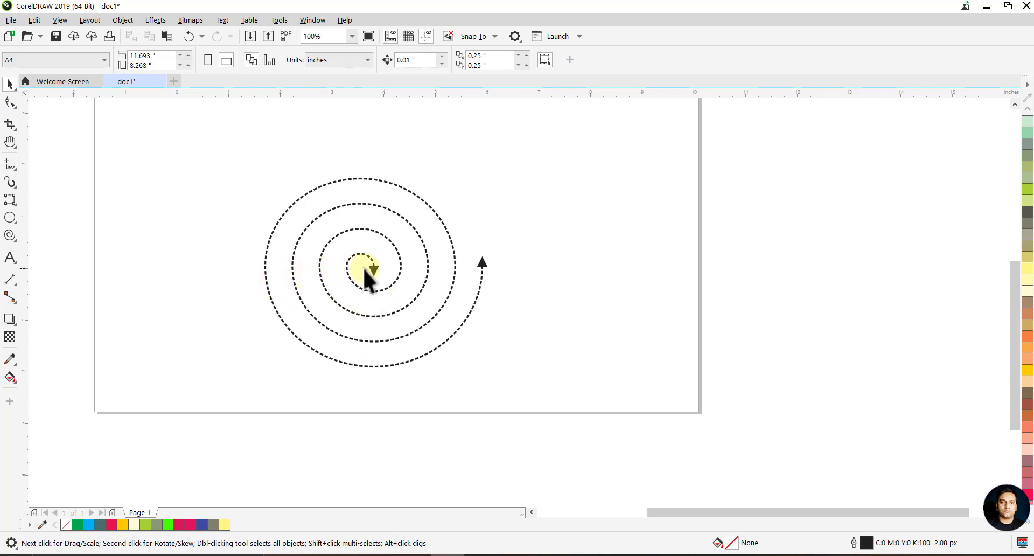
{"action": "left_click_drag", "start_coordinate": [374, 269], "coordinate": [256, 284]}
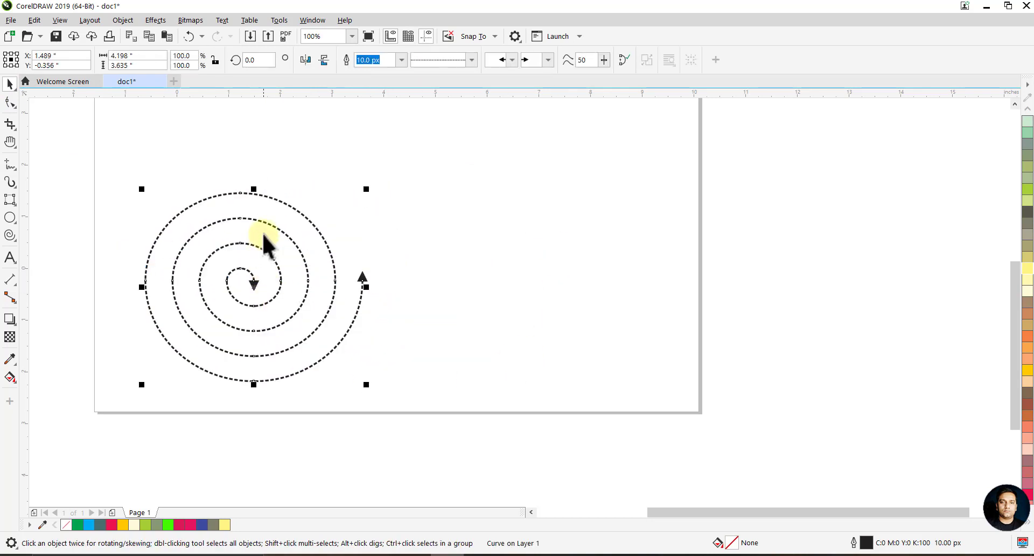
{"action": "left_click", "coordinate": [305, 63]}
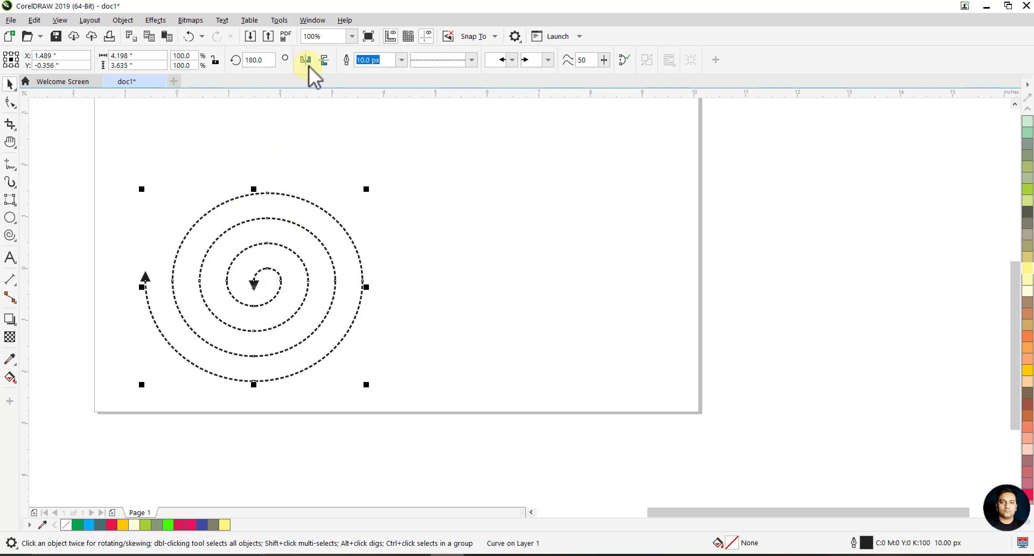
{"action": "left_click", "coordinate": [321, 59]}
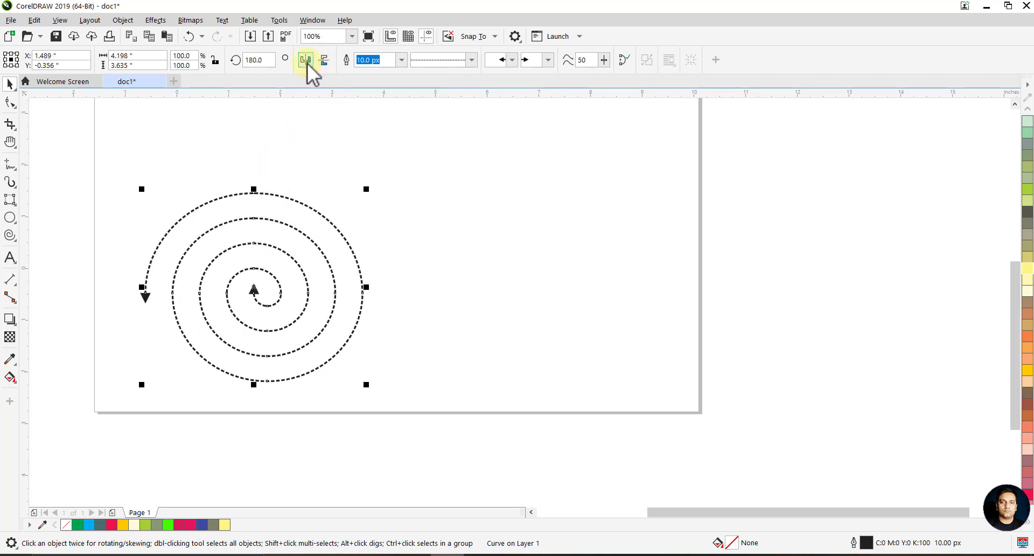
{"action": "left_click", "coordinate": [307, 63]}
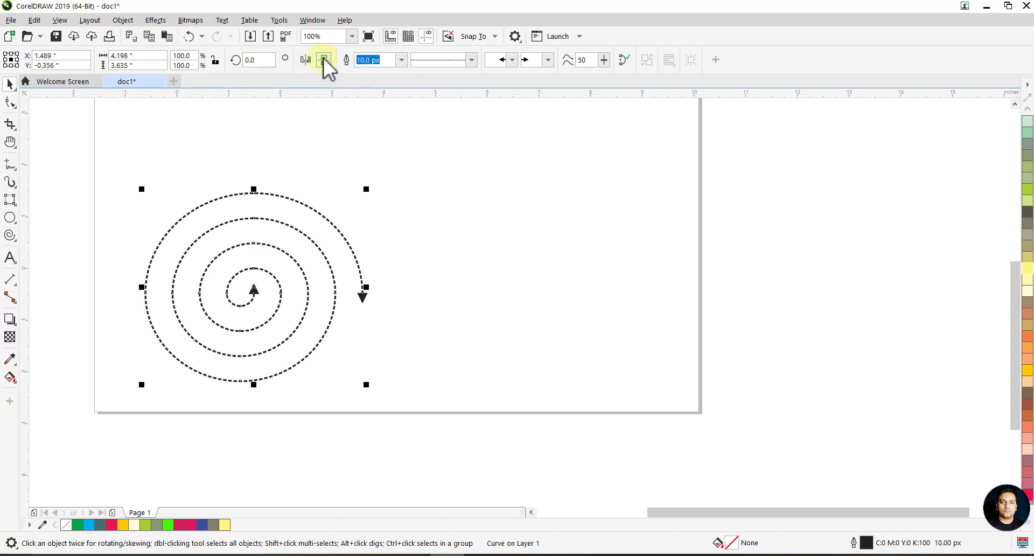
{"action": "left_click", "coordinate": [323, 59]}
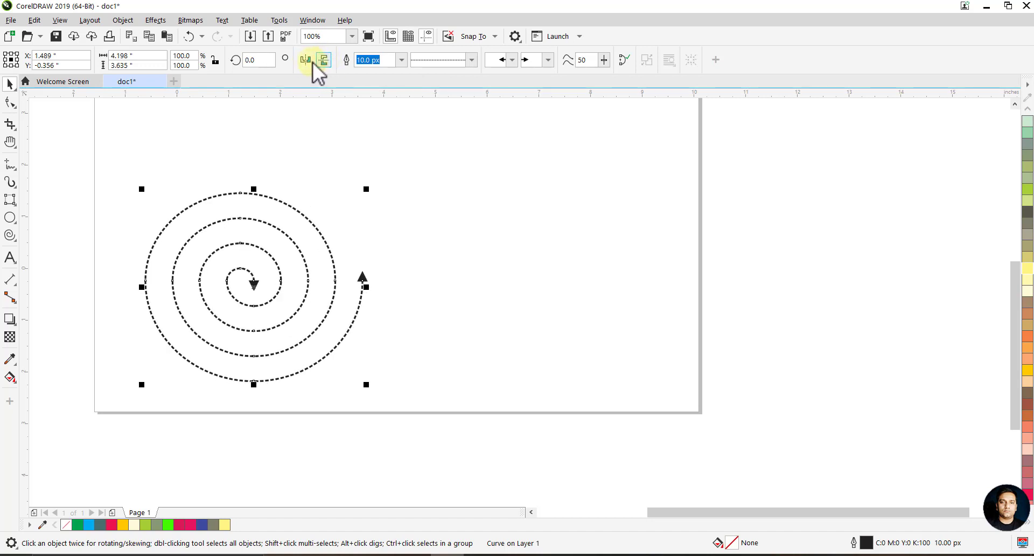
{"action": "left_click", "coordinate": [310, 62]}
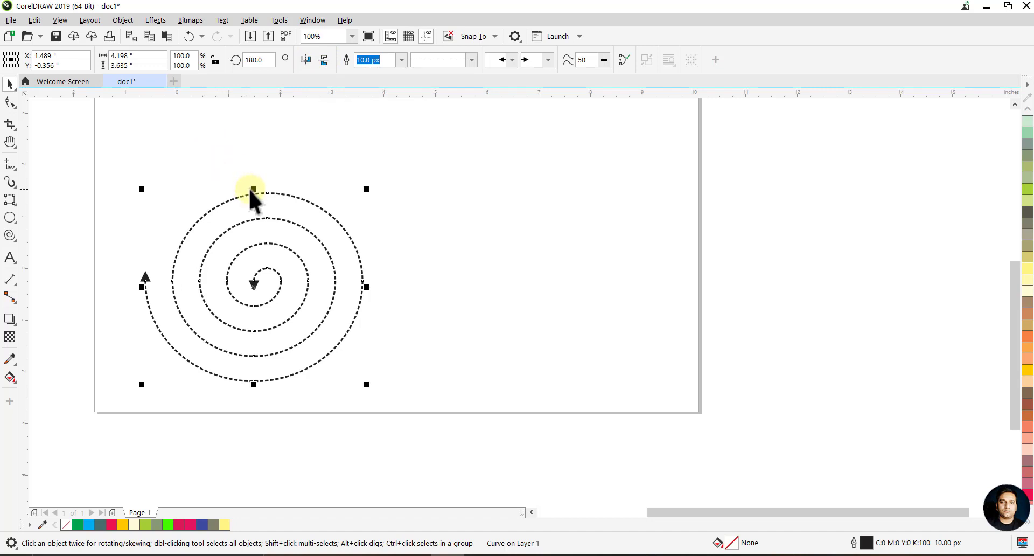
{"action": "left_click_drag", "start_coordinate": [254, 191], "coordinate": [237, 160]}
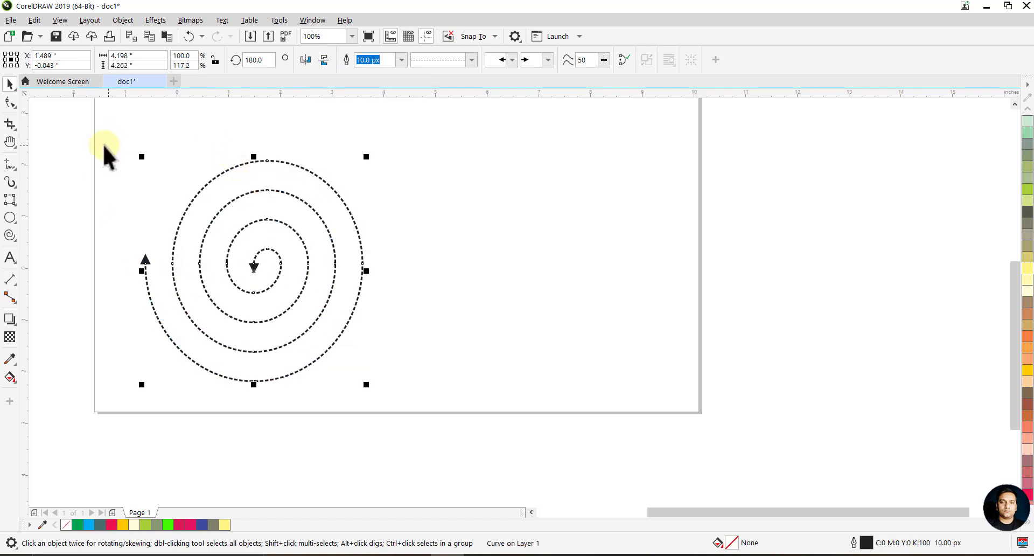
Step: Draw a five-pointed star to the right of the spiral
{"action": "left_click", "coordinate": [10, 236]}
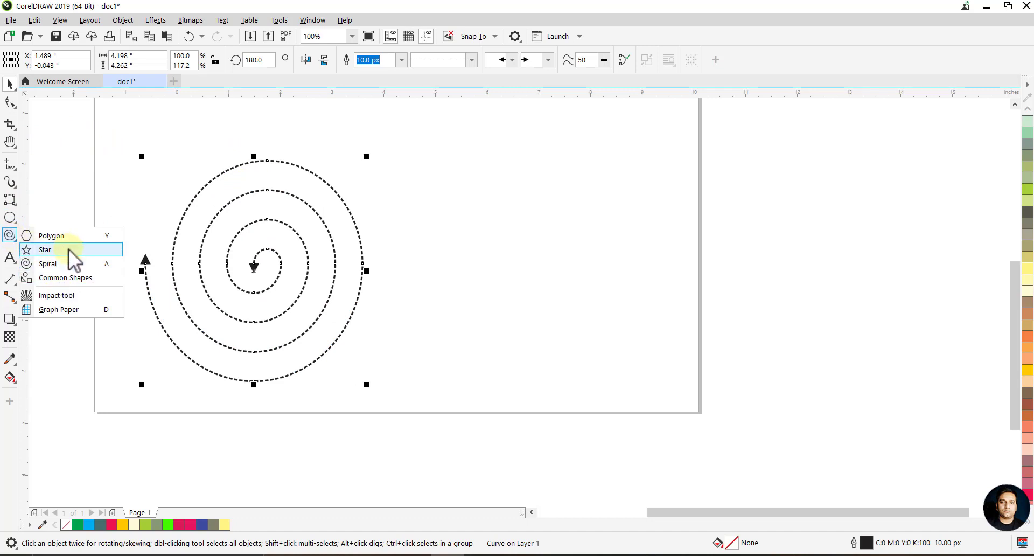
{"action": "left_click", "coordinate": [68, 249]}
{"action": "left_click_drag", "start_coordinate": [448, 157], "coordinate": [592, 289]}
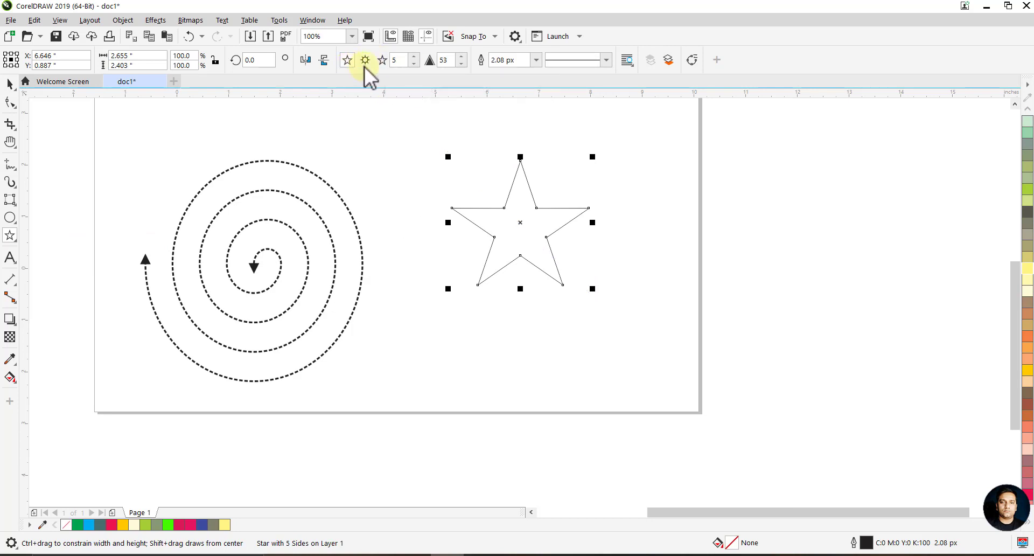
Step: Raise the star to 19 points and its sharpness to 67
{"action": "left_click", "coordinate": [415, 56]}
{"action": "left_click", "coordinate": [415, 56]}
{"action": "left_click", "coordinate": [415, 56]}
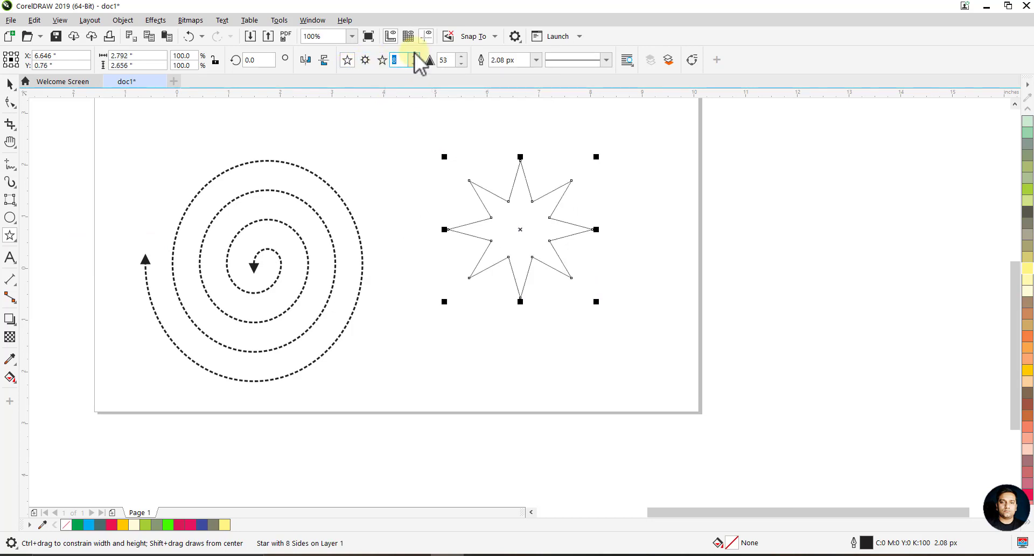
{"action": "left_click", "coordinate": [414, 54]}
{"action": "left_click", "coordinate": [414, 55]}
{"action": "left_click", "coordinate": [415, 55]}
{"action": "left_click", "coordinate": [415, 56]}
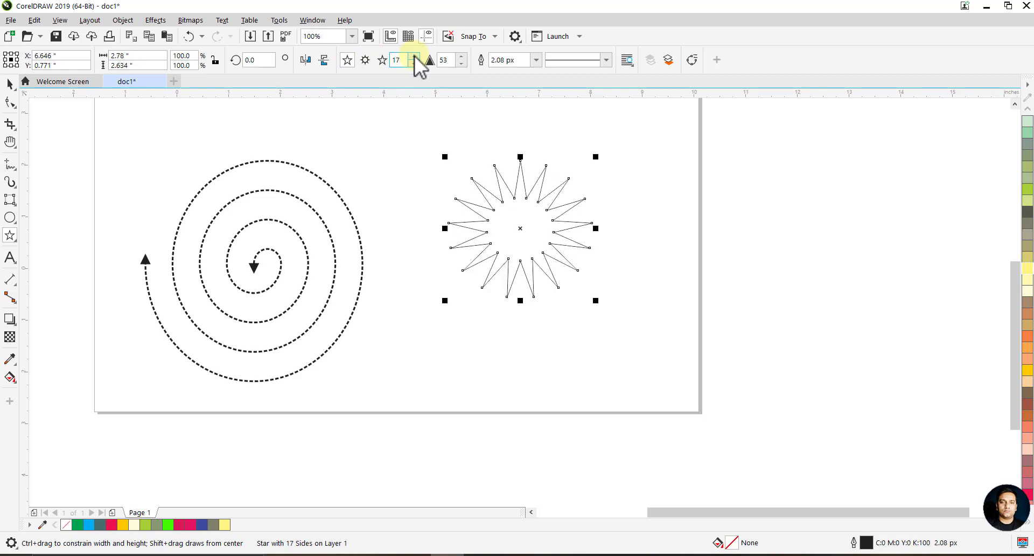
{"action": "left_click", "coordinate": [415, 56]}
{"action": "left_click", "coordinate": [415, 56]}
{"action": "left_click", "coordinate": [462, 56]}
{"action": "left_click", "coordinate": [462, 56]}
{"action": "left_click", "coordinate": [462, 56]}
{"action": "left_click", "coordinate": [462, 56]}
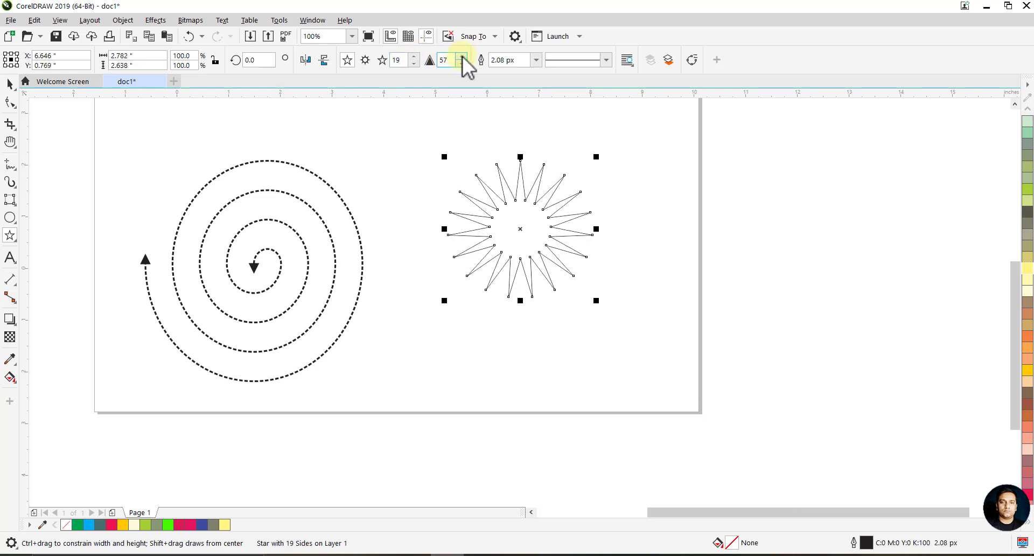
{"action": "left_click", "coordinate": [462, 56]}
{"action": "left_click", "coordinate": [462, 56]}
{"action": "left_click", "coordinate": [462, 56]}
{"action": "left_click", "coordinate": [462, 56]}
{"action": "left_click", "coordinate": [462, 56]}
{"action": "left_click", "coordinate": [462, 56]}
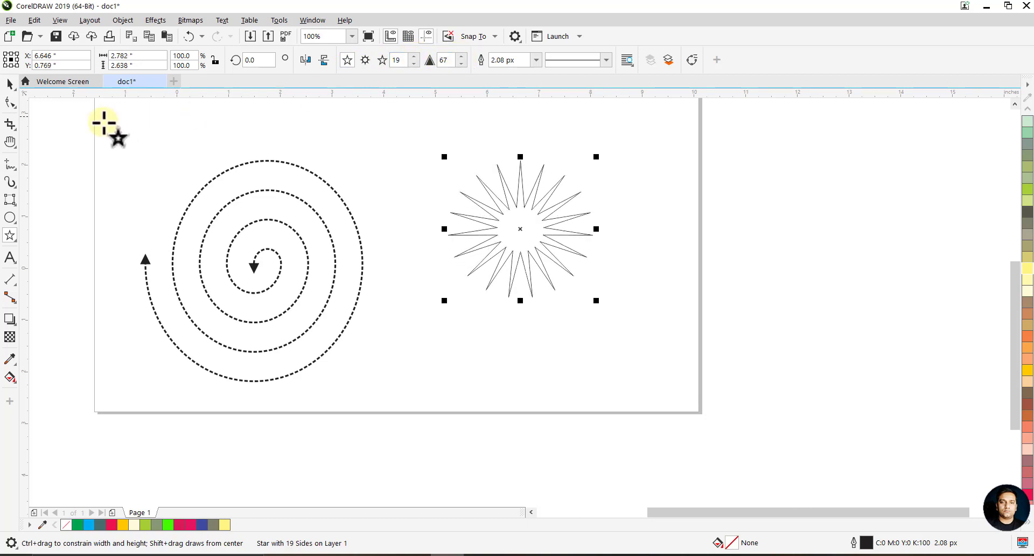
Step: Try reshaping the star by dragging its nodes, then cancel and return to object selection
{"action": "left_click", "coordinate": [13, 102]}
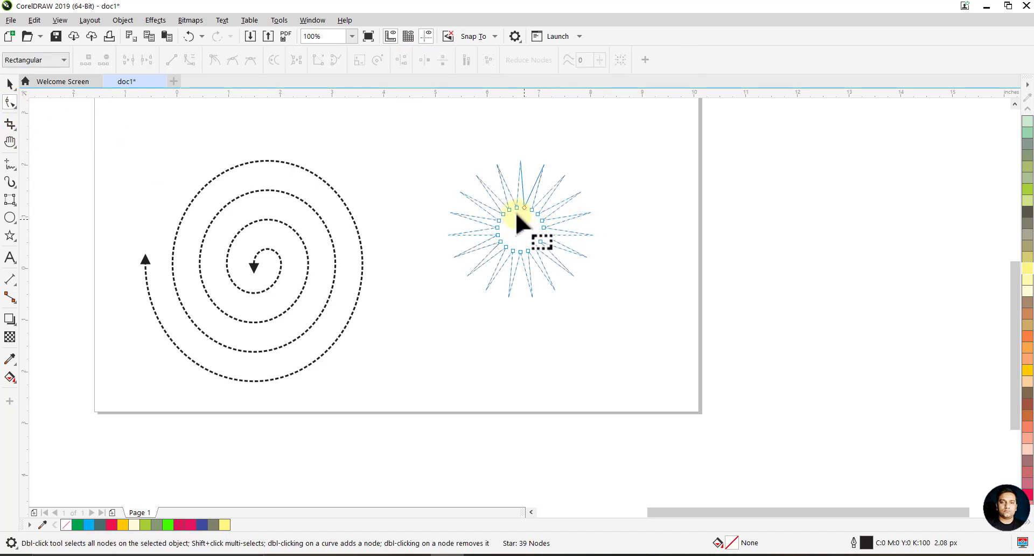
{"action": "left_click_drag", "start_coordinate": [515, 208], "coordinate": [487, 229]}
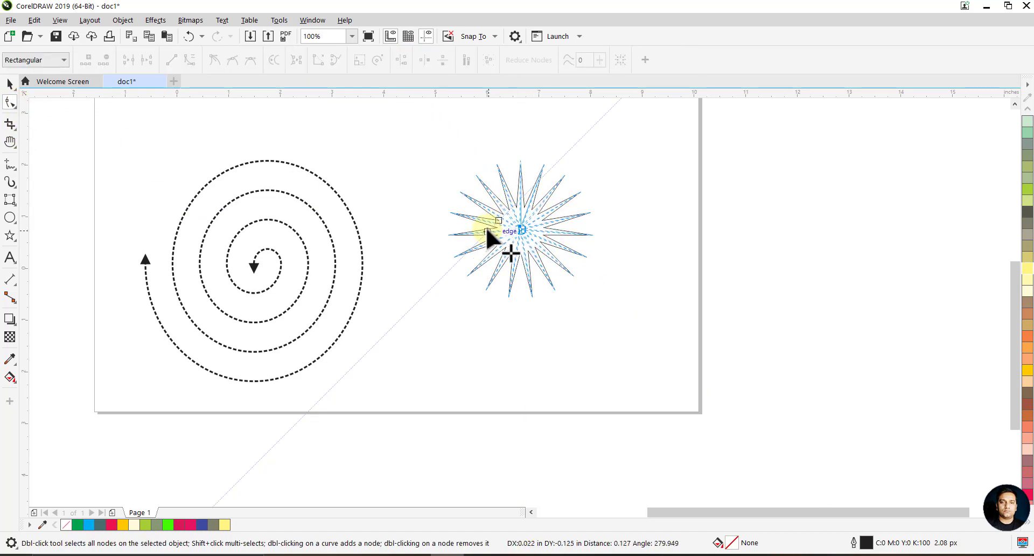
{"action": "mouse_move", "coordinate": [486, 229]}
{"action": "left_mouse_down"}
{"action": "mouse_move", "coordinate": [545, 195]}
{"action": "mouse_move", "coordinate": [581, 76]}
{"action": "mouse_move", "coordinate": [545, 233]}
{"action": "left_mouse_up"}
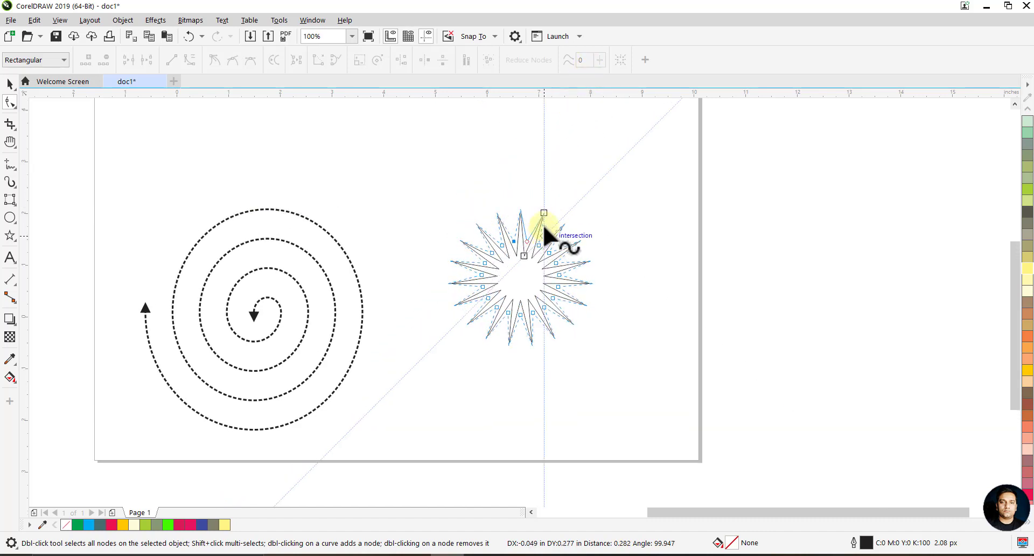
{"action": "key", "text": "Escape"}
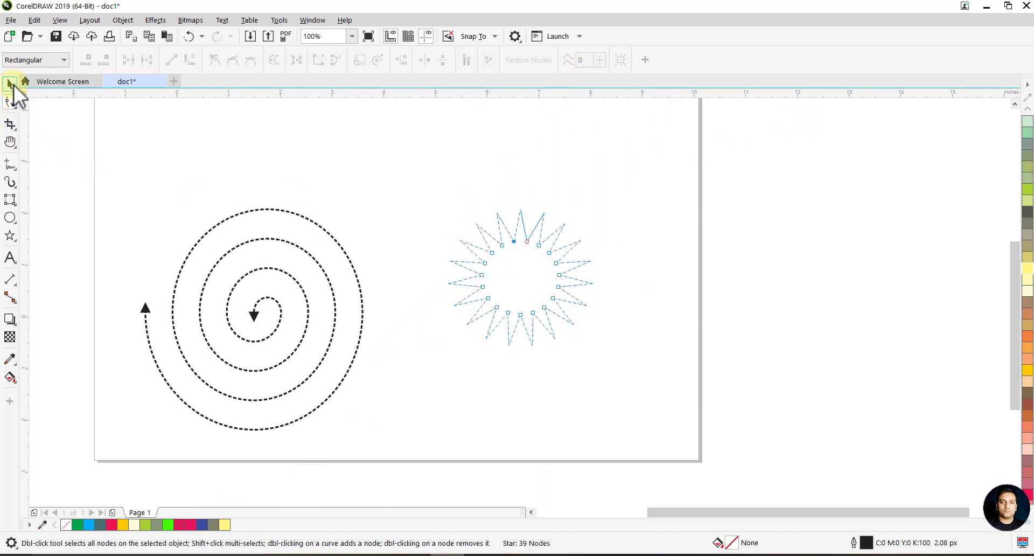
{"action": "left_click", "coordinate": [11, 84]}
Step: Fill the star brown, place it upper left, and move the spiral to bottom left
{"action": "left_click", "coordinate": [1028, 302]}
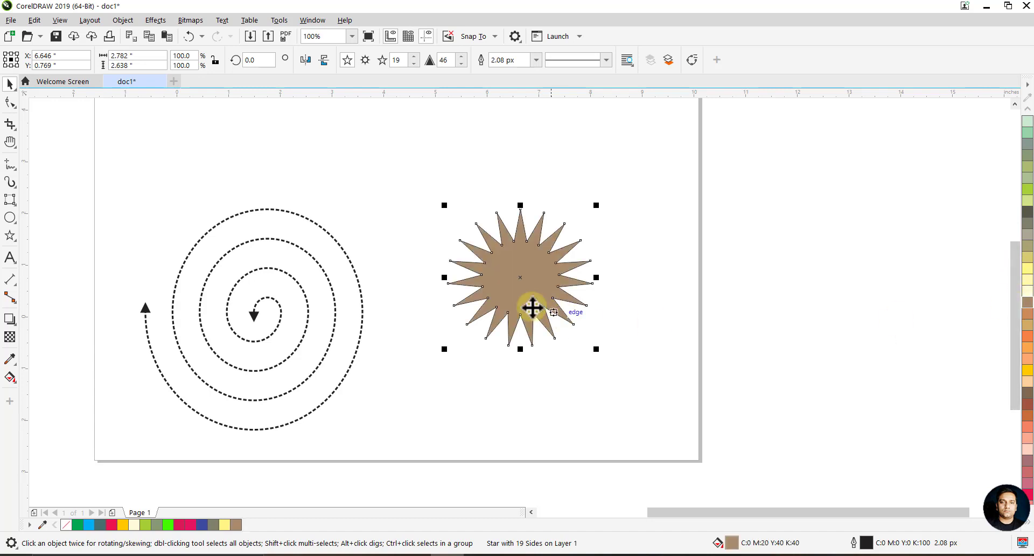
{"action": "mouse_move", "coordinate": [532, 307]}
{"action": "left_mouse_down"}
{"action": "mouse_move", "coordinate": [358, 265]}
{"action": "mouse_move", "coordinate": [231, 219]}
{"action": "mouse_move", "coordinate": [248, 216]}
{"action": "left_mouse_up"}
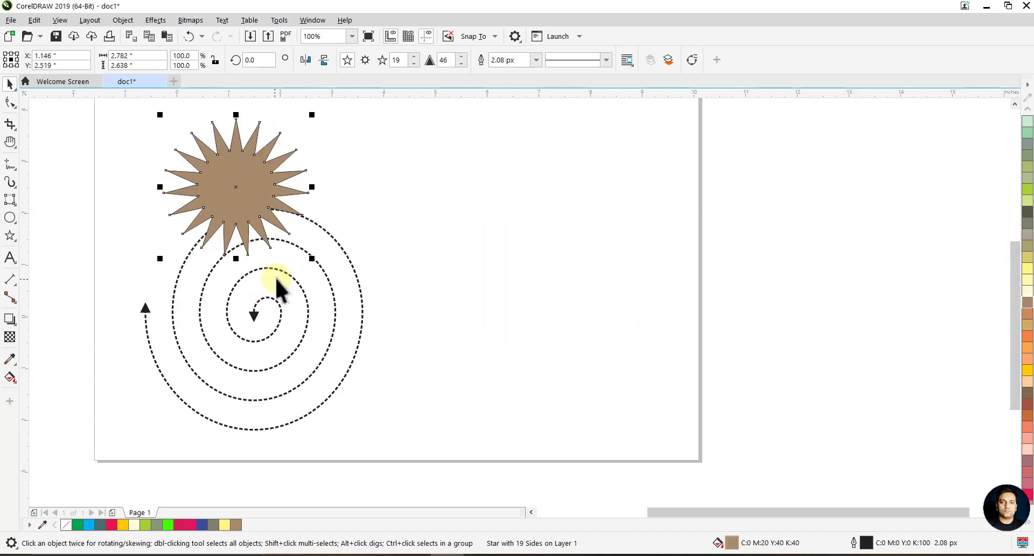
{"action": "mouse_move", "coordinate": [282, 273]}
{"action": "left_mouse_down"}
{"action": "mouse_move", "coordinate": [260, 347]}
{"action": "mouse_move", "coordinate": [220, 415]}
{"action": "left_mouse_up"}
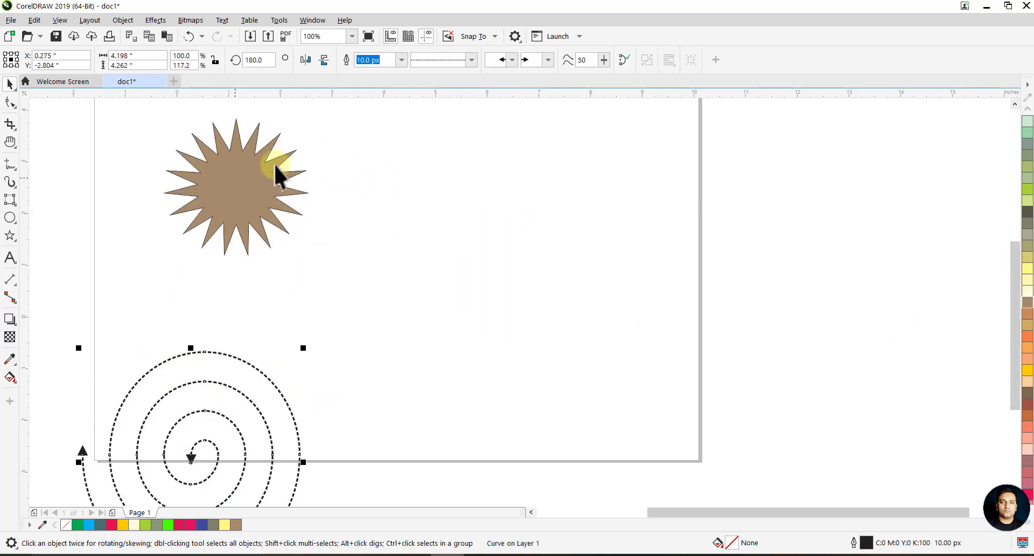
{"action": "mouse_move", "coordinate": [267, 171]}
{"action": "left_mouse_down"}
{"action": "mouse_move", "coordinate": [222, 197]}
{"action": "mouse_move", "coordinate": [233, 196]}
{"action": "left_mouse_up"}
Step: Clear the selection and maximize the CorelDRAW window to fill the screen
{"action": "left_click", "coordinate": [279, 237]}
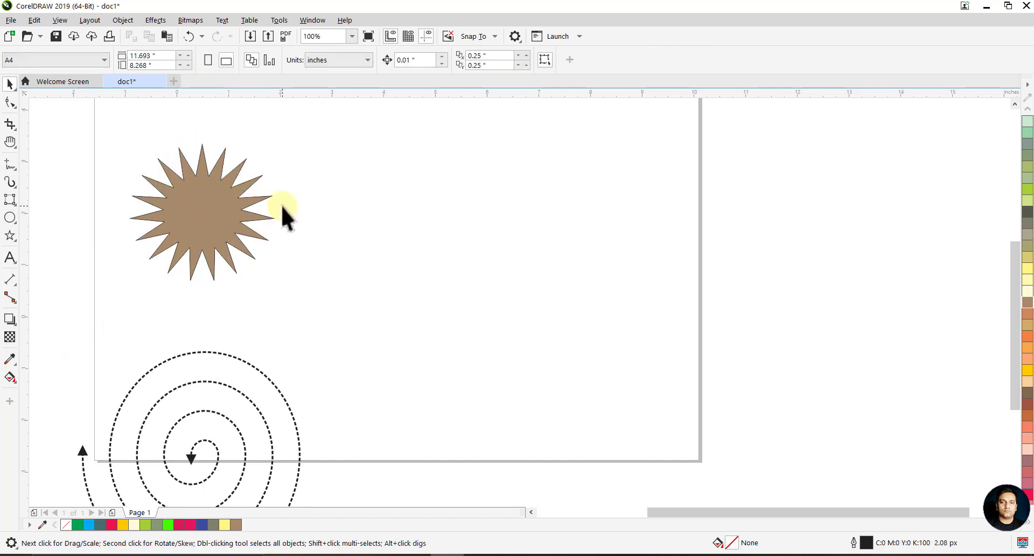
{"action": "right_click", "coordinate": [276, 11]}
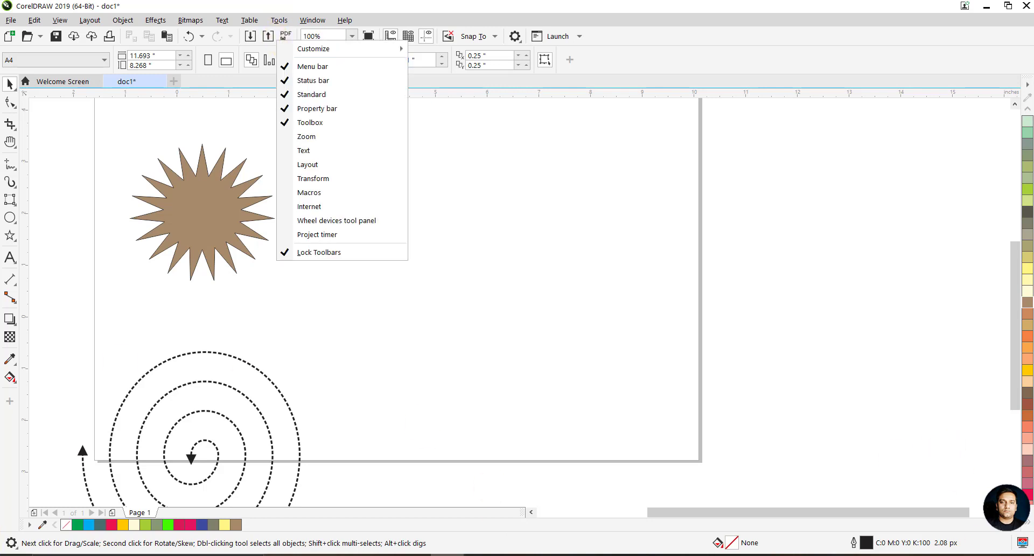
{"action": "double_click", "coordinate": [264, 7]}
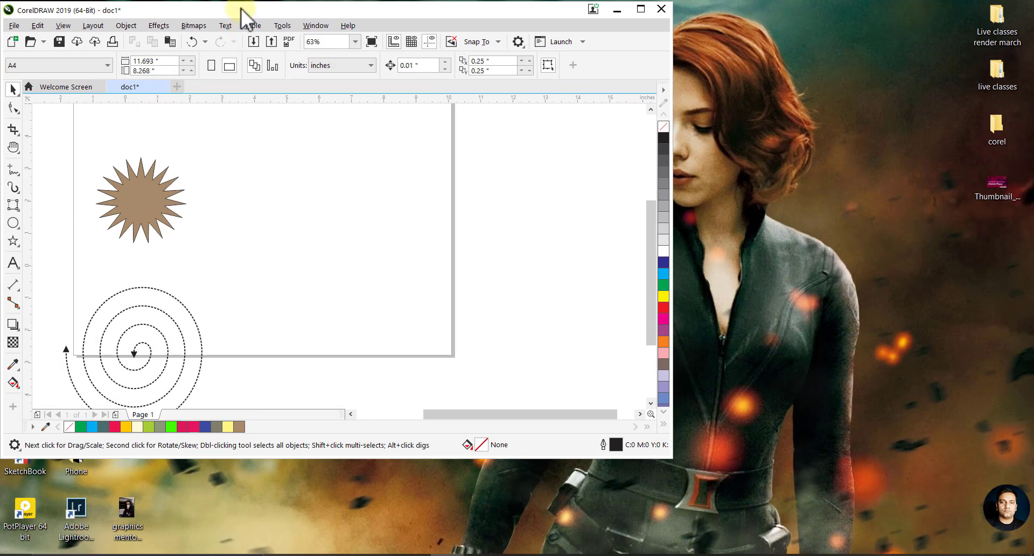
{"action": "left_click", "coordinate": [641, 9]}
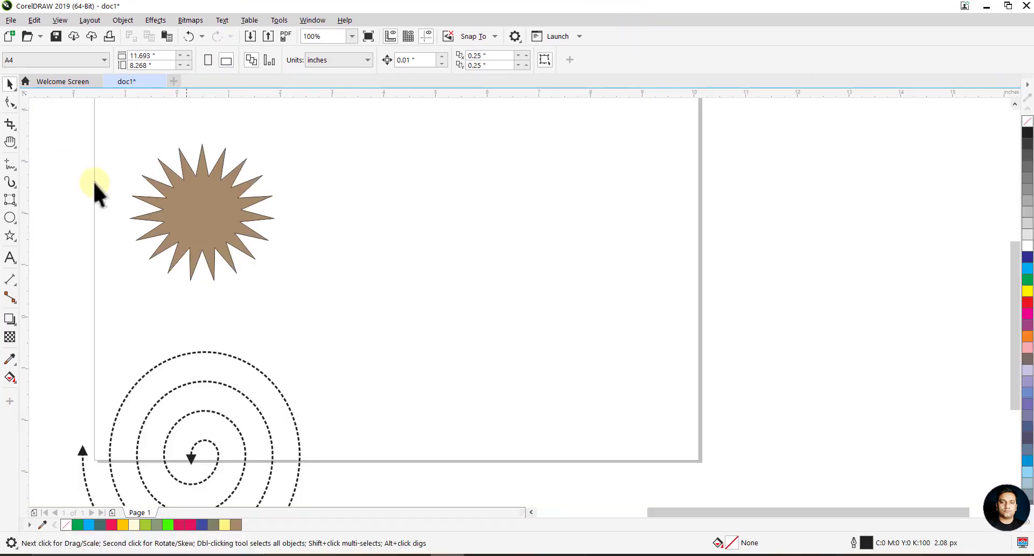
Step: Draw a radial impact burst with diamond-shaped lines beside the star
{"action": "left_click", "coordinate": [15, 239]}
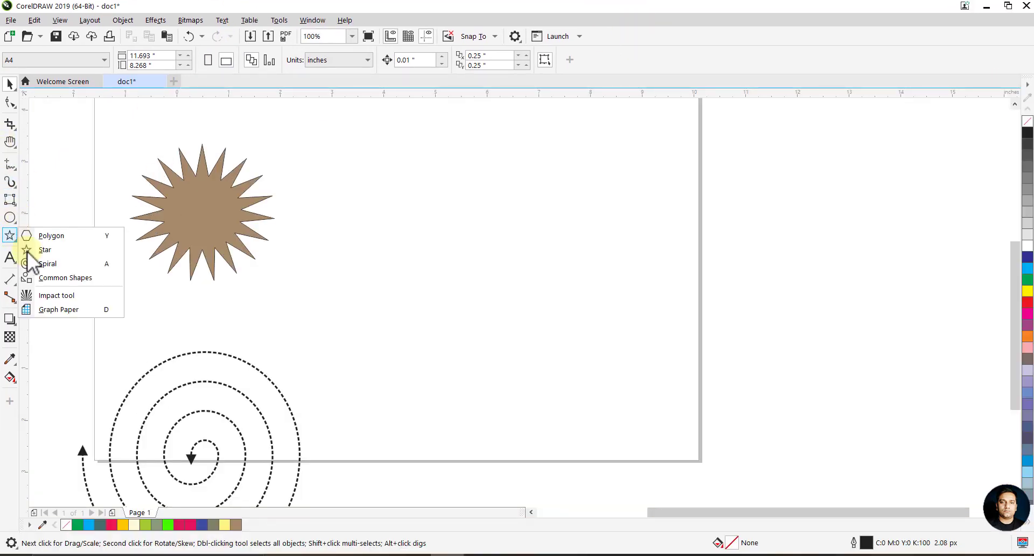
{"action": "left_click", "coordinate": [79, 299]}
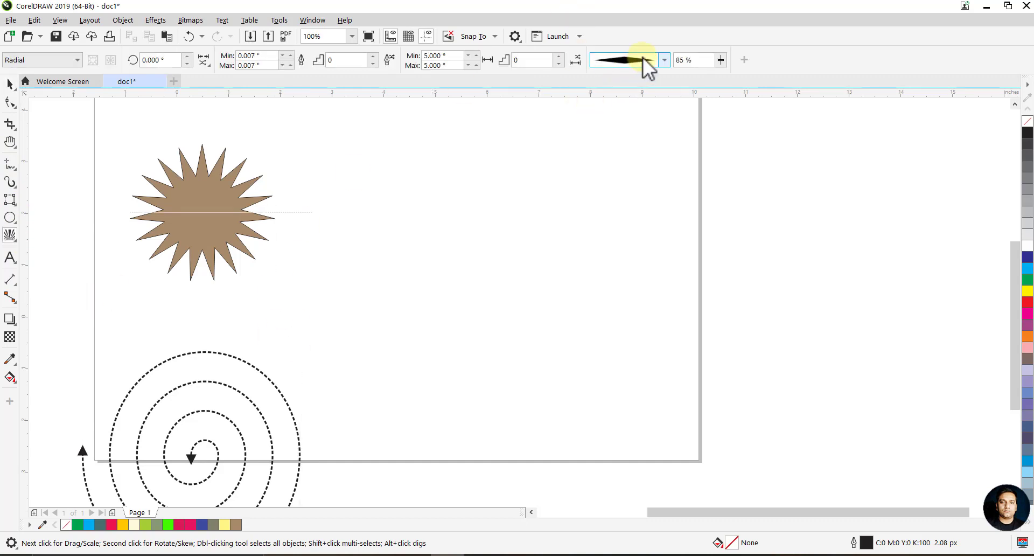
{"action": "left_click", "coordinate": [654, 61]}
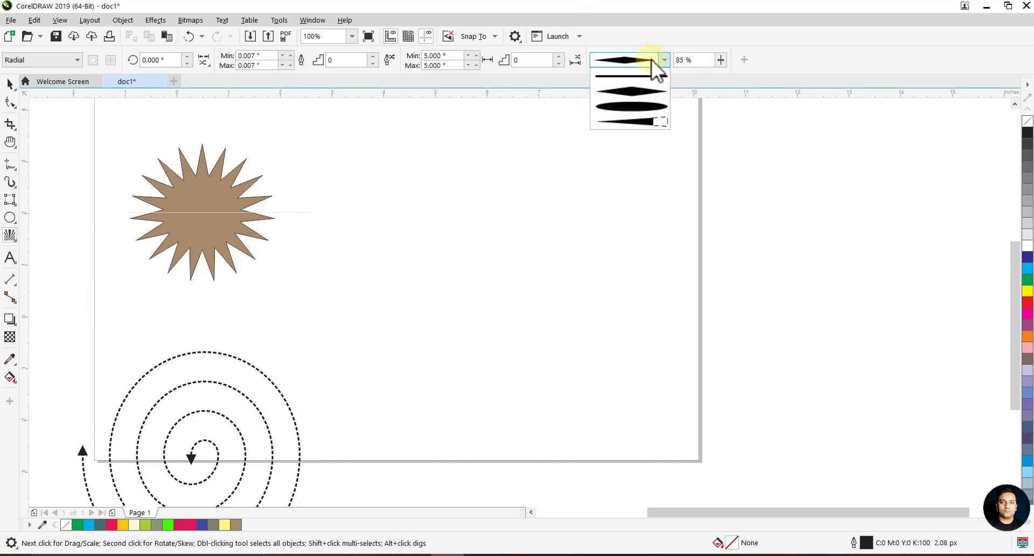
{"action": "left_click", "coordinate": [646, 102]}
{"action": "left_click_drag", "start_coordinate": [334, 175], "coordinate": [396, 227]}
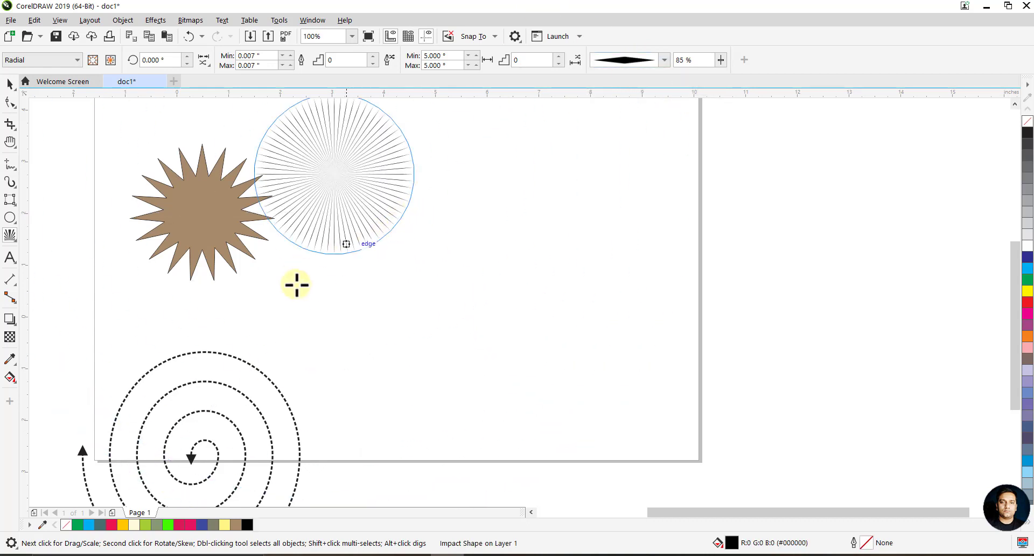
Step: Move the burst toward the page centre and set its burst values to 14 and 7
{"action": "left_click", "coordinate": [9, 83]}
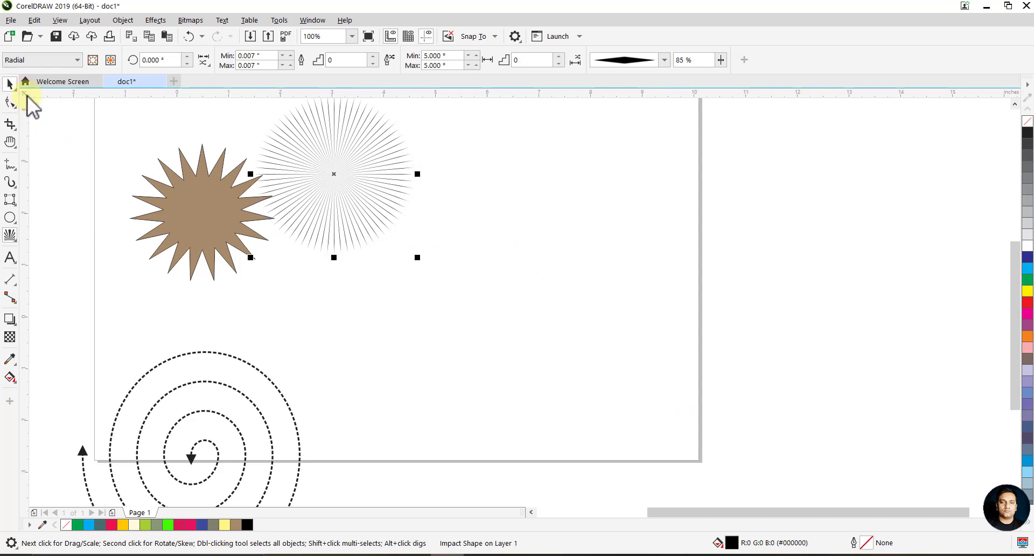
{"action": "left_click_drag", "start_coordinate": [334, 175], "coordinate": [423, 252]}
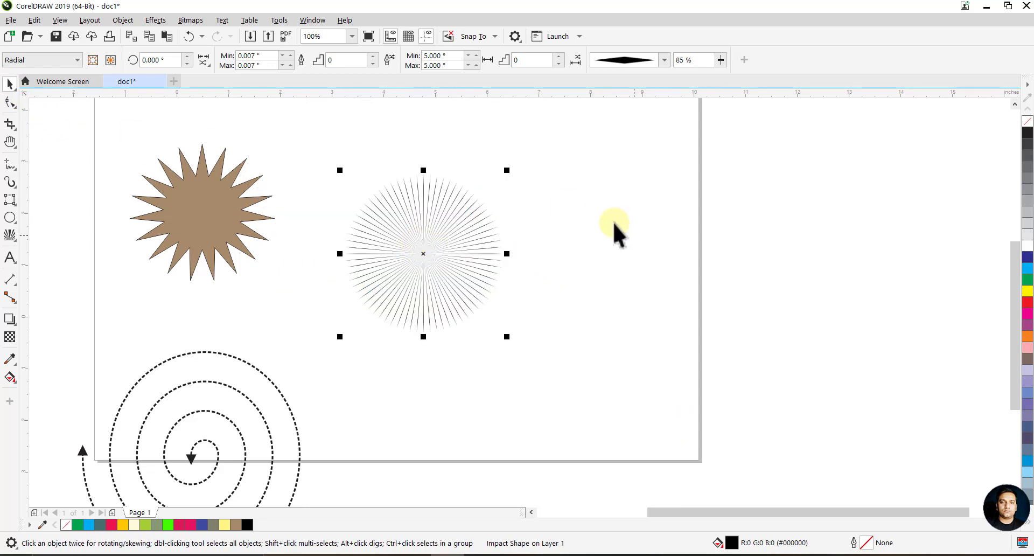
{"action": "left_click", "coordinate": [560, 56]}
{"action": "left_click", "coordinate": [560, 56]}
{"action": "left_click", "coordinate": [561, 56]}
{"action": "left_click", "coordinate": [560, 56]}
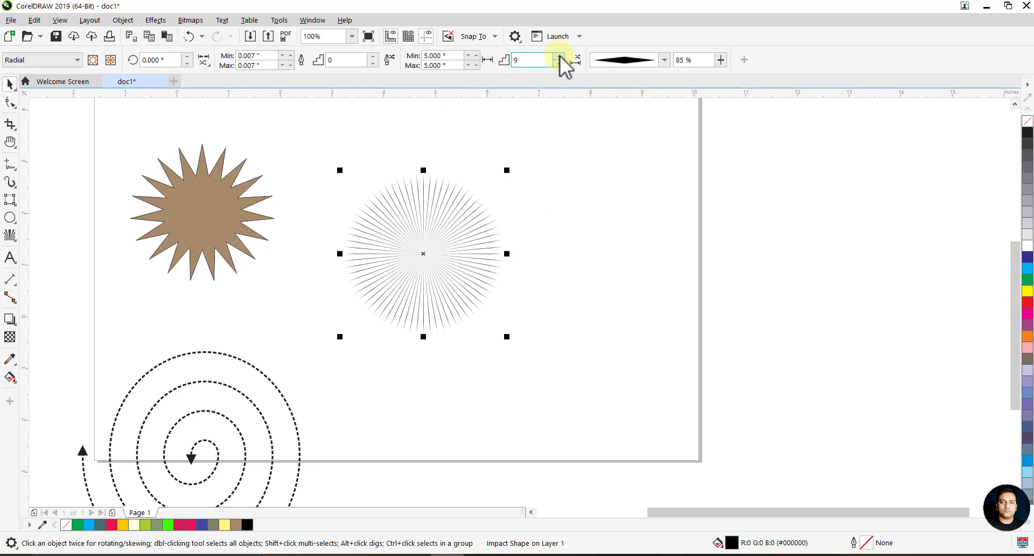
{"action": "left_click", "coordinate": [560, 56]}
{"action": "left_click", "coordinate": [560, 56]}
{"action": "left_click", "coordinate": [560, 56]}
{"action": "left_click", "coordinate": [560, 56]}
{"action": "left_click", "coordinate": [560, 56]}
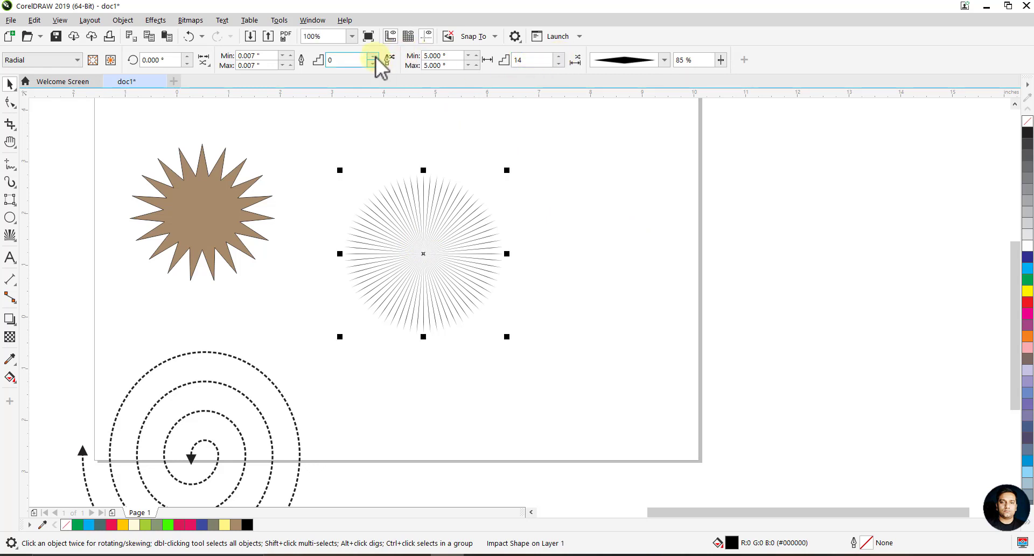
{"action": "left_click", "coordinate": [373, 56]}
{"action": "left_click", "coordinate": [373, 56]}
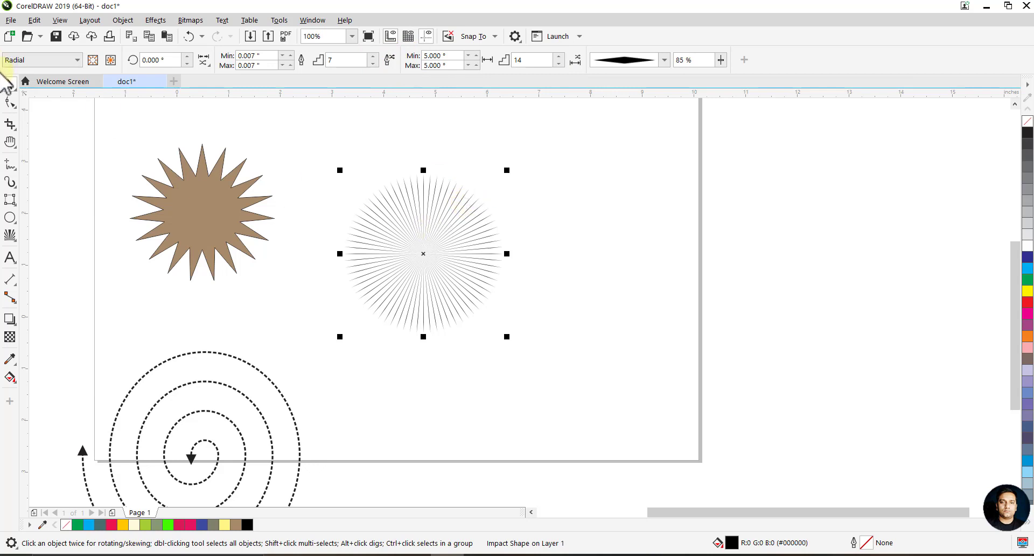
Step: Move the burst on top of the brown star, then select star, burst and spiral together
{"action": "left_click", "coordinate": [12, 102]}
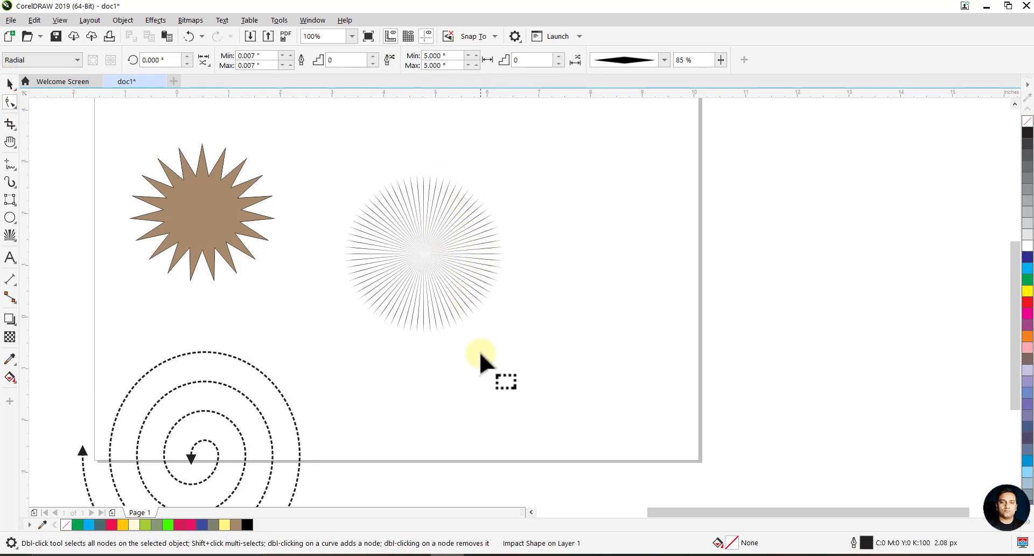
{"action": "left_click", "coordinate": [9, 83]}
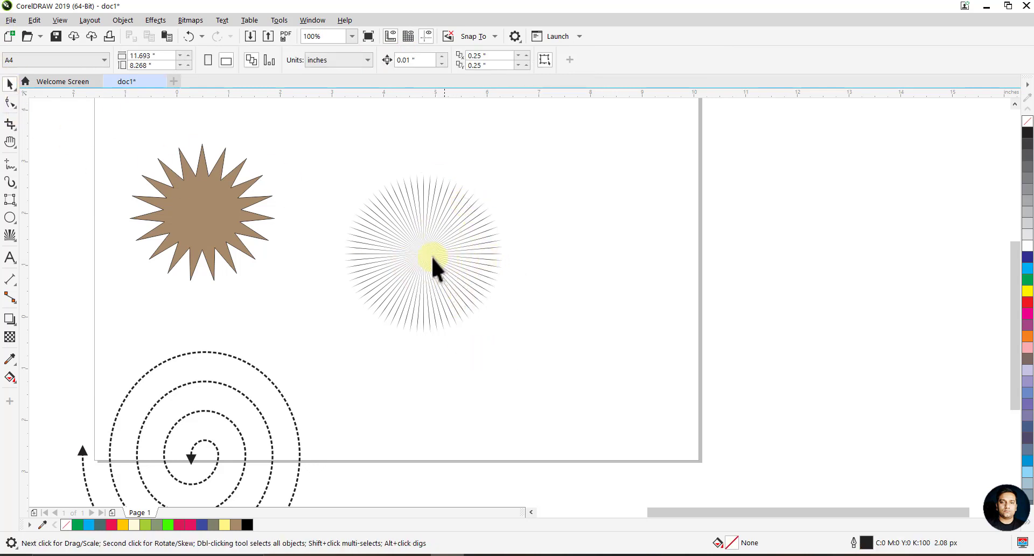
{"action": "left_click_drag", "start_coordinate": [433, 268], "coordinate": [204, 218]}
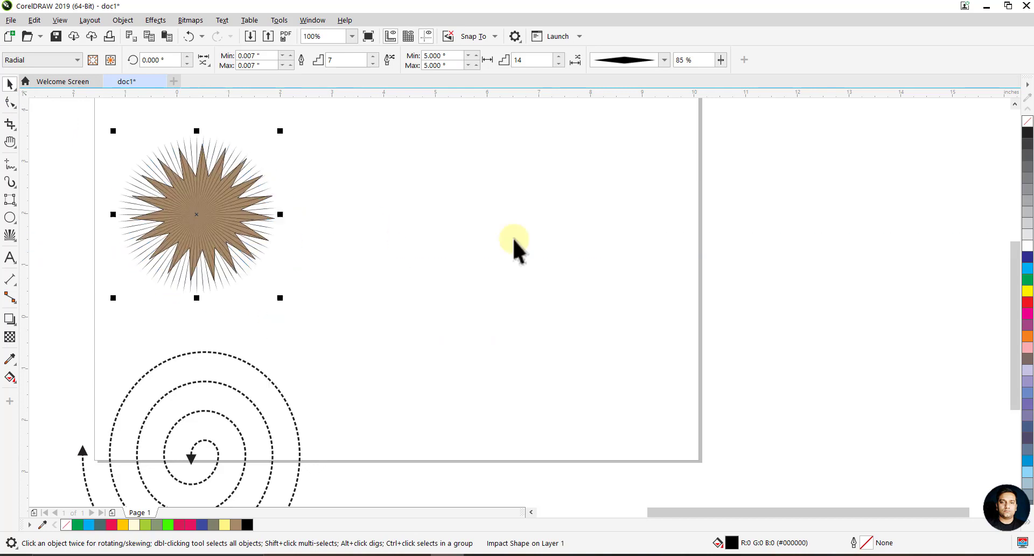
{"action": "left_click", "coordinate": [513, 247]}
{"action": "mouse_move", "coordinate": [58, 118]}
{"action": "left_mouse_down"}
{"action": "mouse_move", "coordinate": [251, 344]}
{"action": "mouse_move", "coordinate": [544, 537]}
{"action": "left_mouse_up"}
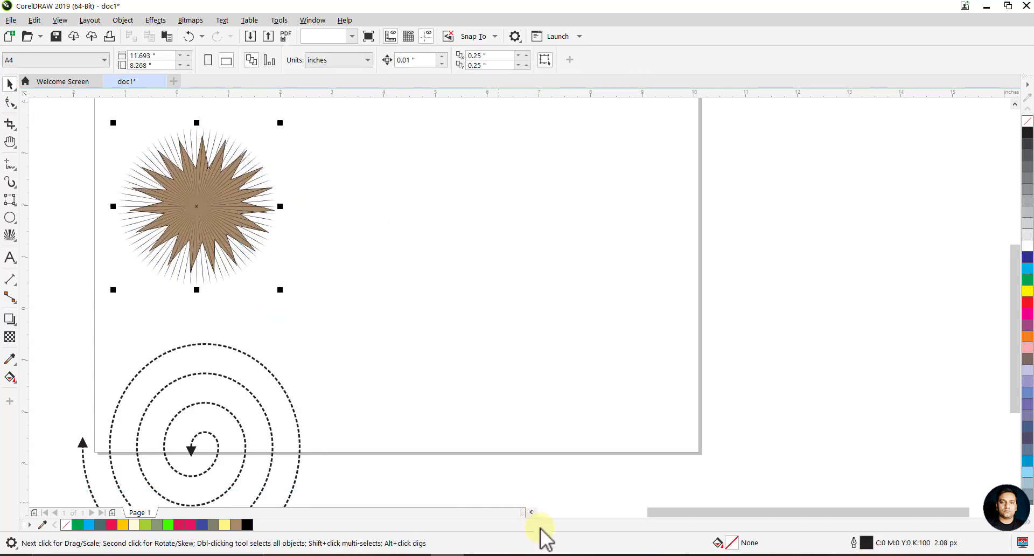
Step: Delete the selected shapes and draw a 4×3 graph-paper grid on the page
{"action": "key", "text": "Delete"}
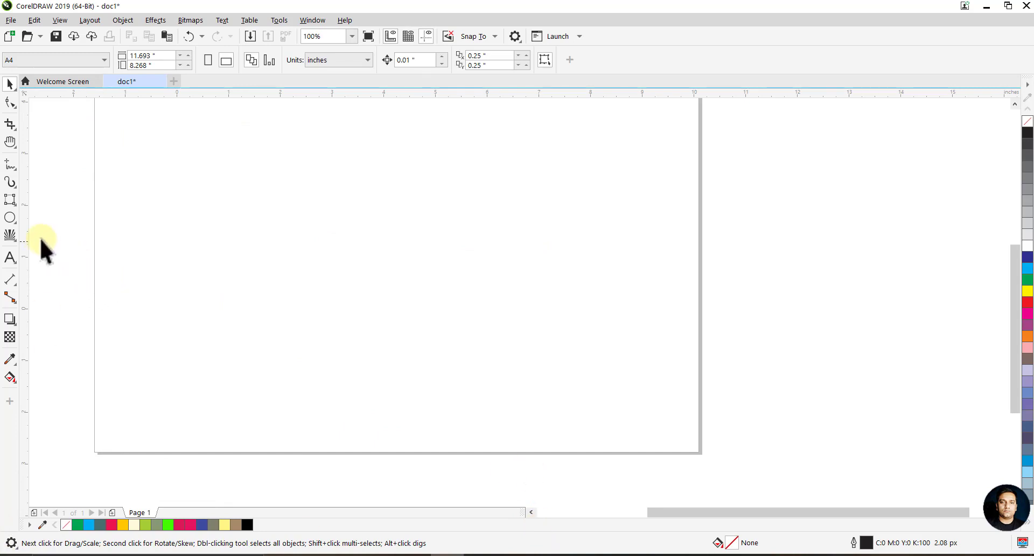
{"action": "left_click", "coordinate": [12, 238]}
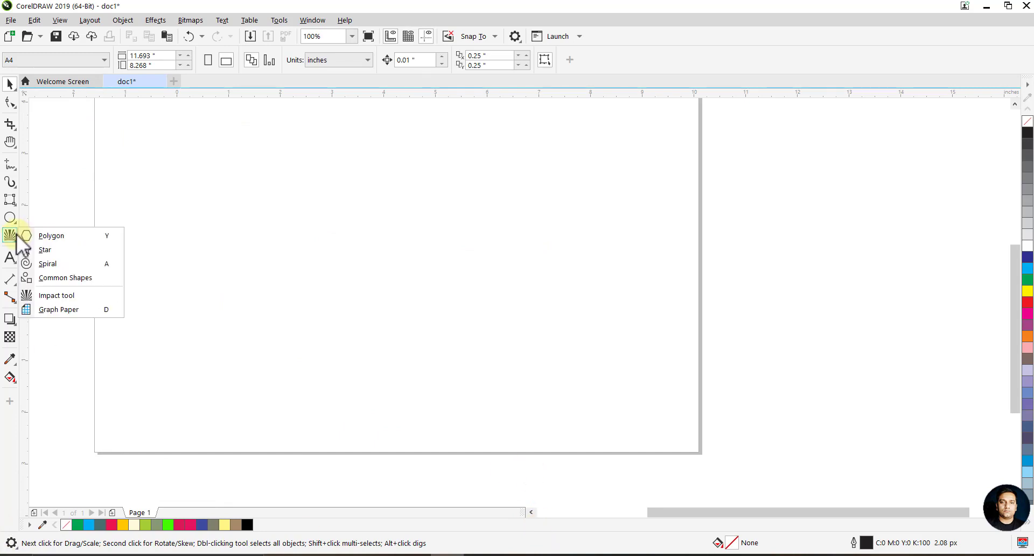
{"action": "left_click", "coordinate": [58, 309]}
{"action": "mouse_move", "coordinate": [223, 110]}
{"action": "left_mouse_down"}
{"action": "mouse_move", "coordinate": [582, 360]}
{"action": "mouse_move", "coordinate": [626, 432]}
{"action": "left_mouse_up"}
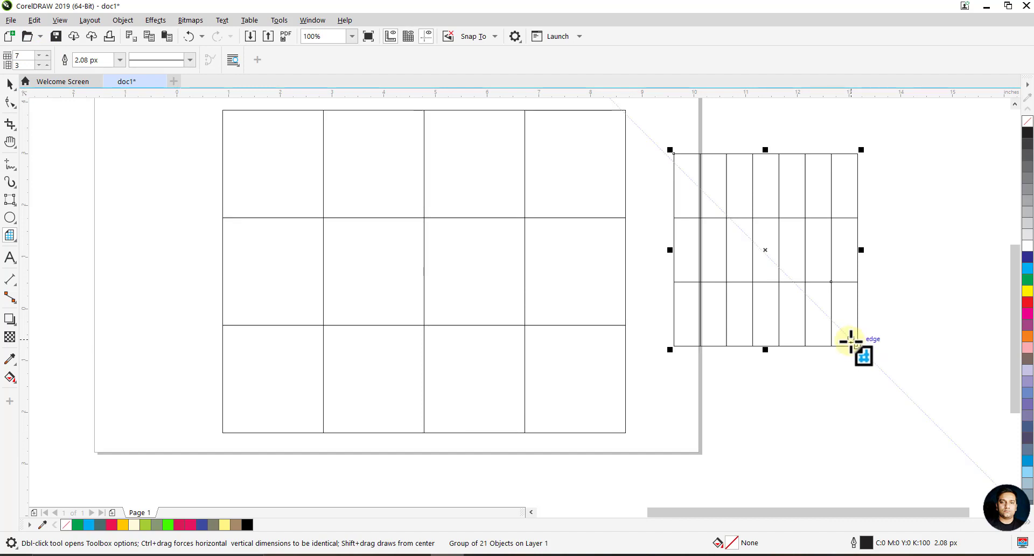
Step: Give the grid a 10.0 px dotted outline
{"action": "left_click", "coordinate": [121, 63]}
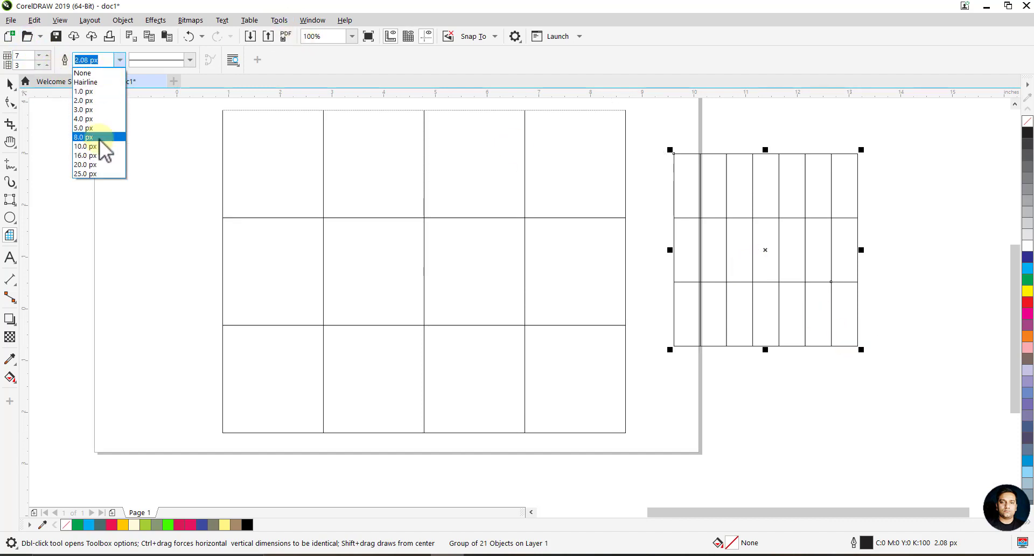
{"action": "left_click", "coordinate": [99, 140]}
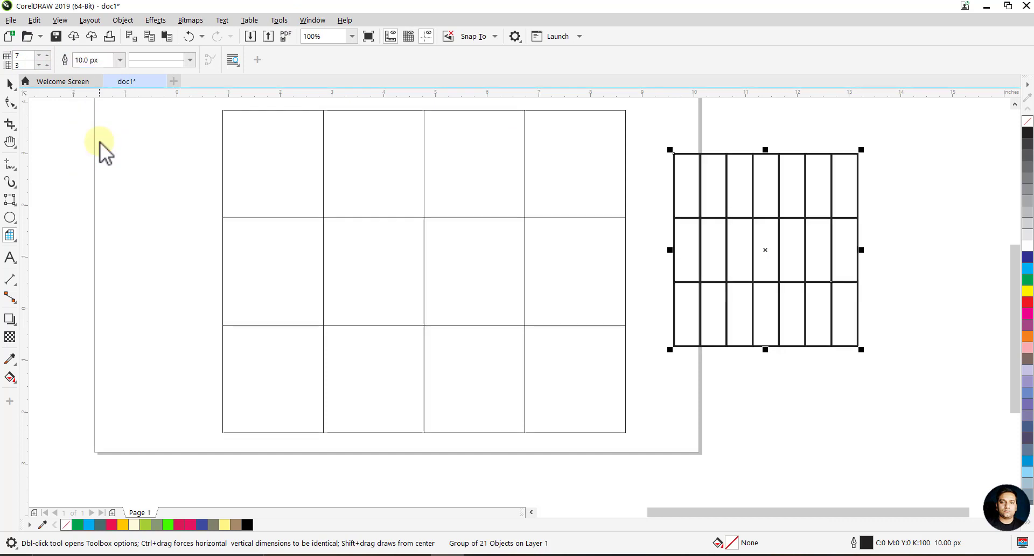
{"action": "left_click", "coordinate": [189, 60]}
{"action": "left_click", "coordinate": [186, 156]}
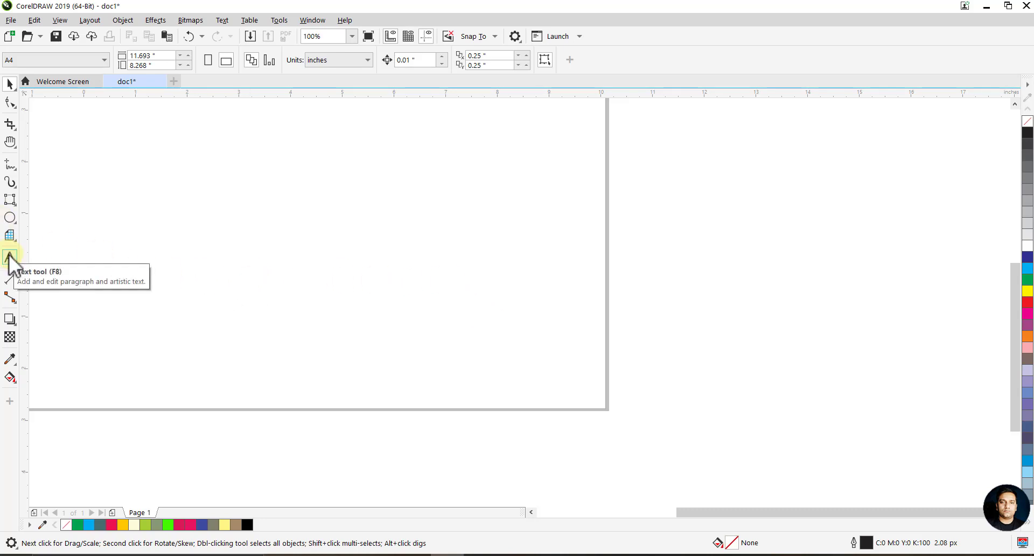
Step: Activate the Text tool with F8, then open and dismiss the page's context menu
{"action": "key", "text": "F8"}
{"action": "right_click", "coordinate": [296, 218]}
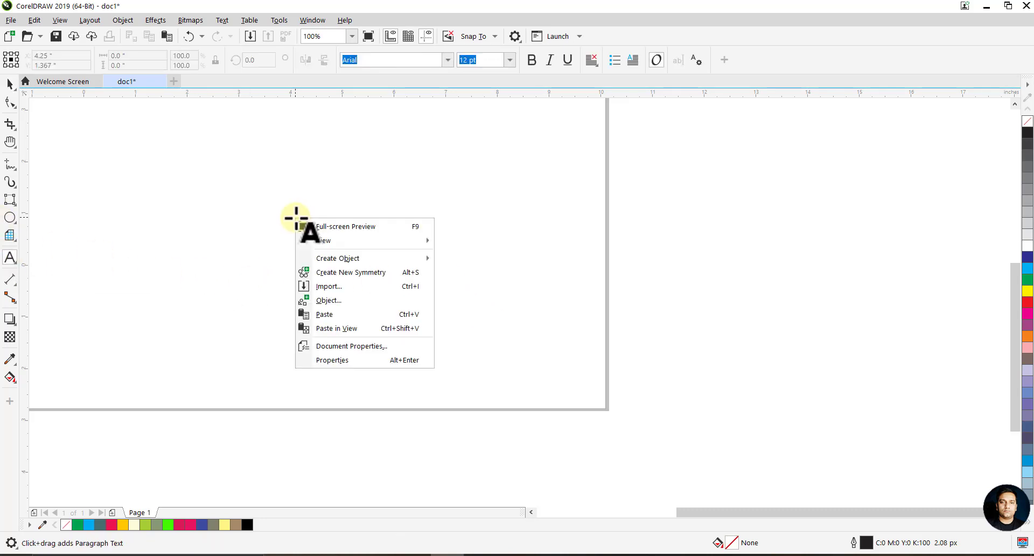
{"action": "left_click", "coordinate": [189, 108]}
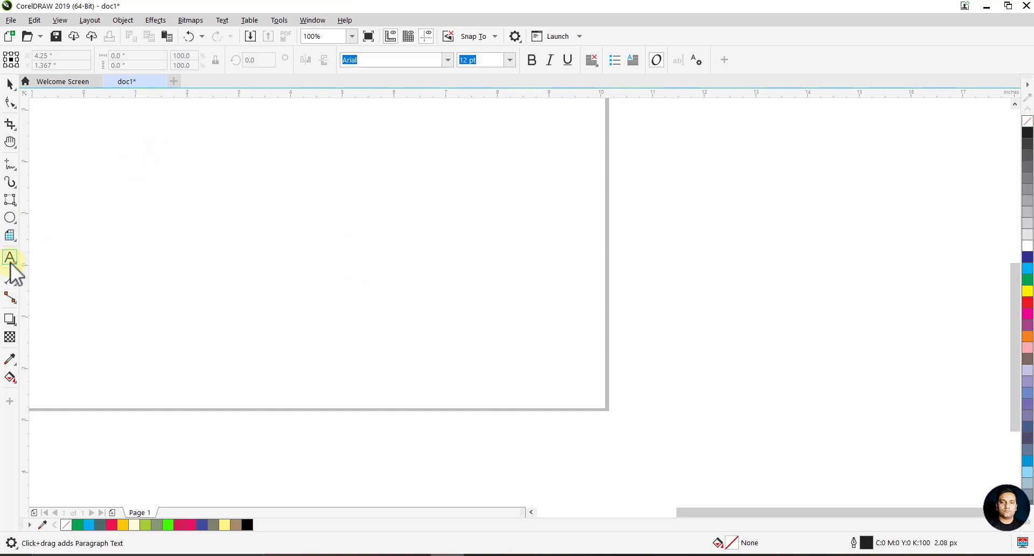
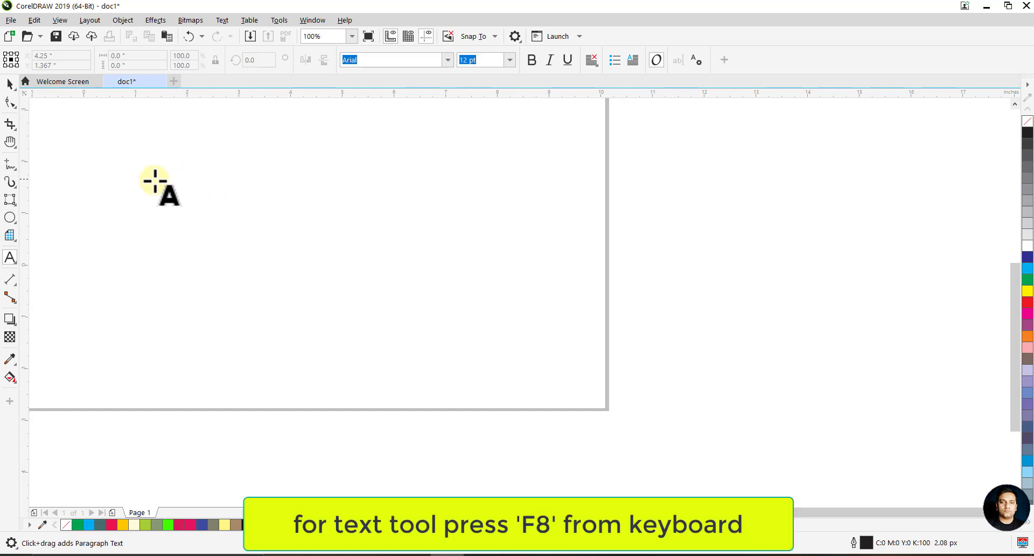
Step: Create an empty paragraph text frame in the middle of the page
{"action": "left_click", "coordinate": [153, 180]}
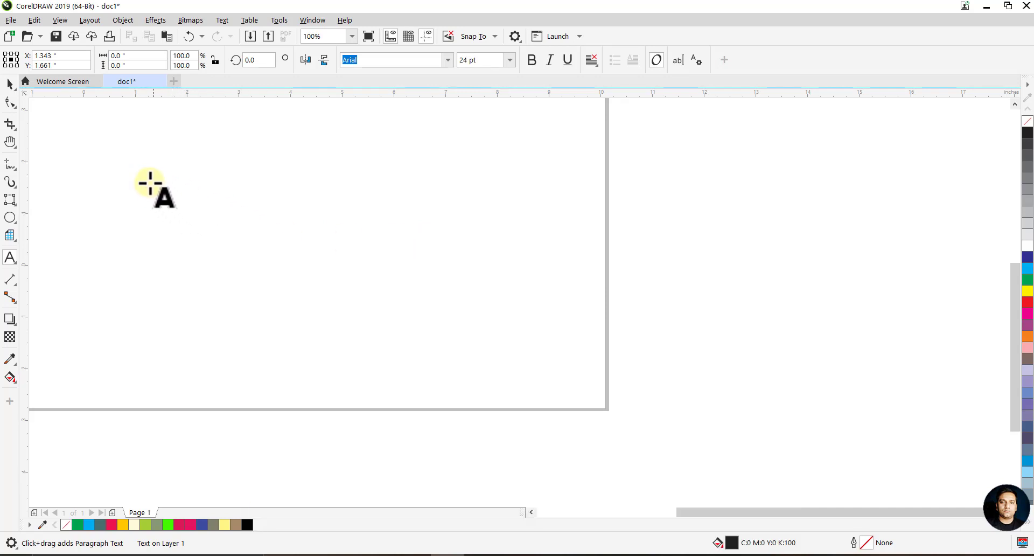
{"action": "key", "text": "Escape"}
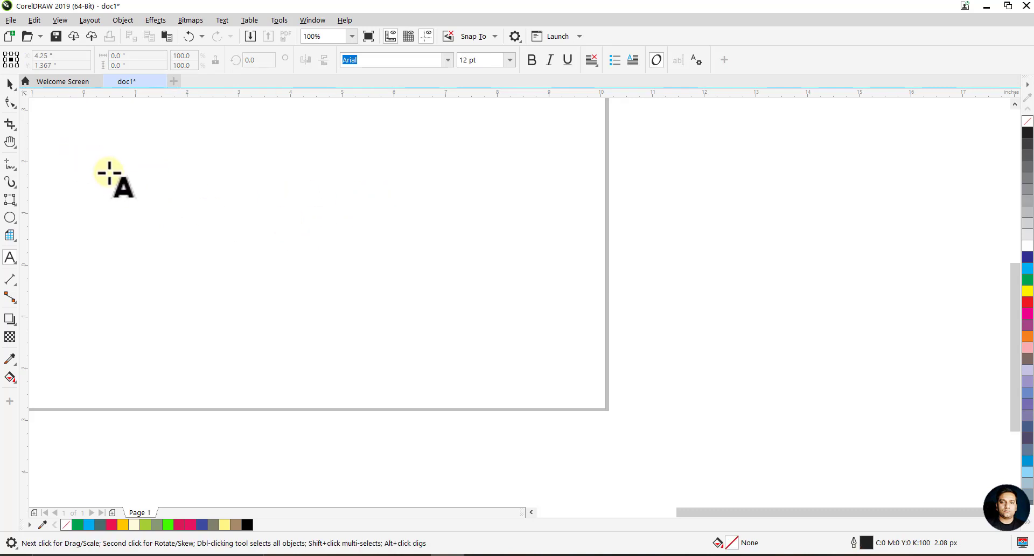
{"action": "left_click_drag", "start_coordinate": [173, 234], "coordinate": [557, 352]}
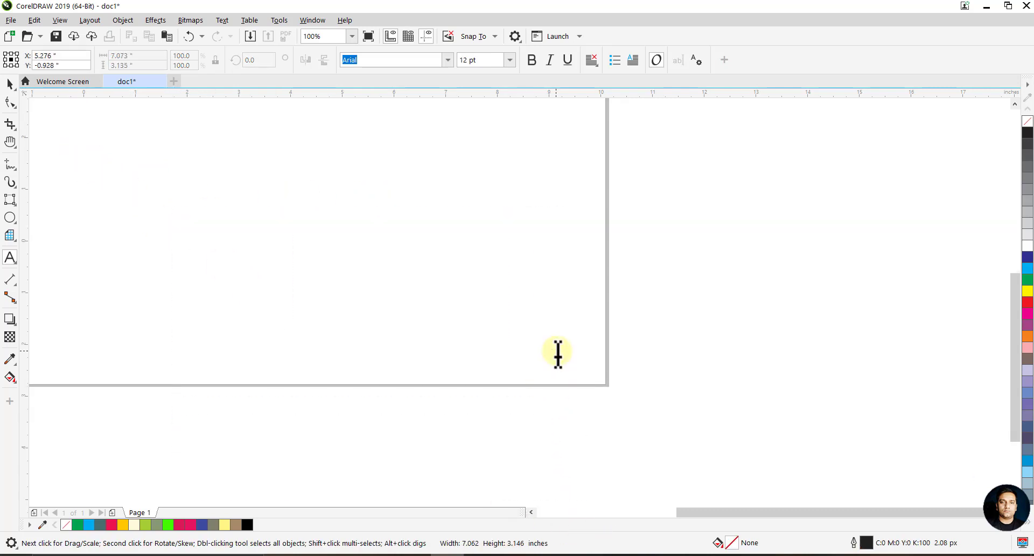
Step: Type the capitalised headline 'GRAPHICS MENTOR' plus the author's name, scaled to about 41 pt
{"action": "left_click", "coordinate": [137, 139]}
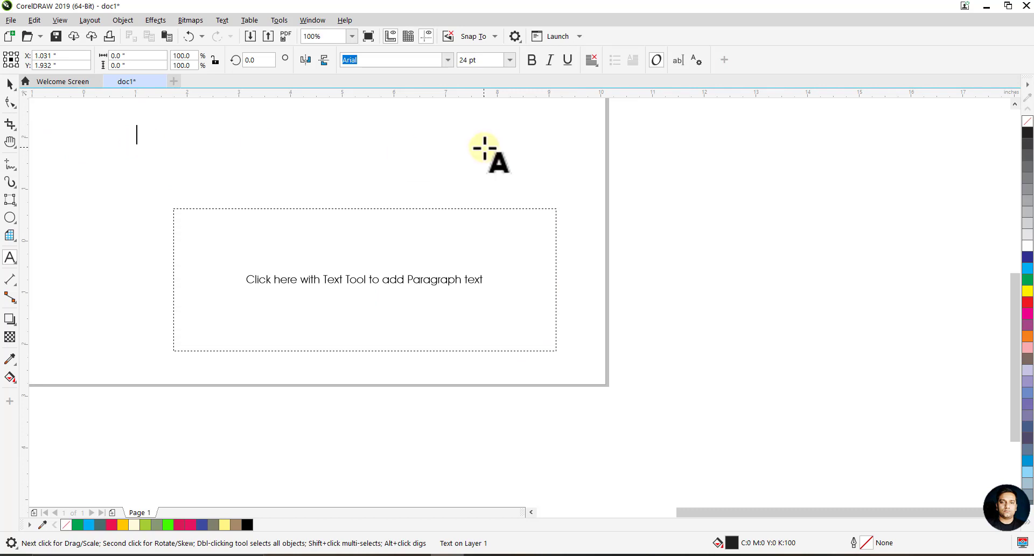
{"action": "key", "text": "Caps_Lock"}
{"action": "type", "text": "GRAP"}
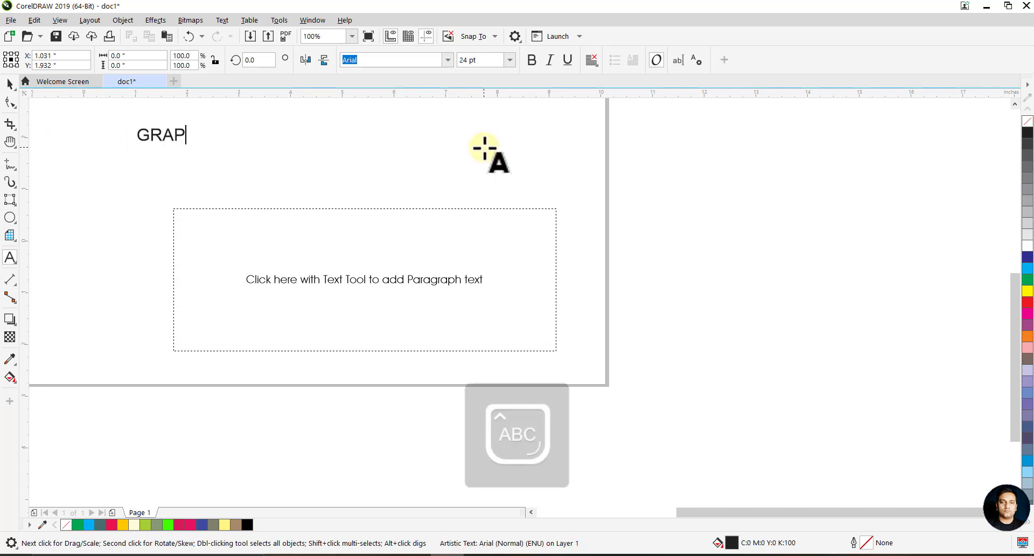
{"action": "type", "text": "HICS MENTOR JITENDRA"}
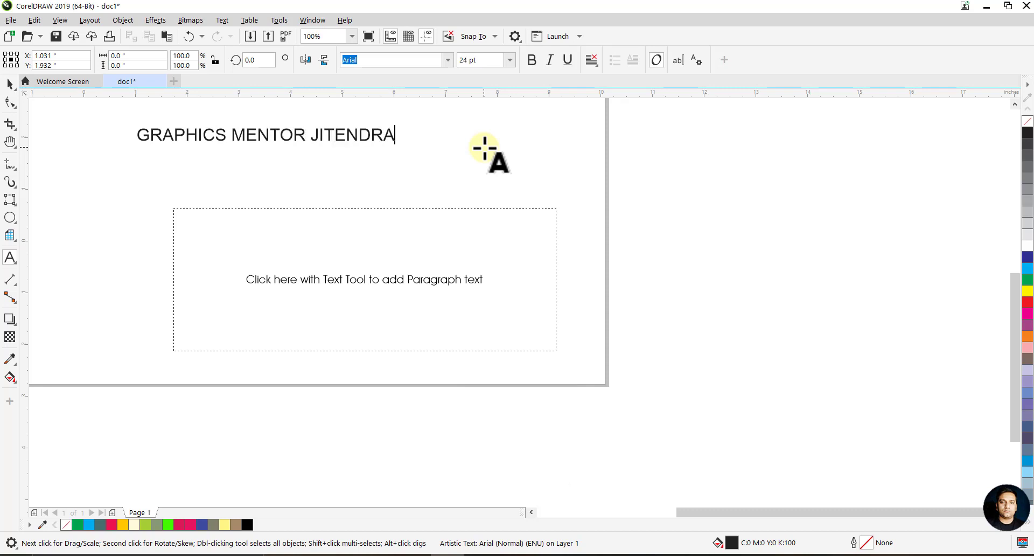
{"action": "left_click", "coordinate": [9, 85]}
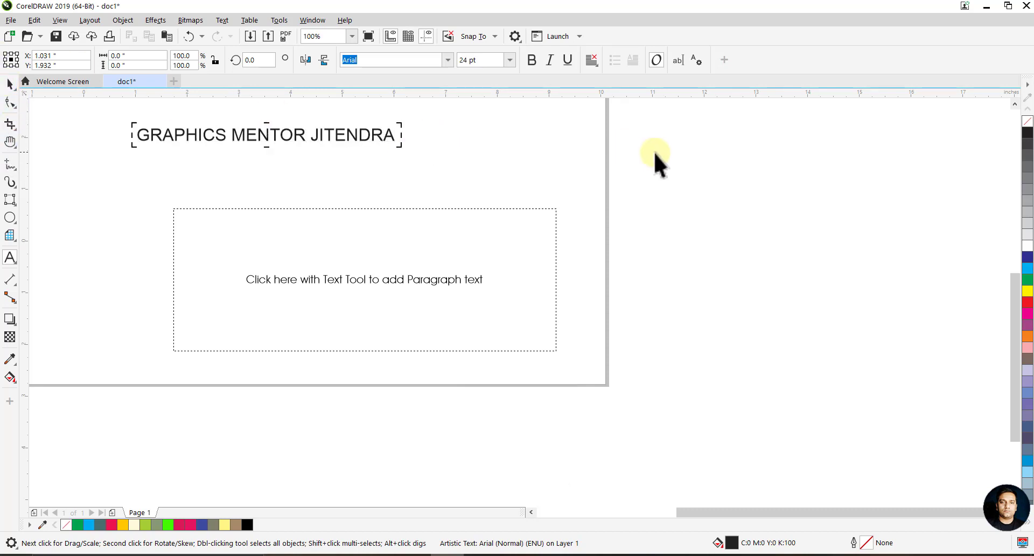
{"action": "mouse_move", "coordinate": [399, 145]}
{"action": "left_mouse_down"}
{"action": "mouse_move", "coordinate": [586, 201]}
{"action": "mouse_move", "coordinate": [556, 189]}
{"action": "left_mouse_up"}
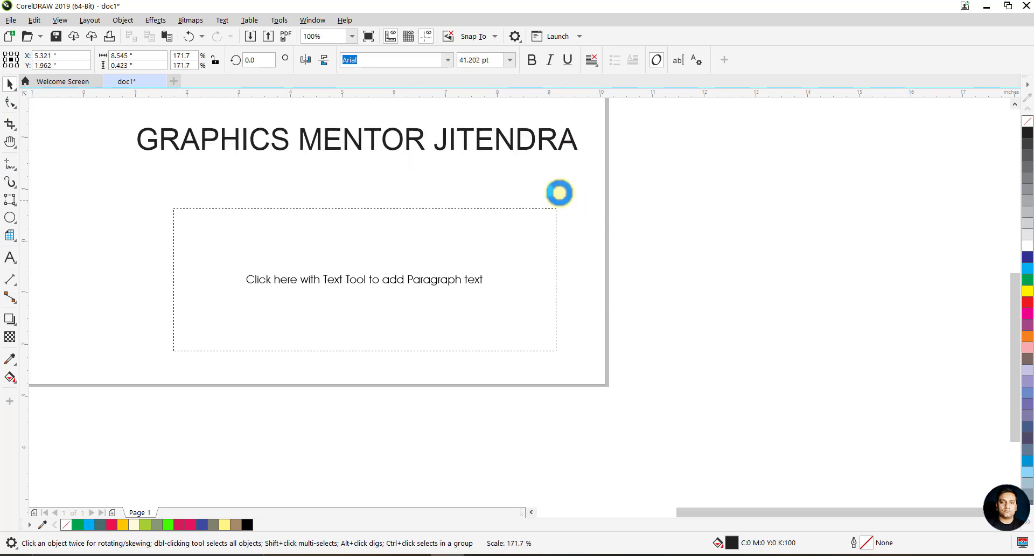
{"action": "left_click_drag", "start_coordinate": [480, 138], "coordinate": [429, 179]}
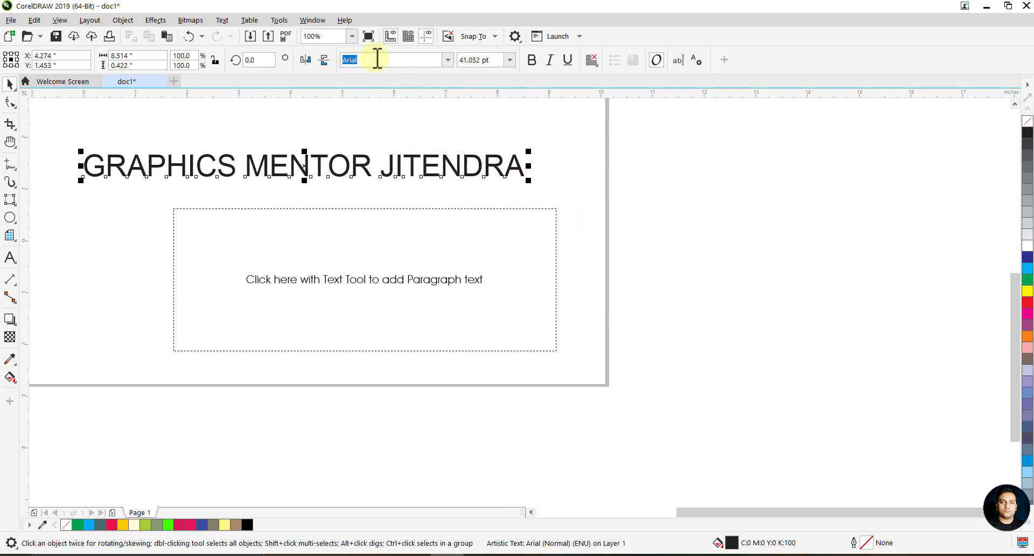
Step: Apply the Another Typewriter font to the headline and move it below the page
{"action": "left_click", "coordinate": [447, 59]}
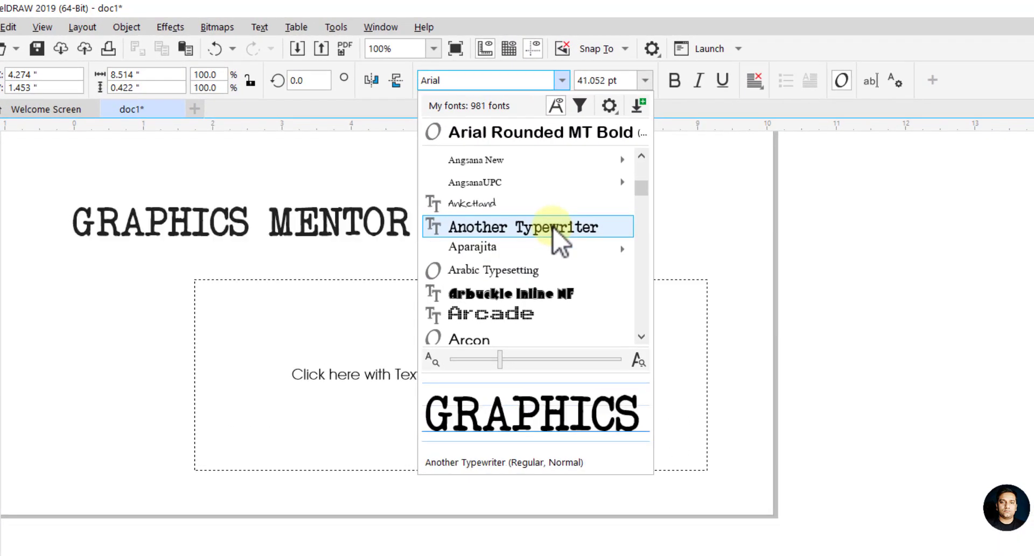
{"action": "left_click", "coordinate": [555, 229]}
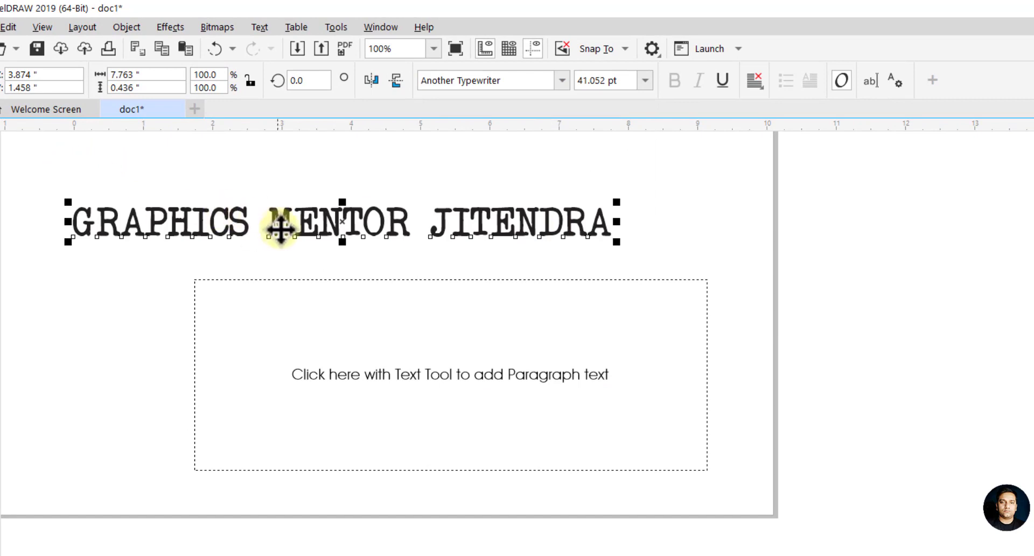
{"action": "left_click_drag", "start_coordinate": [315, 230], "coordinate": [291, 555]}
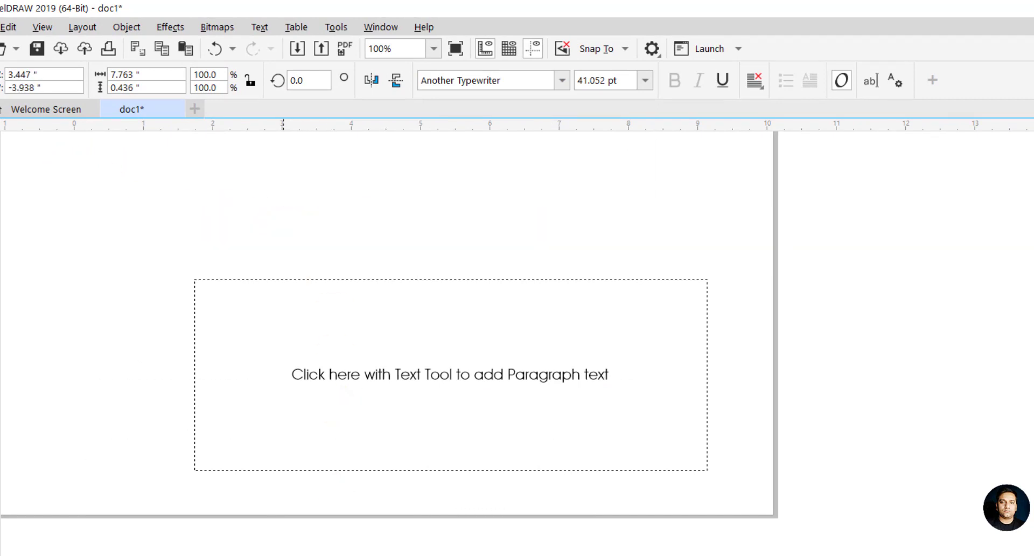
Step: Set the headline in Haettenschweiler at 24 pt, then enlarge it to about 104.6 pt
{"action": "left_click", "coordinate": [562, 80]}
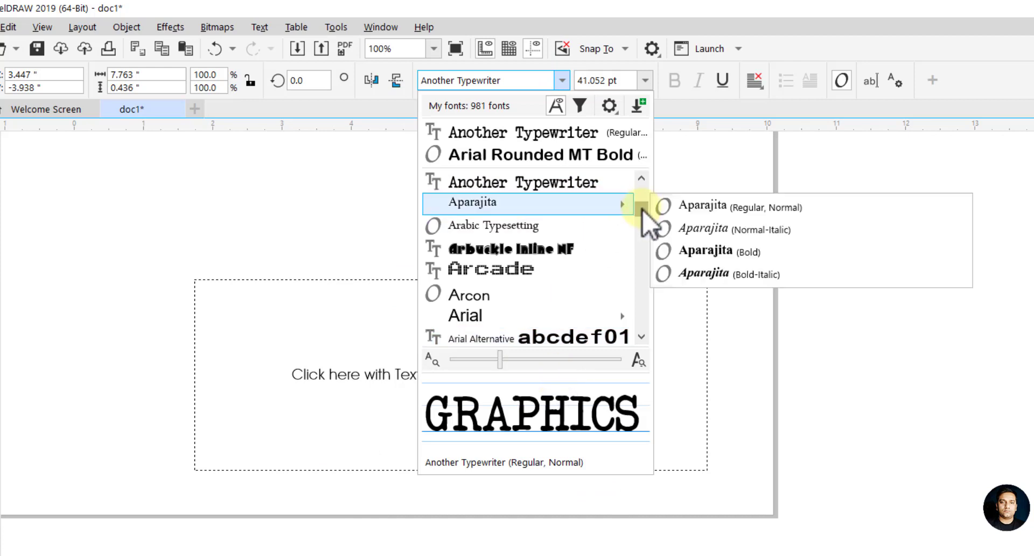
{"action": "scroll", "coordinate": [637, 268], "scroll_direction": "down", "scroll_amount": 4}
{"action": "scroll", "coordinate": [592, 301], "scroll_direction": "down", "scroll_amount": 5}
{"action": "scroll", "coordinate": [581, 311], "scroll_direction": "down", "scroll_amount": 5}
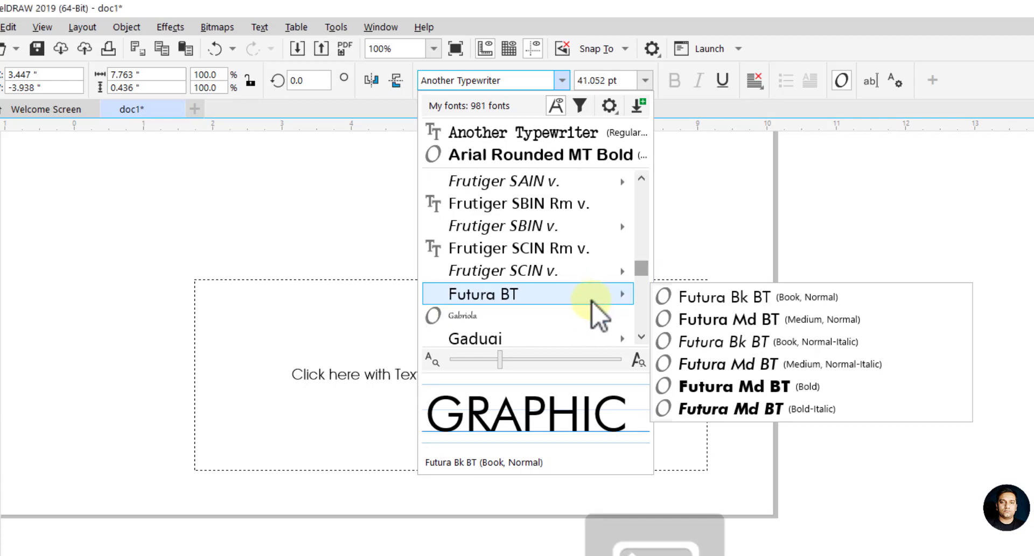
{"action": "scroll", "coordinate": [598, 314], "scroll_direction": "down", "scroll_amount": 1}
{"action": "scroll", "coordinate": [590, 302], "scroll_direction": "down", "scroll_amount": 3}
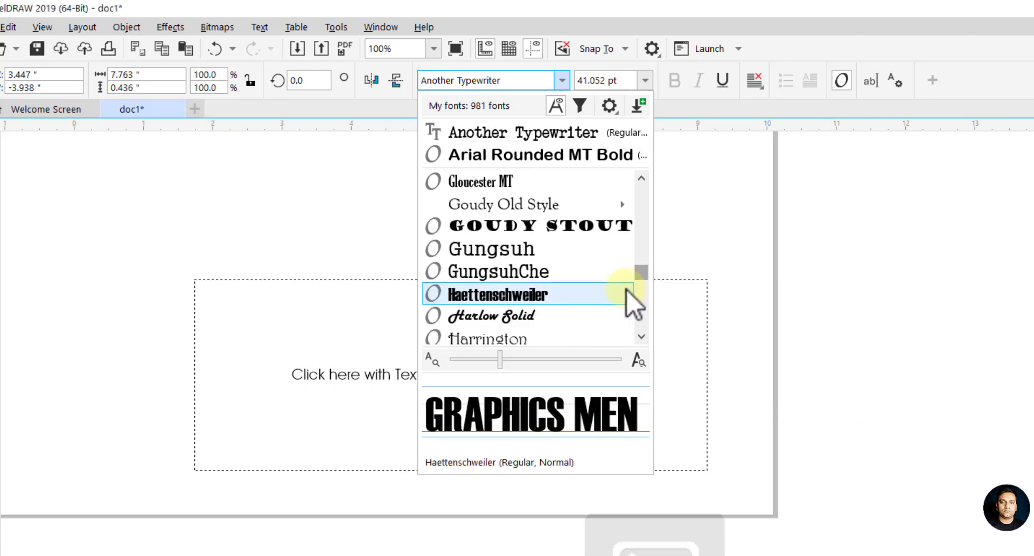
{"action": "left_click", "coordinate": [586, 297]}
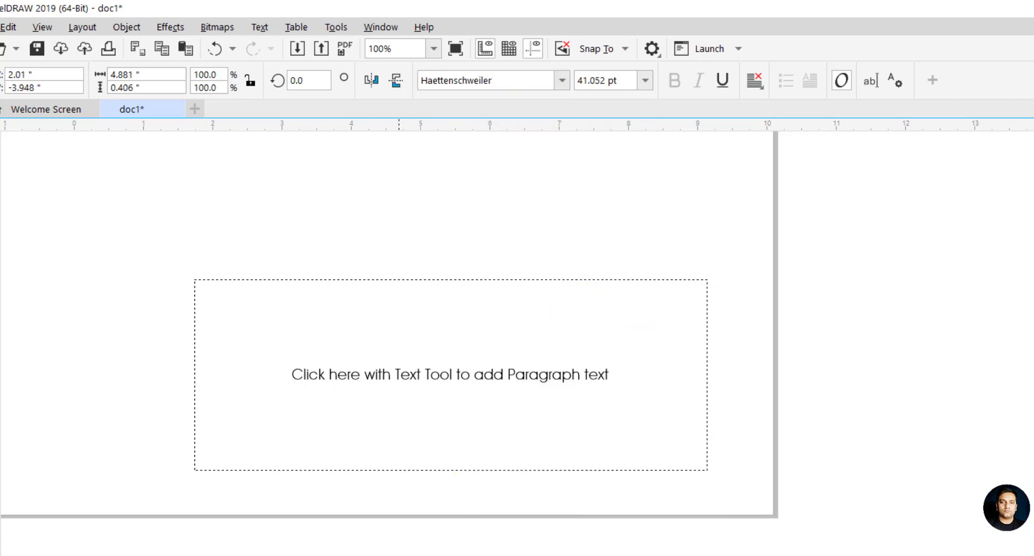
{"action": "left_click", "coordinate": [645, 80]}
{"action": "left_click", "coordinate": [622, 267]}
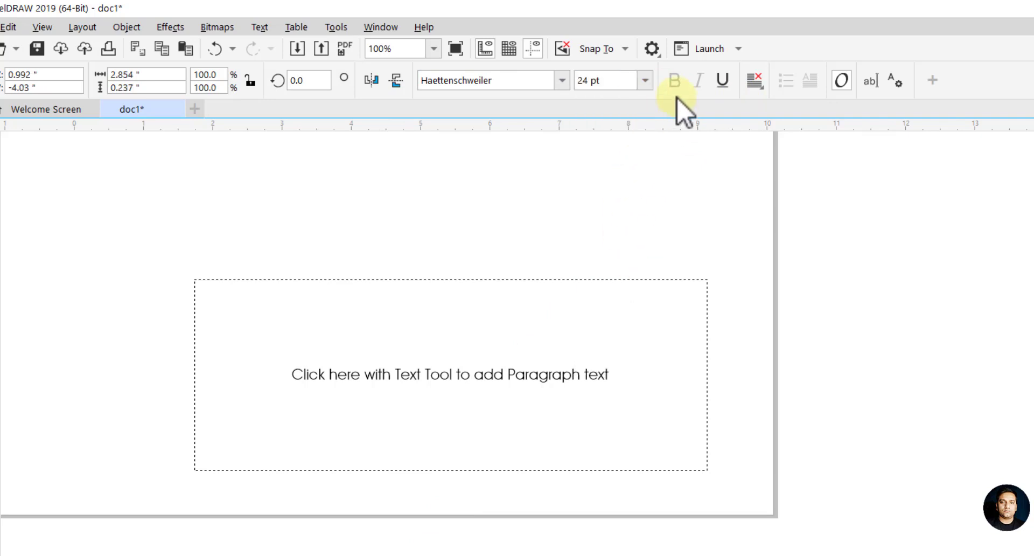
{"action": "mouse_move", "coordinate": [224, 479]}
{"action": "left_mouse_down"}
{"action": "mouse_move", "coordinate": [617, 271]}
{"action": "mouse_move", "coordinate": [711, 261]}
{"action": "left_mouse_up"}
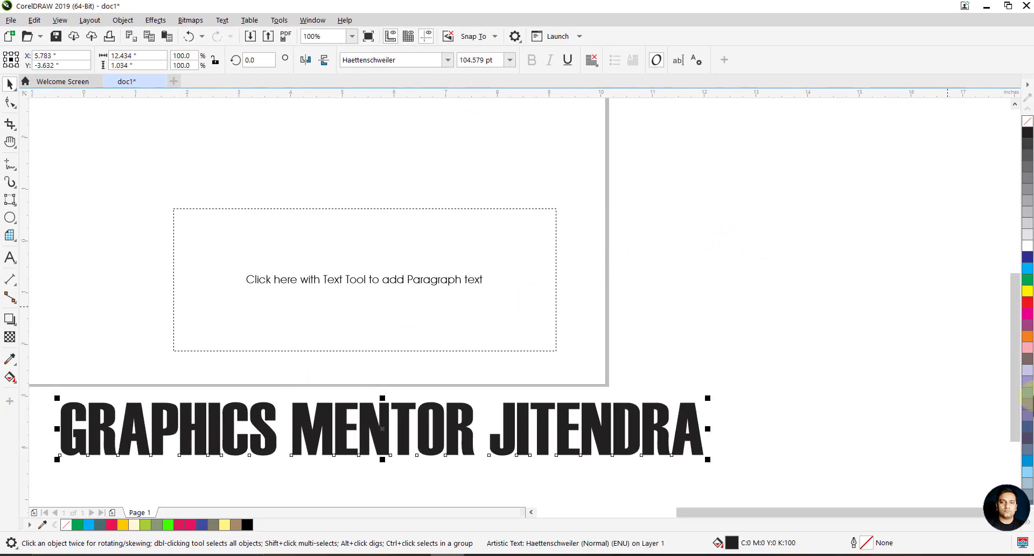
Step: Fill the headline orange, nudge it up-left, and copy-paste a duplicate
{"action": "left_click", "coordinate": [1028, 337]}
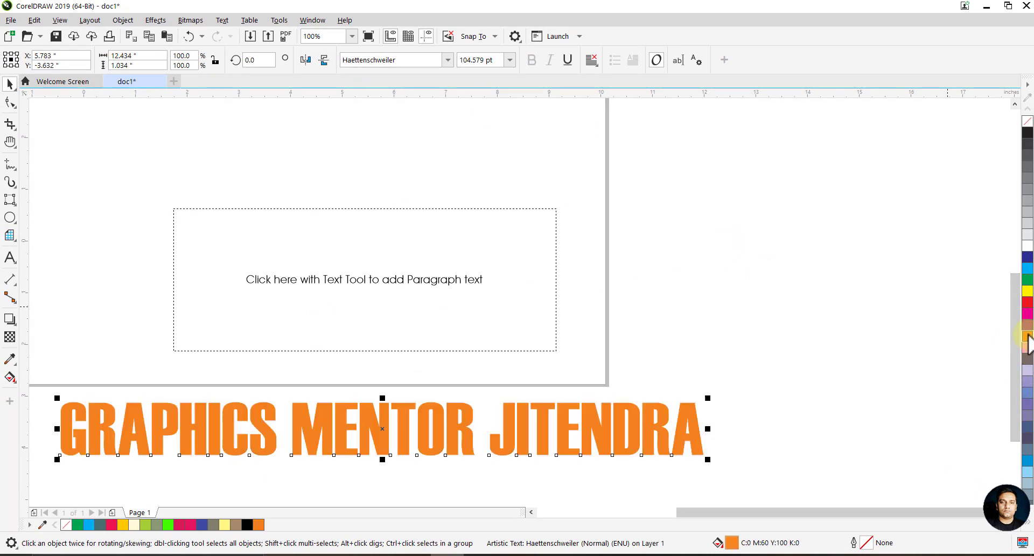
{"action": "mouse_move", "coordinate": [1027, 335]}
{"action": "left_click_drag", "start_coordinate": [1029, 340], "coordinate": [607, 442]}
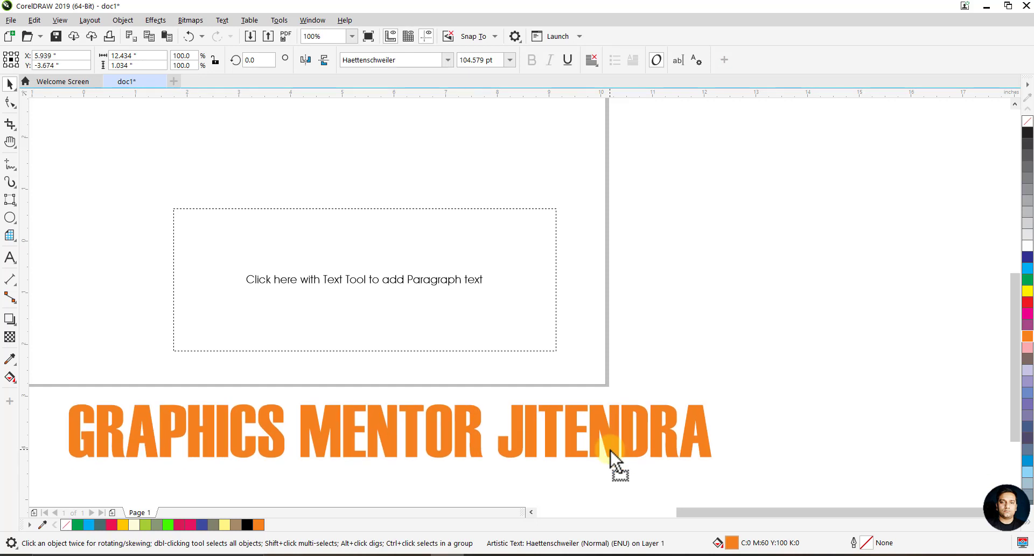
{"action": "mouse_move", "coordinate": [610, 451]}
{"action": "left_mouse_down"}
{"action": "mouse_move", "coordinate": [569, 432]}
{"action": "mouse_move", "coordinate": [605, 439]}
{"action": "left_mouse_up"}
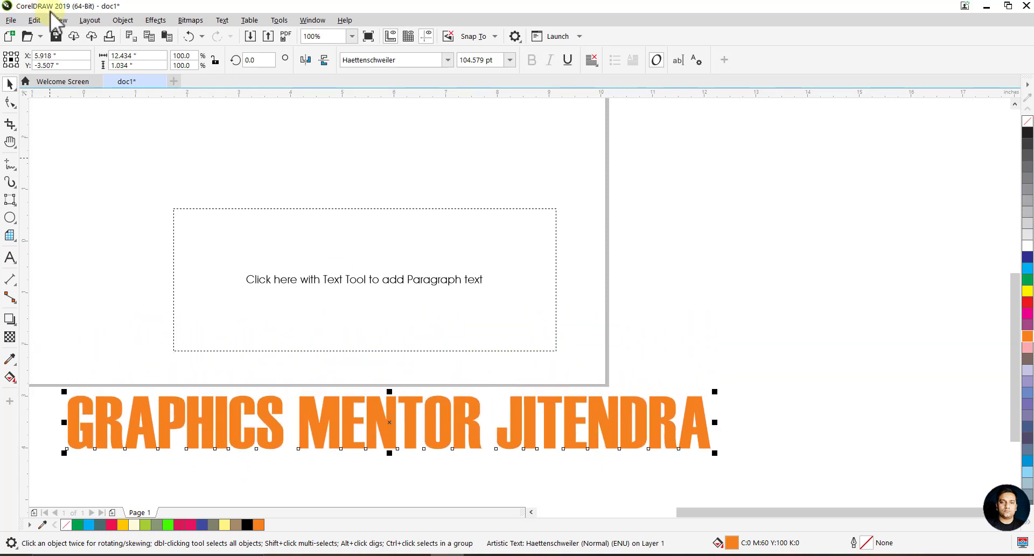
{"action": "left_click", "coordinate": [34, 20]}
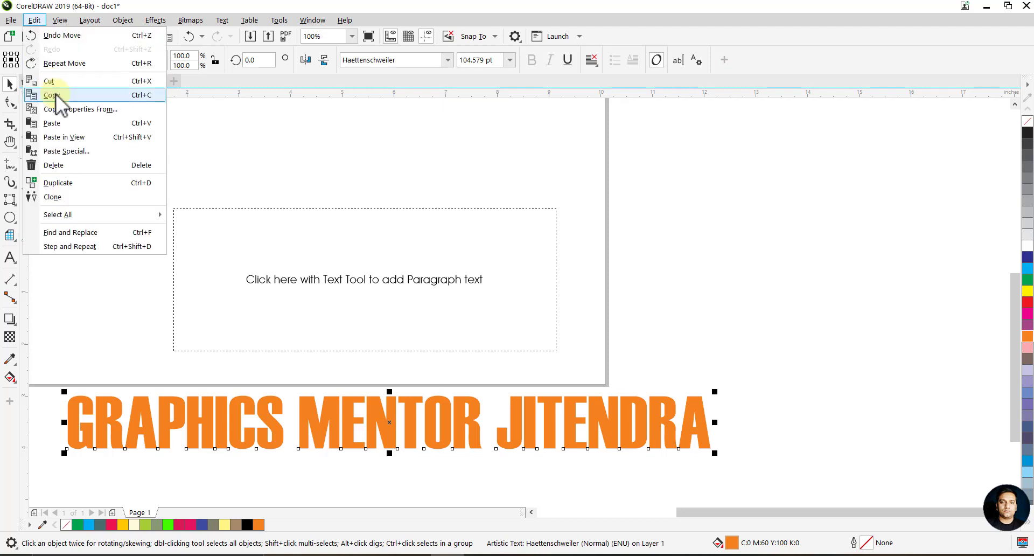
{"action": "left_click", "coordinate": [132, 96]}
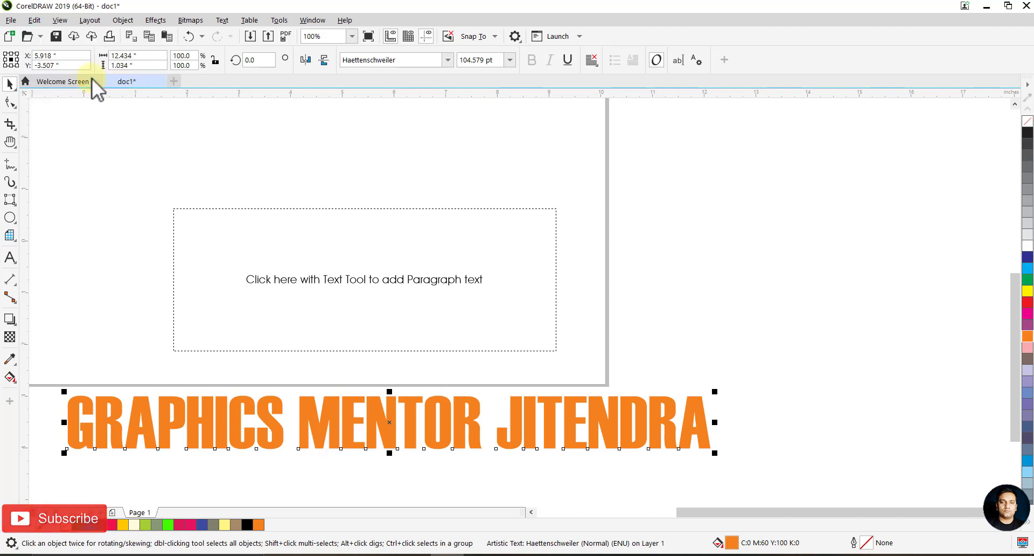
{"action": "left_click", "coordinate": [34, 20]}
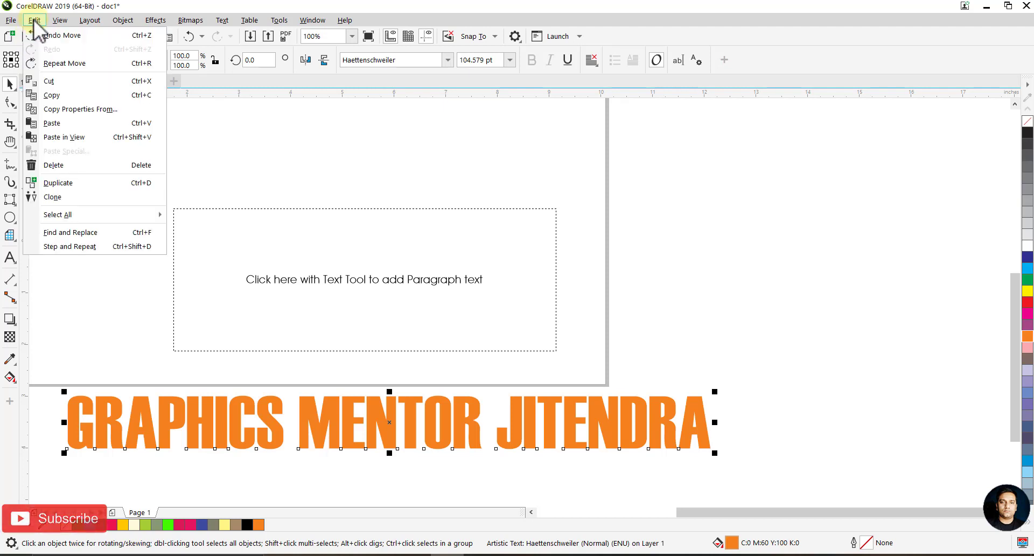
{"action": "left_click", "coordinate": [70, 123]}
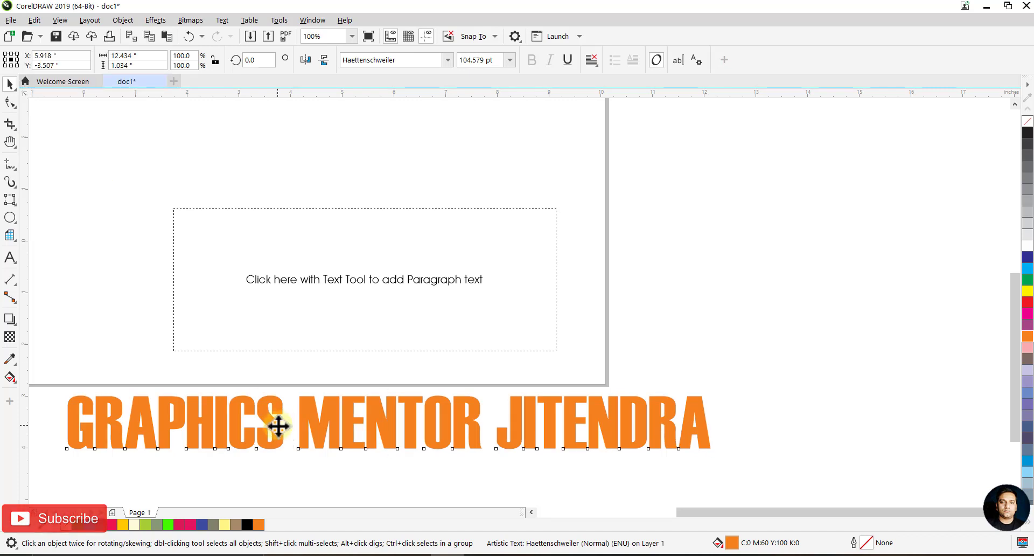
Step: Fill the duplicate with 80% grey and lay it slightly offset over the orange headline
{"action": "left_click_drag", "start_coordinate": [277, 426], "coordinate": [262, 392]}
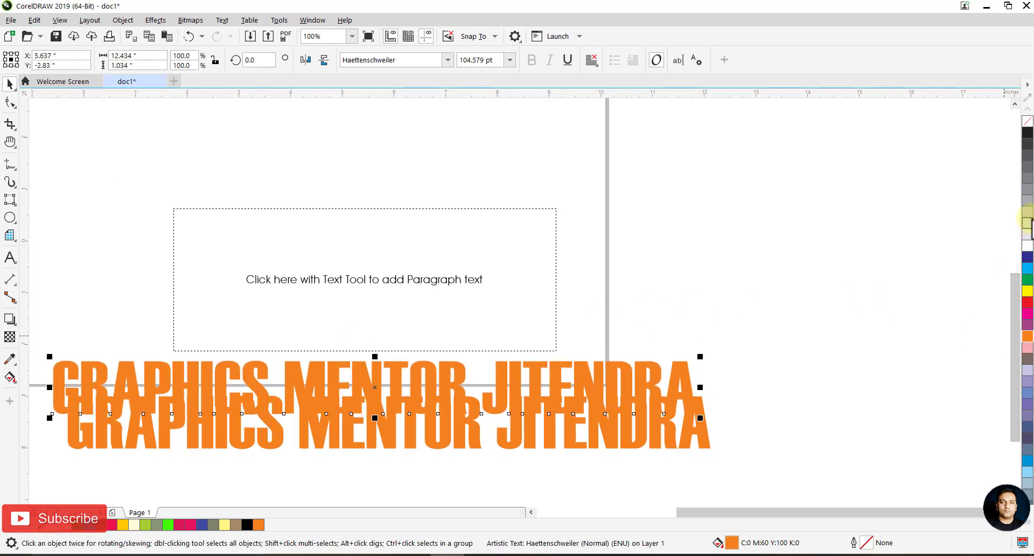
{"action": "left_click", "coordinate": [1028, 223]}
{"action": "left_click_drag", "start_coordinate": [503, 401], "coordinate": [493, 382]}
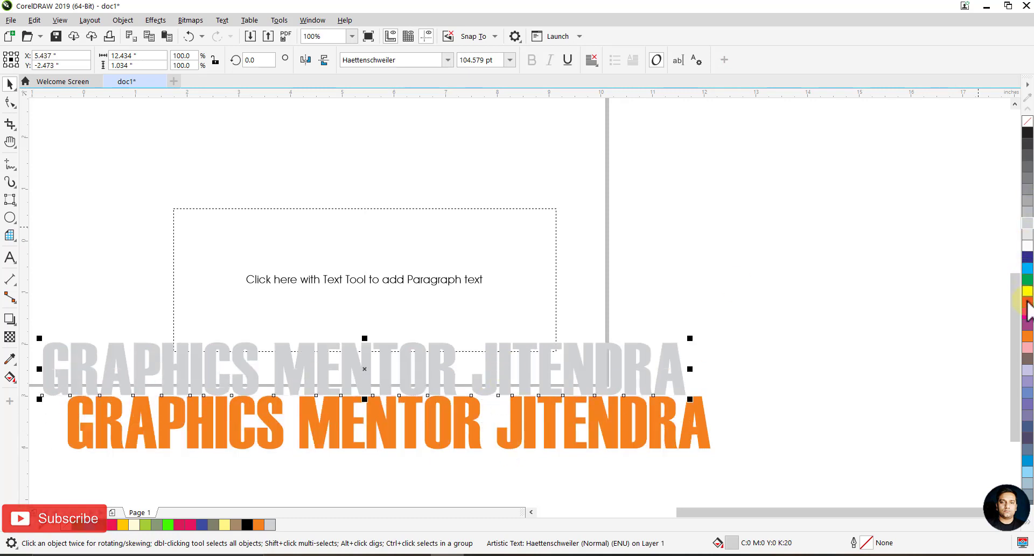
{"action": "left_click", "coordinate": [1028, 155]}
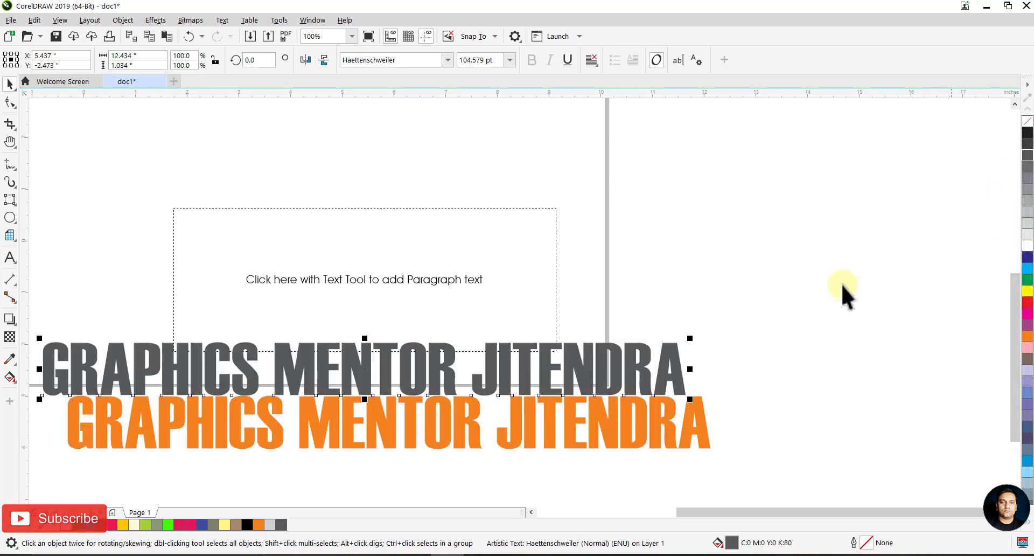
{"action": "left_click", "coordinate": [842, 295]}
{"action": "left_click_drag", "start_coordinate": [622, 371], "coordinate": [652, 439]}
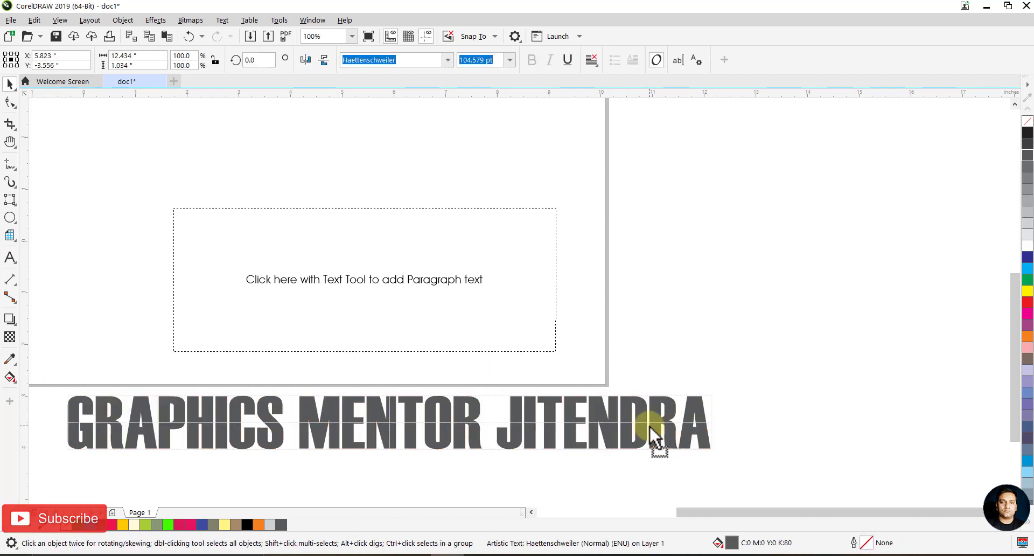
{"action": "left_click", "coordinate": [753, 279]}
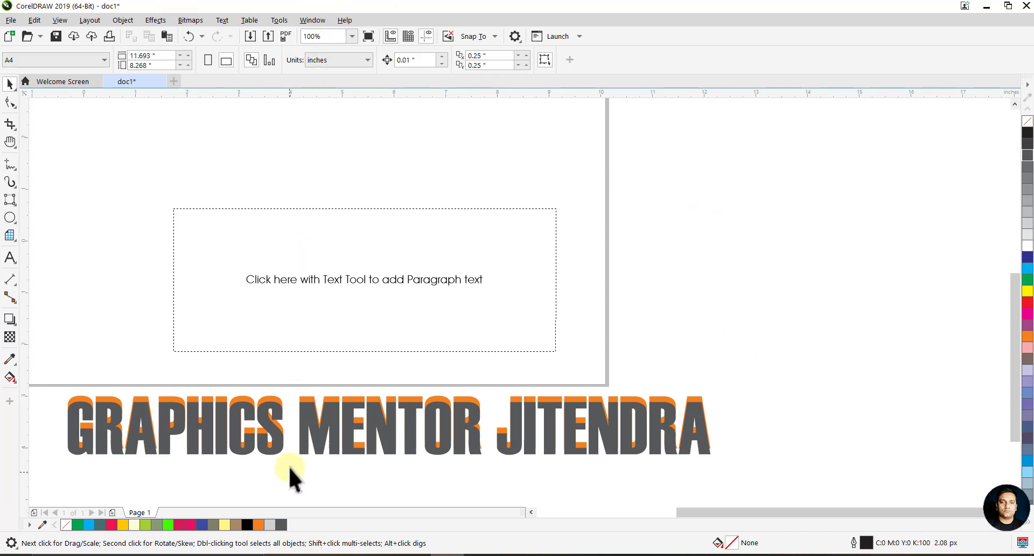
Step: Place a grey headline copy above the text box and another down-right
{"action": "mouse_move", "coordinate": [272, 427]}
{"action": "left_mouse_down"}
{"action": "mouse_move", "coordinate": [284, 439]}
{"action": "mouse_move", "coordinate": [276, 425]}
{"action": "left_mouse_up"}
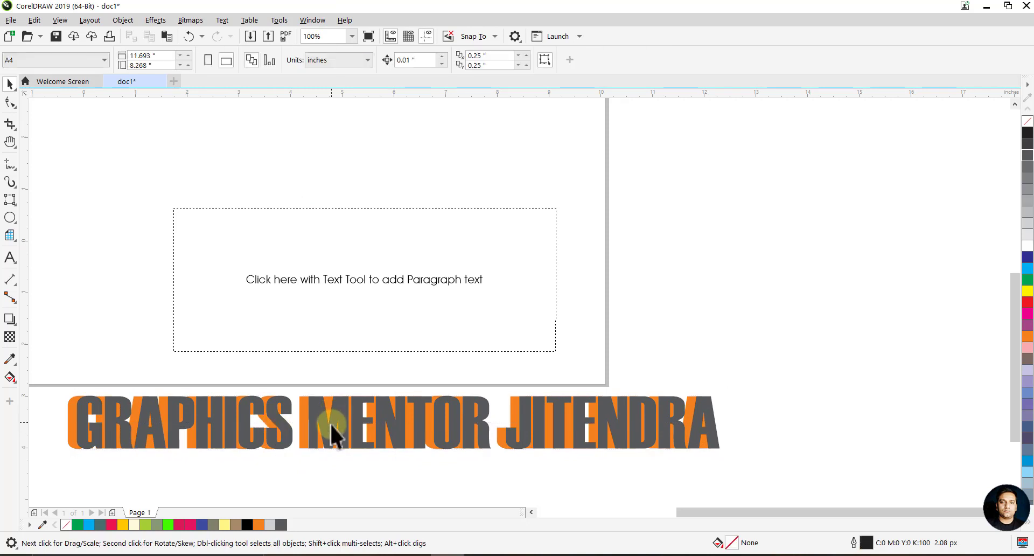
{"action": "mouse_move", "coordinate": [334, 430]}
{"action": "left_mouse_down"}
{"action": "mouse_move", "coordinate": [335, 447]}
{"action": "mouse_move", "coordinate": [340, 434]}
{"action": "left_mouse_up"}
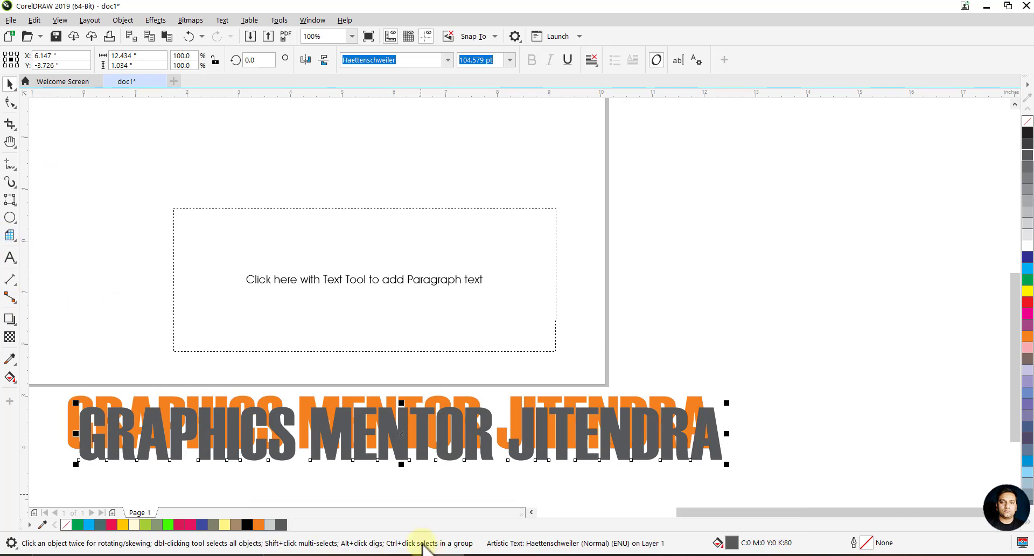
{"action": "left_click_drag", "start_coordinate": [347, 437], "coordinate": [349, 176]}
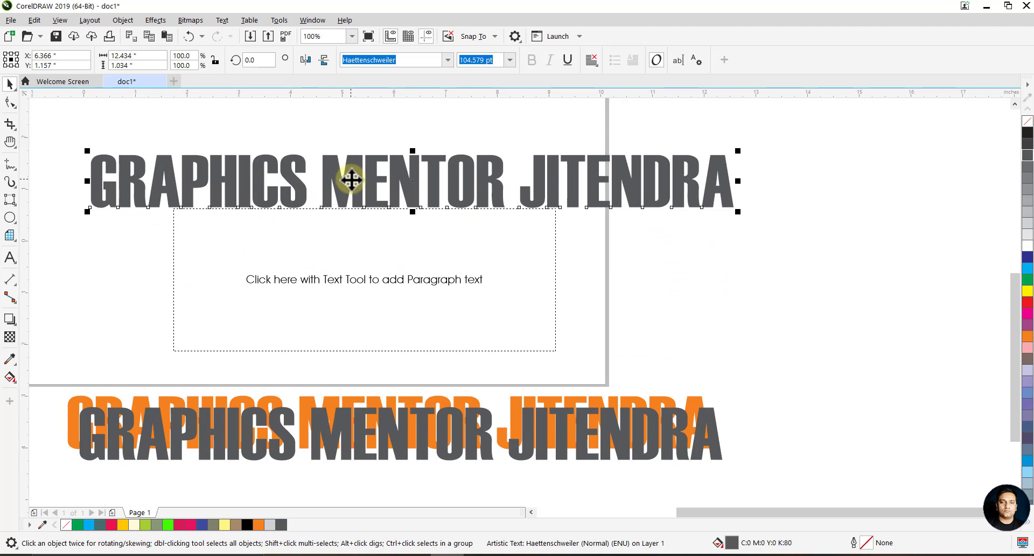
{"action": "key", "text": "Escape"}
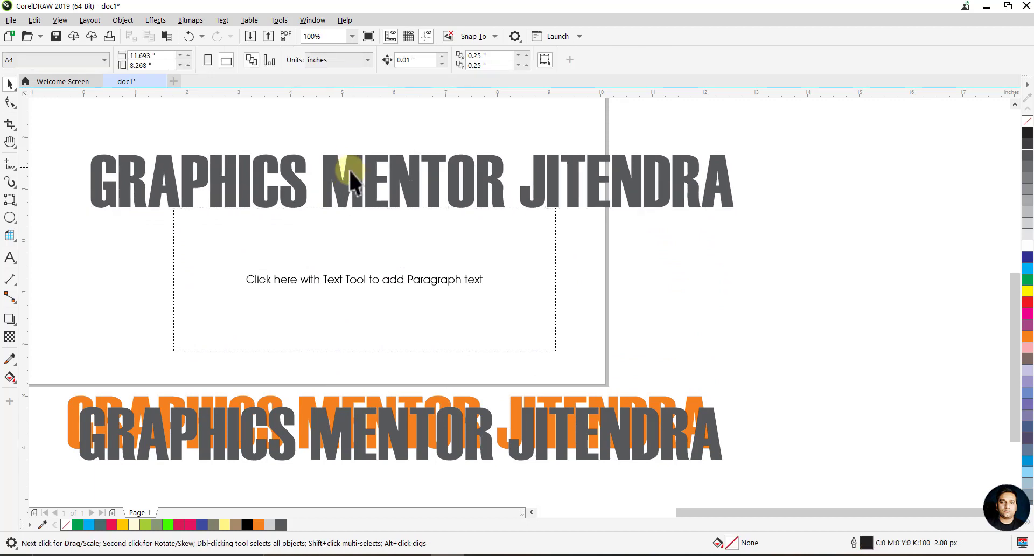
{"action": "left_click_drag", "start_coordinate": [349, 178], "coordinate": [412, 258]}
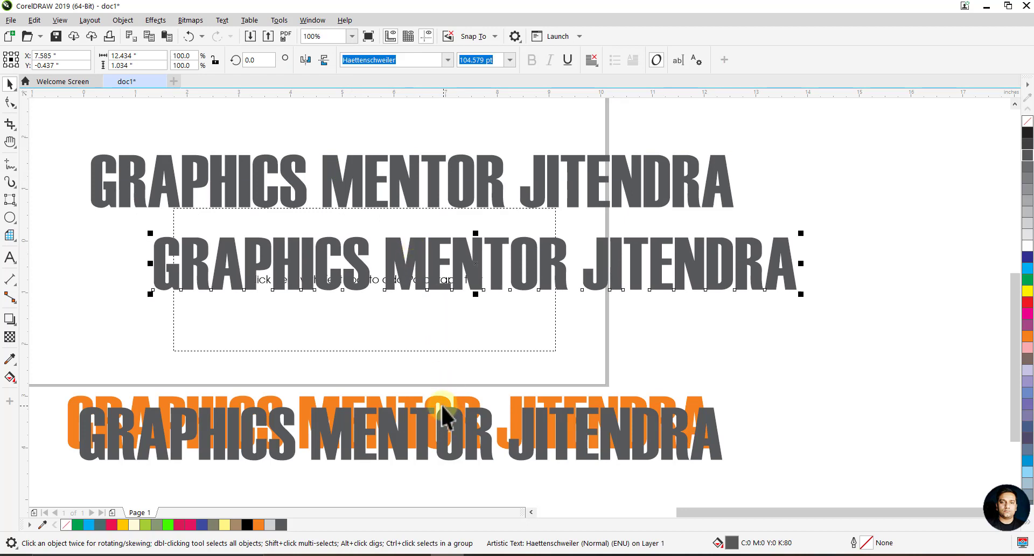
Step: Move the orange headline aside, then select and delete three extra headline copies
{"action": "left_click_drag", "start_coordinate": [443, 417], "coordinate": [428, 338]}
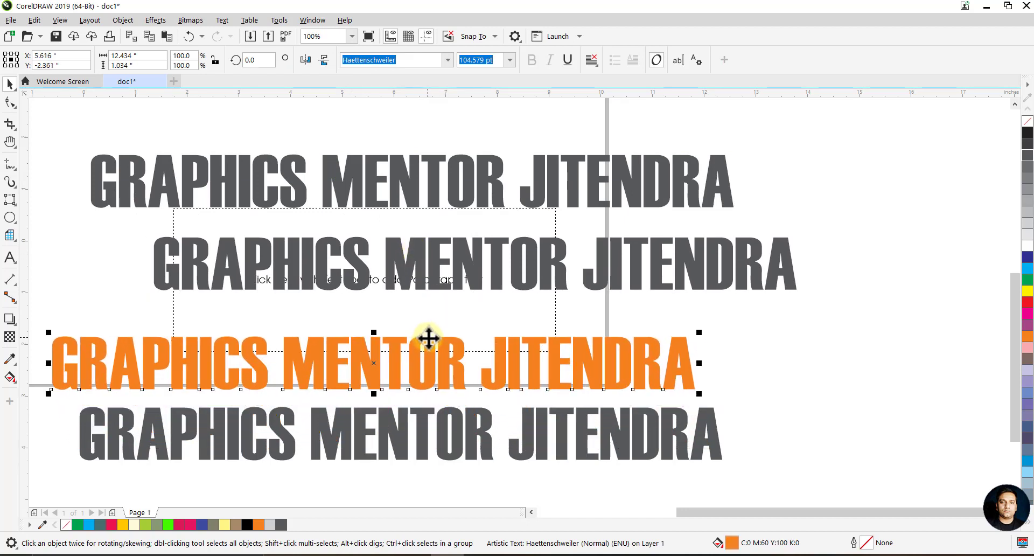
{"action": "left_click_drag", "start_coordinate": [428, 338], "coordinate": [486, 302]}
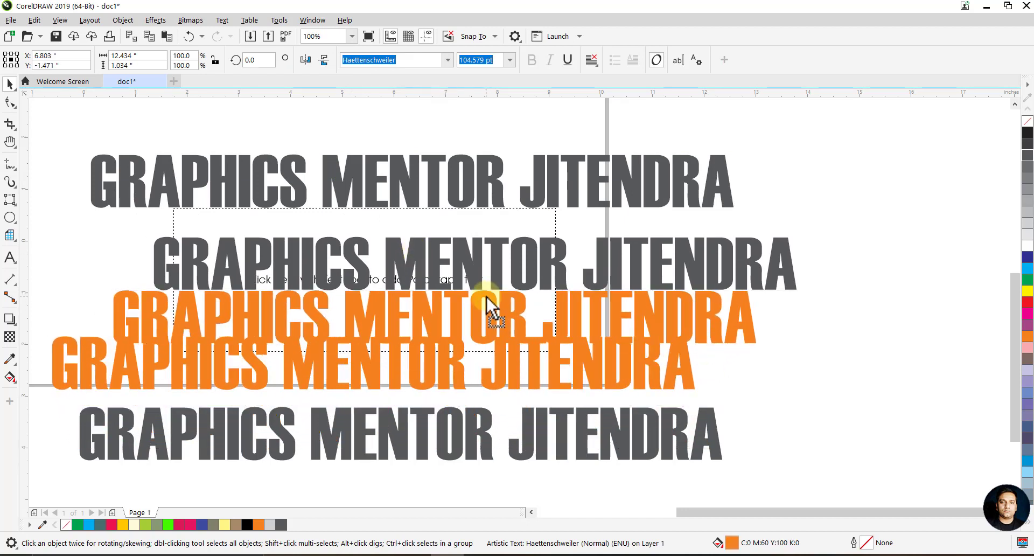
{"action": "mouse_move", "coordinate": [36, 228]}
{"action": "left_mouse_down"}
{"action": "mouse_move", "coordinate": [110, 372]}
{"action": "mouse_move", "coordinate": [730, 412]}
{"action": "mouse_move", "coordinate": [755, 398]}
{"action": "left_mouse_up"}
{"action": "key", "text": "Delete"}
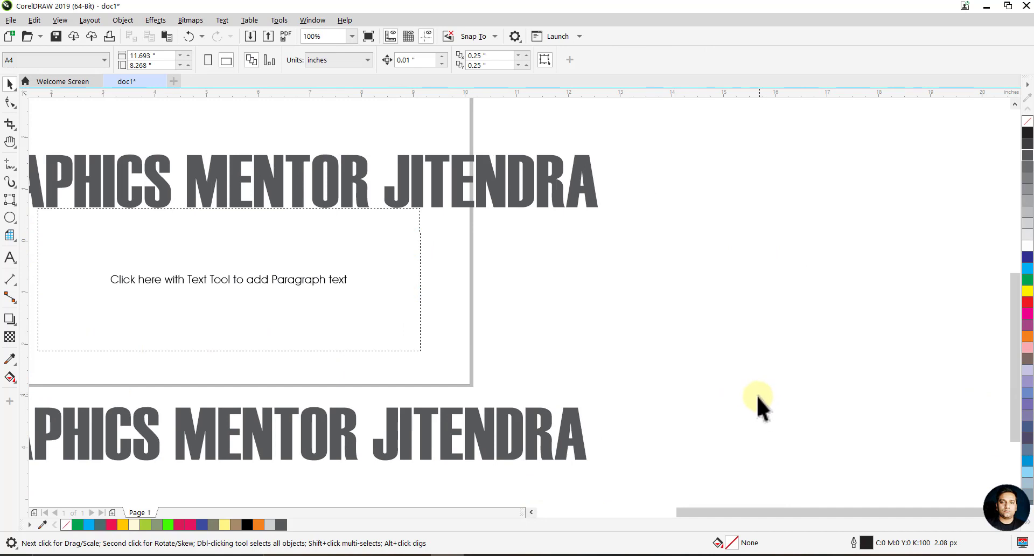
Step: Move the grey headline up the page and duplicate it with Ctrl+D
{"action": "scroll", "coordinate": [757, 399], "scroll_direction": "down", "scroll_amount": 2}
{"action": "scroll", "coordinate": [536, 283], "scroll_direction": "up", "scroll_amount": 2}
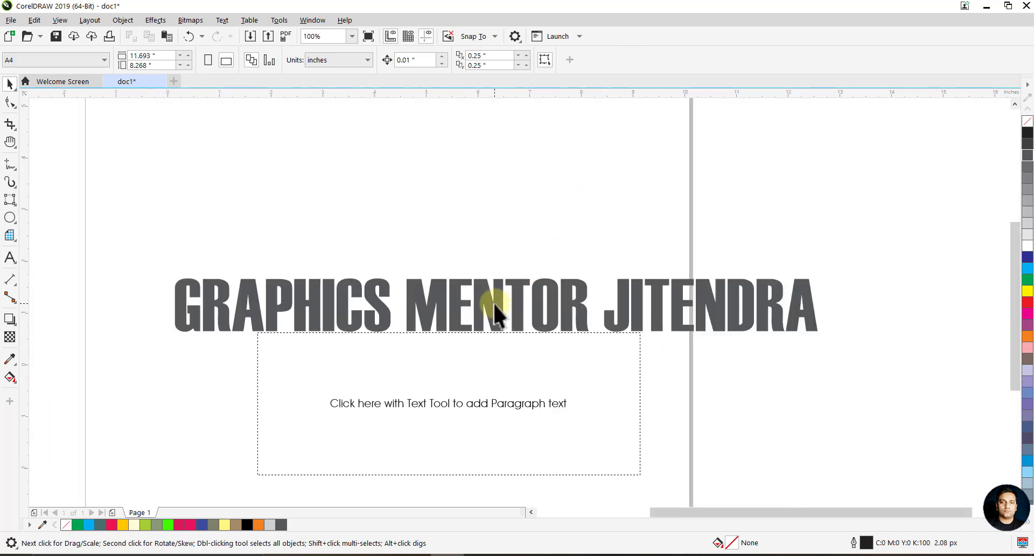
{"action": "left_click", "coordinate": [487, 300]}
{"action": "mouse_move", "coordinate": [487, 300]}
{"action": "left_mouse_down"}
{"action": "mouse_move", "coordinate": [501, 221]}
{"action": "mouse_move", "coordinate": [463, 202]}
{"action": "mouse_move", "coordinate": [468, 251]}
{"action": "left_mouse_up"}
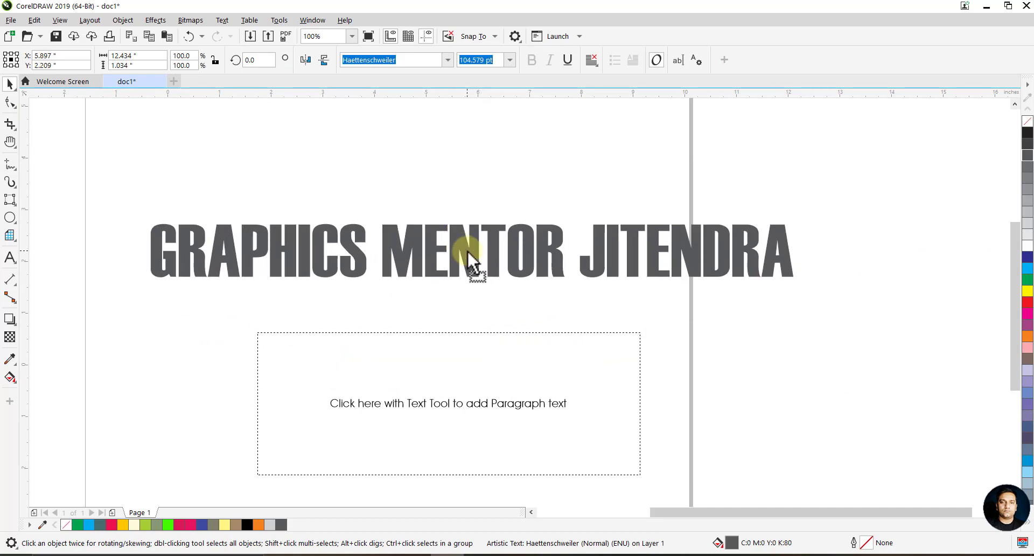
{"action": "left_click_drag", "start_coordinate": [468, 259], "coordinate": [418, 157]}
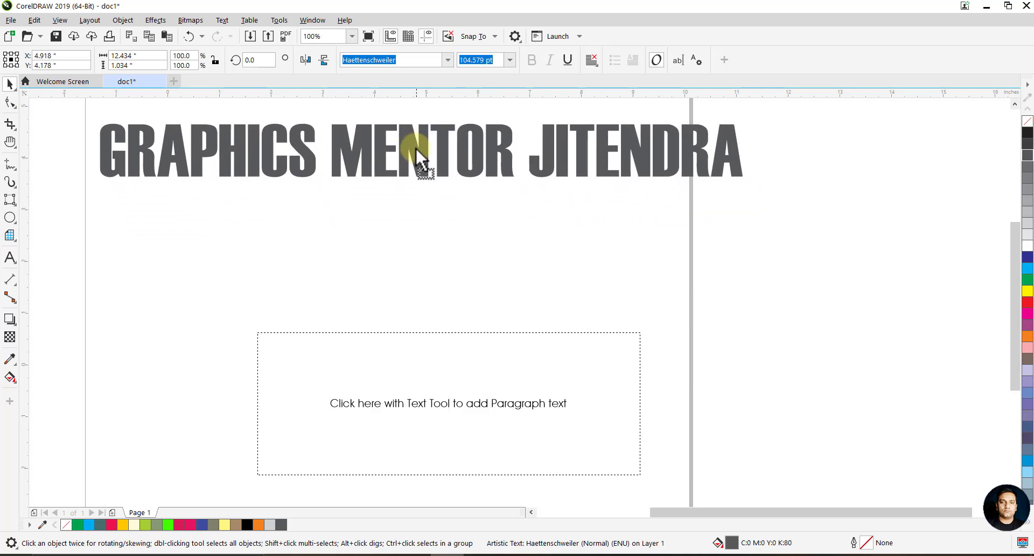
{"action": "key", "text": "ctrl+d"}
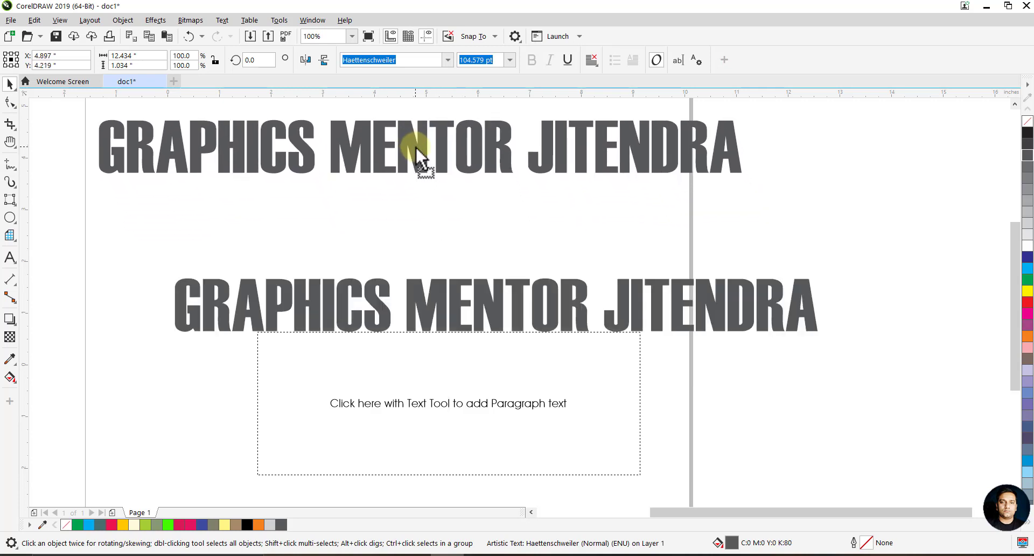
Step: Place more headline copies near the top of the page and select all objects
{"action": "mouse_move", "coordinate": [414, 143]}
{"action": "left_mouse_down"}
{"action": "mouse_move", "coordinate": [550, 258]}
{"action": "mouse_move", "coordinate": [485, 420]}
{"action": "mouse_move", "coordinate": [409, 368]}
{"action": "mouse_move", "coordinate": [446, 469]}
{"action": "mouse_move", "coordinate": [536, 113]}
{"action": "mouse_move", "coordinate": [559, 97]}
{"action": "left_mouse_up"}
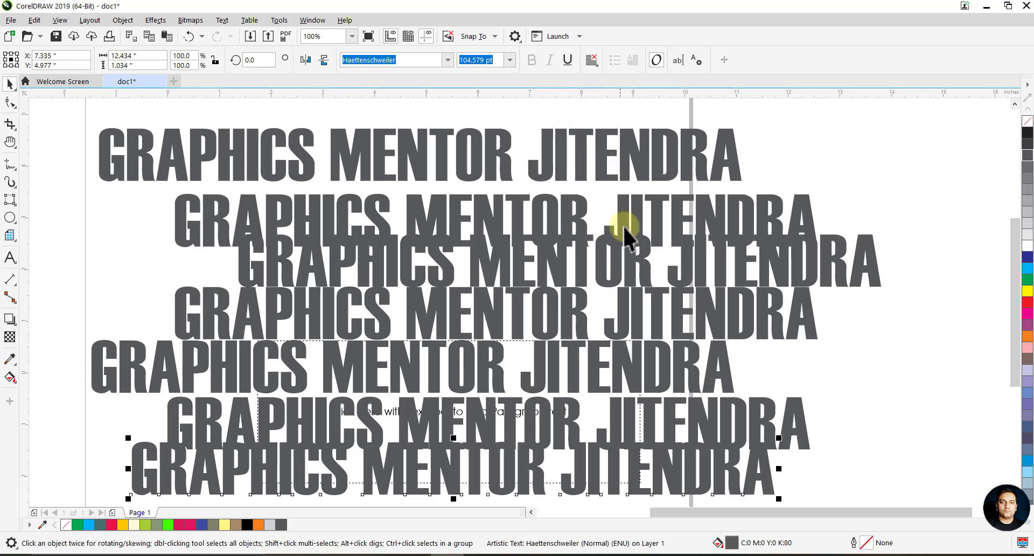
{"action": "scroll", "coordinate": [623, 231], "scroll_direction": "down", "scroll_amount": 2}
{"action": "scroll", "coordinate": [628, 215], "scroll_direction": "up", "scroll_amount": 1}
{"action": "mouse_move", "coordinate": [614, 191]}
{"action": "left_mouse_down"}
{"action": "mouse_move", "coordinate": [596, 129]}
{"action": "mouse_move", "coordinate": [493, 199]}
{"action": "mouse_move", "coordinate": [479, 180]}
{"action": "mouse_move", "coordinate": [353, 194]}
{"action": "mouse_move", "coordinate": [281, 328]}
{"action": "mouse_move", "coordinate": [280, 319]}
{"action": "mouse_move", "coordinate": [300, 423]}
{"action": "mouse_move", "coordinate": [302, 242]}
{"action": "mouse_move", "coordinate": [339, 272]}
{"action": "mouse_move", "coordinate": [313, 213]}
{"action": "mouse_move", "coordinate": [776, 131]}
{"action": "mouse_move", "coordinate": [824, 152]}
{"action": "mouse_move", "coordinate": [863, 207]}
{"action": "mouse_move", "coordinate": [907, 196]}
{"action": "mouse_move", "coordinate": [905, 178]}
{"action": "mouse_move", "coordinate": [953, 240]}
{"action": "left_mouse_up"}
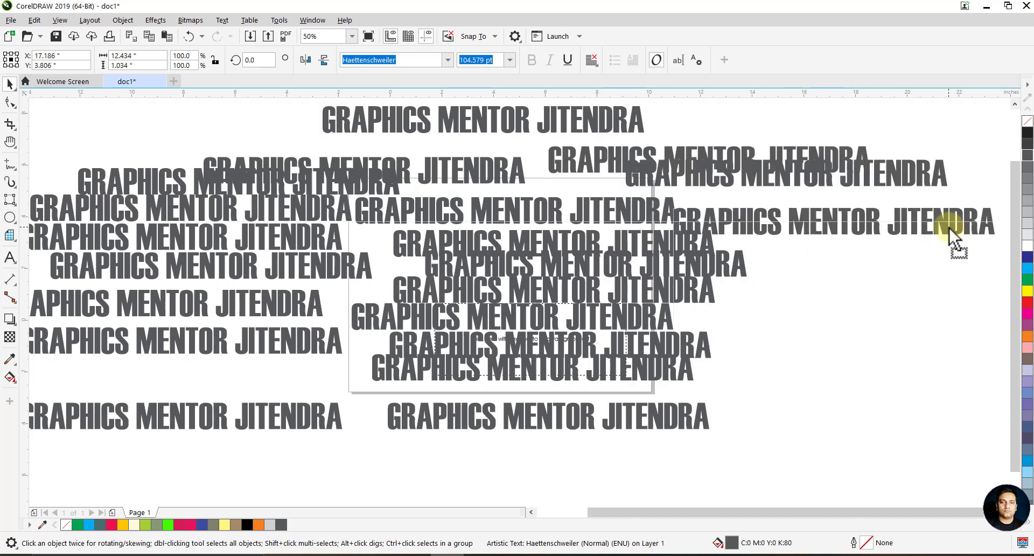
{"action": "left_click", "coordinate": [830, 317]}
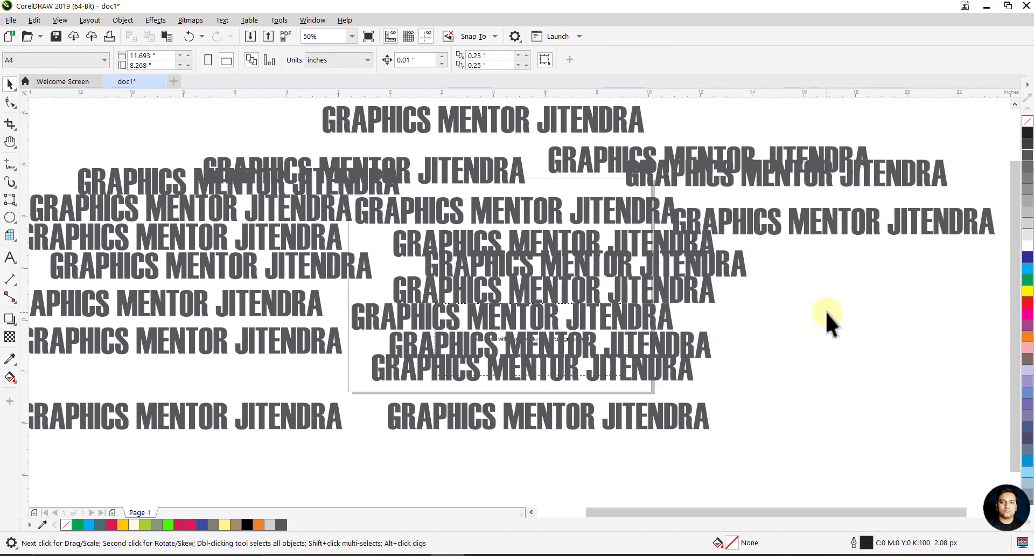
{"action": "key", "text": "ctrl+a"}
Step: Delete all headline copies and show the polygon, star and spiral shape choices
{"action": "key", "text": "Delete"}
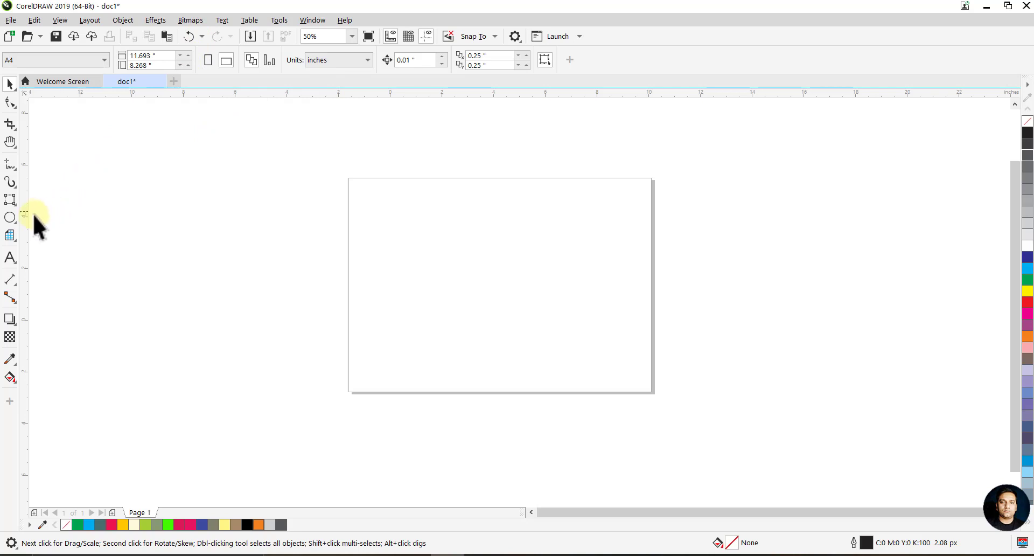
{"action": "left_click", "coordinate": [17, 234]}
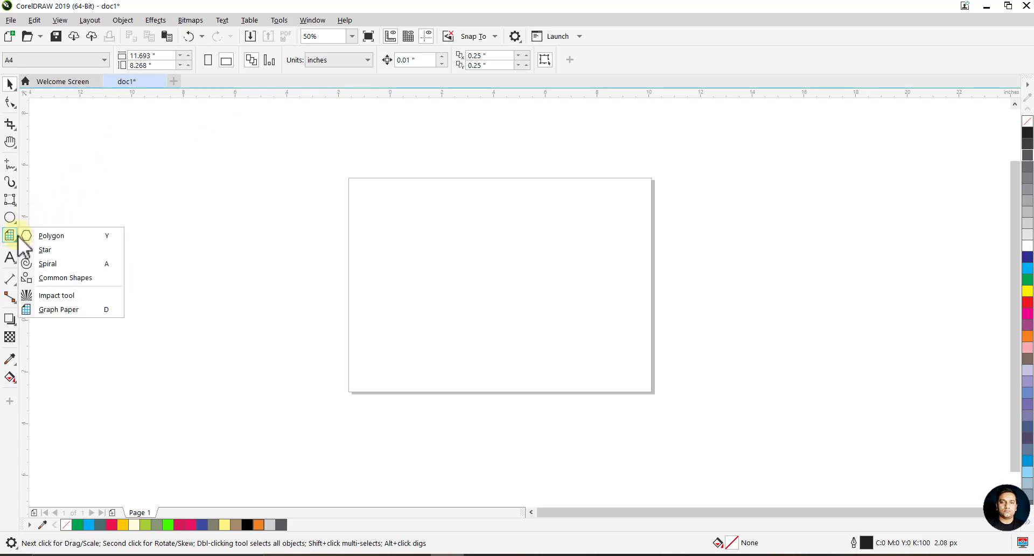